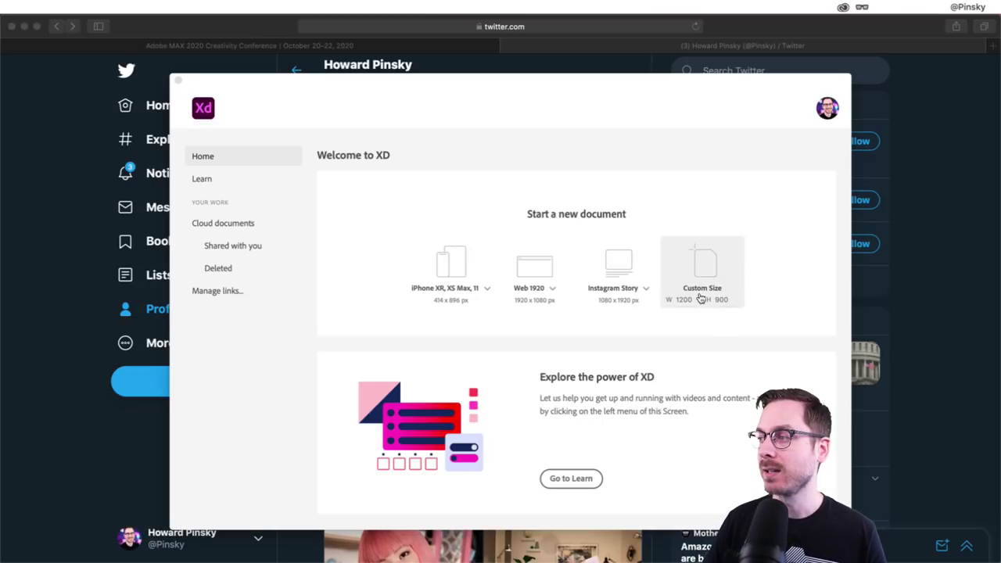
# Create a new iPhone XR, XS Max, 11 (414 × 896) document and check the pumpkin spice latte reference design on Twitter
pyautogui.click(487, 292)
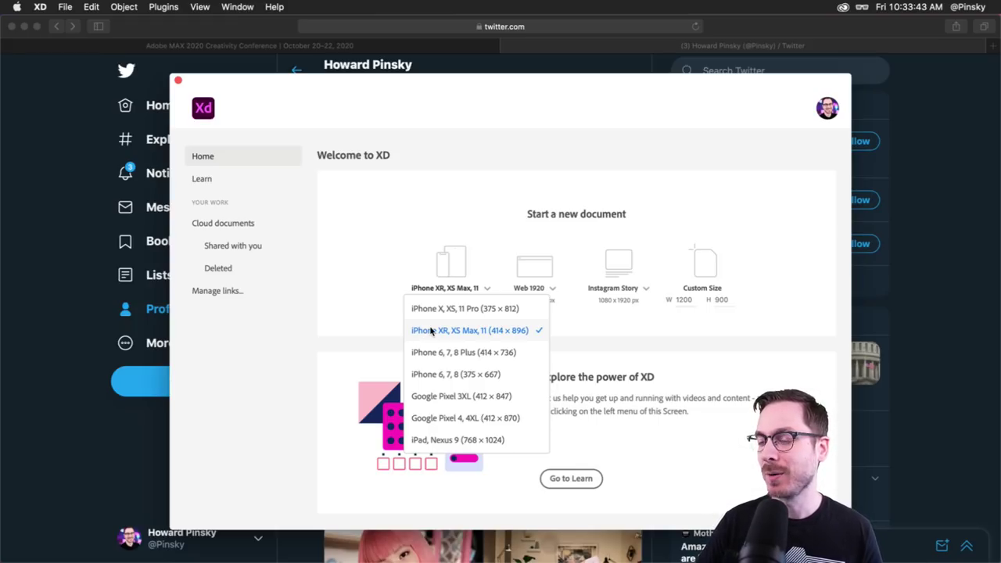
pyautogui.click(430, 330)
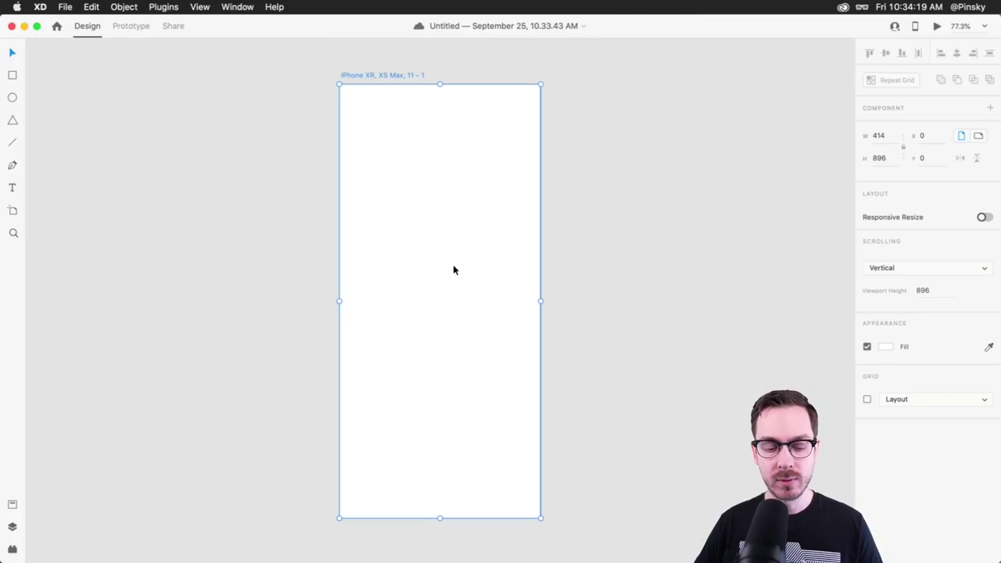
pyautogui.press('super+Tab')
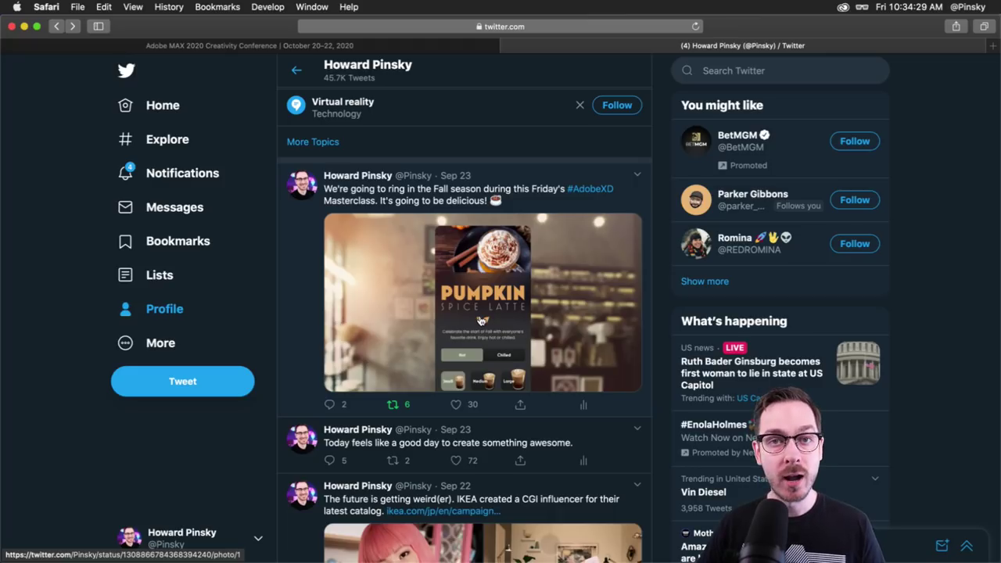
pyautogui.press('super+Tab')
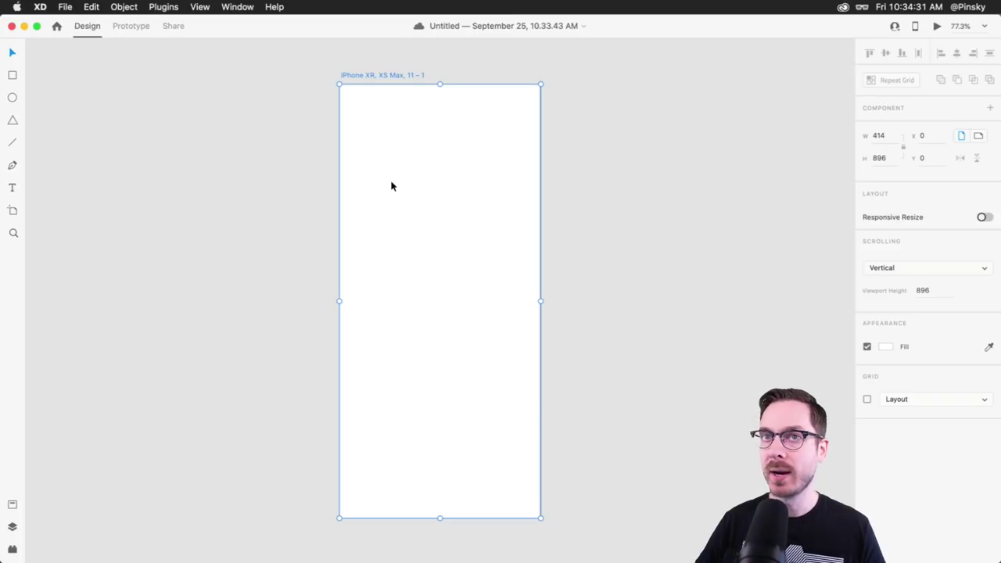
# Draw a borderless, light grey rectangle about 414 × 309 across the top of the artboard
pyautogui.click(13, 75)
pyautogui.moveTo(338, 88); pyautogui.dragTo(541, 236)
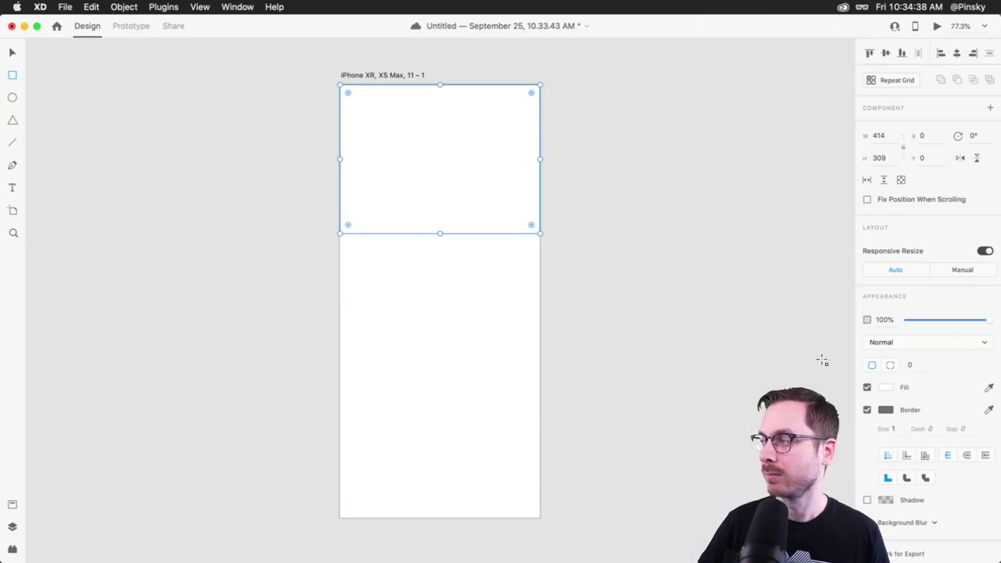
pyautogui.click(886, 387)
pyautogui.moveTo(746, 338); pyautogui.dragTo(729, 344)
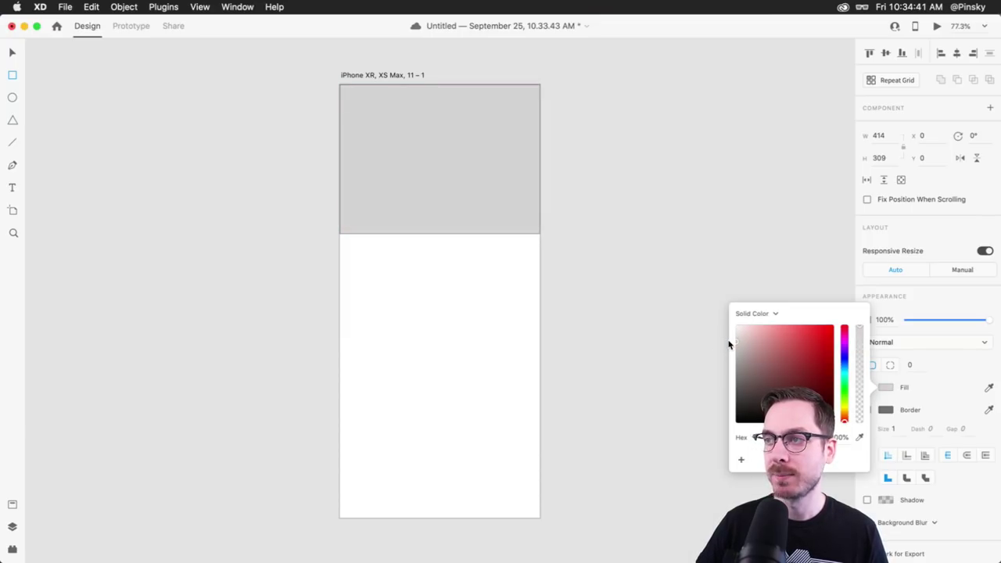
pyautogui.click(922, 304)
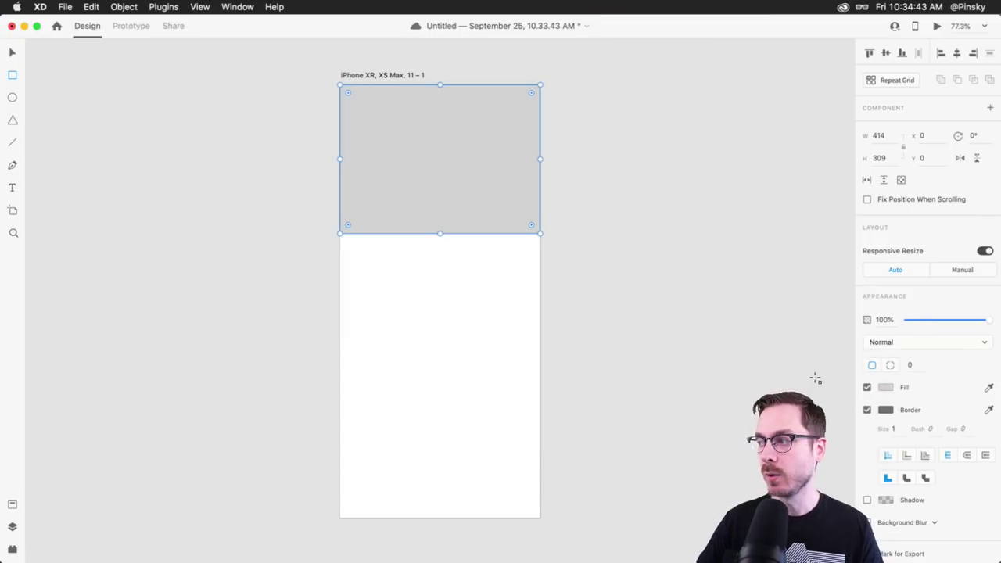
pyautogui.click(867, 409)
pyautogui.press('Escape')
pyautogui.click(432, 150)
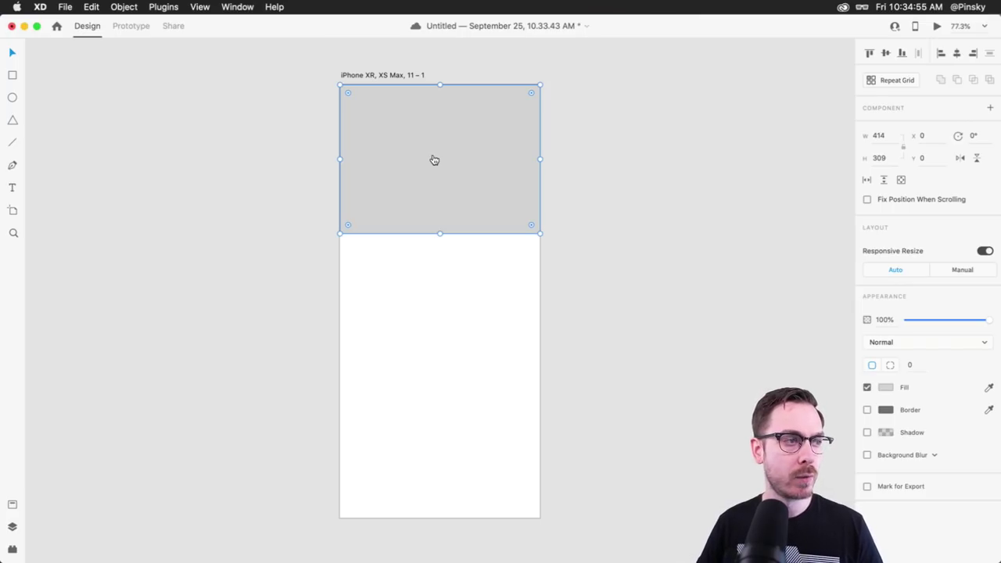
# Preview AdobeStock_123583881.jpeg in the Photos folder and place it into the grey rectangle as its image fill
pyautogui.press('super+Tab')
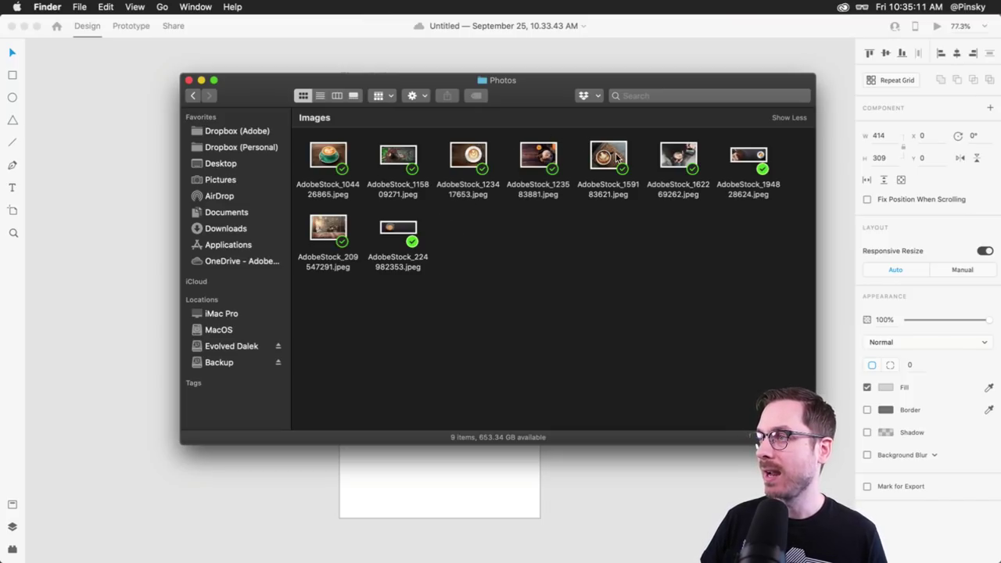
pyautogui.click(535, 155)
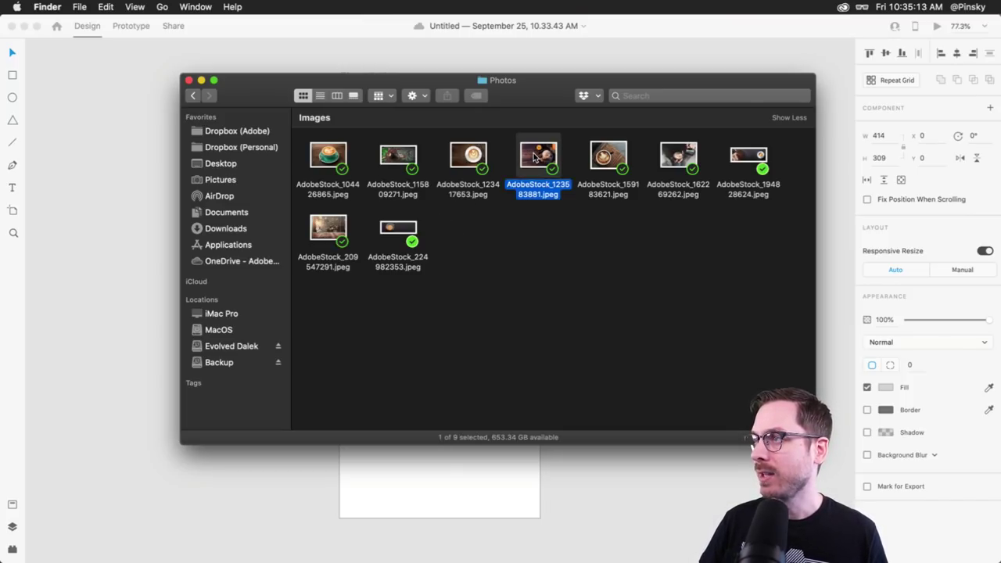
pyautogui.press('space')
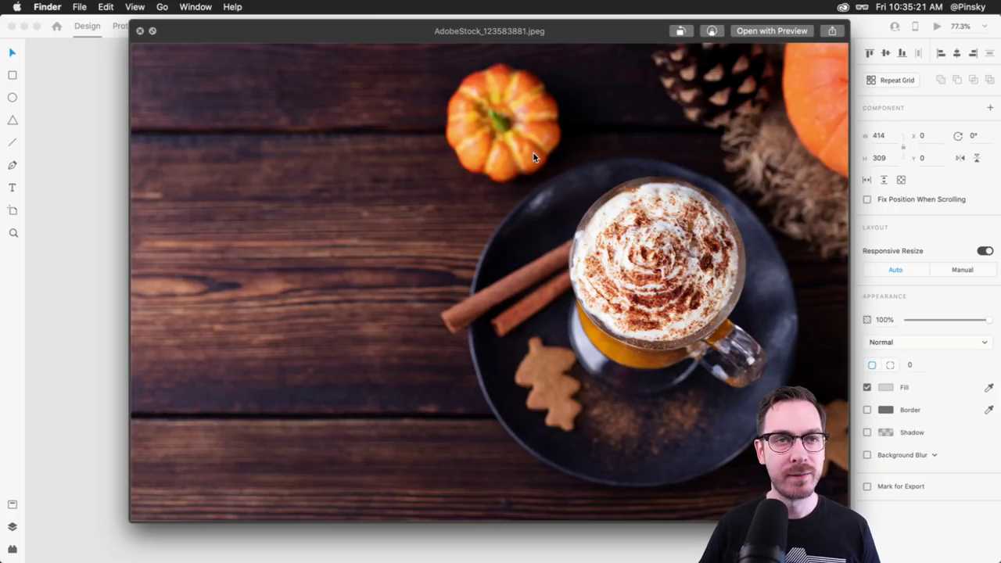
pyautogui.press('space')
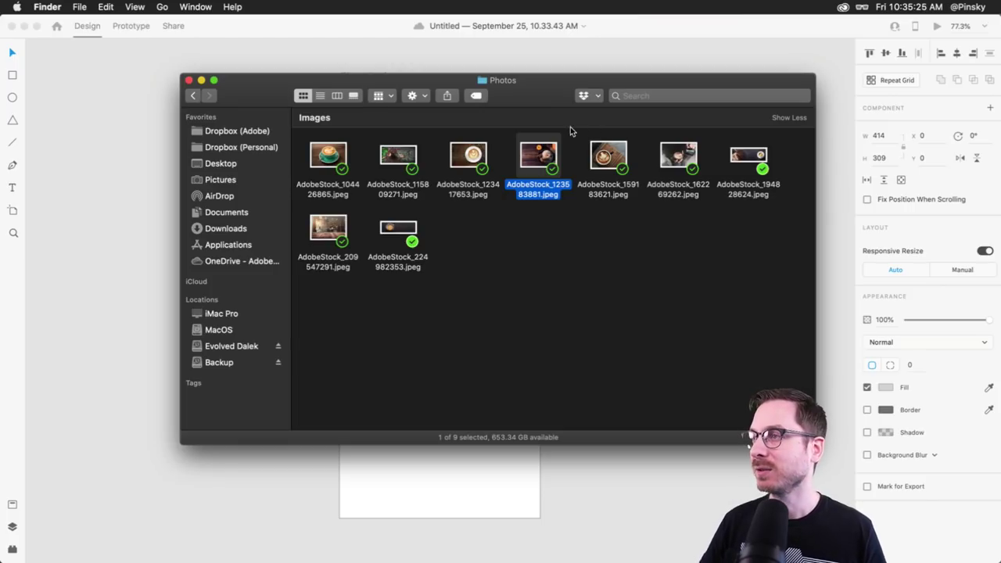
pyautogui.moveTo(537, 160); pyautogui.dragTo(438, 164)
pyautogui.press('super+Tab')
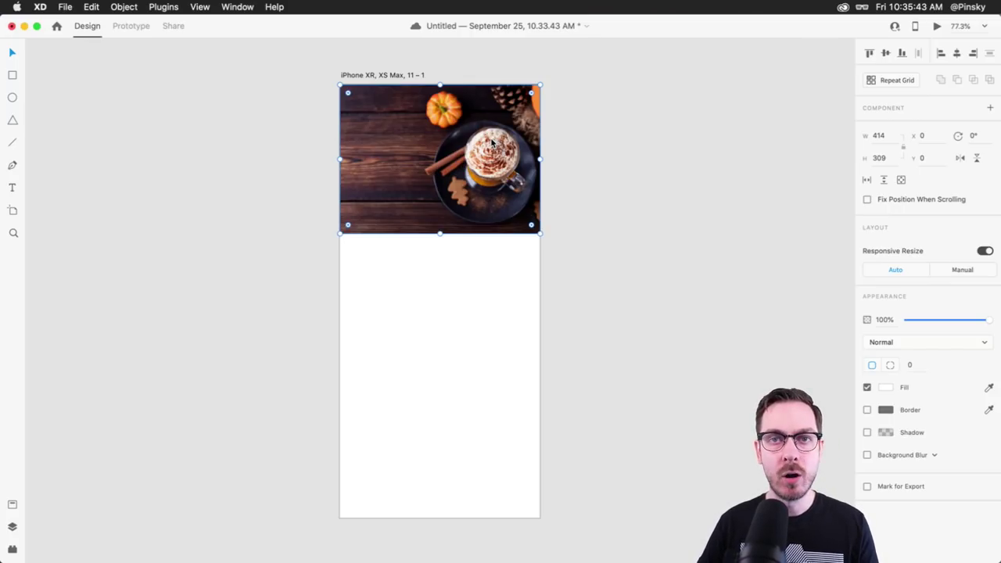
# Enlarge the photo inside its rectangle and reposition it so the whipped-cream latte fills the frame
pyautogui.moveTo(540, 233); pyautogui.dragTo(666, 309)
pyautogui.moveTo(602, 172); pyautogui.dragTo(530, 167)
pyautogui.click(626, 188)
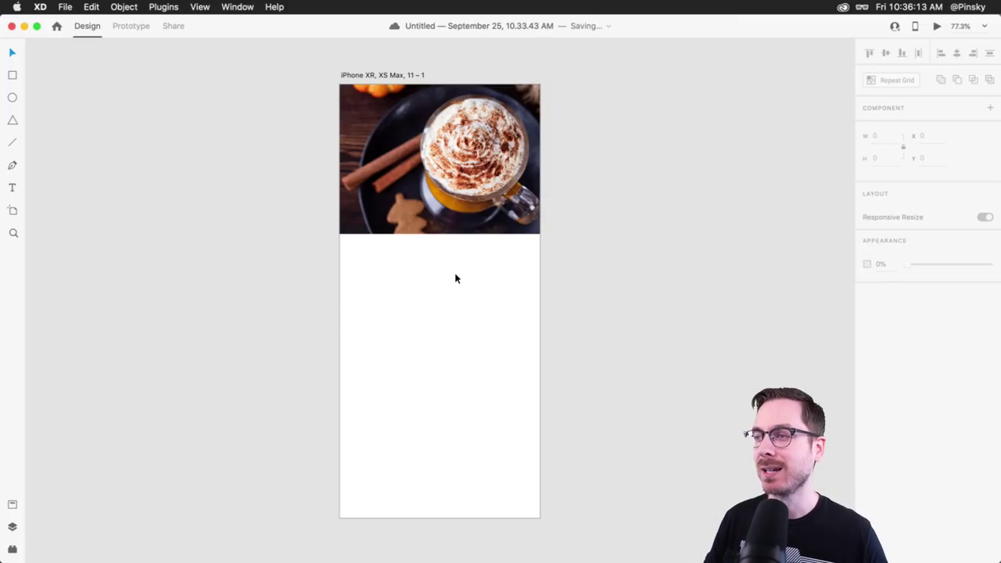
# Rename the artboard as Pumpkin Spice
pyautogui.click(368, 74)
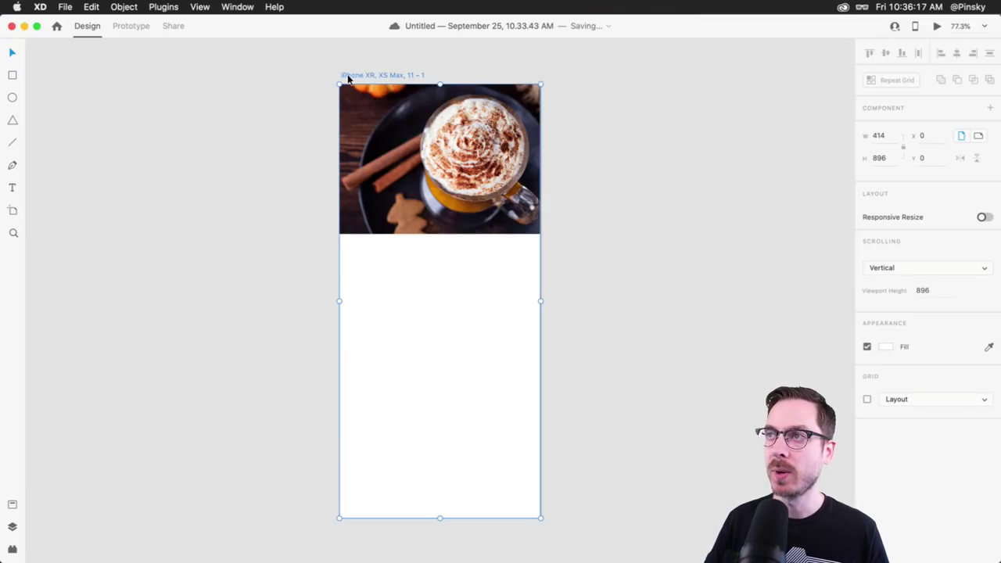
pyautogui.doubleClick(370, 74)
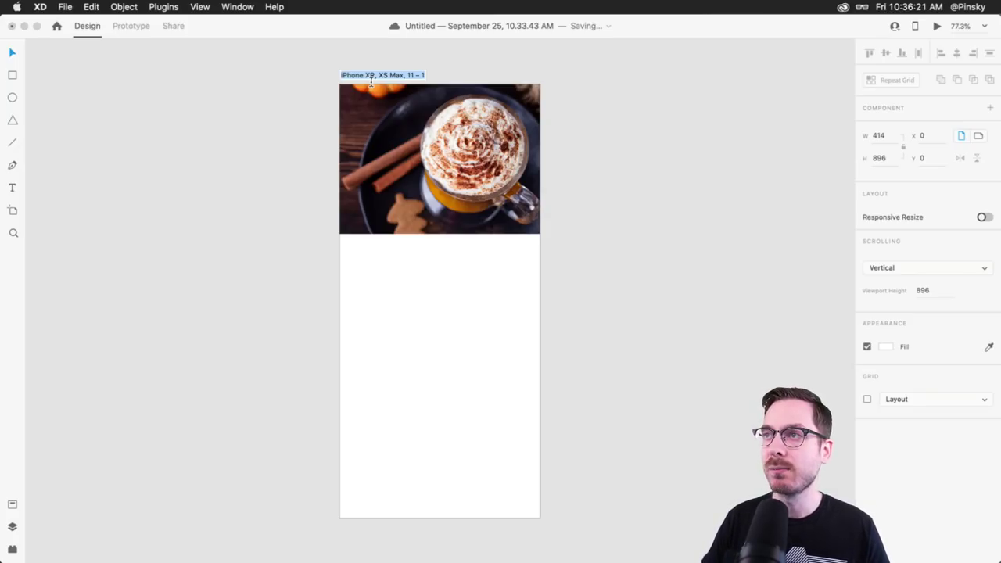
pyautogui.write('Pumpkin Spice')
pyautogui.press('Return')
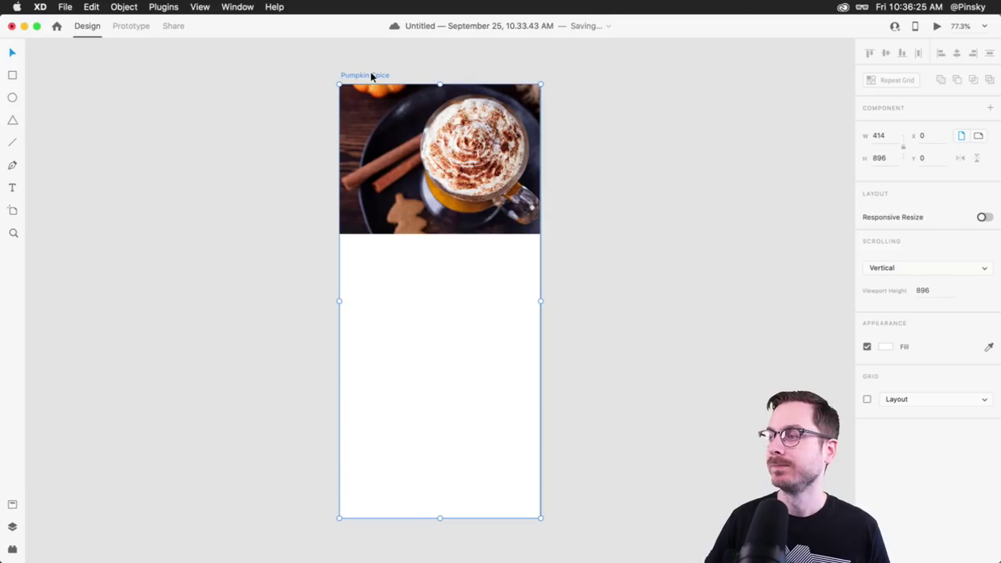
# Set the Pumpkin Spice artboard's fill to a dark, slightly blue grey
pyautogui.click(885, 346)
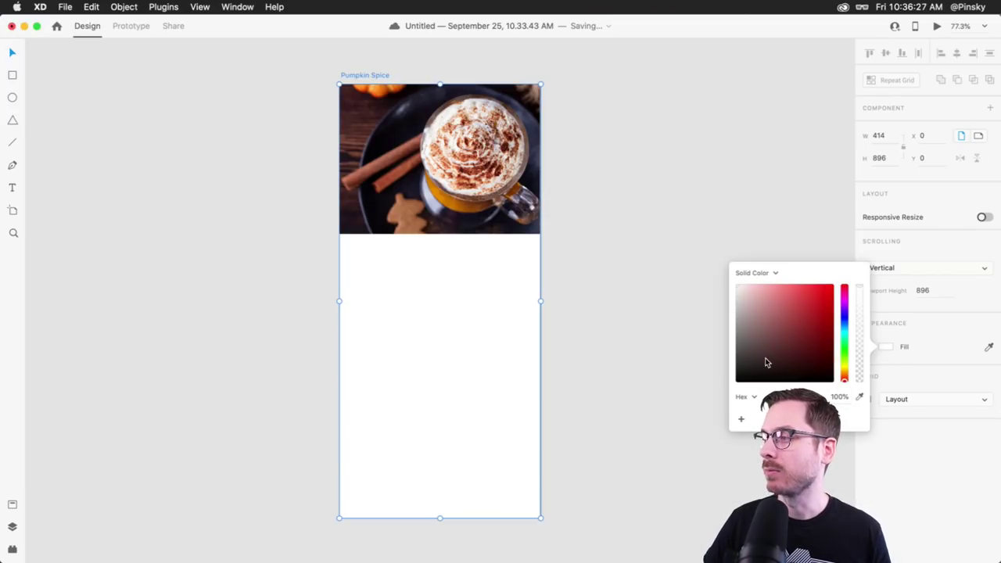
pyautogui.moveTo(742, 373); pyautogui.dragTo(723, 391)
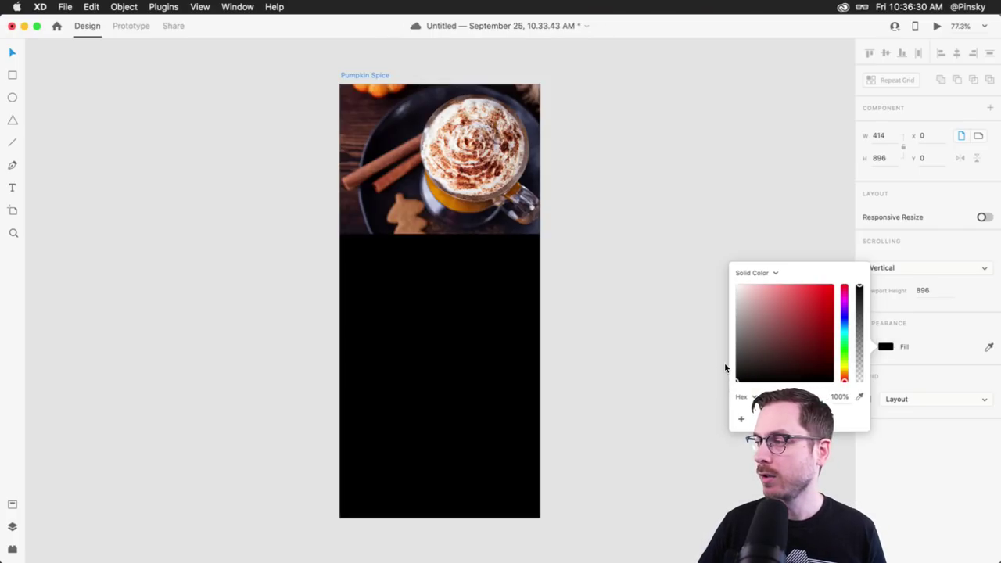
pyautogui.click(736, 369)
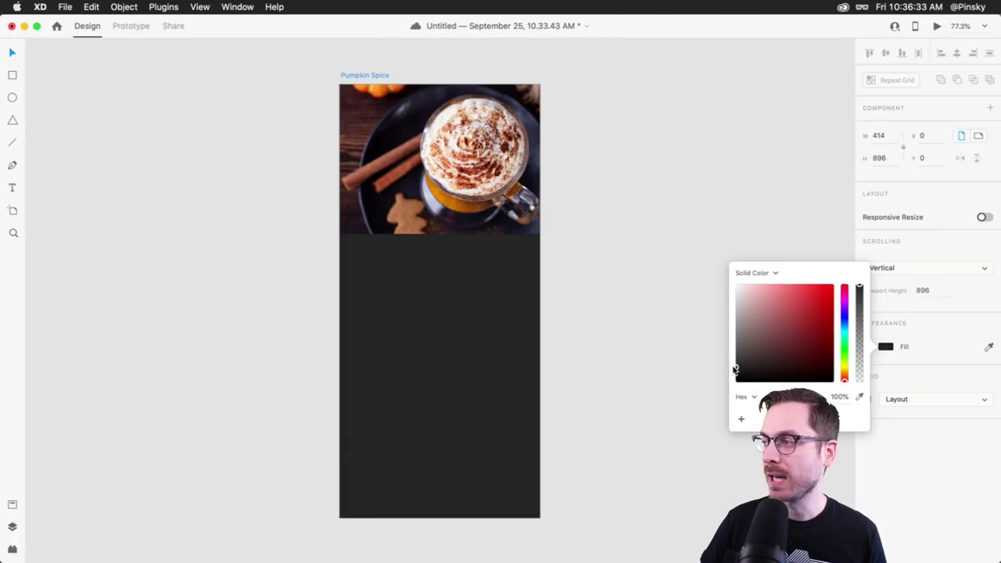
pyautogui.click(844, 325)
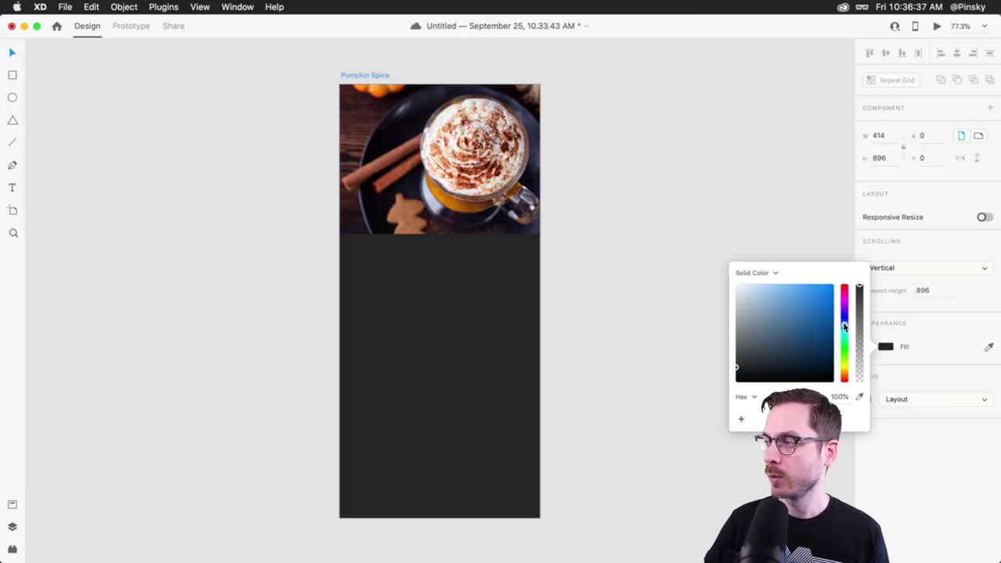
pyautogui.click(740, 370)
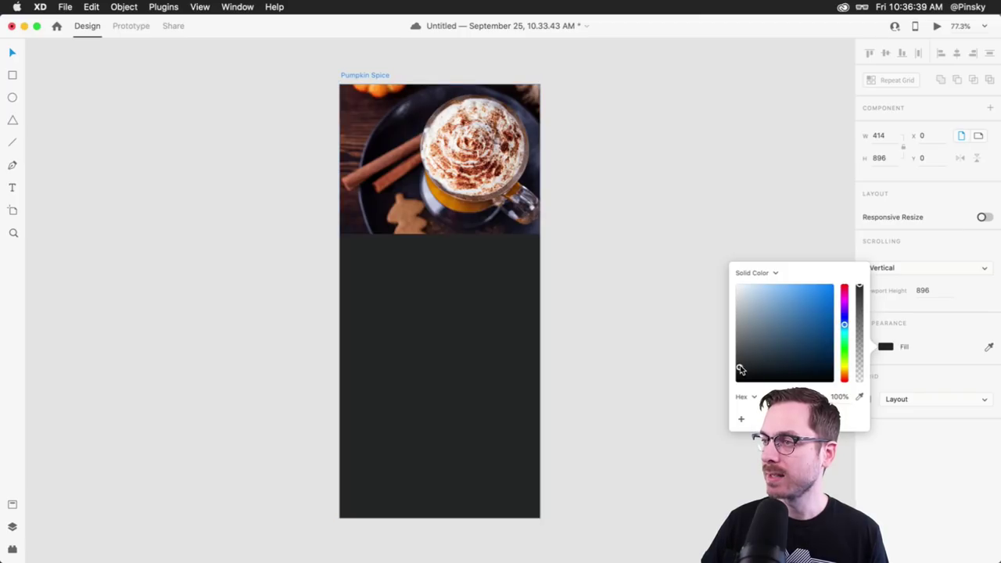
pyautogui.click(744, 359)
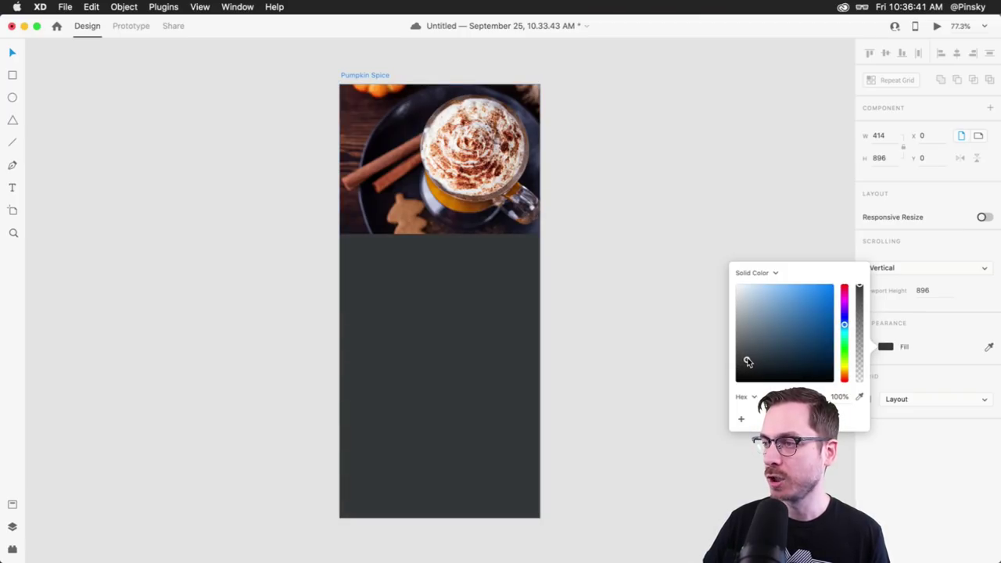
pyautogui.click(749, 360)
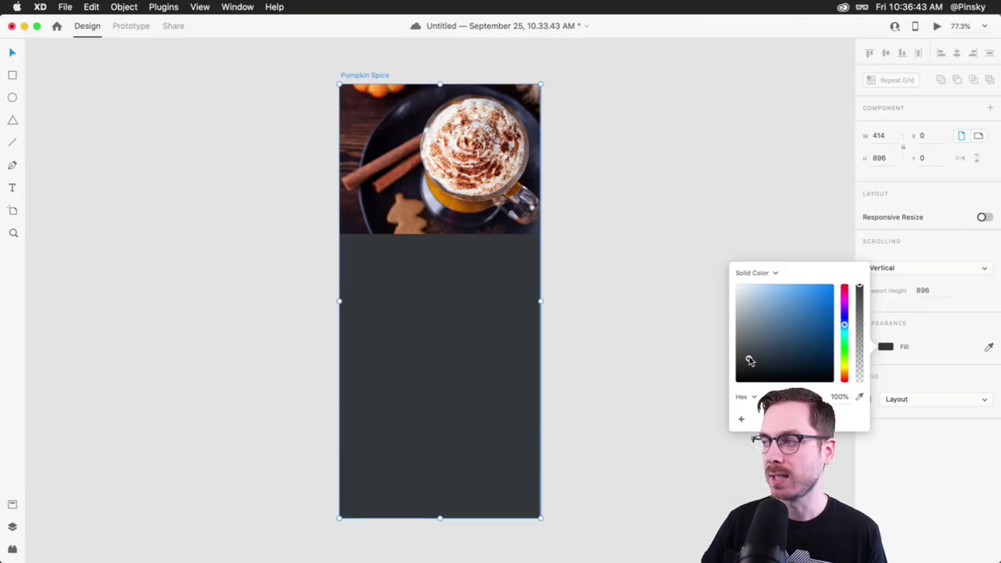
pyautogui.click(798, 317)
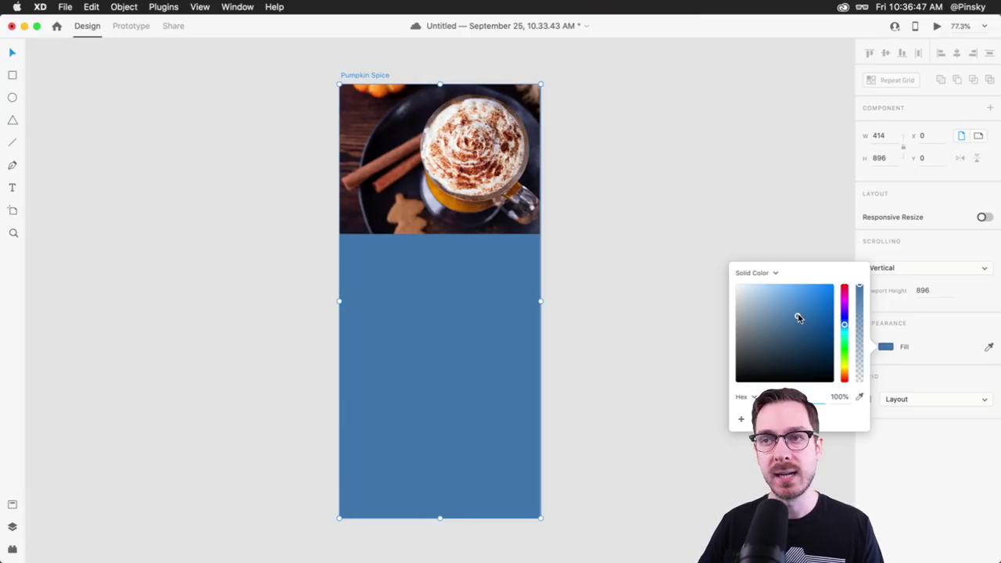
pyautogui.click(747, 369)
pyautogui.moveTo(749, 369); pyautogui.dragTo(749, 365)
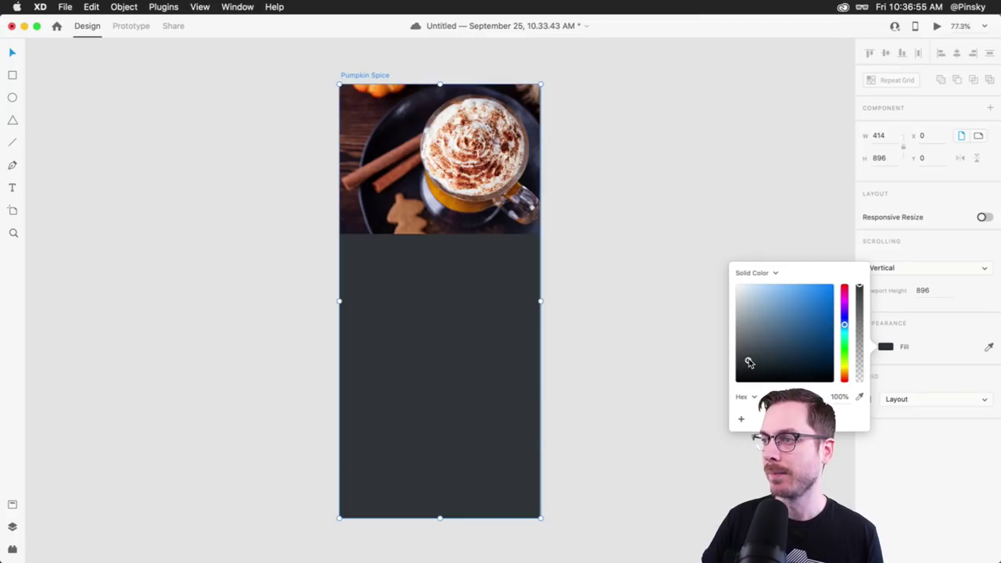
pyautogui.click(613, 341)
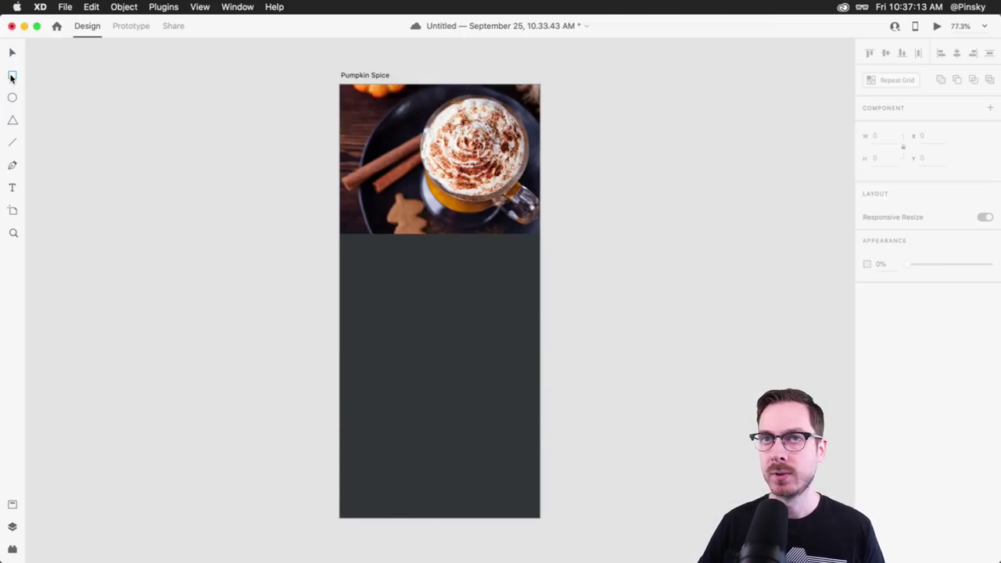
# Draw a full-width rectangle about 414 × 646 from Y 250 to the artboard's bottom edge, overlapping the photo, and save the document
pyautogui.moveTo(342, 522)
pyautogui.mouseDown()
pyautogui.moveTo(533, 305)
pyautogui.moveTo(539, 206)
pyautogui.mouseUp()
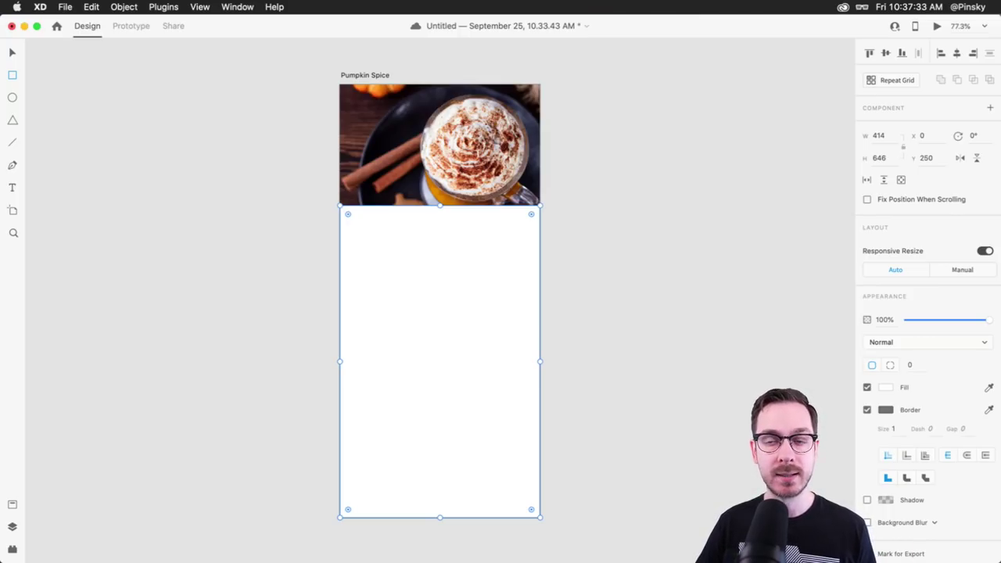
pyautogui.press('super+s')
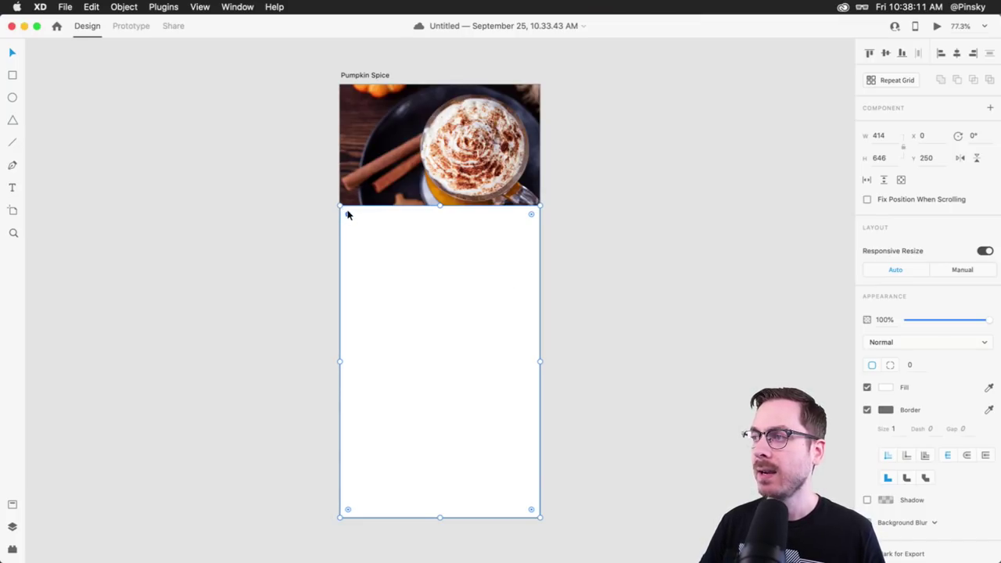
pyautogui.hotkey('shift', 'Right')
pyautogui.hotkey('shift', 'Right')
pyautogui.hotkey('shift', 'Right')
pyautogui.hotkey('shift', 'Right')
pyautogui.hotkey('shift', 'Left')
pyautogui.hotkey('shift', 'Left')
pyautogui.hotkey('shift', 'Left')
pyautogui.hotkey('shift', 'Left')
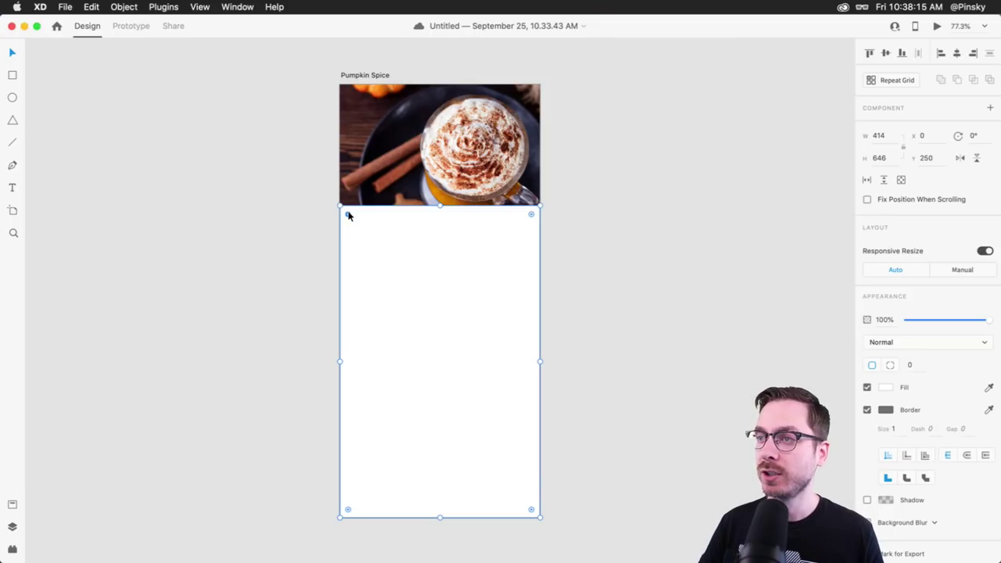
# Round the white rectangle's corners to a radius of 32 and remove its border
pyautogui.scroll(5, 380, 217)
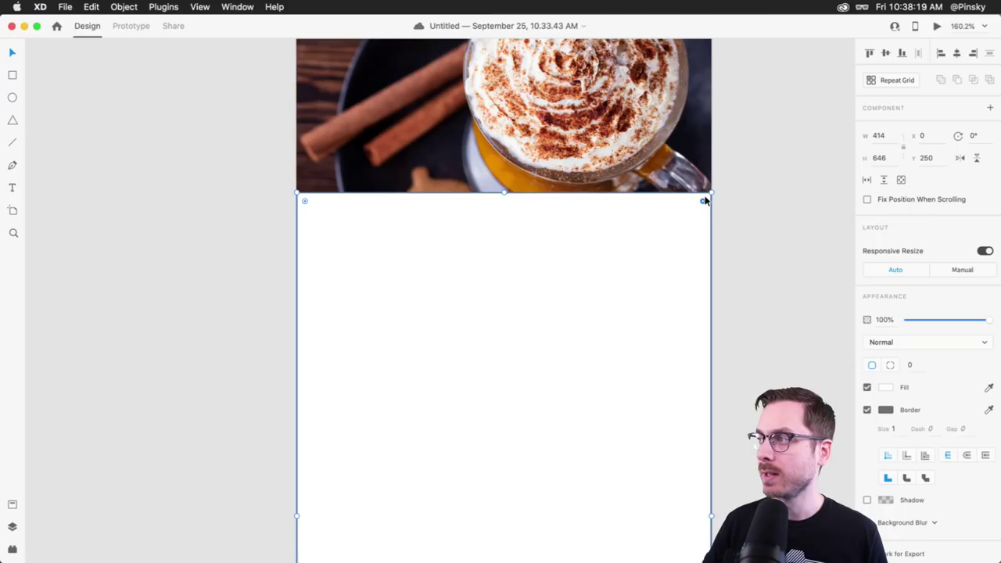
pyautogui.scroll(-3, 364, 326)
pyautogui.scroll(4, 365, 326)
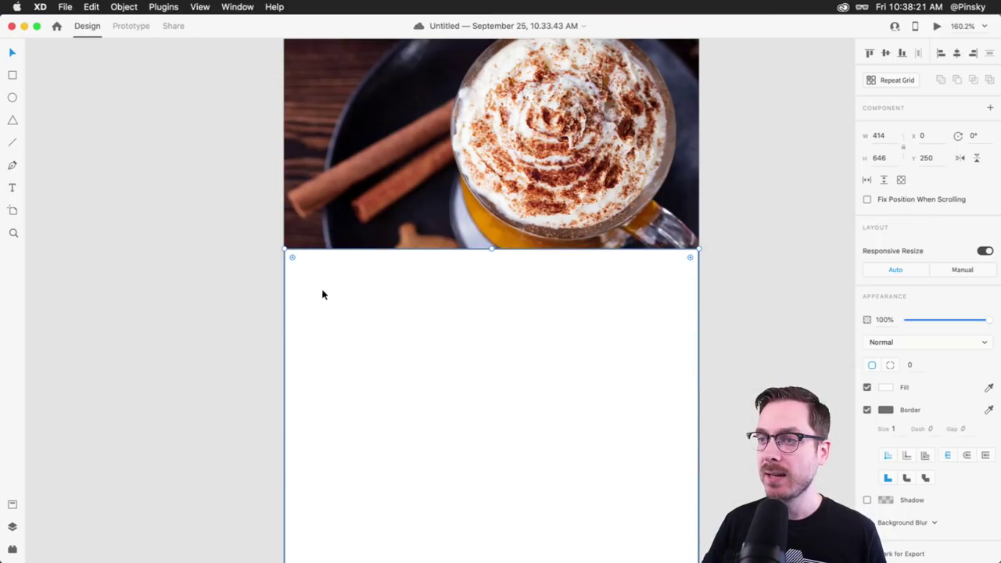
pyautogui.moveTo(290, 256); pyautogui.dragTo(314, 280)
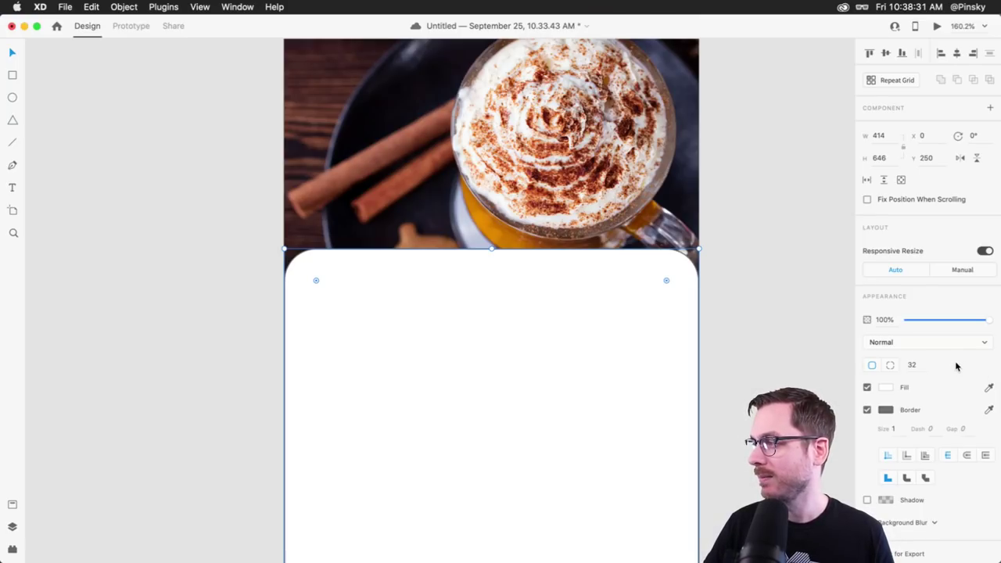
pyautogui.click(913, 365)
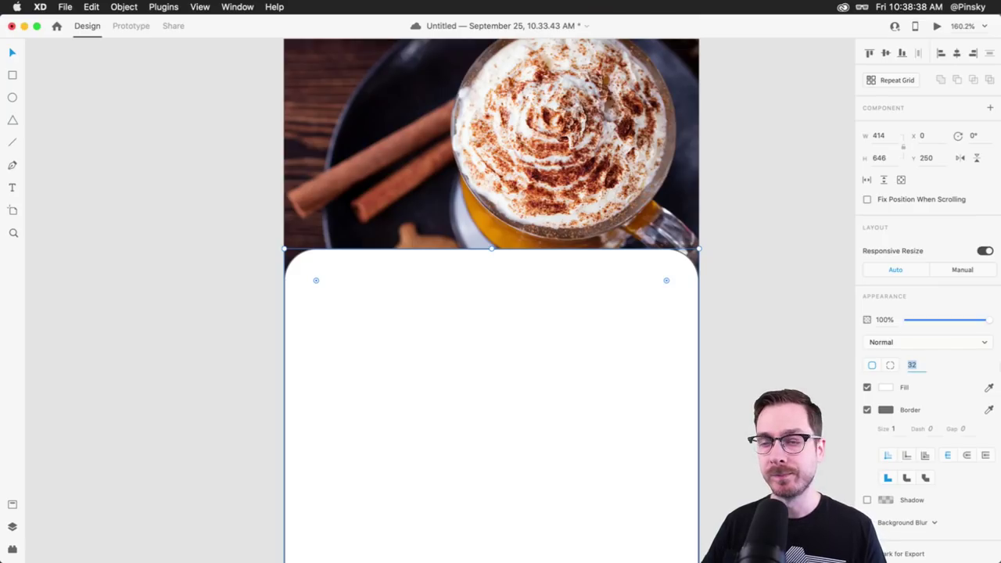
pyautogui.click(866, 409)
pyautogui.scroll(-5, 592, 363)
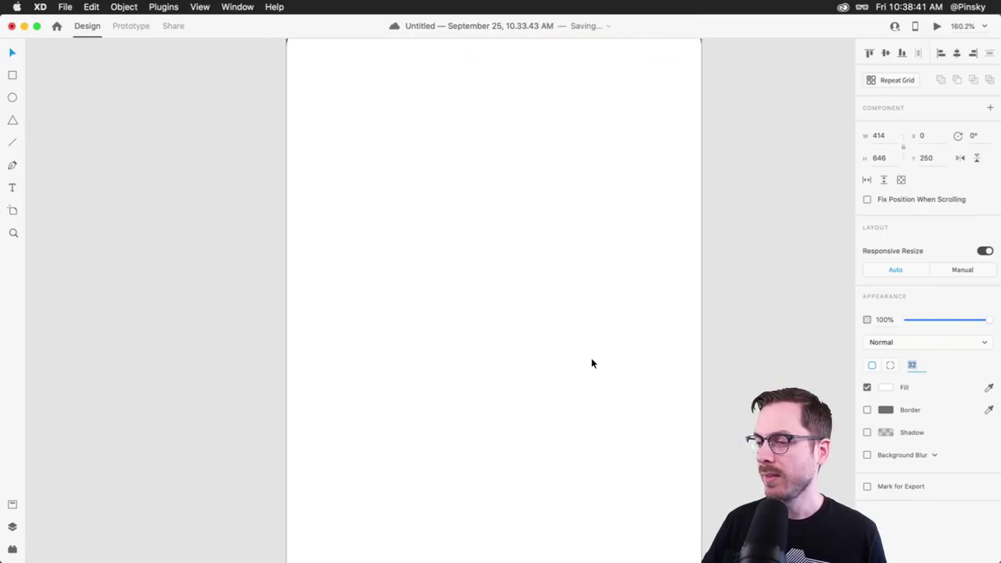
# Square off the white card's two bottom corners to radius 0, keeping the top corners rounded at 32
pyautogui.scroll(-5, 592, 363)
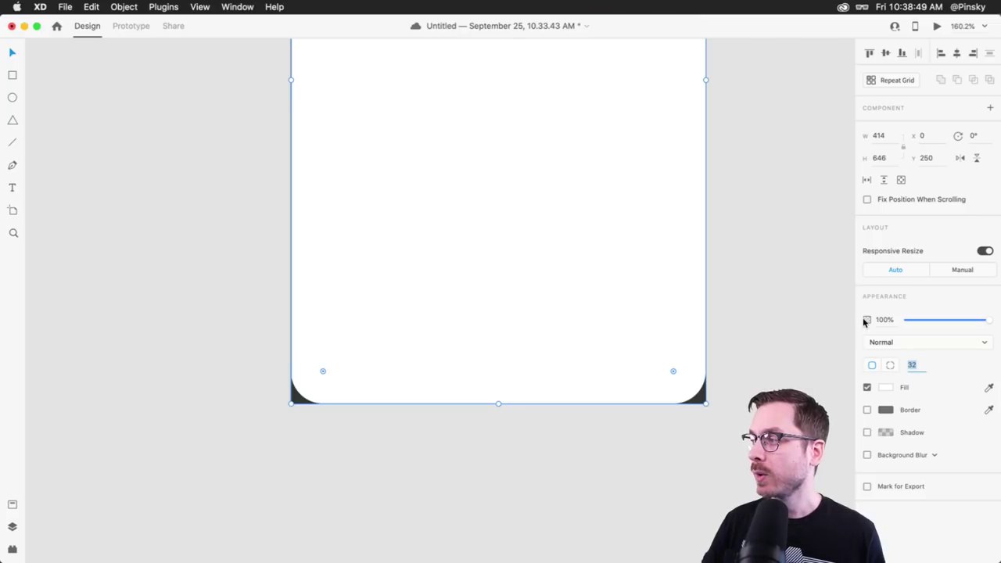
pyautogui.click(891, 365)
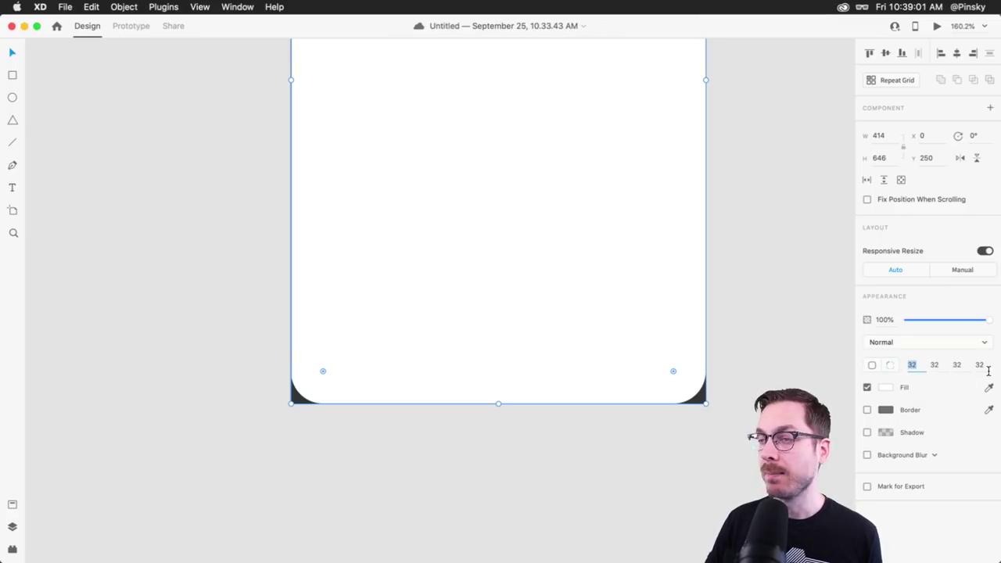
pyautogui.click(871, 364)
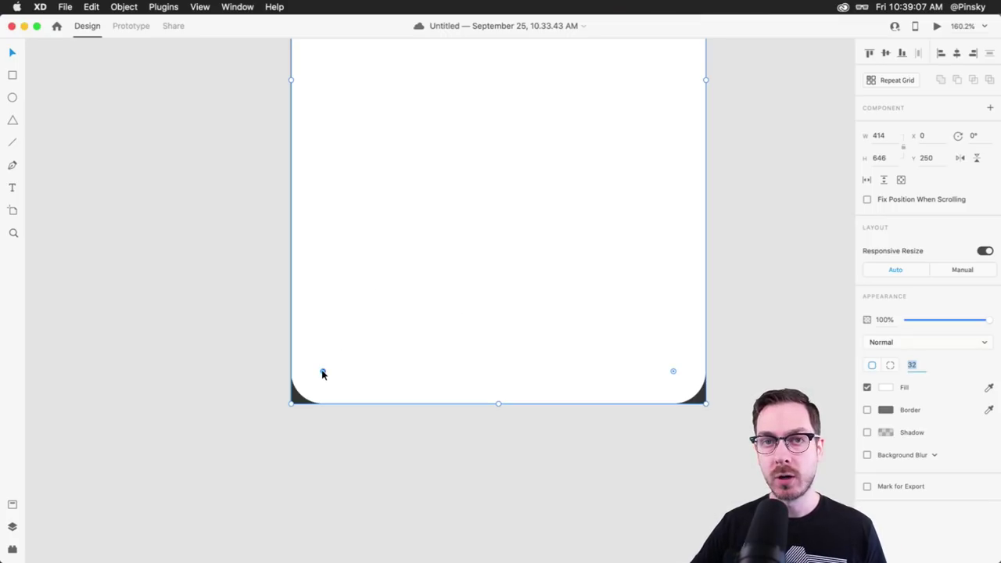
pyautogui.moveTo(321, 374); pyautogui.dragTo(295, 398)
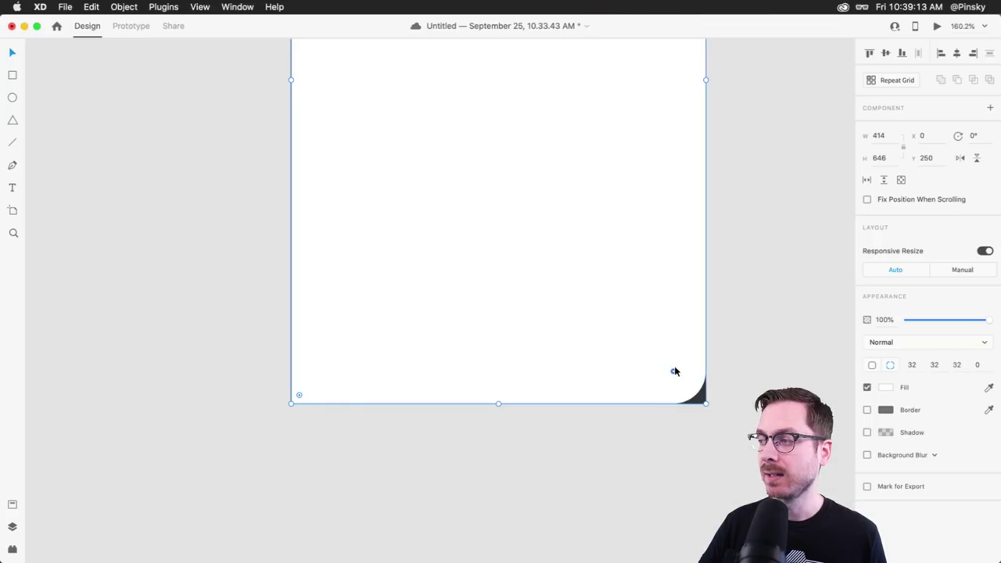
pyautogui.moveTo(674, 373); pyautogui.dragTo(718, 425)
pyautogui.scroll(5, 527, 226)
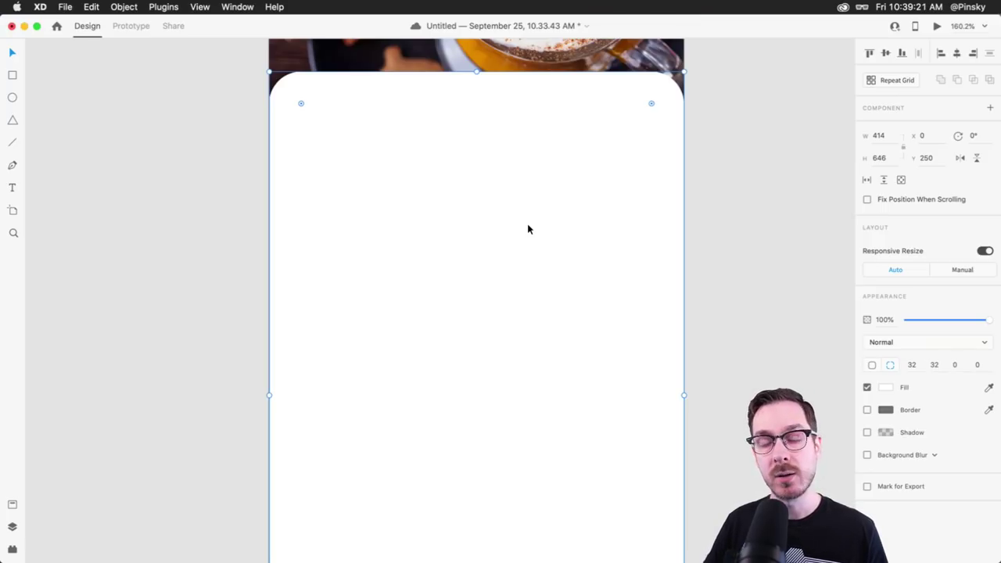
pyautogui.scroll(5, 527, 226)
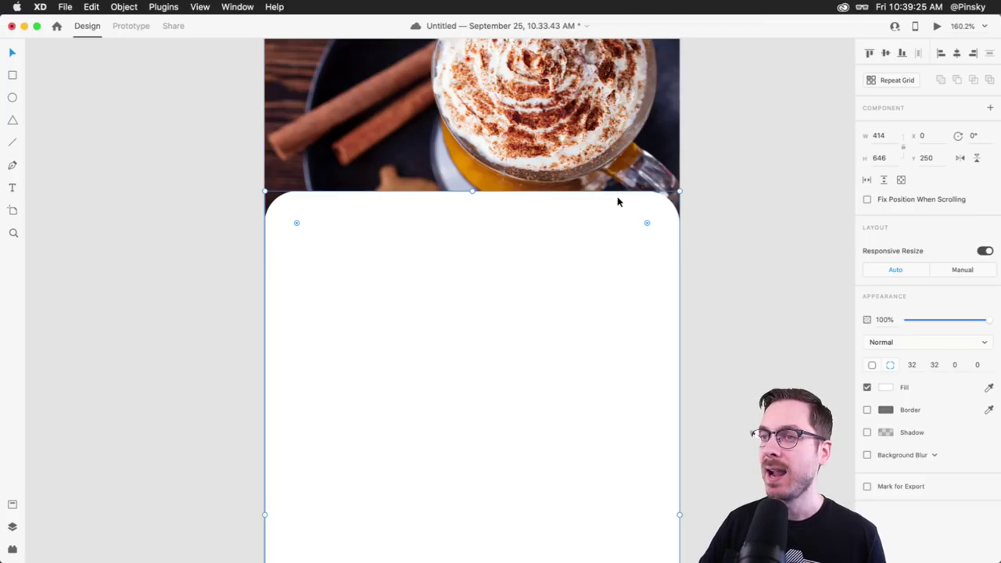
# Shift the white card about 60 px right to expose the artboard, and save the colours #FFFFFF and #323639 as document assets
pyautogui.scroll(5, 594, 197)
pyautogui.scroll(3, 583, 202)
pyautogui.scroll(-1, 412, 353)
pyautogui.click(433, 371)
pyautogui.scroll(-3, 433, 371)
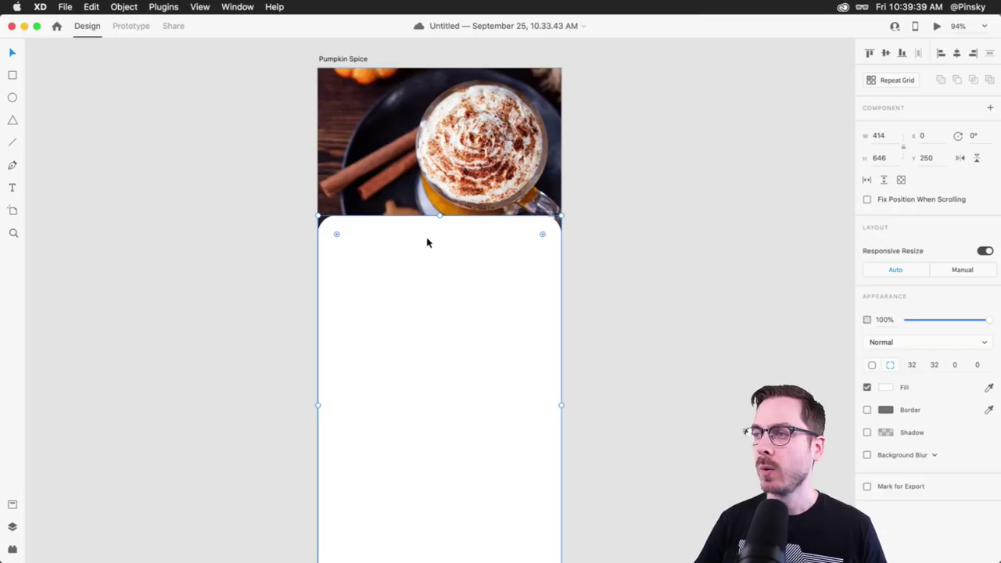
pyautogui.moveTo(392, 272); pyautogui.dragTo(428, 271)
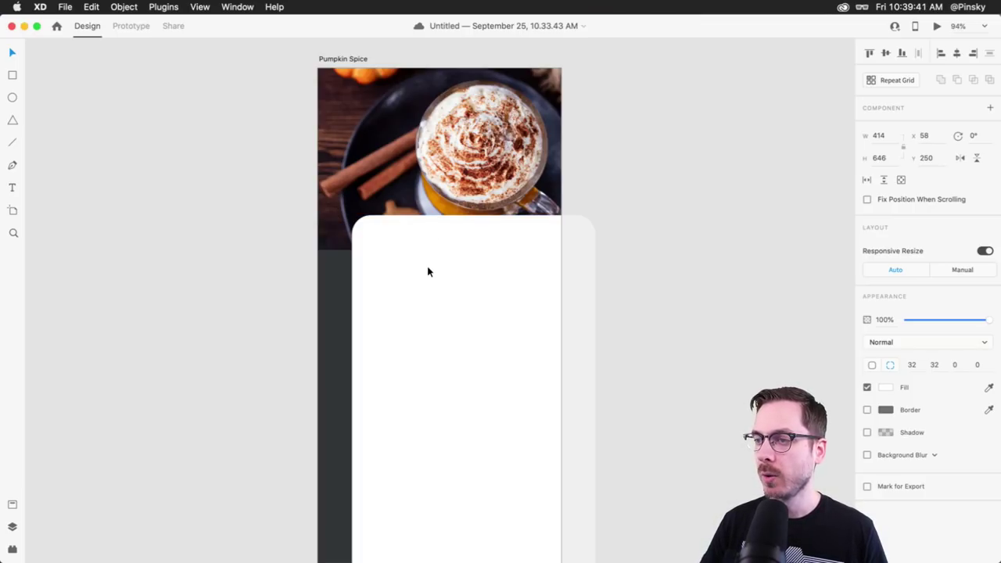
pyautogui.click(327, 323)
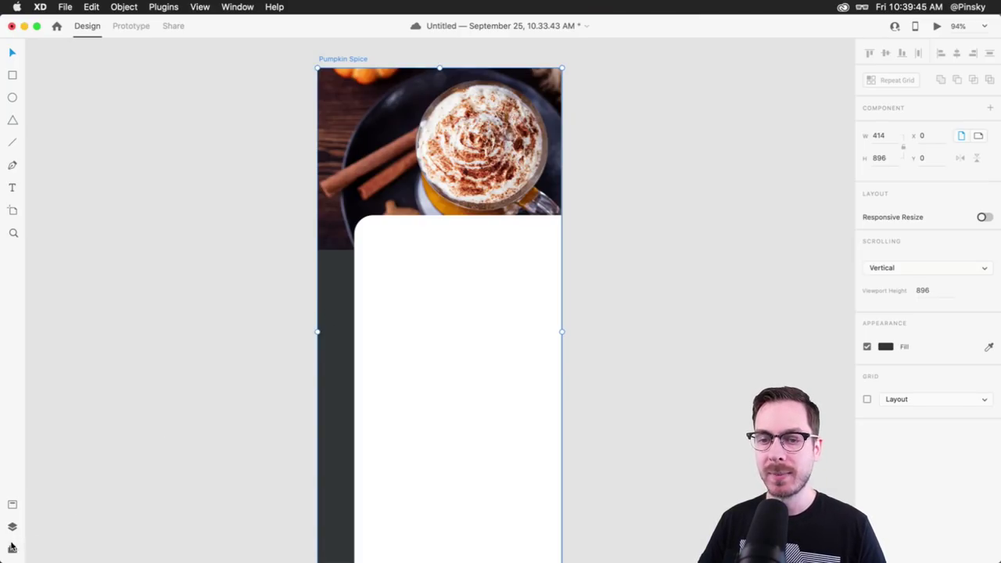
pyautogui.click(12, 505)
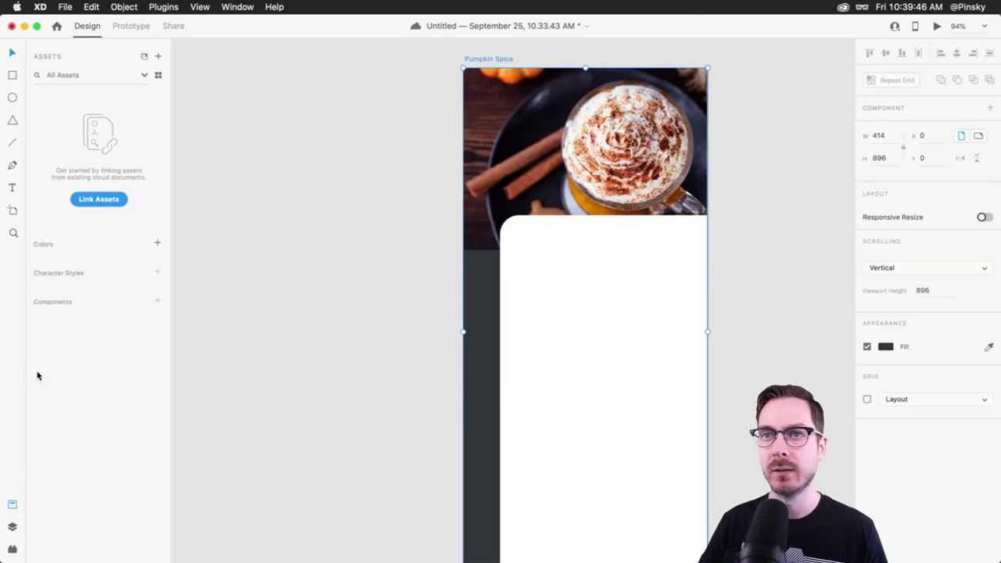
pyautogui.click(158, 245)
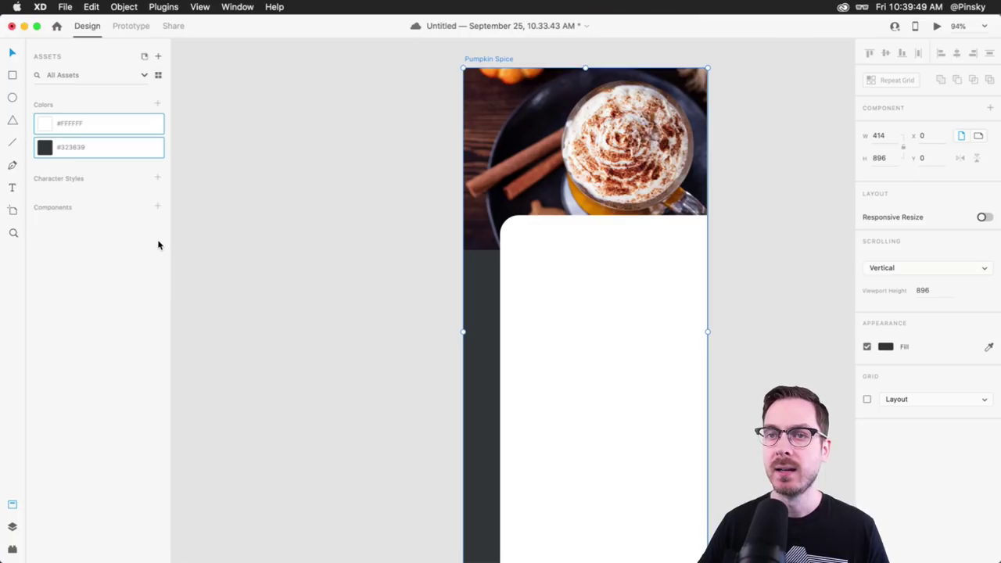
# Move the white card back to X 0 and fill it with the saved colour #323639
pyautogui.moveTo(565, 308); pyautogui.dragTo(531, 309)
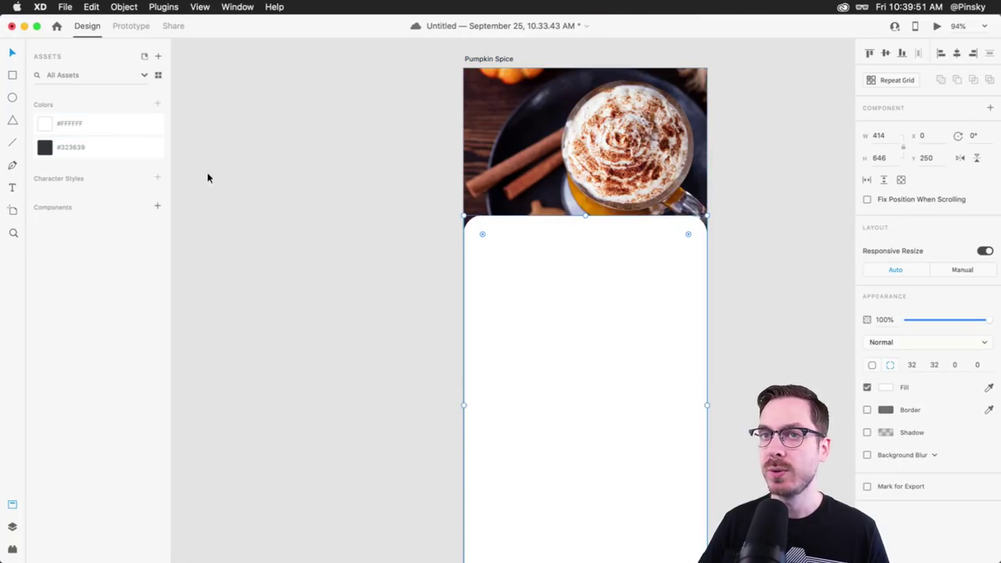
pyautogui.hscroll(5, 223, 180)
pyautogui.scroll(-1, 224, 179)
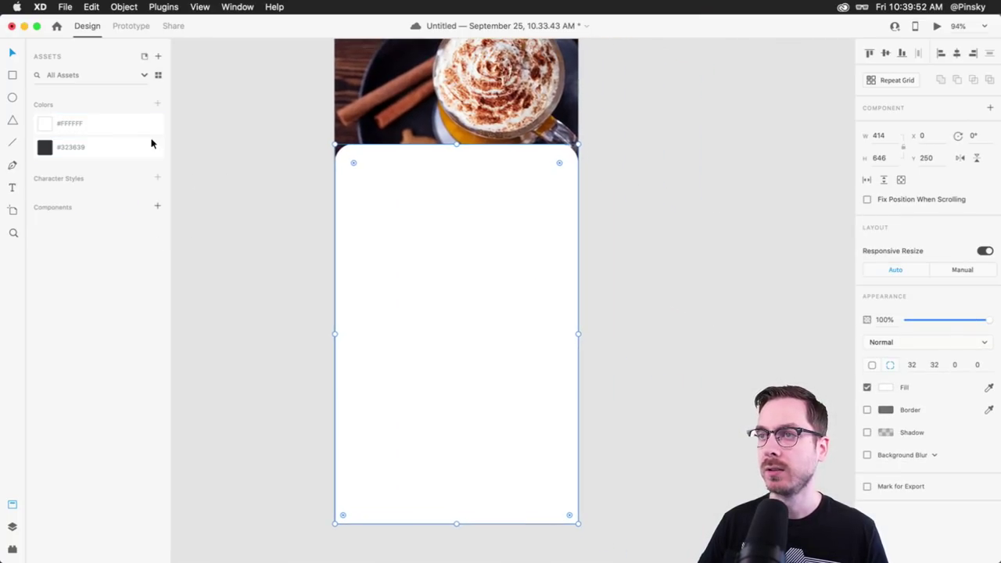
pyautogui.click(92, 146)
pyautogui.click(219, 182)
pyautogui.click(513, 204)
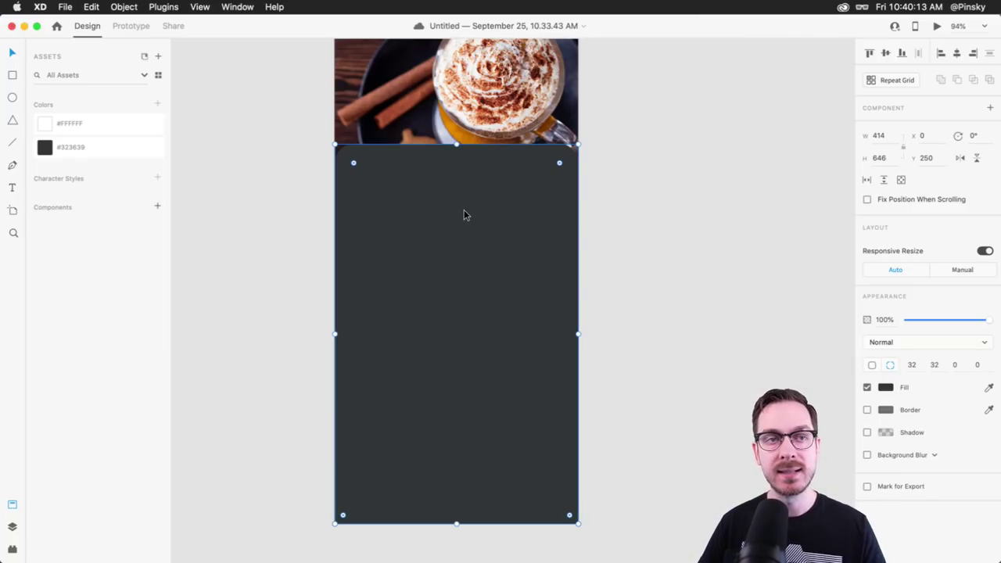
# Try shifting the dark card slightly right and the header photo up and right, restoring both to their original positions
pyautogui.scroll(3, 450, 208)
pyautogui.click(297, 226)
pyautogui.click(474, 228)
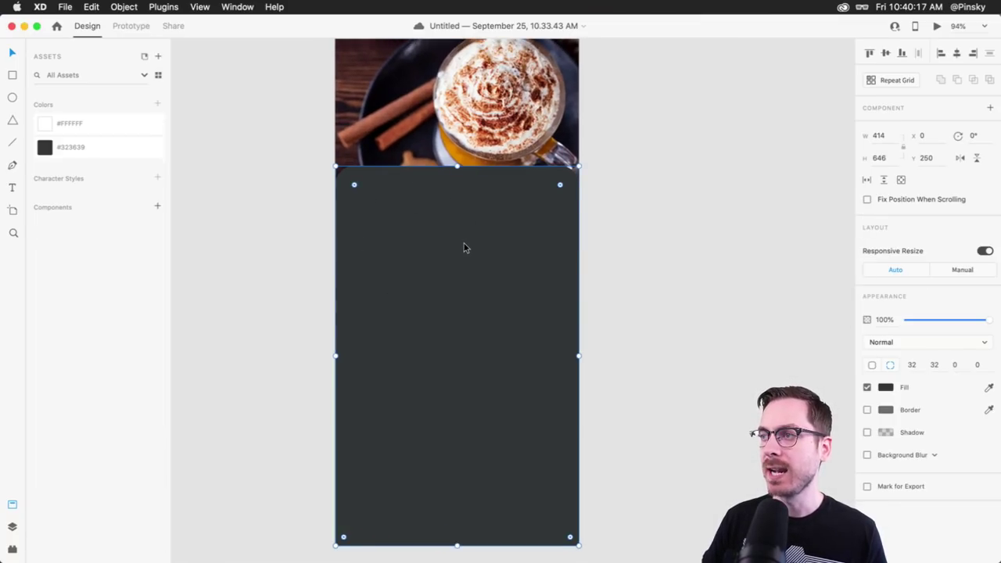
pyautogui.scroll(3, 493, 75)
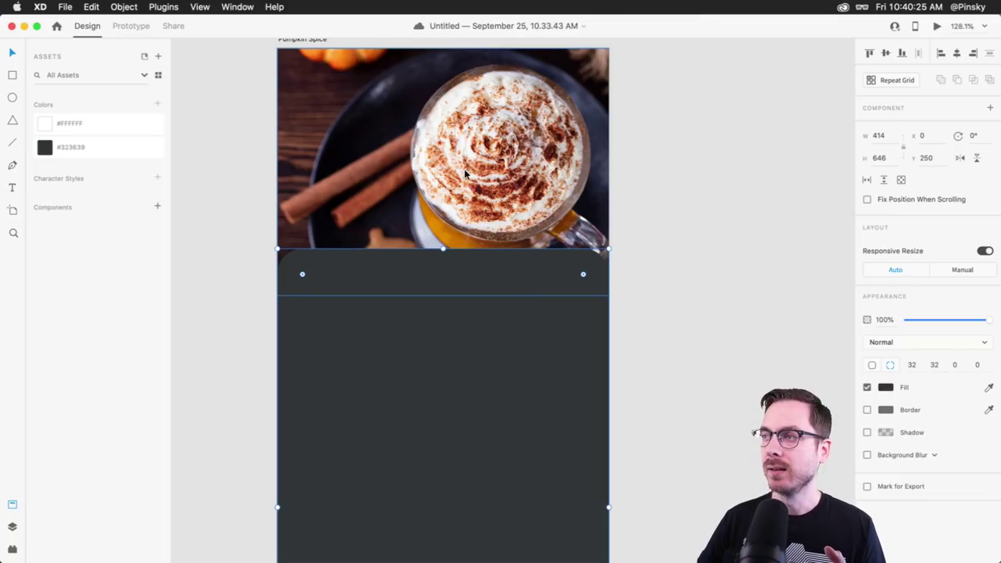
pyautogui.scroll(2, 469, 172)
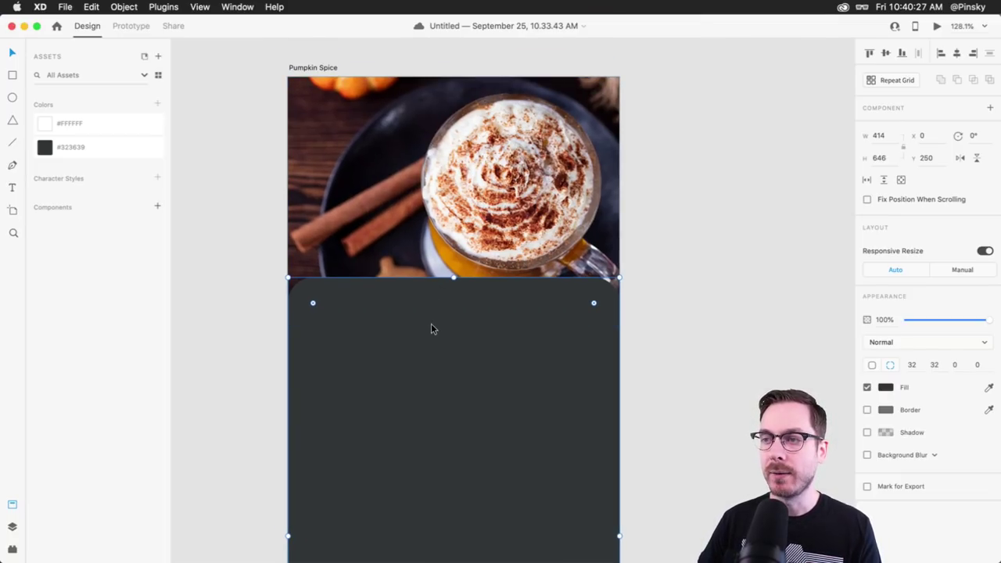
pyautogui.moveTo(431, 323)
pyautogui.mouseDown()
pyautogui.moveTo(478, 325)
pyautogui.moveTo(446, 329)
pyautogui.mouseUp()
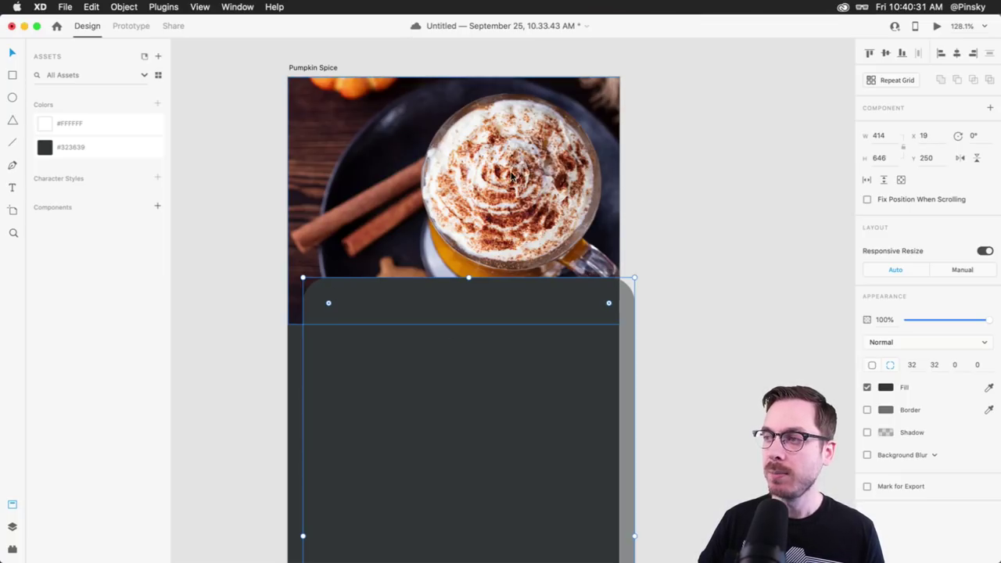
pyautogui.press('ctrl+super+Left')
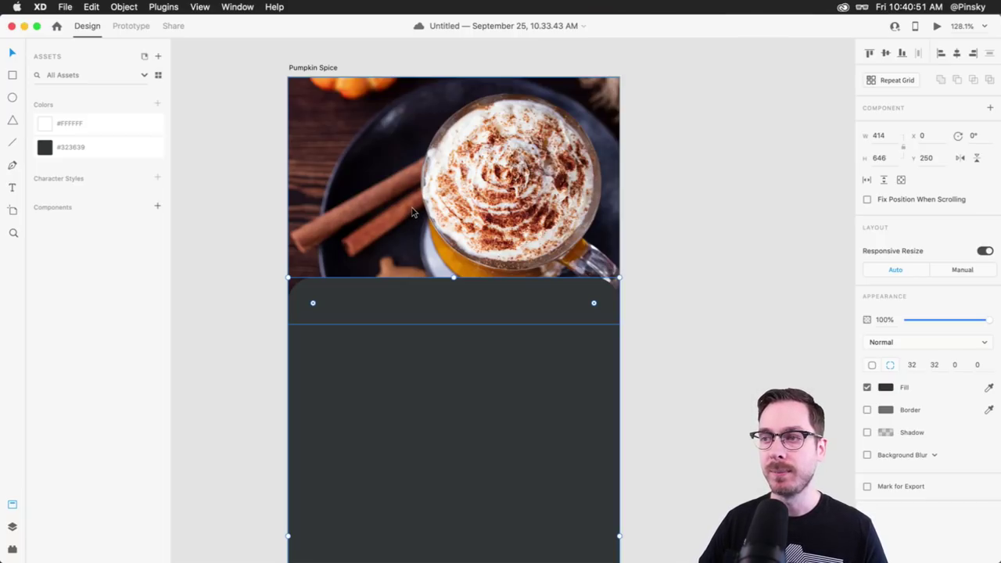
pyautogui.click(413, 213)
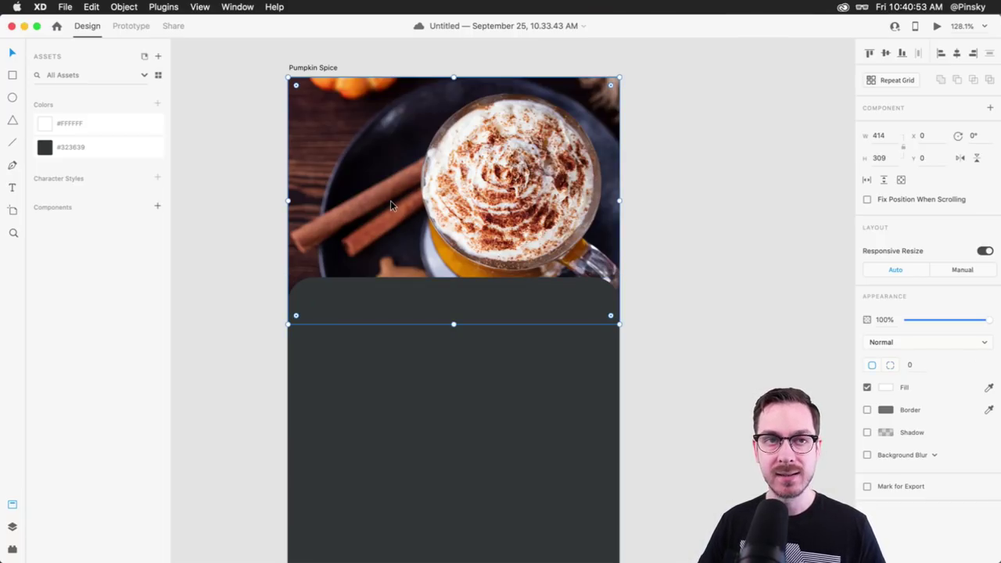
pyautogui.moveTo(390, 200); pyautogui.dragTo(420, 161)
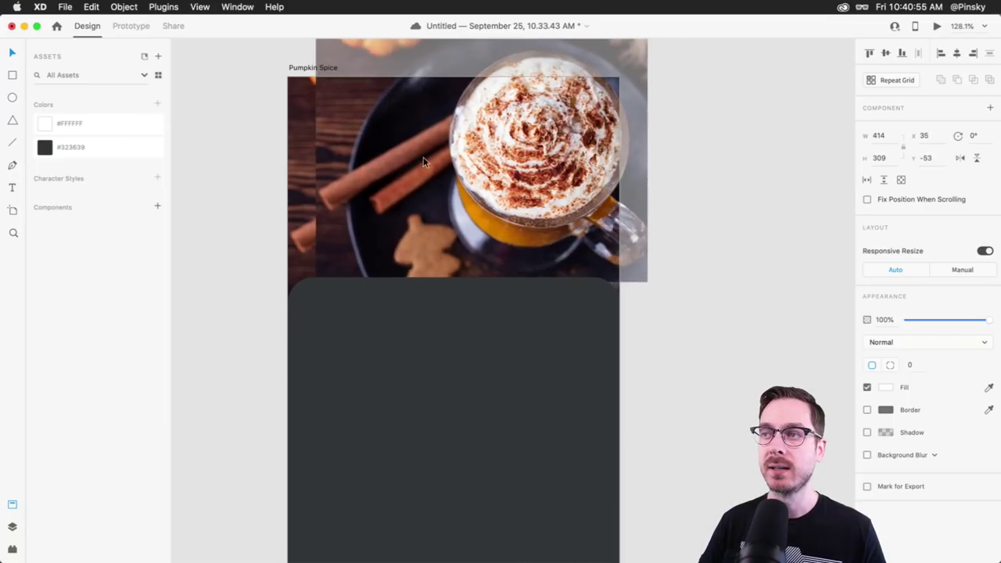
pyautogui.press('super+z')
# Save the document and give the dark card a background blur with its brightness set to 0
pyautogui.press('super+s')
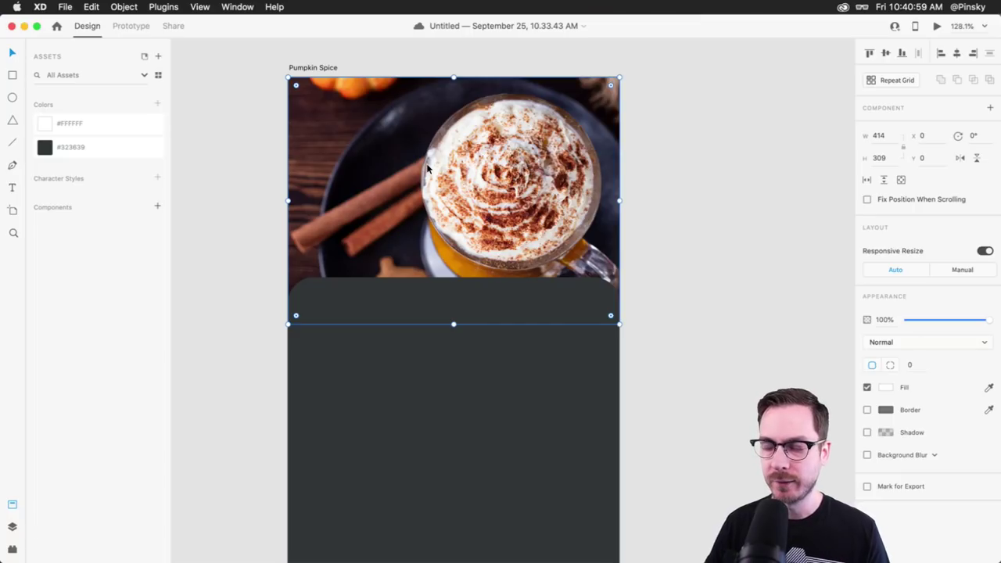
pyautogui.click(404, 346)
pyautogui.scroll(-2, 400, 340)
pyautogui.moveTo(310, 254)
pyautogui.mouseDown()
pyautogui.moveTo(380, 250)
pyautogui.moveTo(323, 241)
pyautogui.mouseUp()
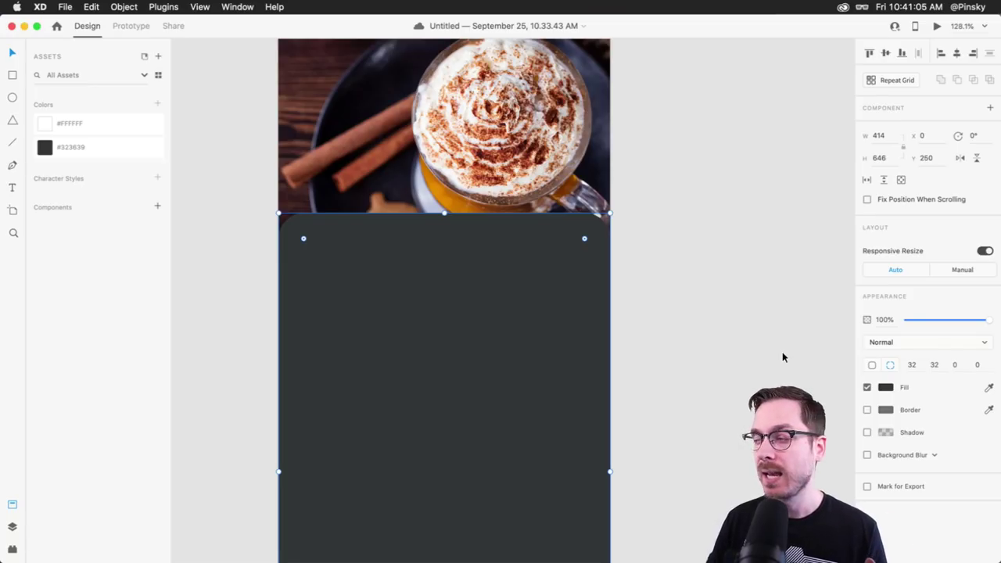
pyautogui.click(867, 455)
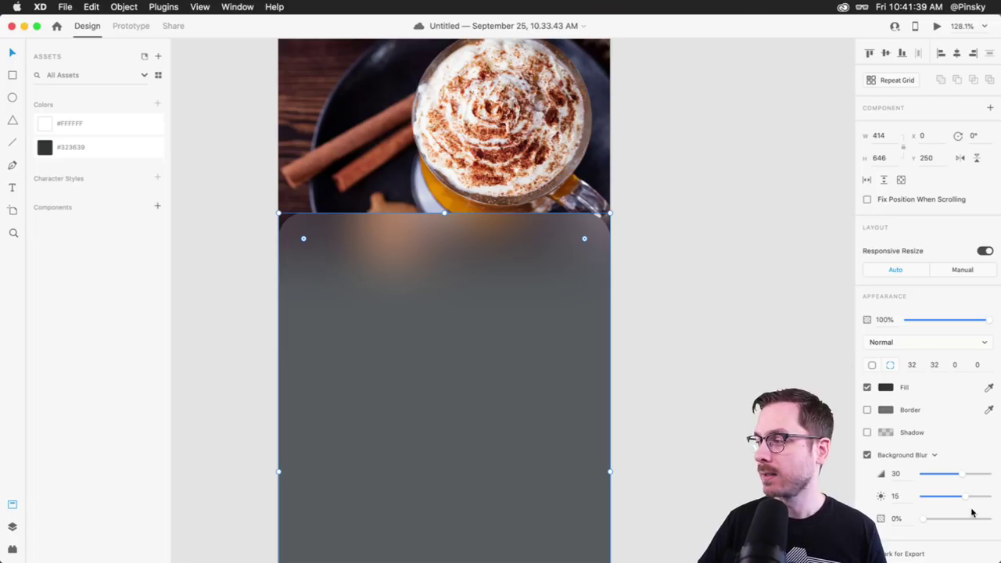
pyautogui.moveTo(965, 498); pyautogui.dragTo(955, 499)
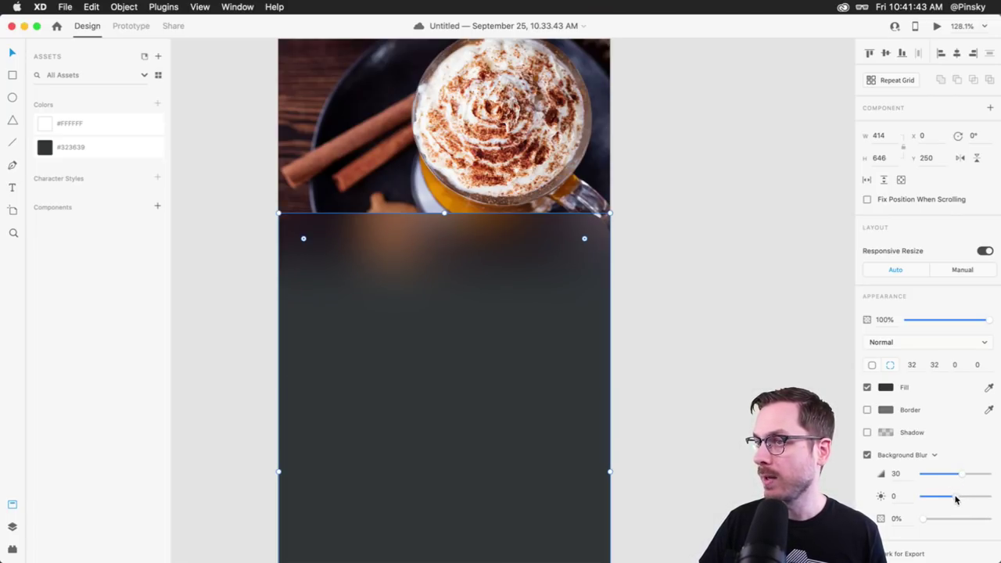
# Nudge the blurred card 110 px to the right, partly off the artboard, and undo the move
pyautogui.scroll(-3, 491, 427)
pyautogui.scroll(-2, 490, 428)
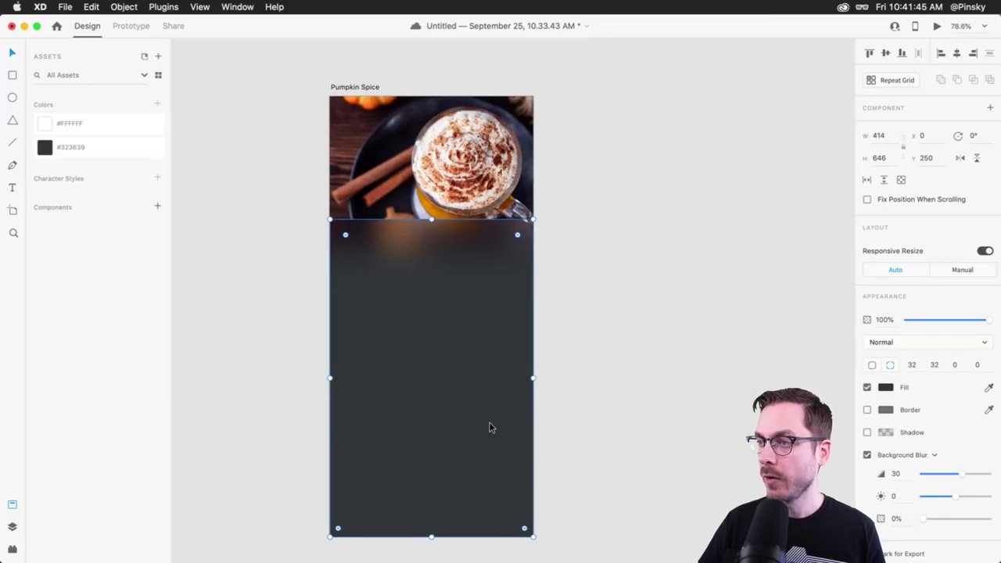
pyautogui.hotkey('shift', 'Right')
pyautogui.hotkey('shift', 'Right')
pyautogui.hotkey('shift', 'Right')
pyautogui.hotkey('shift', 'Right')
pyautogui.hotkey('shift', 'Right')
pyautogui.hotkey('shift', 'Right')
pyautogui.hotkey('shift', 'Right')
pyautogui.hotkey('shift', 'Right')
pyautogui.hotkey('shift', 'Right')
pyautogui.hotkey('shift', 'Right')
pyautogui.hotkey('shift', 'Right')
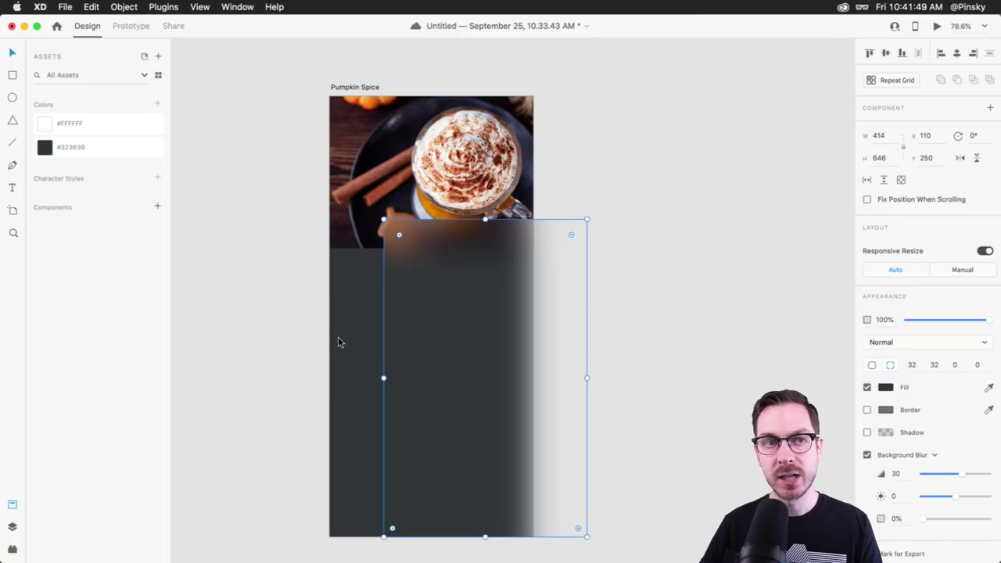
pyautogui.press('super+z')
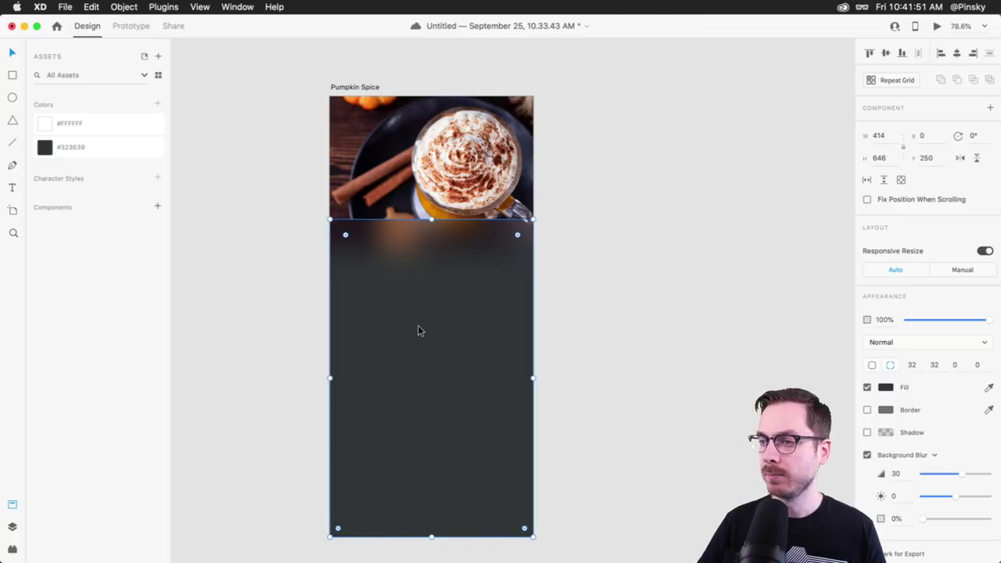
# Draw a white square about 97 px wide beside the artboard and repeat it into a horizontal row of four
pyautogui.scroll(3, 470, 174)
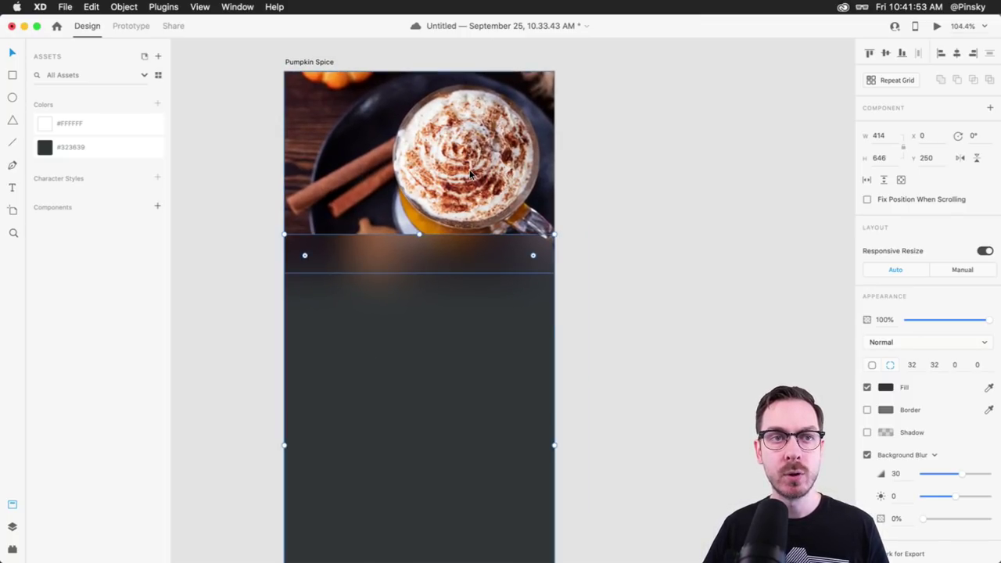
pyautogui.hscroll(5, 490, 195)
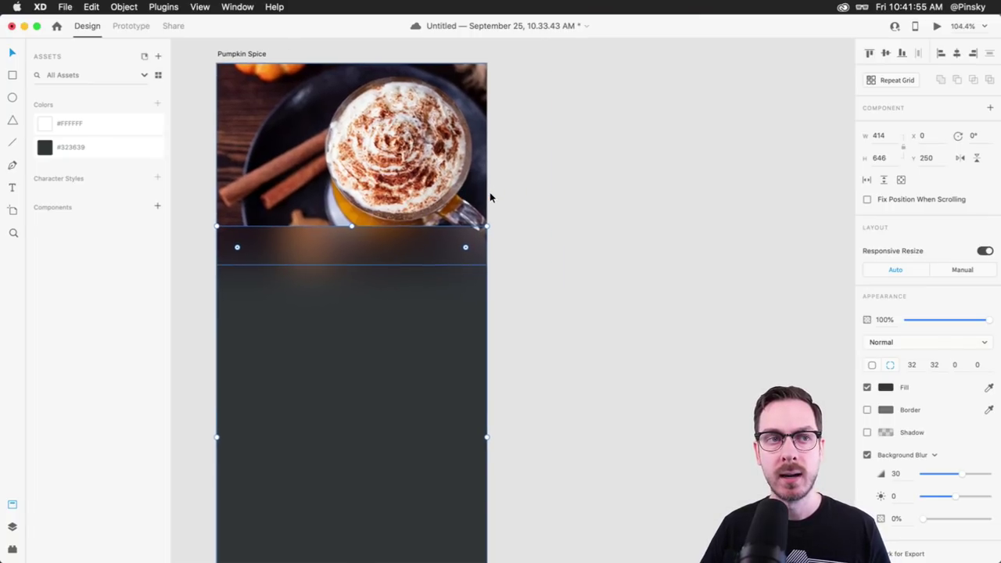
pyautogui.press('r')
pyautogui.moveTo(511, 153)
pyautogui.mouseDown()
pyautogui.moveTo(572, 215)
pyautogui.moveTo(809, 185)
pyautogui.moveTo(798, 239)
pyautogui.moveTo(821, 123)
pyautogui.moveTo(805, 134)
pyautogui.mouseUp()
pyautogui.press('super+r')
# Try rotating the repeat grid of squares by 29°, undo the rotation, and delete the grid
pyautogui.moveTo(816, 176); pyautogui.dragTo(806, 268)
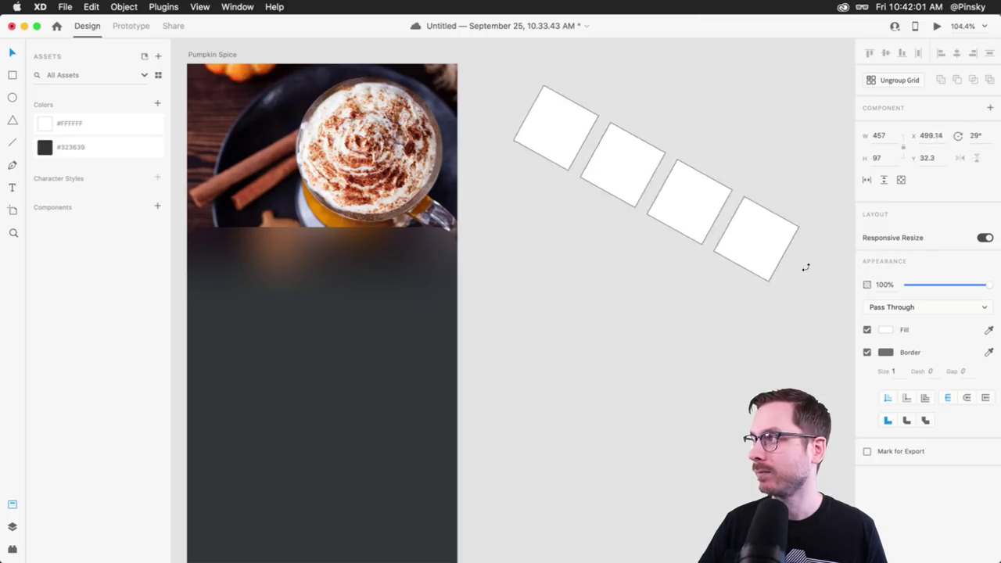
pyautogui.press('super+z')
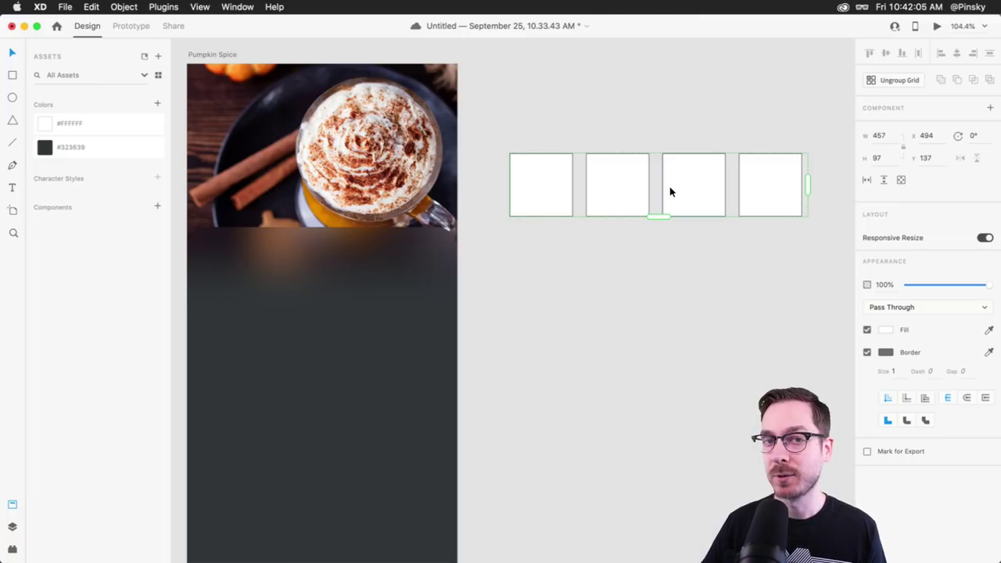
pyautogui.press('BackSpace')
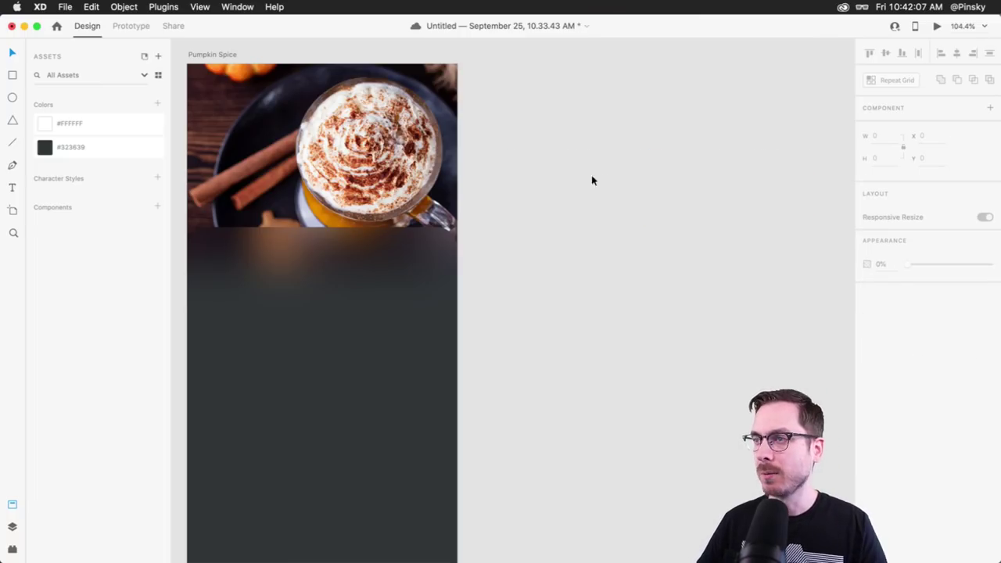
# Set the background blur opacity of the dark content card to 40%
pyautogui.hscroll(-3, 403, 214)
pyautogui.click(342, 236)
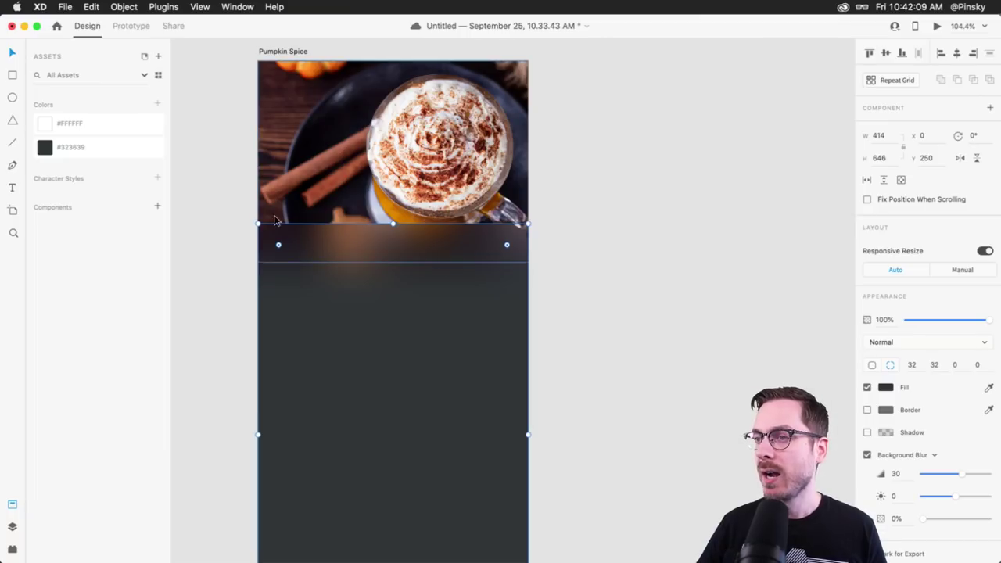
pyautogui.click(602, 284)
pyautogui.click(374, 267)
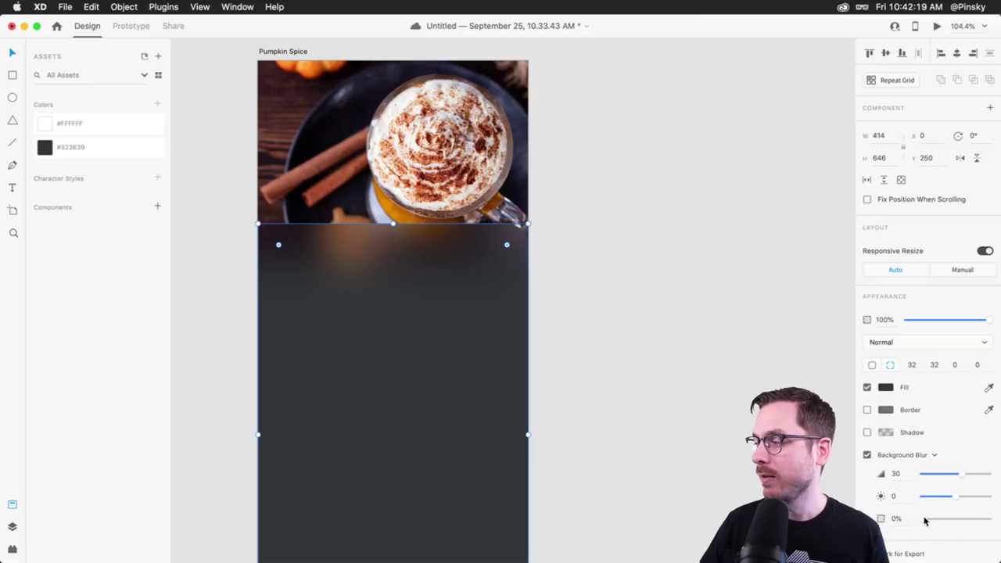
pyautogui.moveTo(923, 521); pyautogui.dragTo(948, 518)
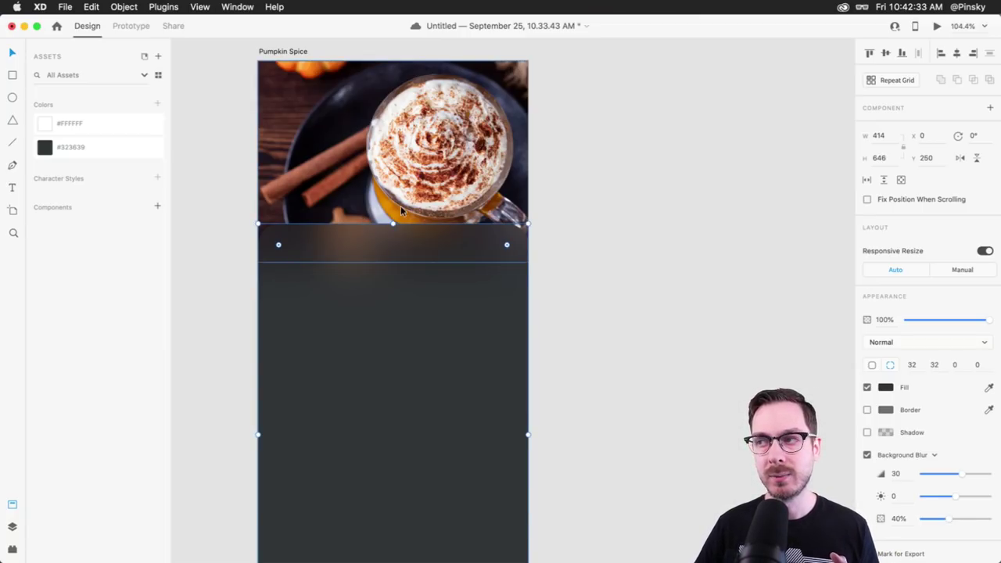
# Try raising the card's background blur brightness to 31 and undo the change
pyautogui.click(618, 205)
pyautogui.scroll(-3, 425, 259)
pyautogui.click(404, 186)
pyautogui.scroll(1, 428, 193)
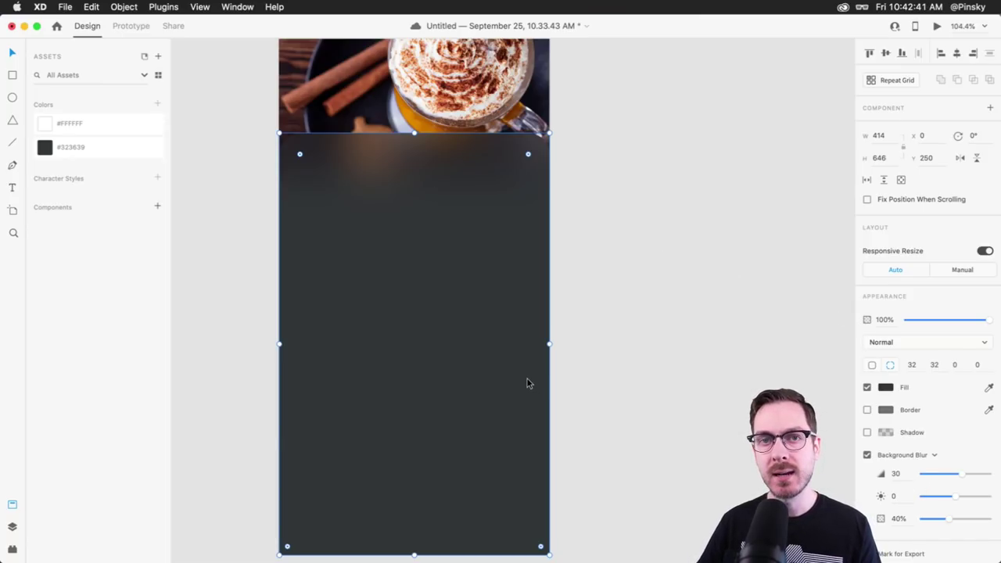
pyautogui.moveTo(981, 497); pyautogui.dragTo(970, 496)
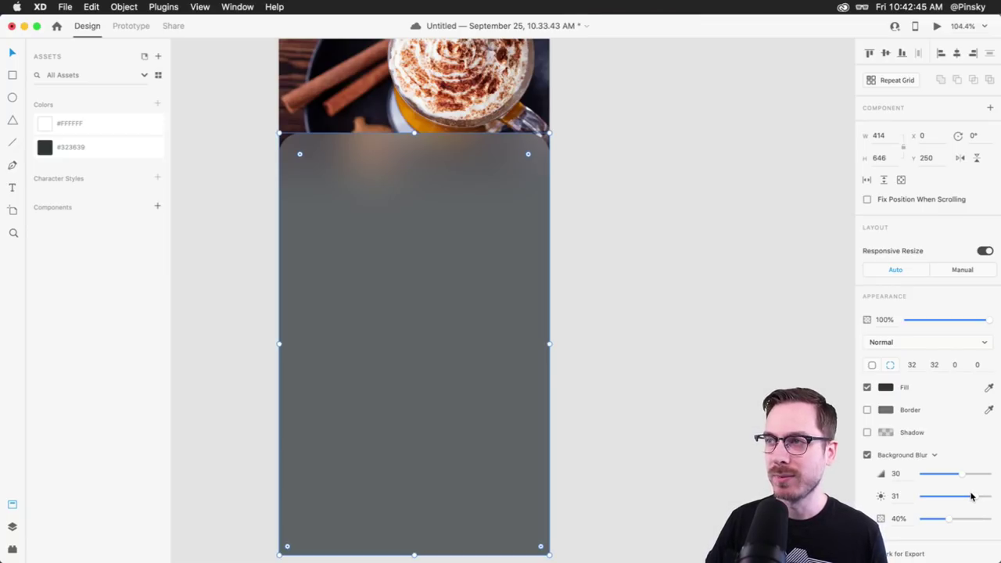
pyautogui.press('super+z')
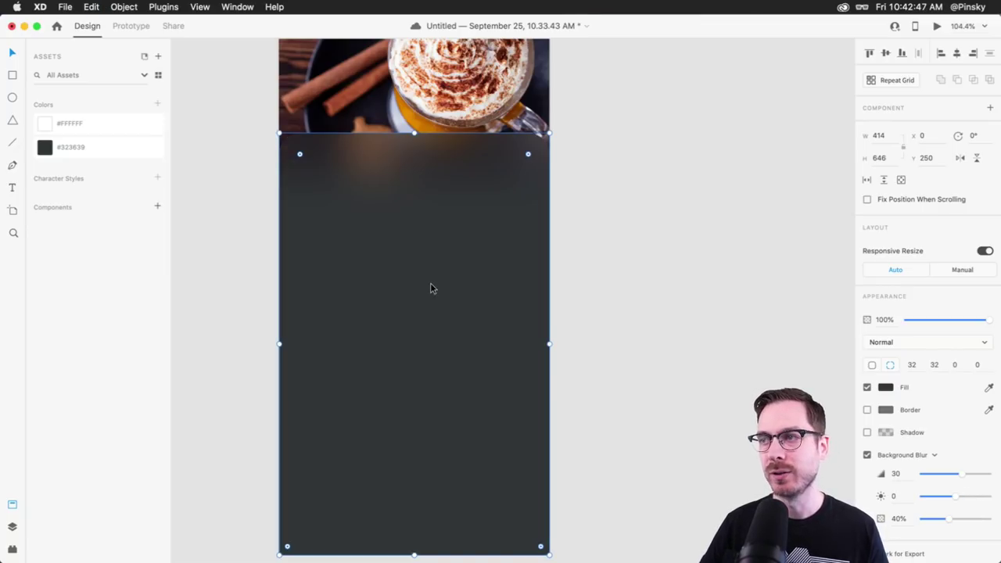
pyautogui.scroll(1, 469, 228)
pyautogui.click(631, 216)
pyautogui.click(420, 218)
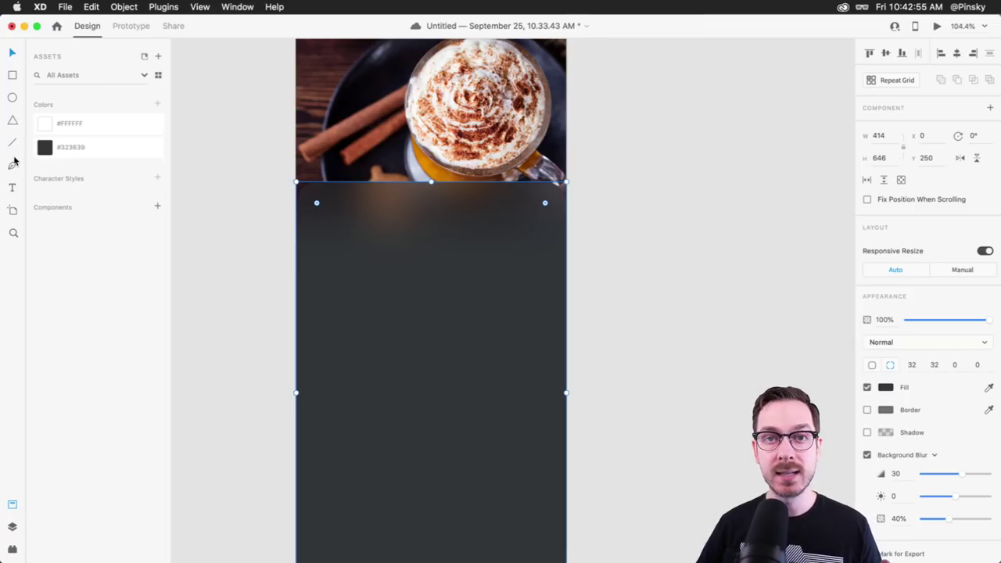
# Add a line of point text reading "PUMPKIN" on the upper part of the dark card
pyautogui.click(12, 188)
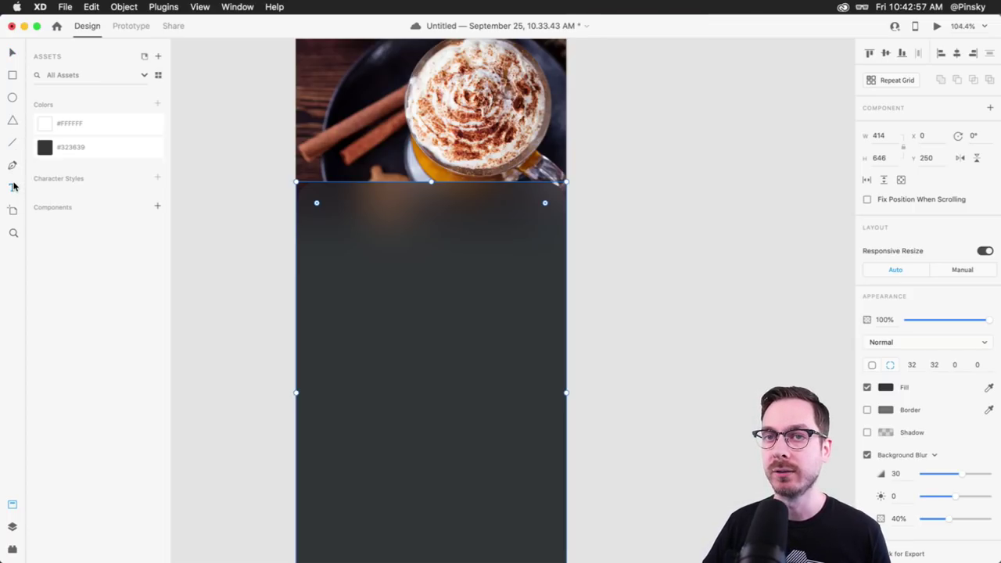
pyautogui.click(430, 262)
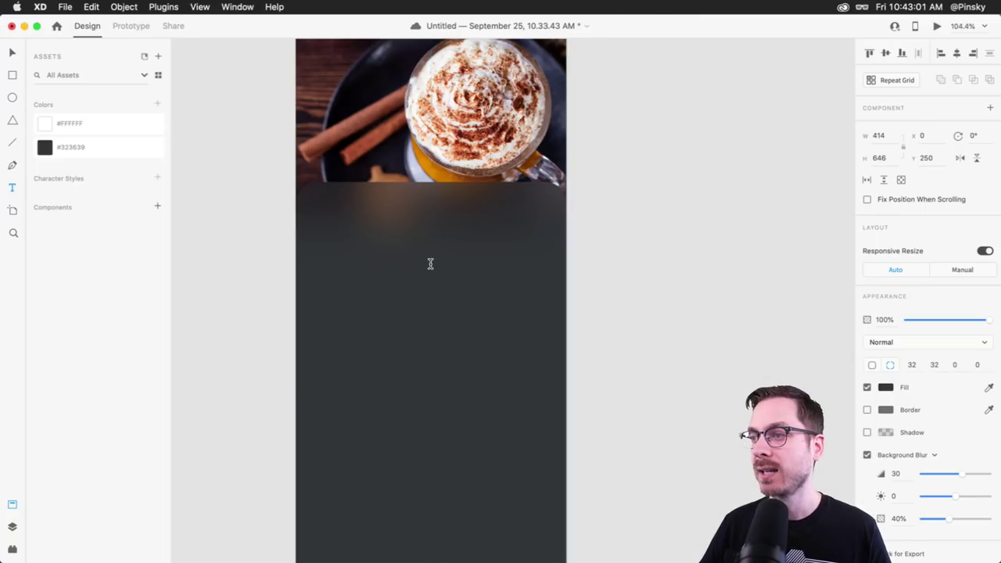
pyautogui.write('PUM')
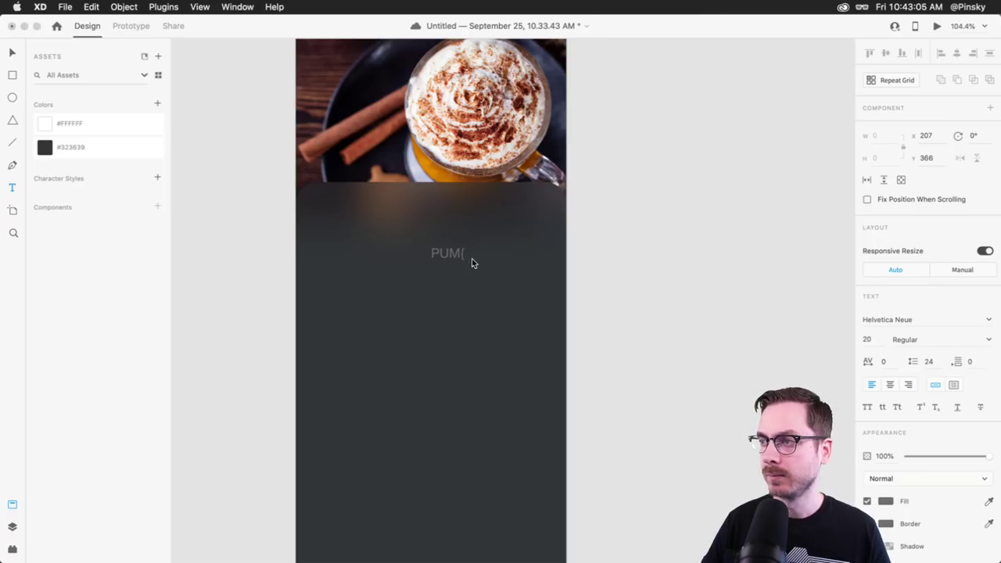
pyautogui.write('PKIN')
pyautogui.press('Escape')
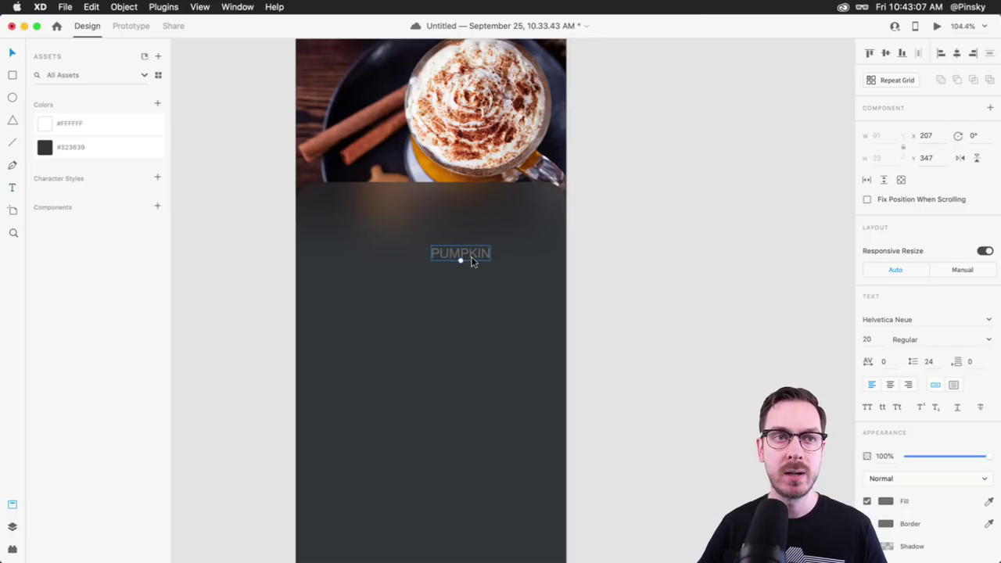
# Center the PUMPKIN text horizontally near the card's upper edge, at about X 162, Y 286
pyautogui.moveTo(476, 246); pyautogui.dragTo(436, 250)
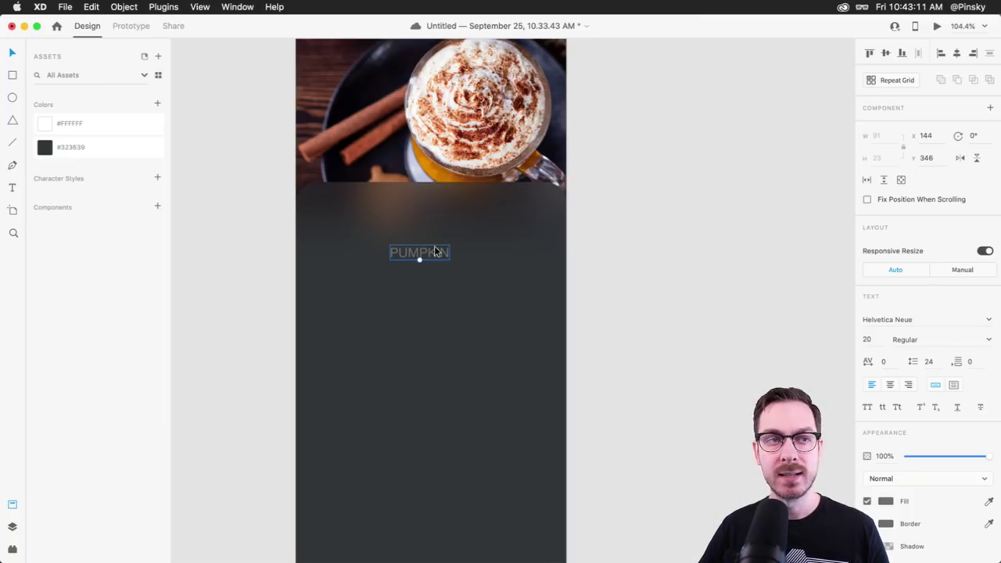
pyautogui.moveTo(436, 251); pyautogui.dragTo(449, 249)
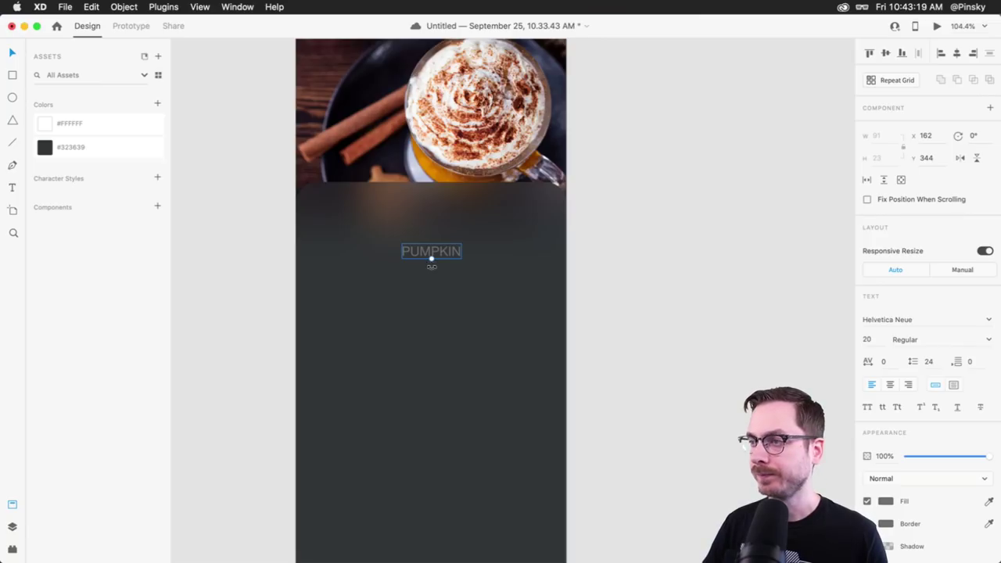
pyautogui.press('super+c')
pyautogui.moveTo(439, 254)
pyautogui.mouseDown()
pyautogui.moveTo(441, 229)
pyautogui.moveTo(439, 255)
pyautogui.mouseUp()
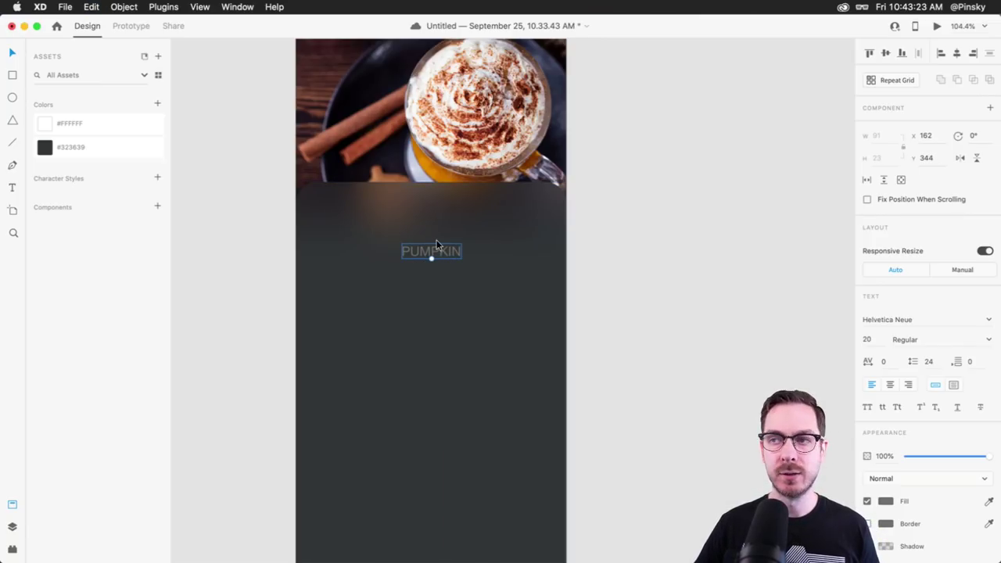
pyautogui.rightClick(430, 246)
pyautogui.press('Escape')
pyautogui.moveTo(450, 258); pyautogui.dragTo(443, 208)
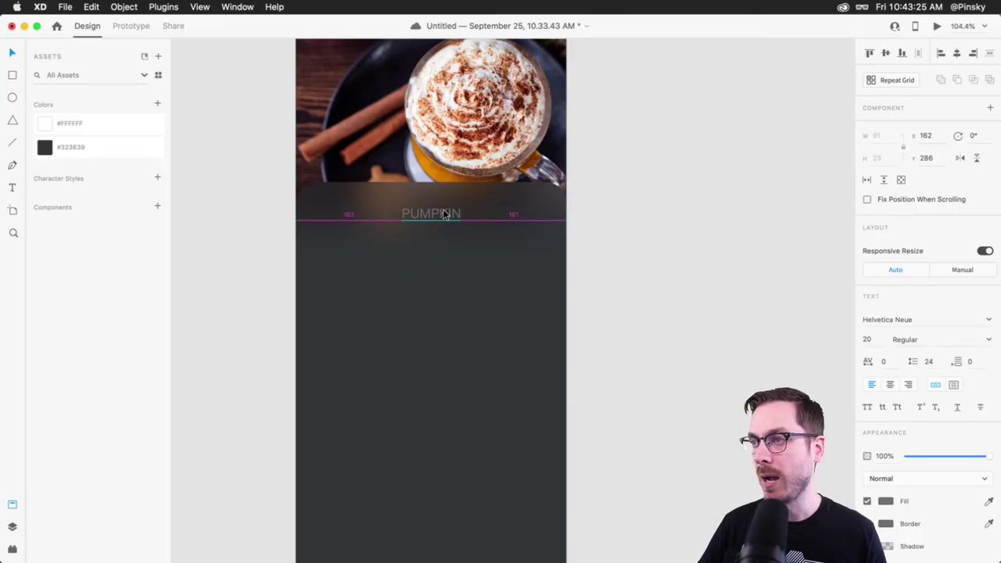
pyautogui.click(604, 249)
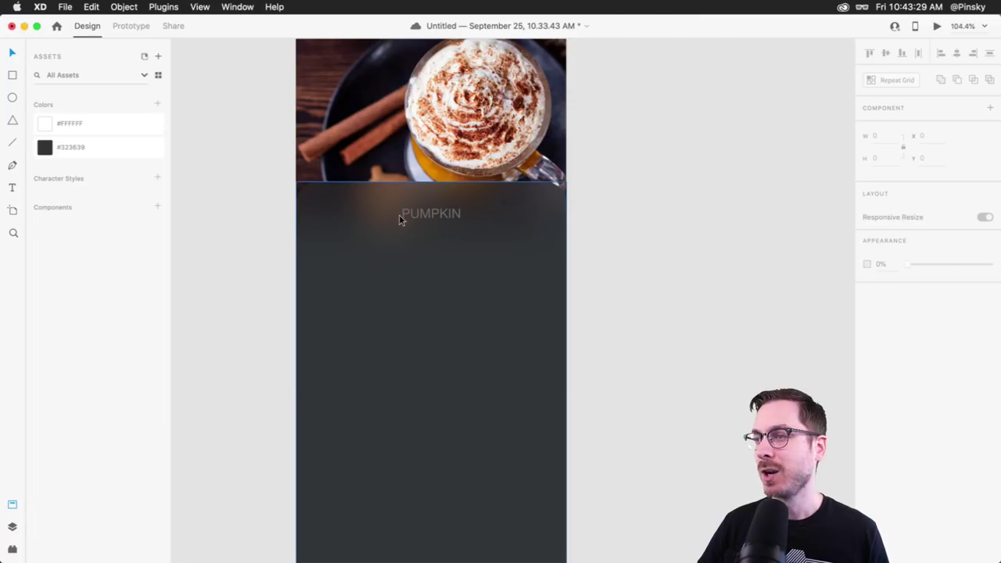
# Enlarge the PUMPKIN text to size 82 and place it across the card at about X 22, Y 279
pyautogui.click(426, 216)
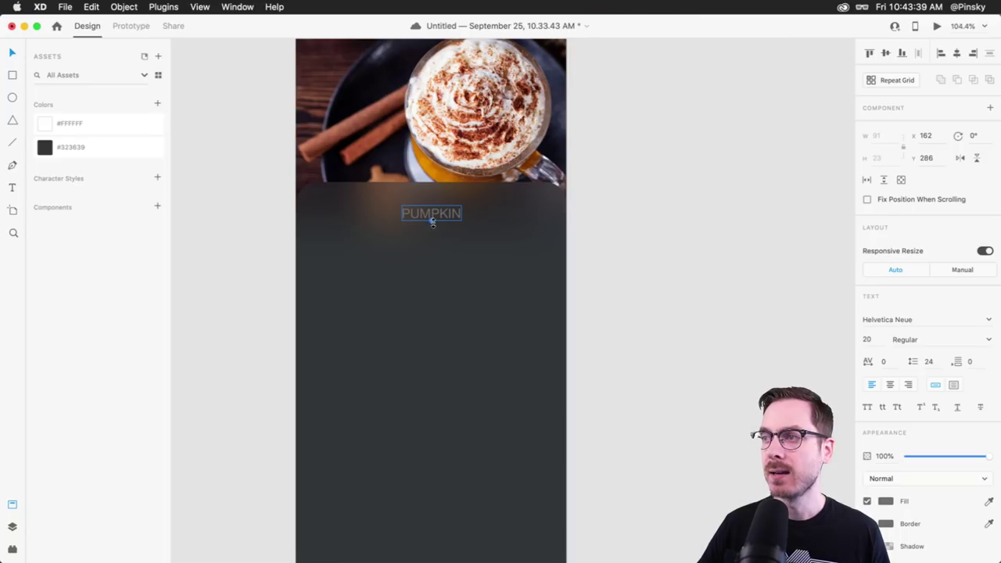
pyautogui.scroll(10, 431, 220)
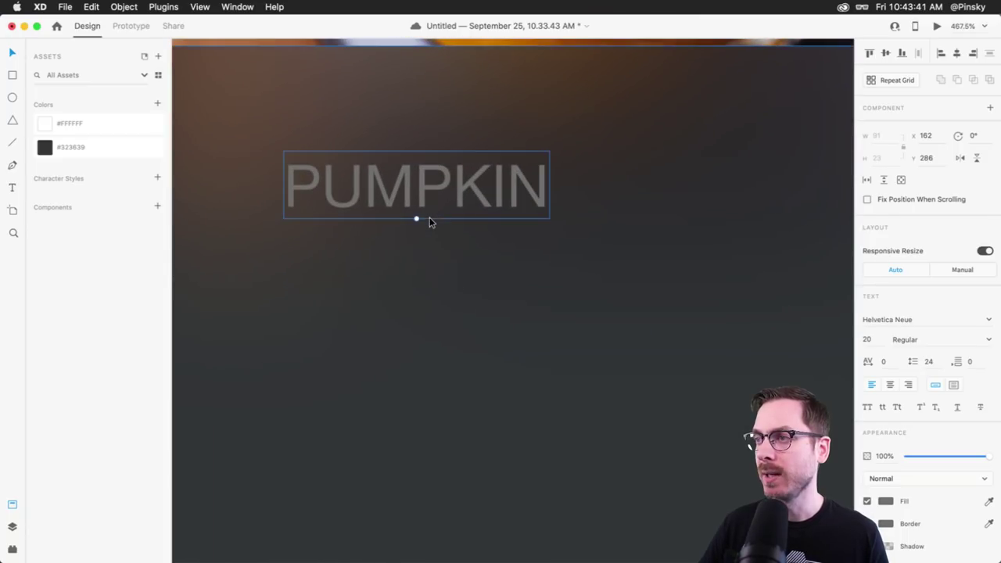
pyautogui.scroll(-8, 416, 220)
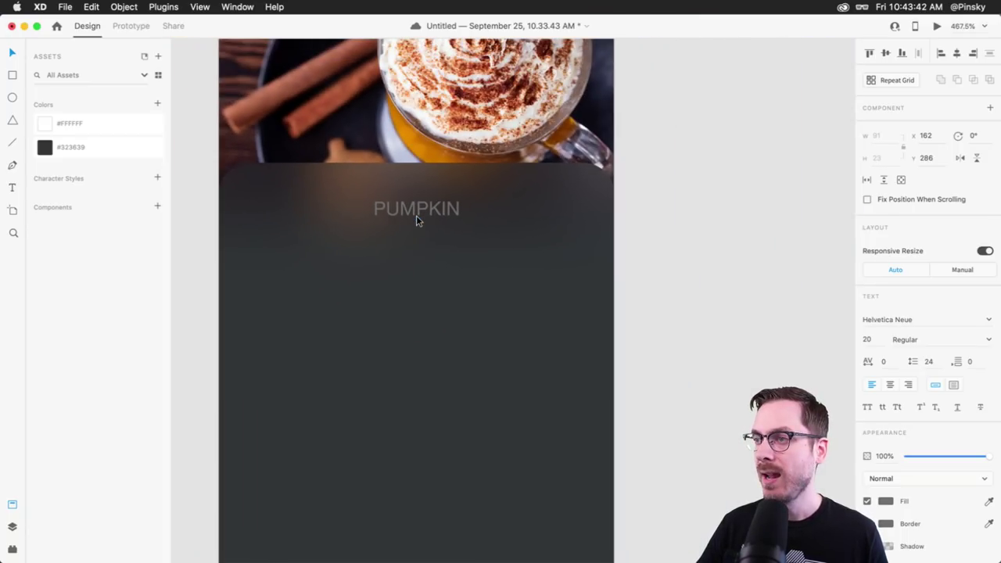
pyautogui.moveTo(417, 221); pyautogui.dragTo(417, 287)
pyautogui.moveTo(435, 245); pyautogui.dragTo(434, 239)
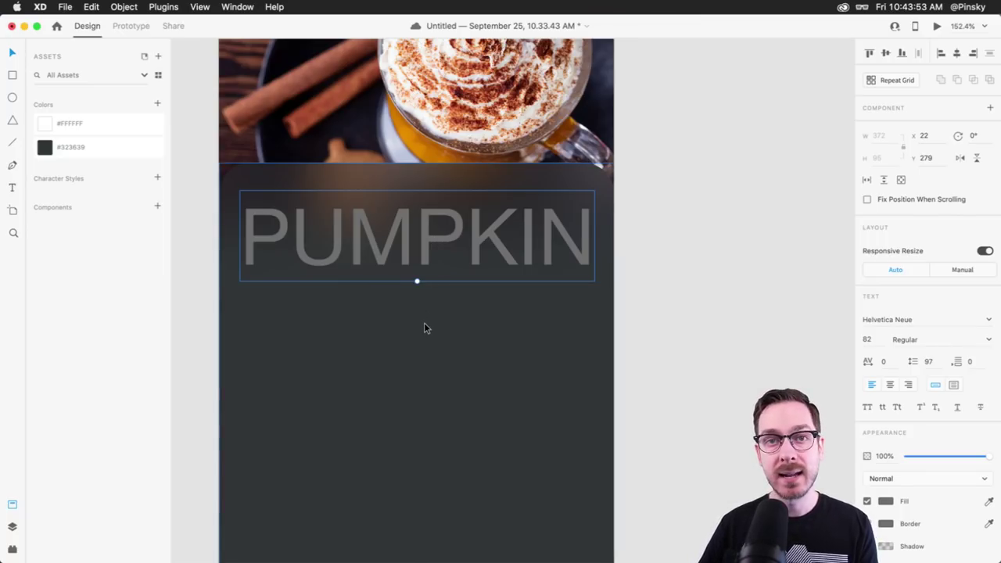
pyautogui.scroll(-5, 424, 329)
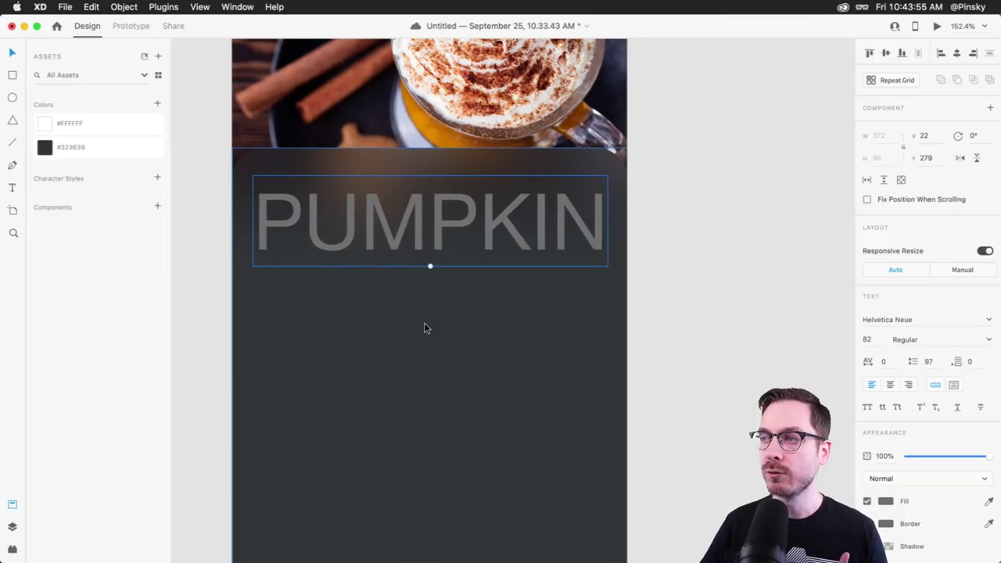
# Set the PUMPKIN text's font to Mostra Nuova in the Heavy weight
pyautogui.click(940, 328)
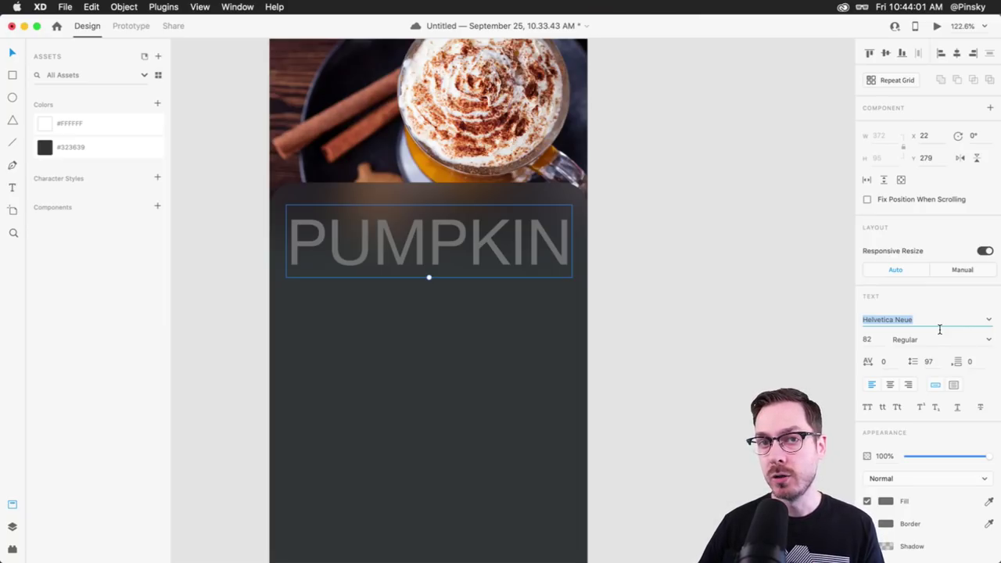
pyautogui.write('Mostra Nuova')
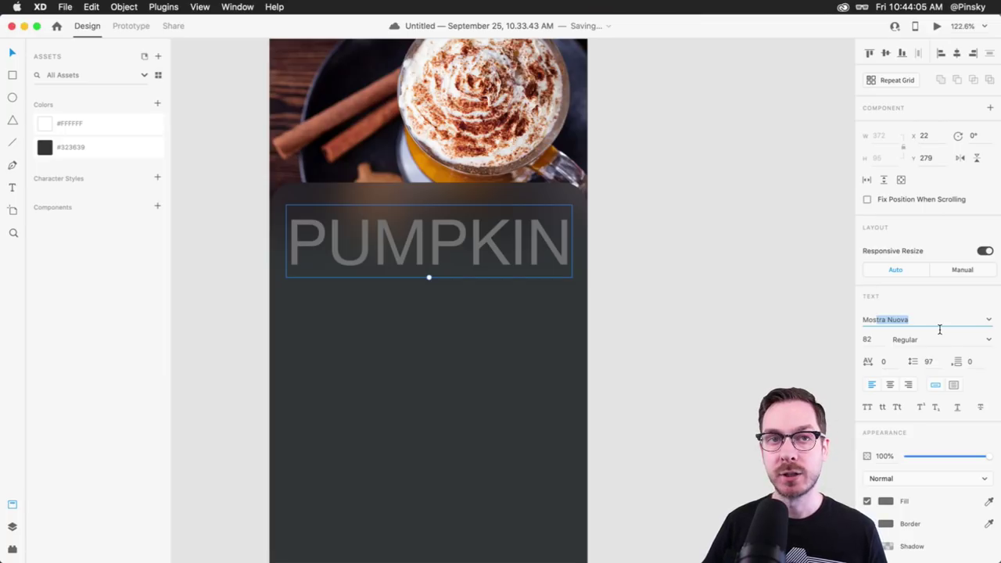
pyautogui.press('Return')
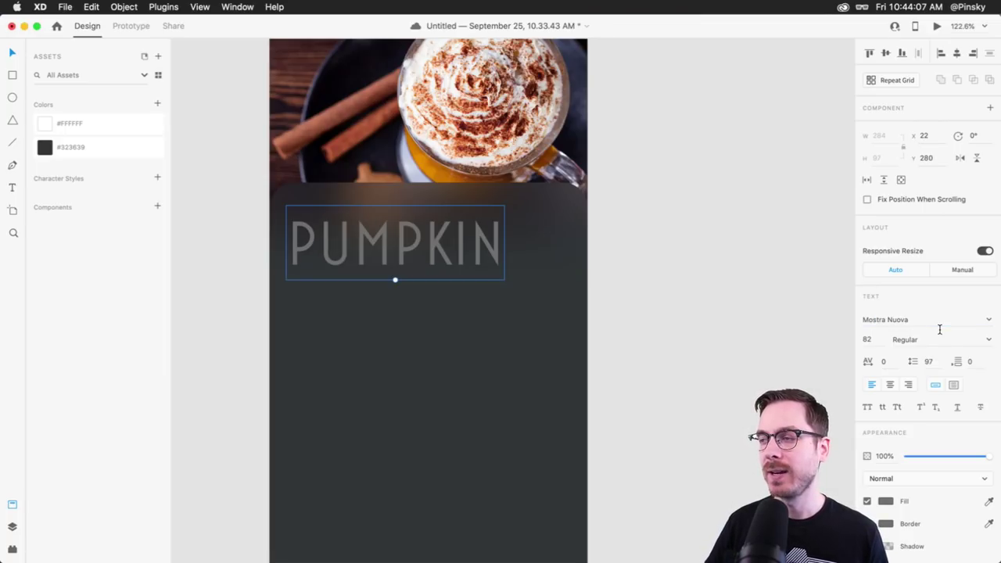
pyautogui.click(989, 339)
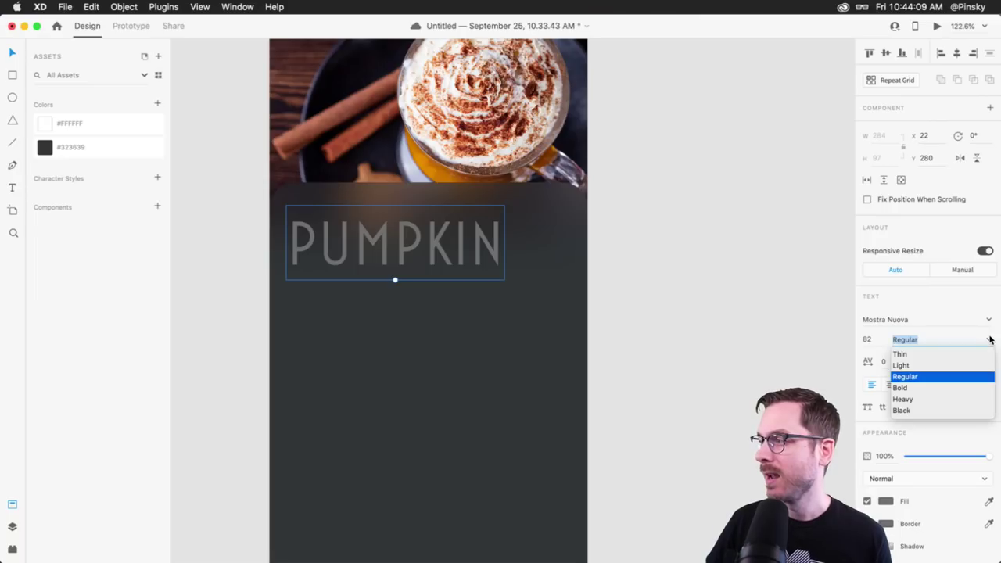
pyautogui.click(902, 388)
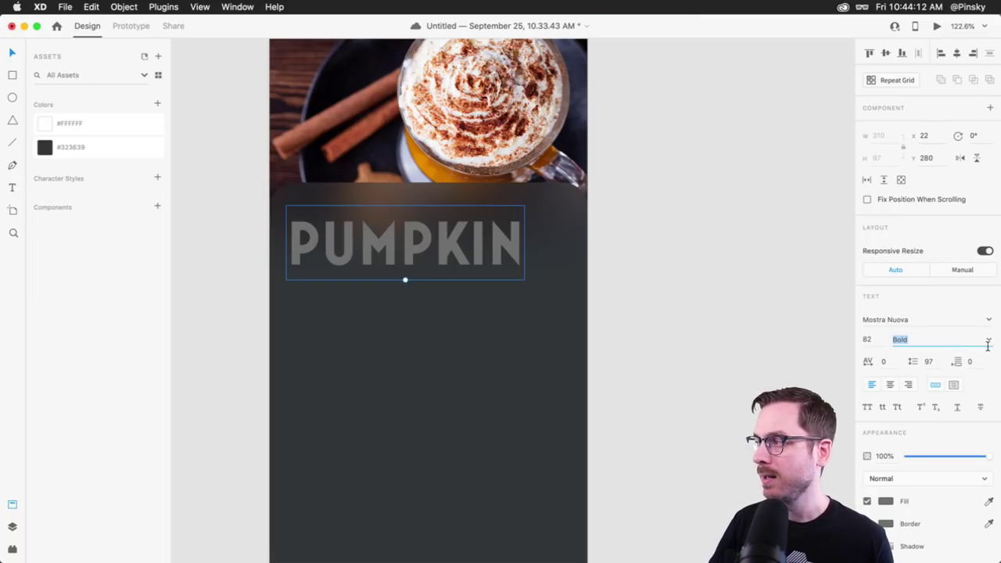
pyautogui.click(989, 341)
pyautogui.click(921, 402)
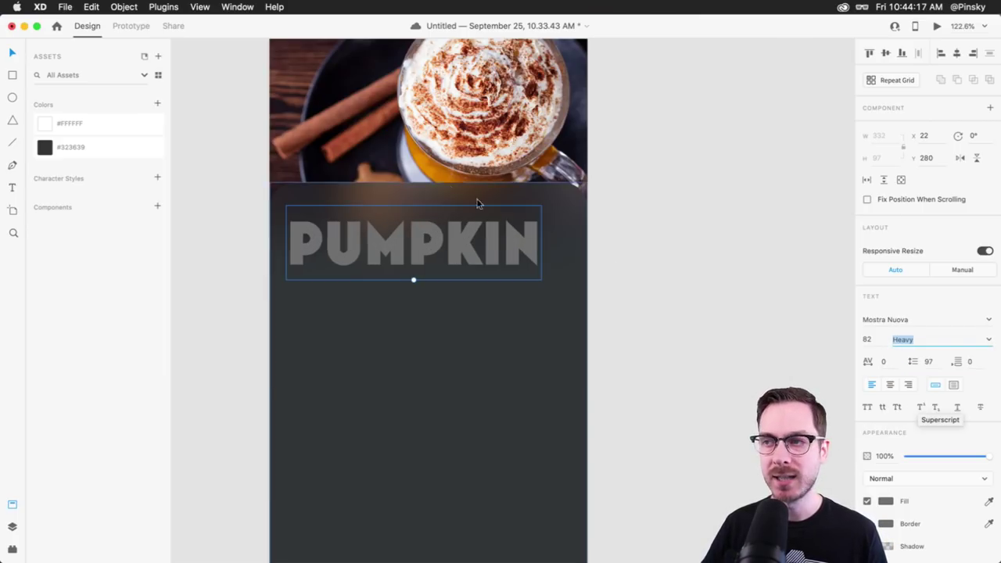
# Center-align the PUMPKIN text and scale it to size 91, positioned at about X 23, Y 266
pyautogui.click(890, 384)
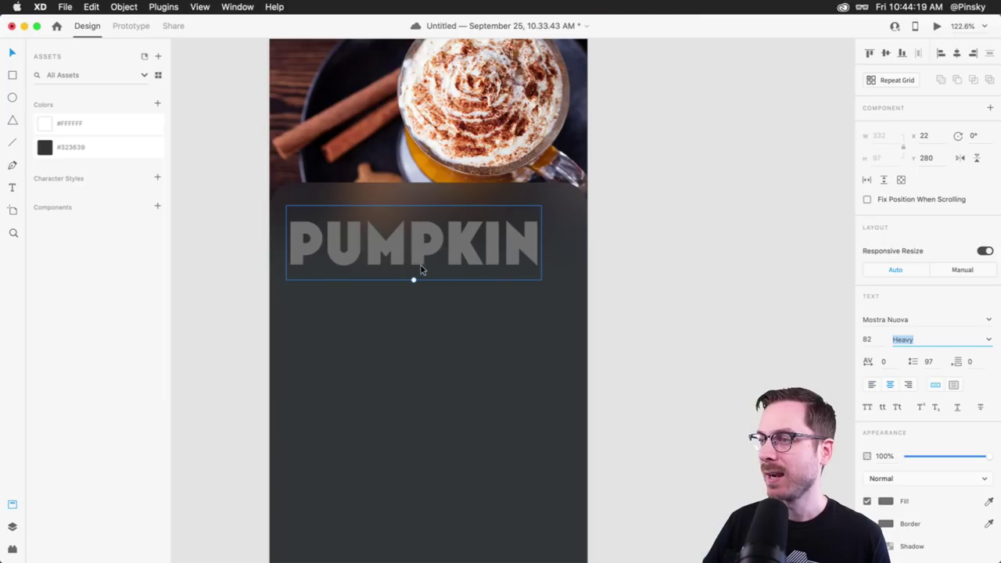
pyautogui.moveTo(428, 280); pyautogui.dragTo(429, 287)
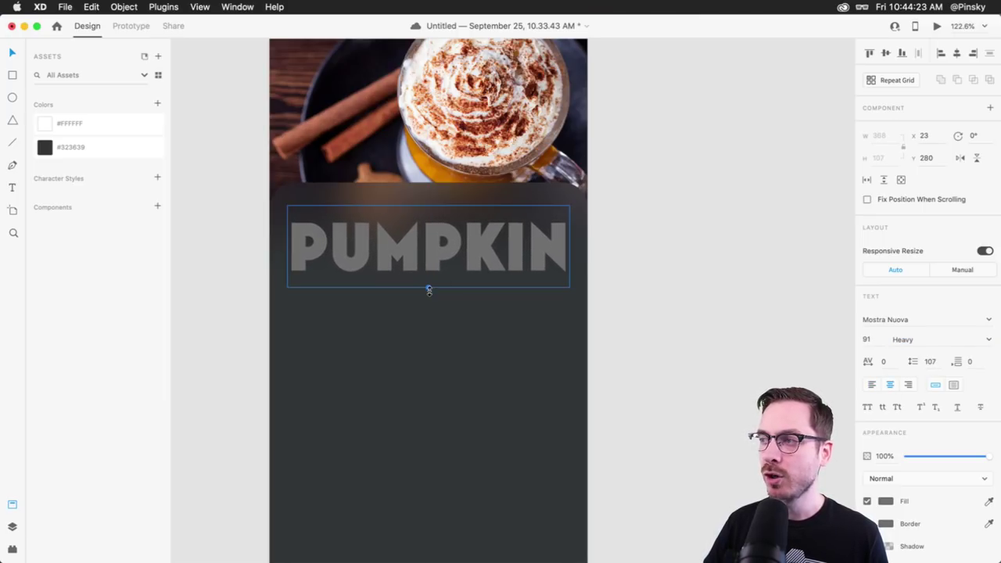
pyautogui.moveTo(484, 241); pyautogui.dragTo(484, 229)
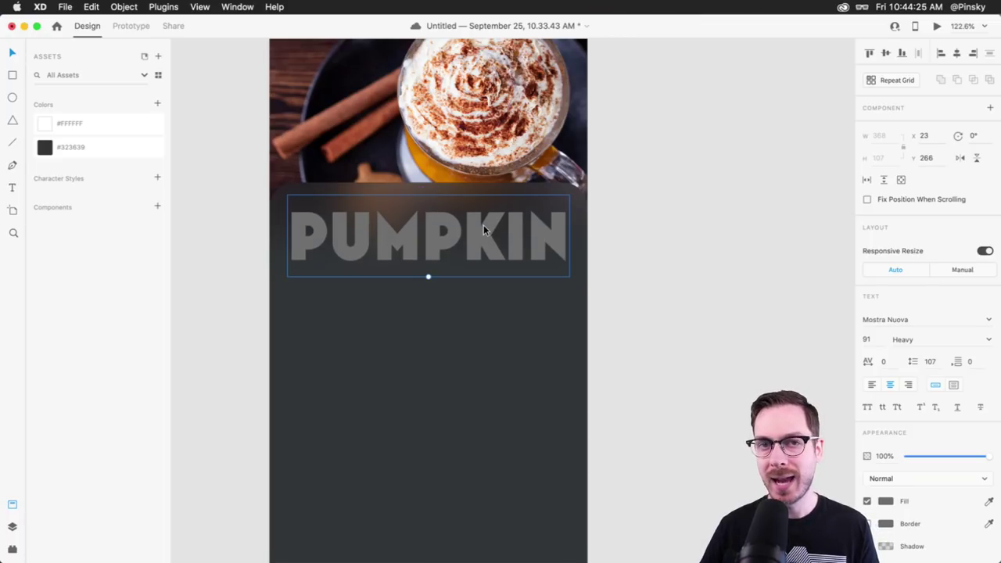
# Try the Black weight on the PUMPKIN text and return it to Heavy
pyautogui.click(974, 345)
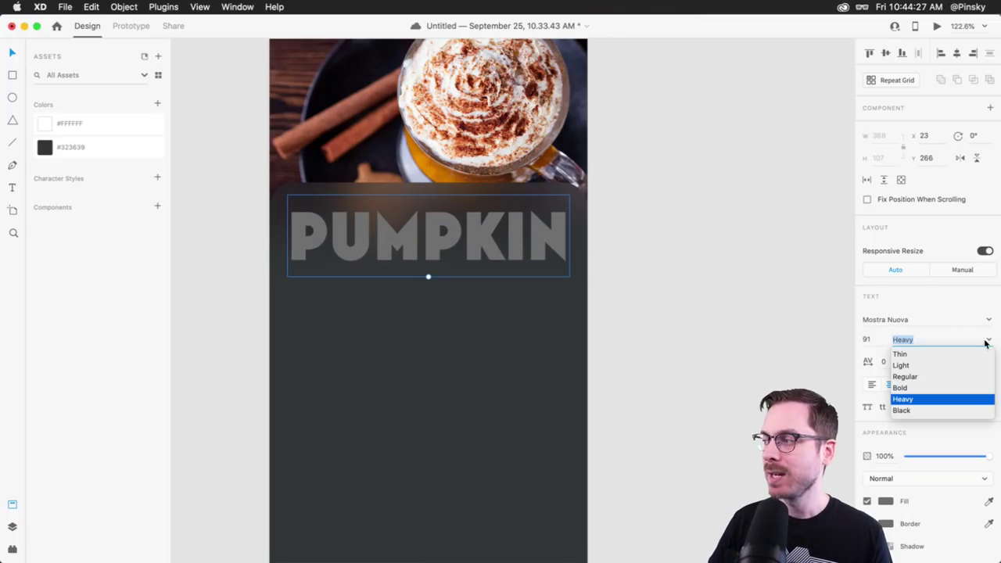
pyautogui.click(903, 410)
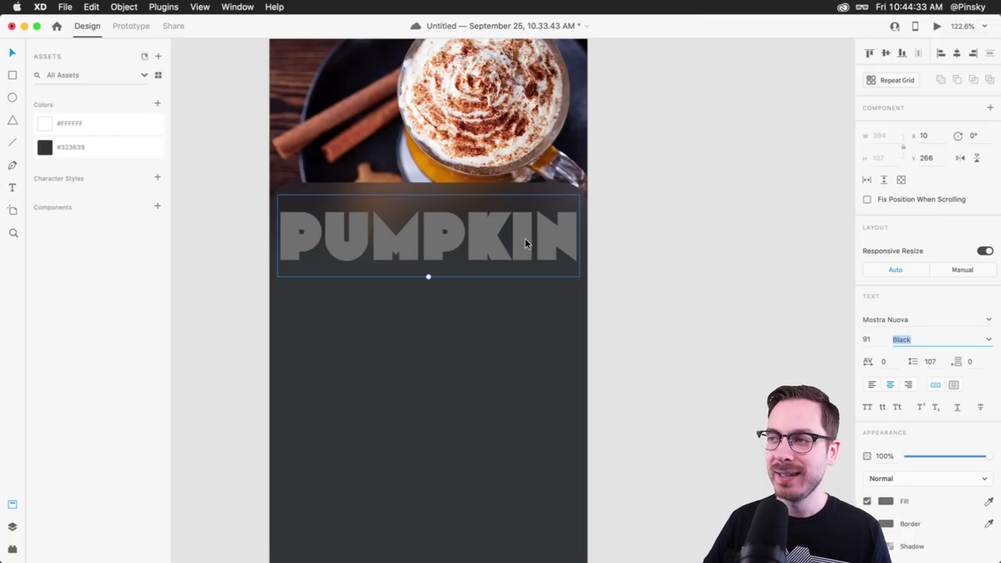
pyautogui.click(610, 247)
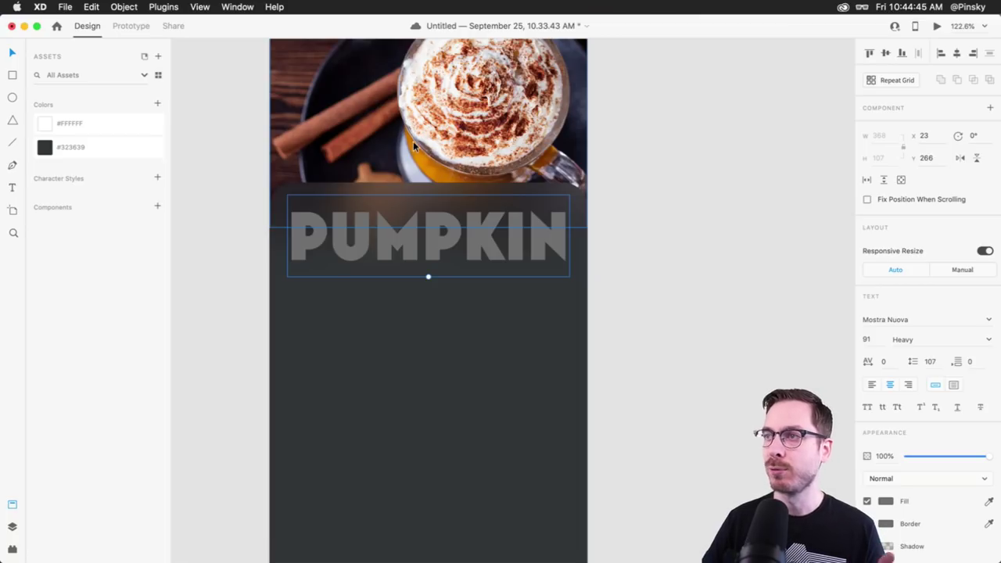
# Fill the PUMPKIN text with the light orange #E6AB6F
pyautogui.scroll(3, 413, 141)
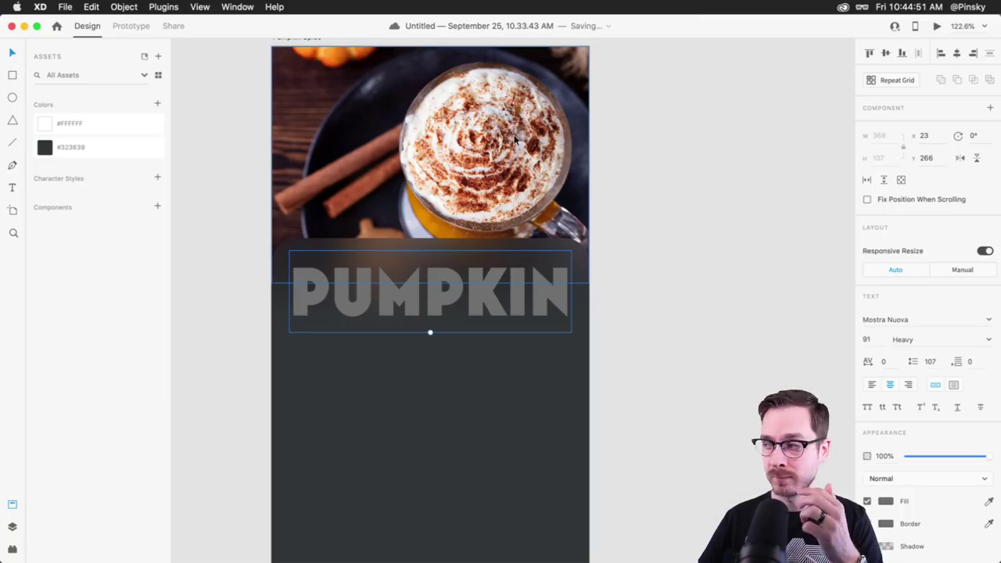
pyautogui.click(886, 501)
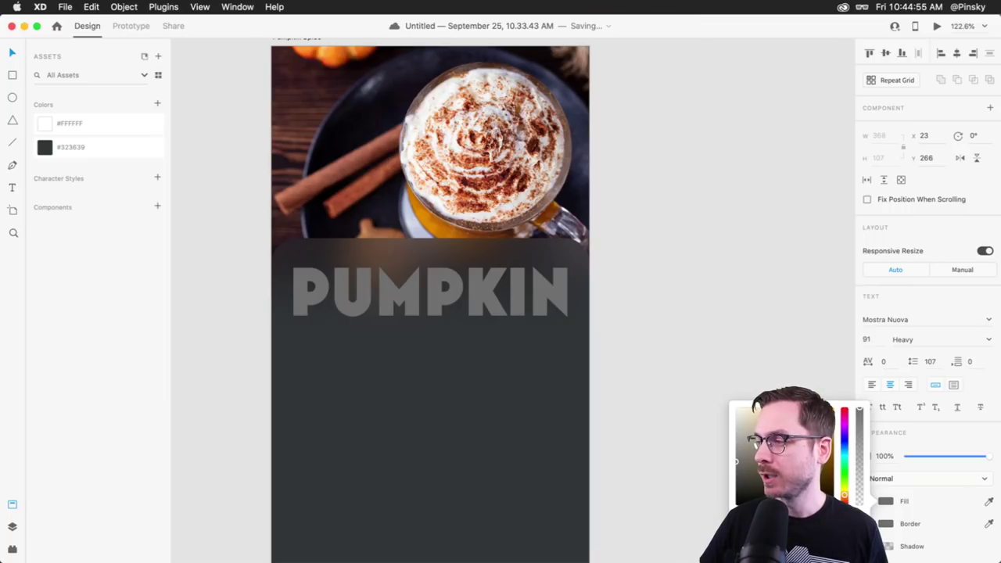
pyautogui.click(770, 436)
pyautogui.moveTo(770, 436)
pyautogui.mouseDown()
pyautogui.moveTo(782, 435)
pyautogui.moveTo(753, 444)
pyautogui.mouseUp()
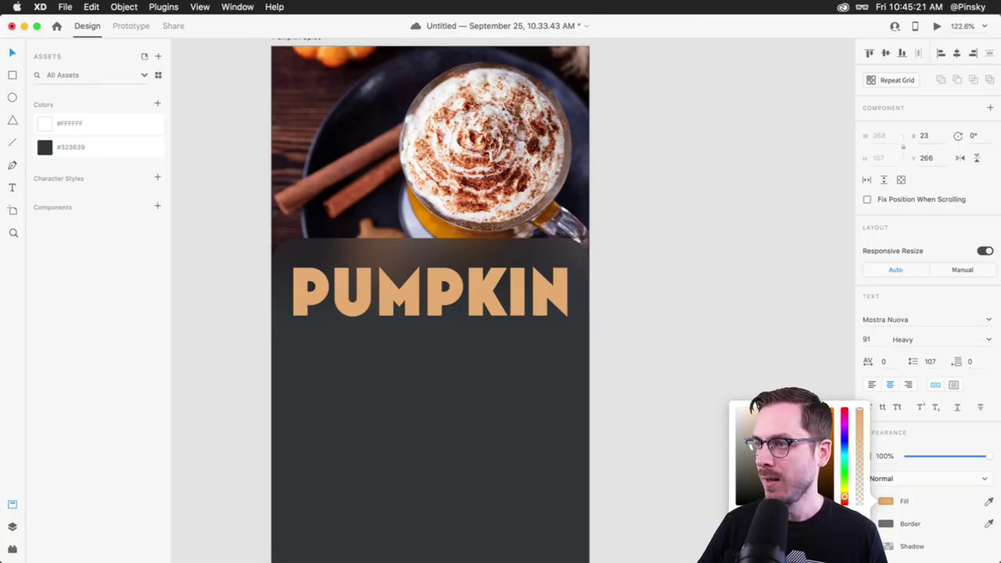
pyautogui.click(636, 19)
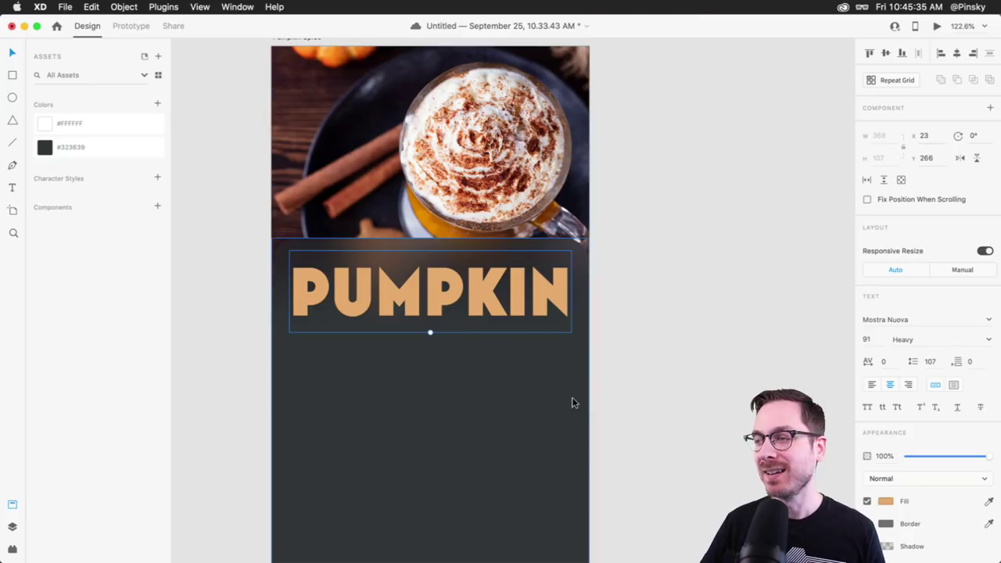
# Try the Josefin Sans font on the PUMPKIN text and undo the change
pyautogui.click(935, 319)
pyautogui.write('Josefin Sans')
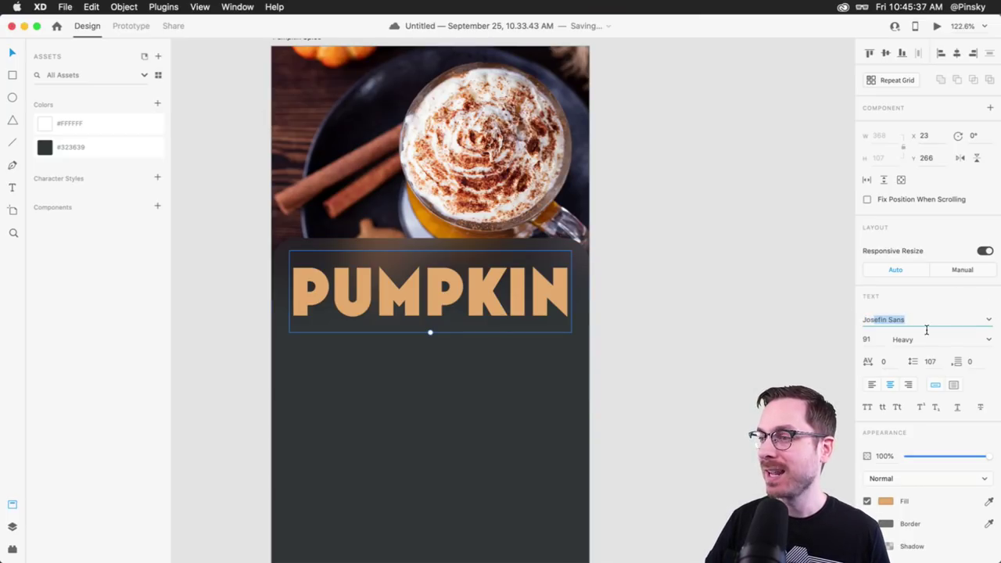
pyautogui.press('Return')
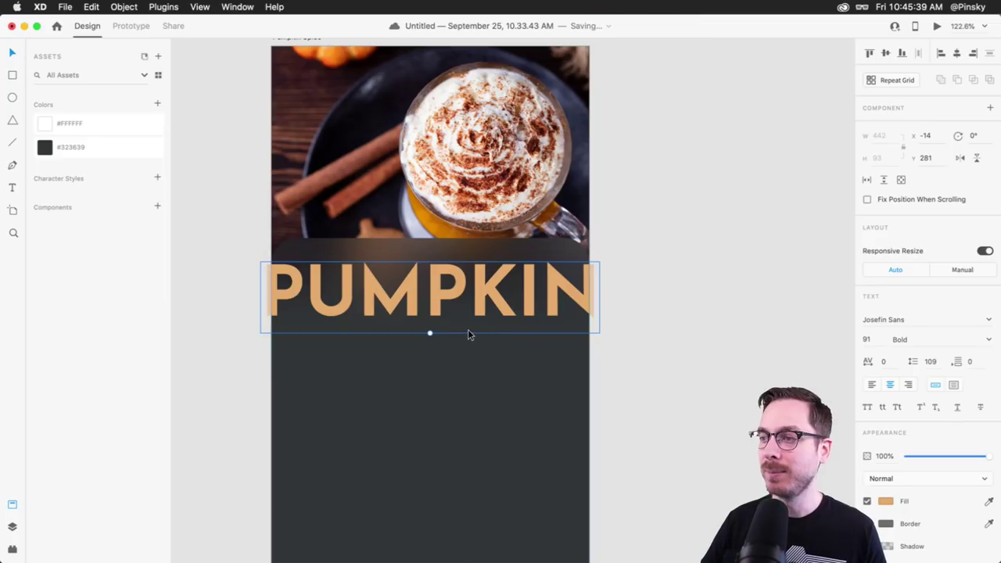
pyautogui.press('super+z')
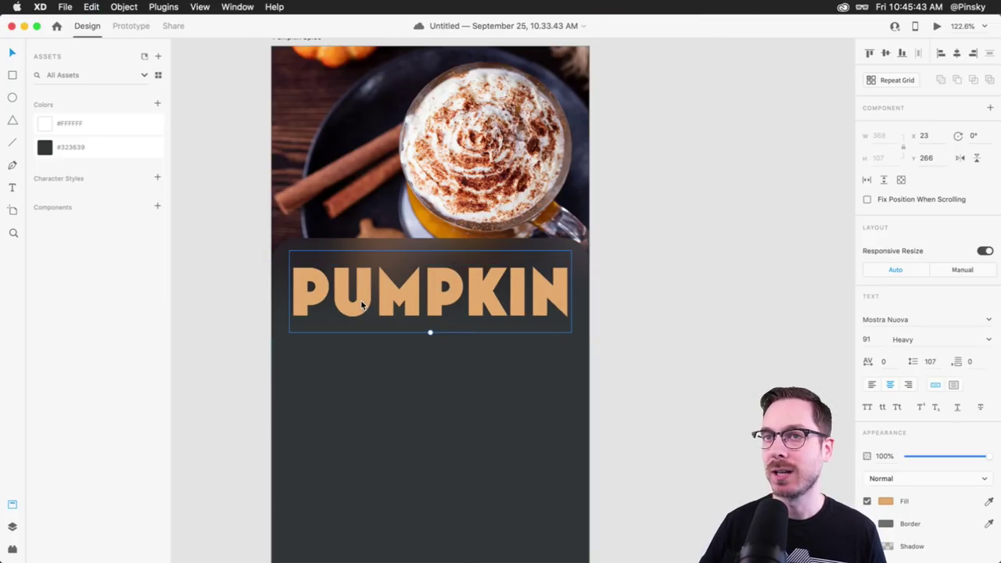
# Add the PUMPKIN text's orange fill to the document's color assets and save the document
pyautogui.click(160, 104)
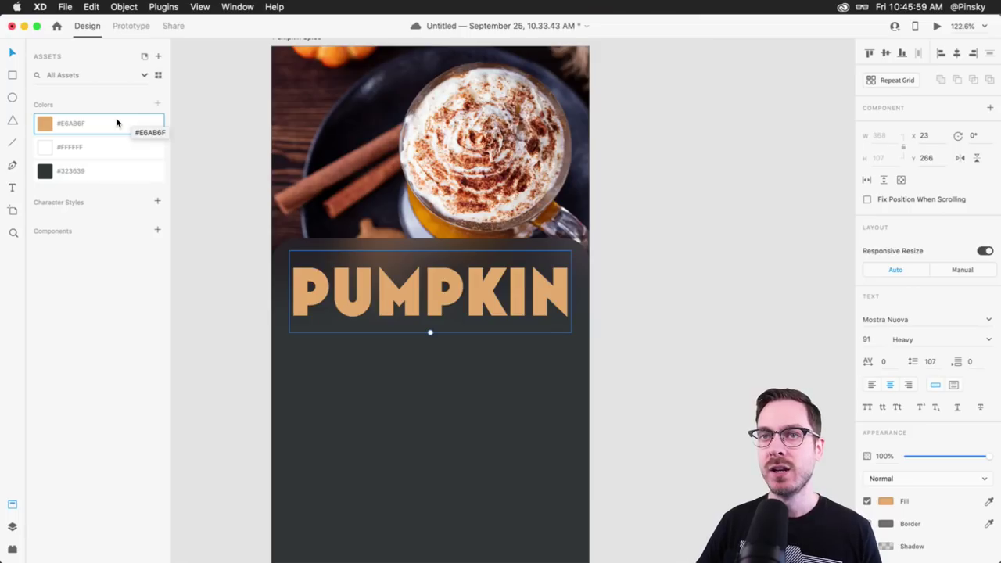
pyautogui.press('super+s')
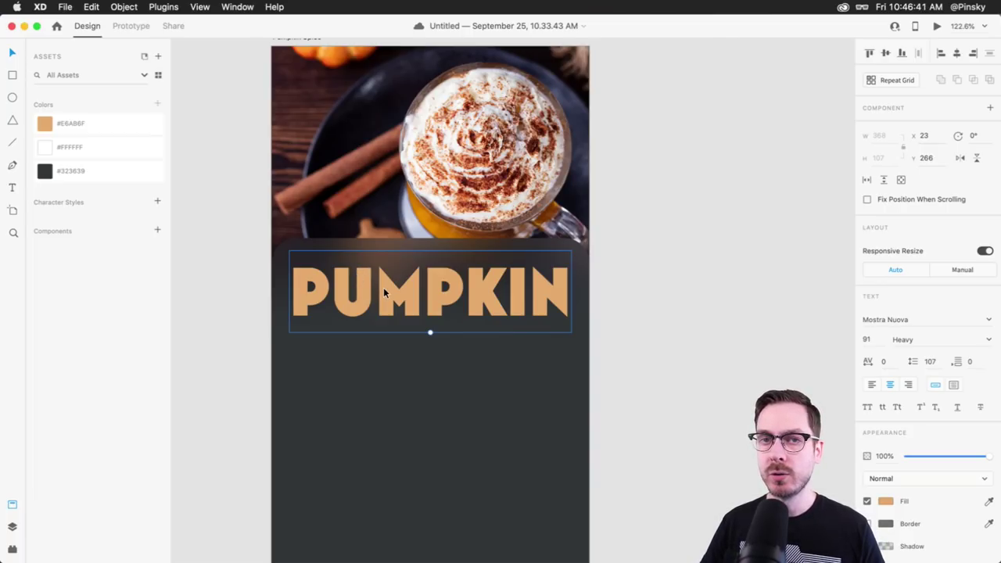
# Duplicate the PUMPKIN text directly below the original at about Y 362 and change the copy's wording to Spice Latte
pyautogui.moveTo(383, 293); pyautogui.dragTo(385, 363)
pyautogui.doubleClick(385, 368)
pyautogui.write('Sp')
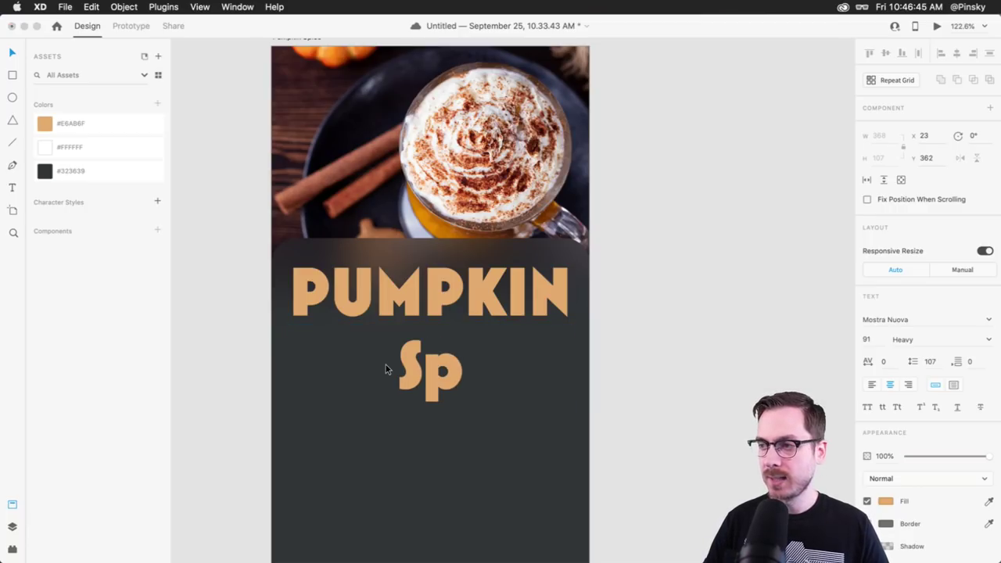
pyautogui.write('ice La')
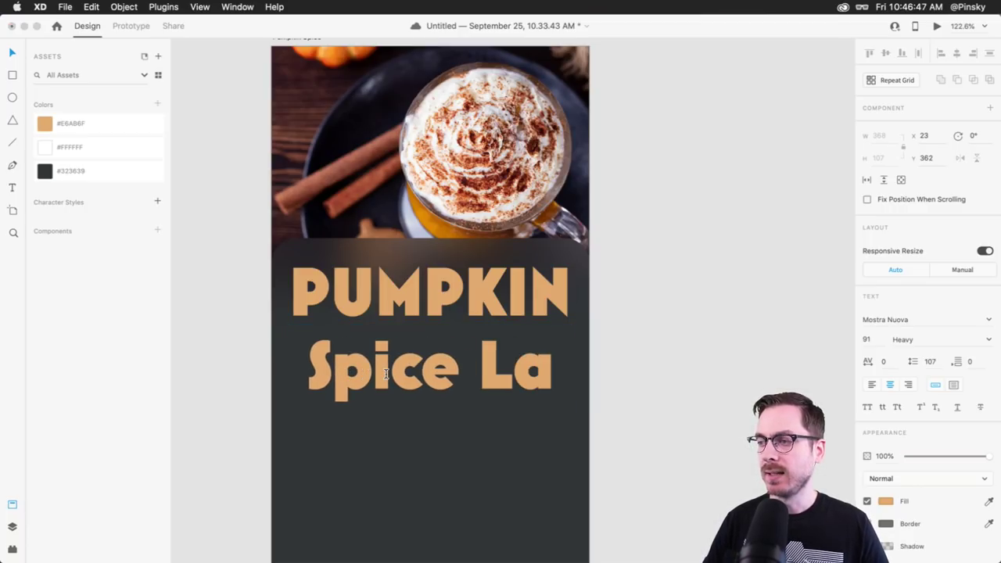
pyautogui.write('tte')
pyautogui.press('Escape')
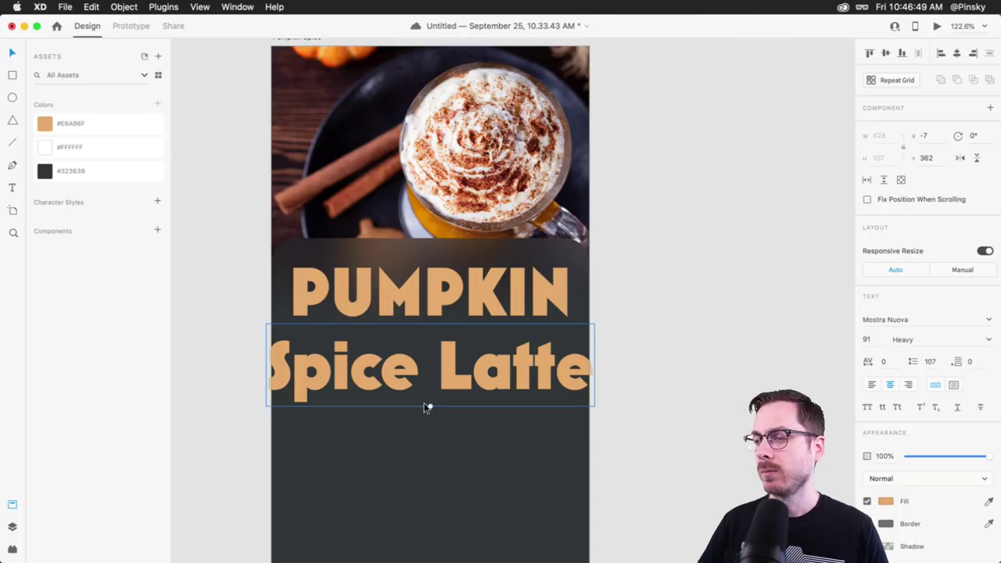
# Scale the Spice Latte text to size 75 just beneath PUMPKIN and set it in all caps with the Light weight
pyautogui.moveTo(430, 406); pyautogui.dragTo(432, 395)
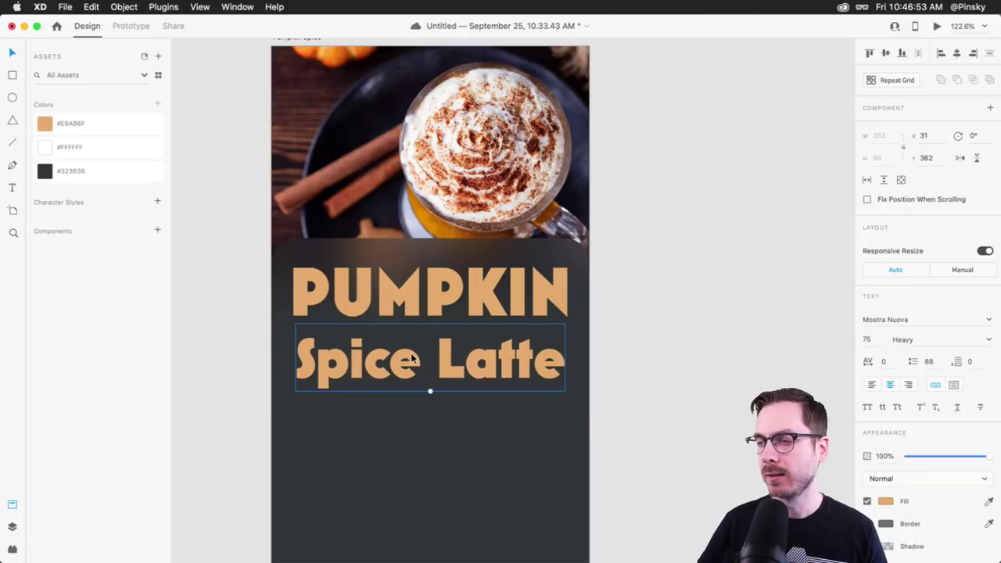
pyautogui.moveTo(411, 356); pyautogui.dragTo(410, 350)
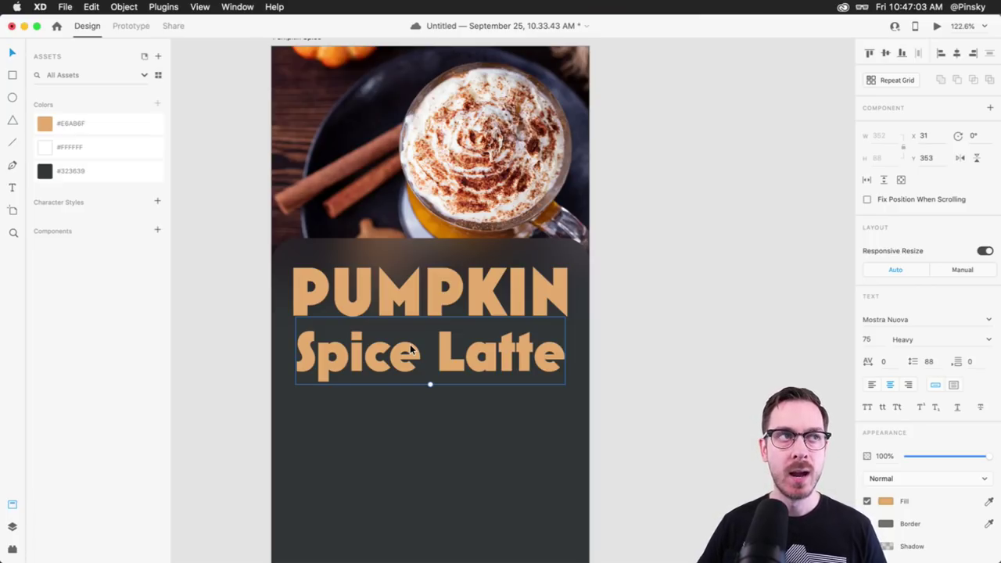
pyautogui.click(866, 405)
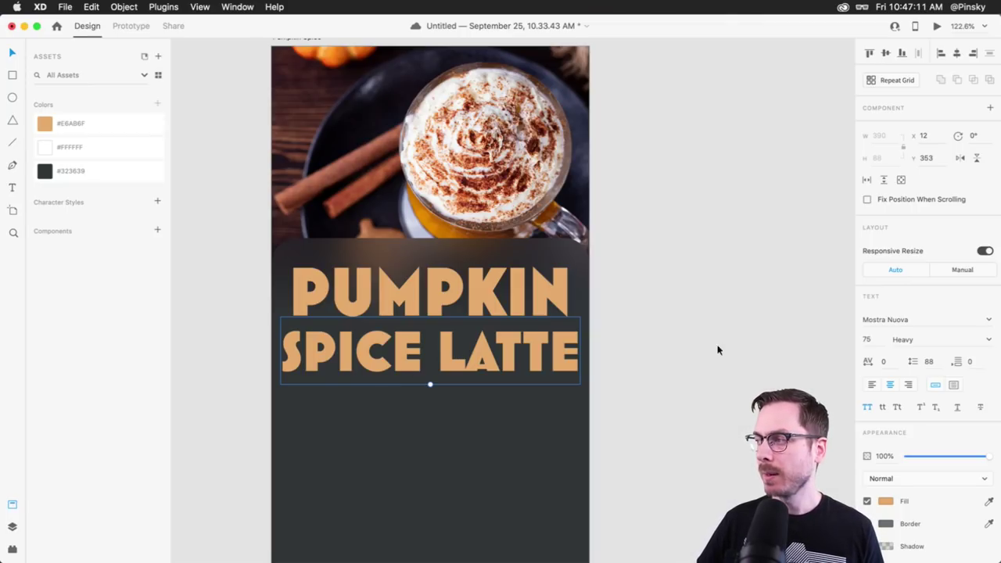
pyautogui.click(987, 339)
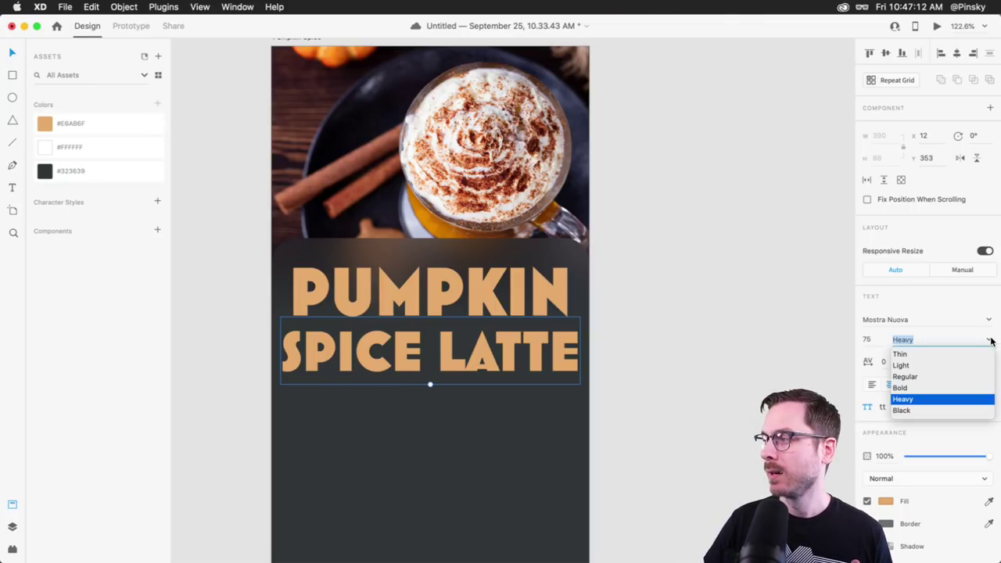
pyautogui.click(915, 366)
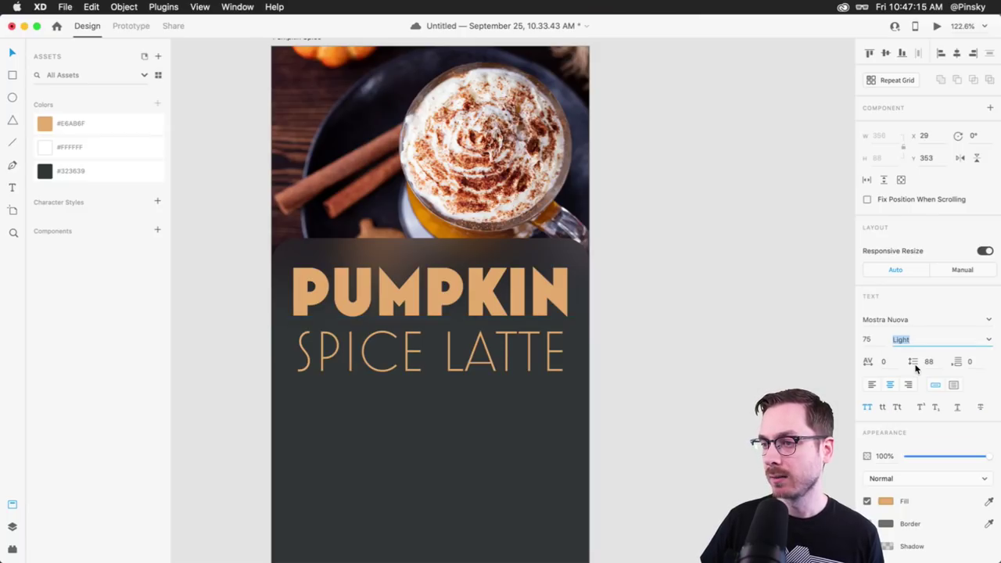
# Shrink the SPICE LATTE text to size 43 and place it at about X 105, Y 359
pyautogui.moveTo(430, 385); pyautogui.dragTo(452, 342)
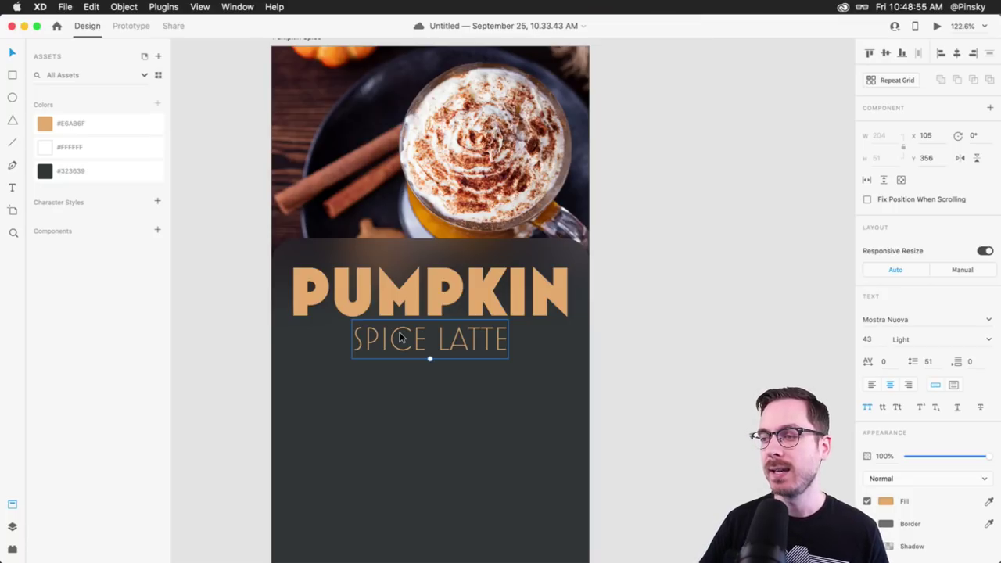
pyautogui.moveTo(419, 338); pyautogui.dragTo(420, 342)
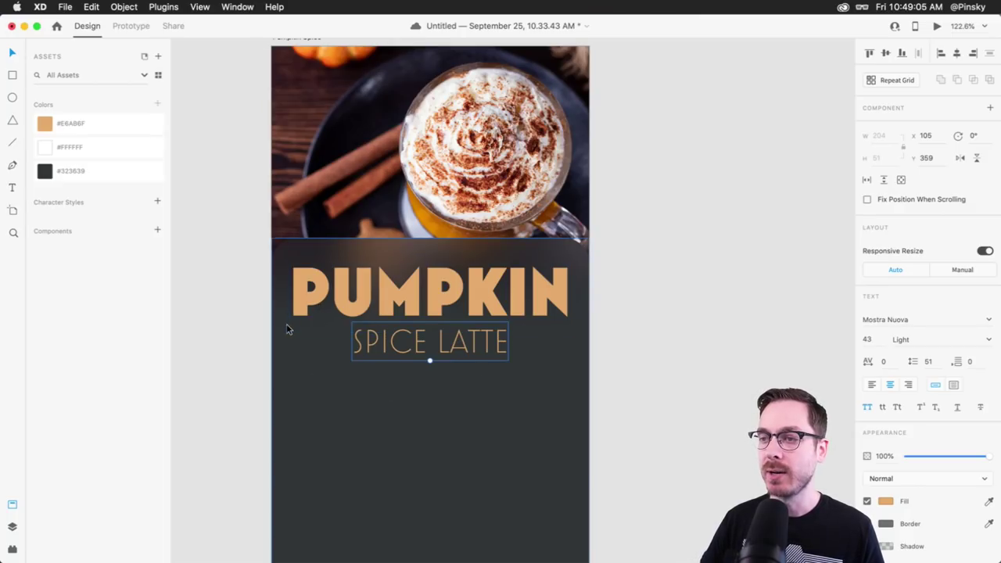
# Add two vertical artboard guides aligned with the outer edges of the P and the N in PUMPKIN
pyautogui.moveTo(268, 326); pyautogui.dragTo(293, 322)
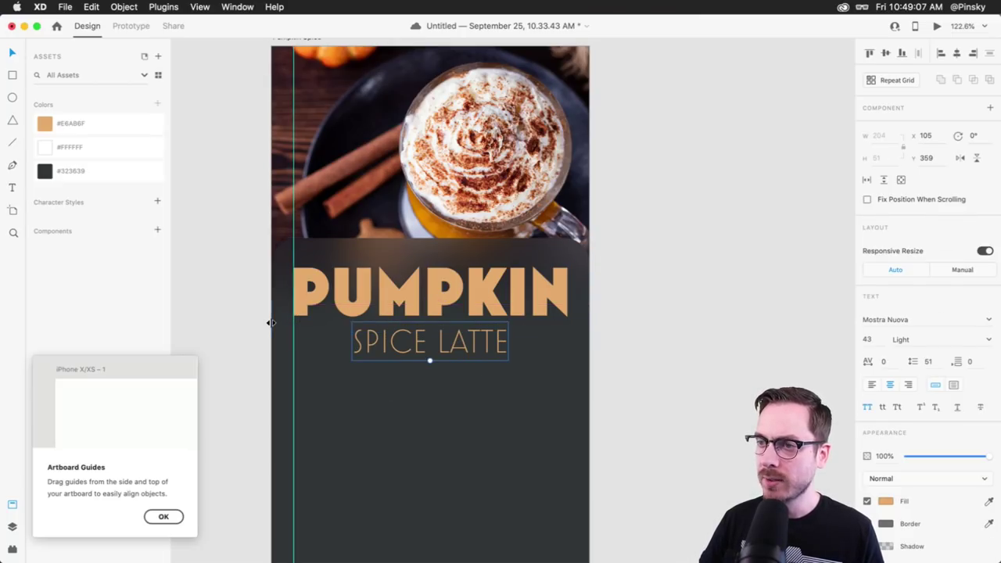
pyautogui.click(175, 518)
pyautogui.moveTo(269, 290); pyautogui.dragTo(567, 326)
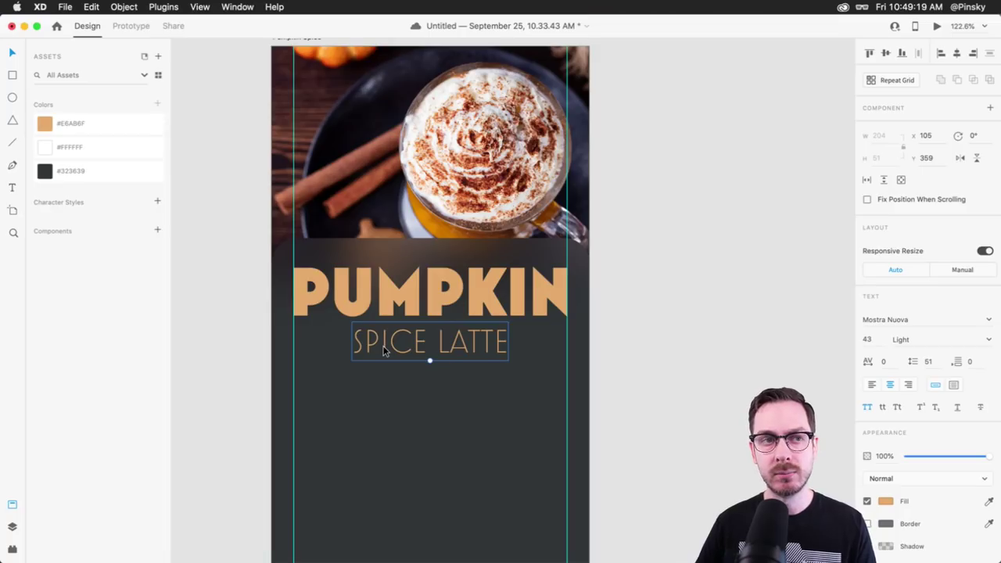
# Set the SPICE LATTE text's font size to 42
pyautogui.click(868, 339)
pyautogui.write('42')
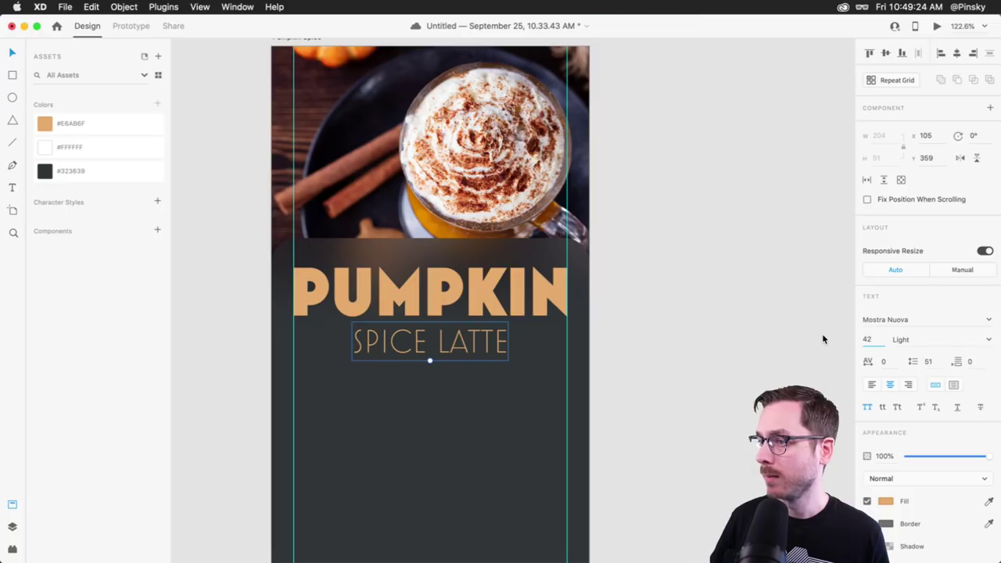
pyautogui.press('Return')
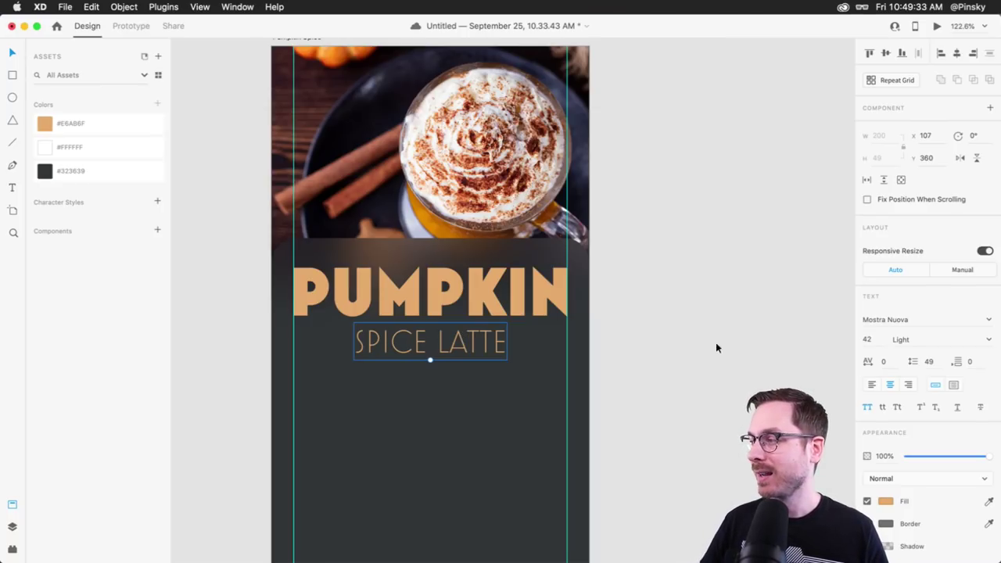
# Try character spacings of 200 and 300 on the SPICE LATTE text
pyautogui.click(885, 362)
pyautogui.write('200')
pyautogui.press('Return')
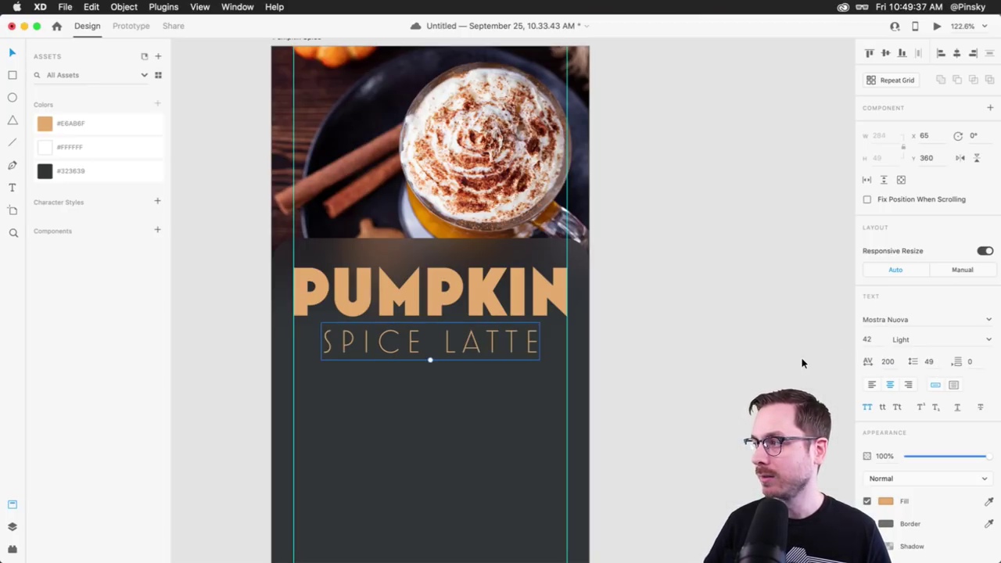
pyautogui.click(803, 362)
pyautogui.click(354, 345)
pyautogui.click(888, 361)
pyautogui.write('300')
pyautogui.press('Return')
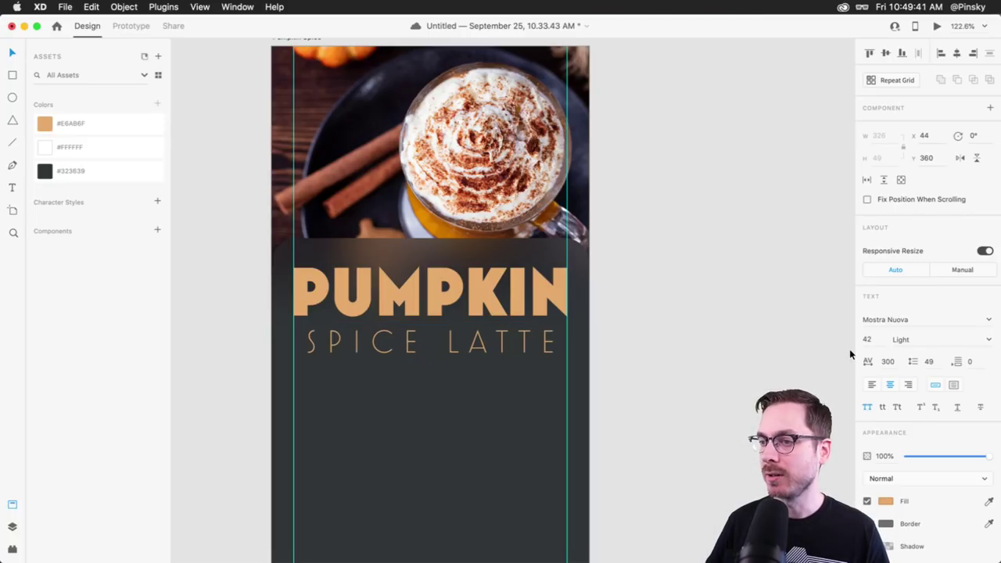
# Set the SPICE LATTE text's character spacing to 387 so it spans the width between the two guides
pyautogui.click(849, 351)
pyautogui.hscroll(2, 849, 350)
pyautogui.click(392, 327)
pyautogui.hscroll(-4, 397, 326)
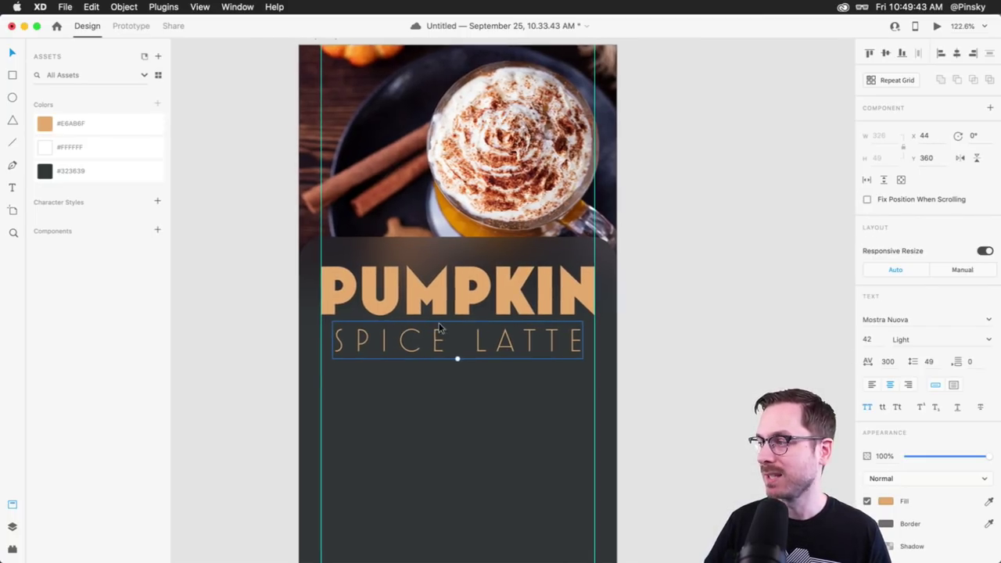
pyautogui.click(887, 362)
pyautogui.write('330')
pyautogui.press('Return')
pyautogui.write('385')
pyautogui.press('Return')
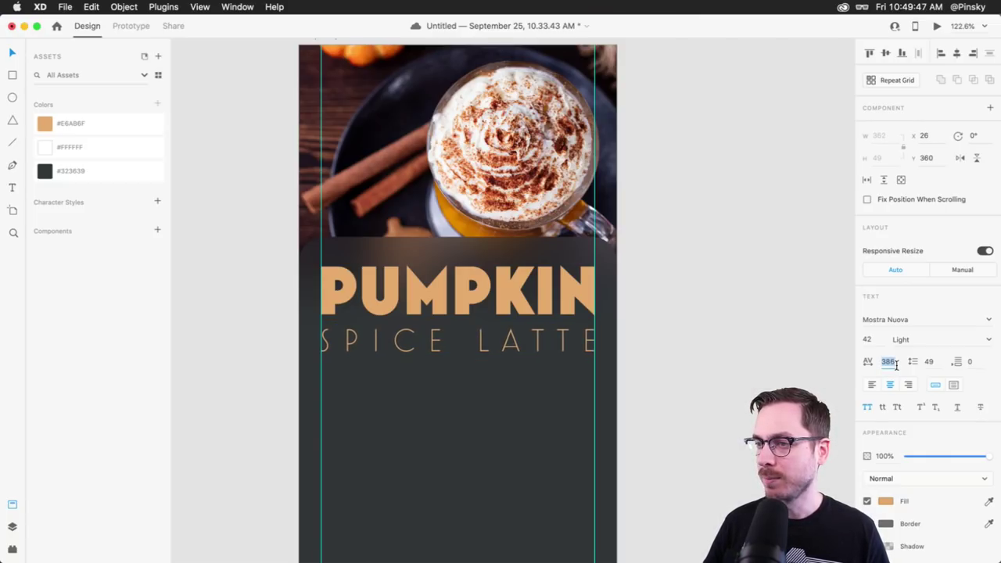
pyautogui.write('387')
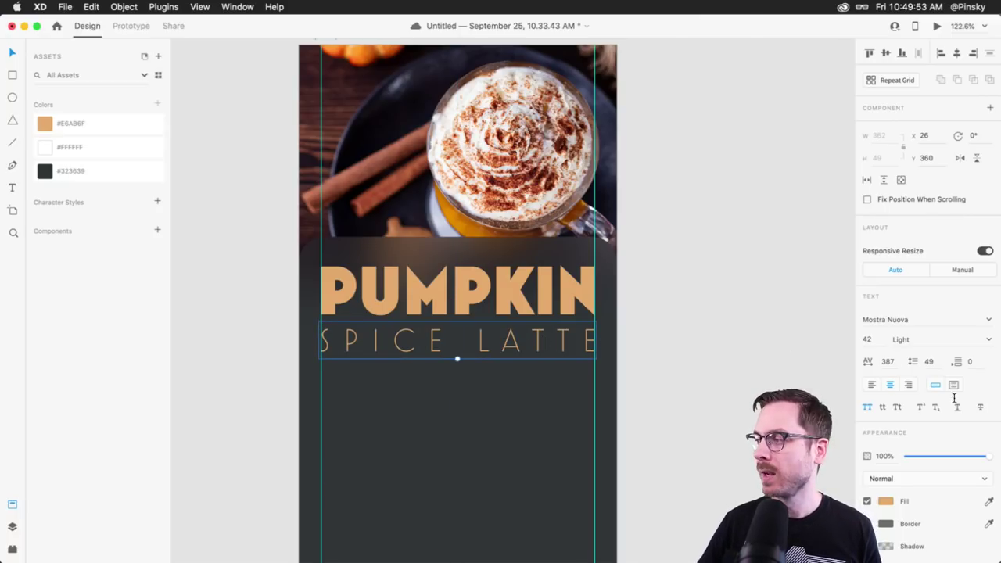
# Change the SPICE LATTE text's fill to a pale cream tint of the orange and deselect the text
pyautogui.click(886, 501)
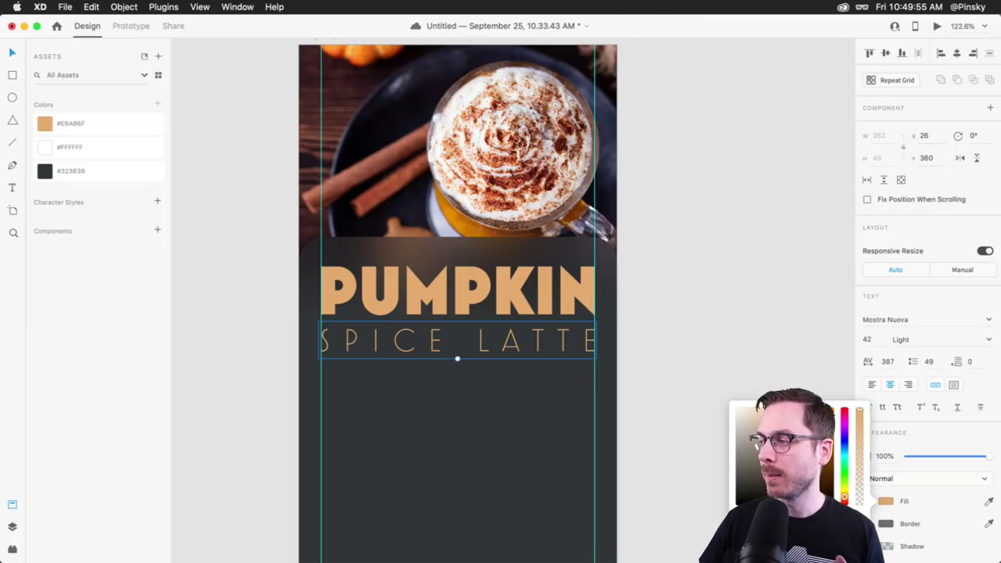
pyautogui.click(747, 413)
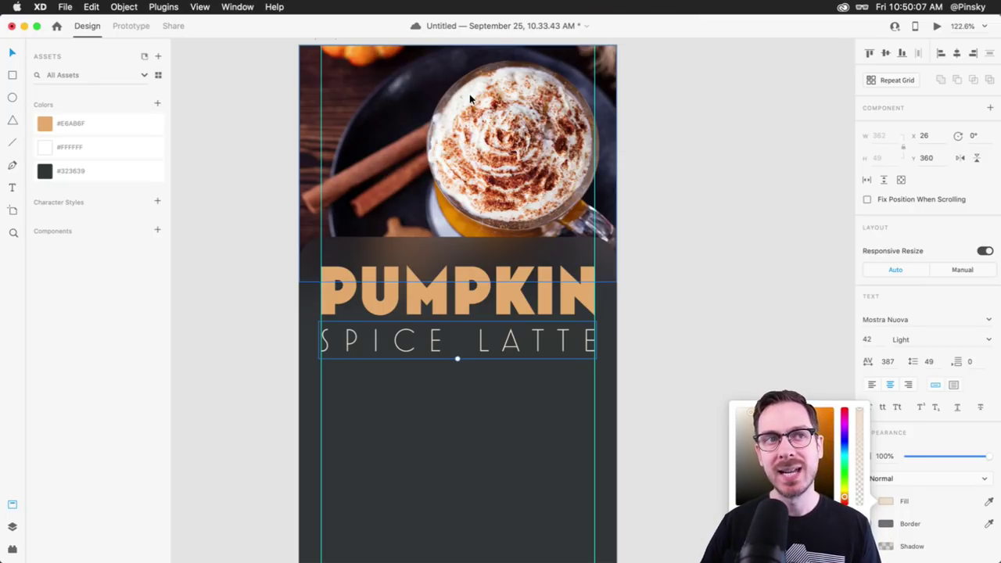
pyautogui.press('Escape')
pyautogui.click(681, 242)
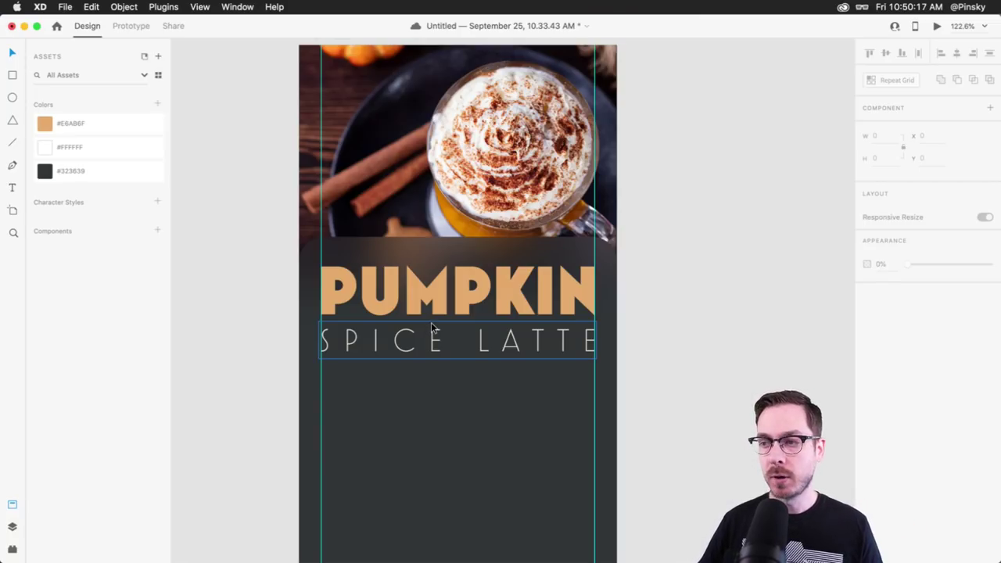
pyautogui.scroll(5, 433, 327)
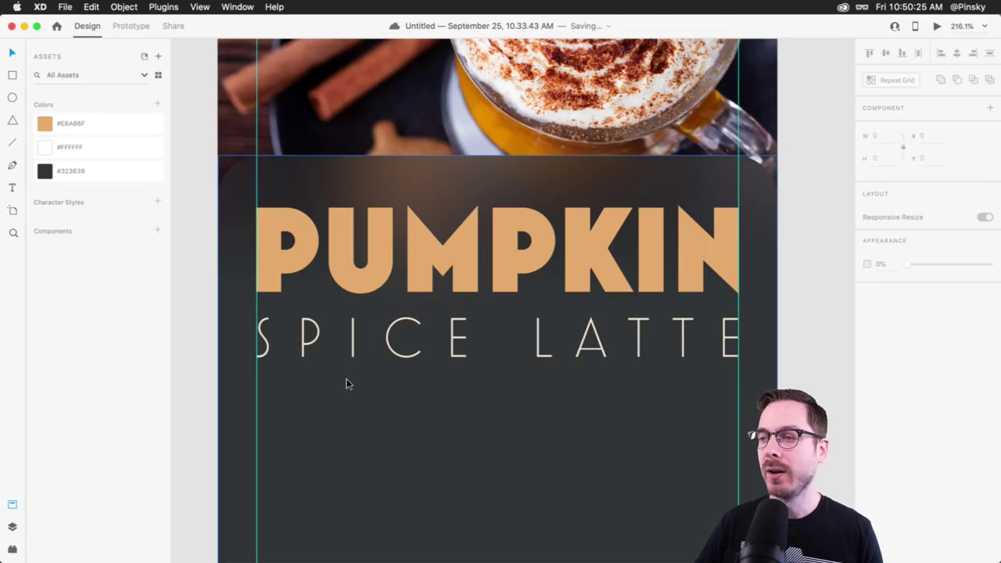
pyautogui.click(380, 347)
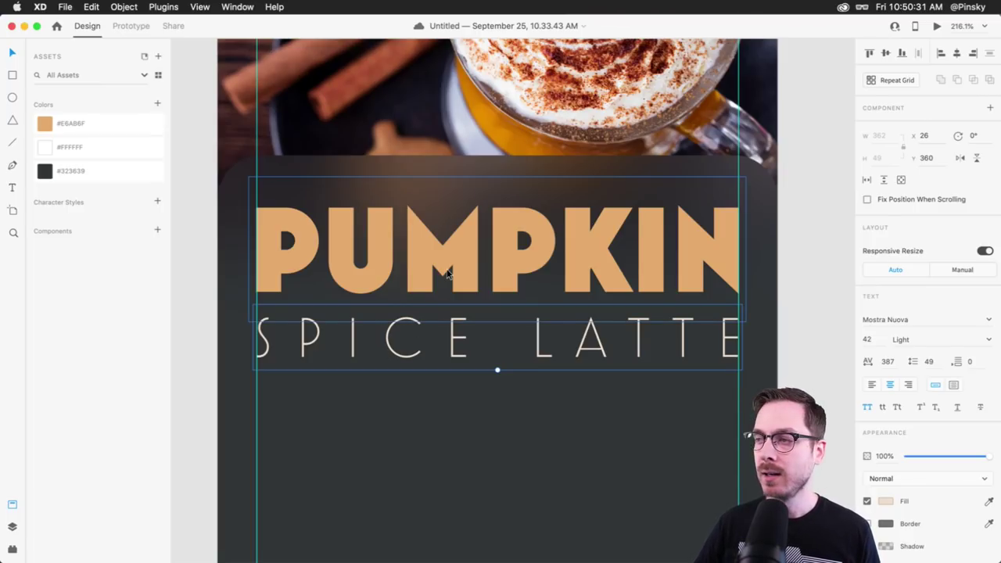
pyautogui.scroll(-6, 414, 330)
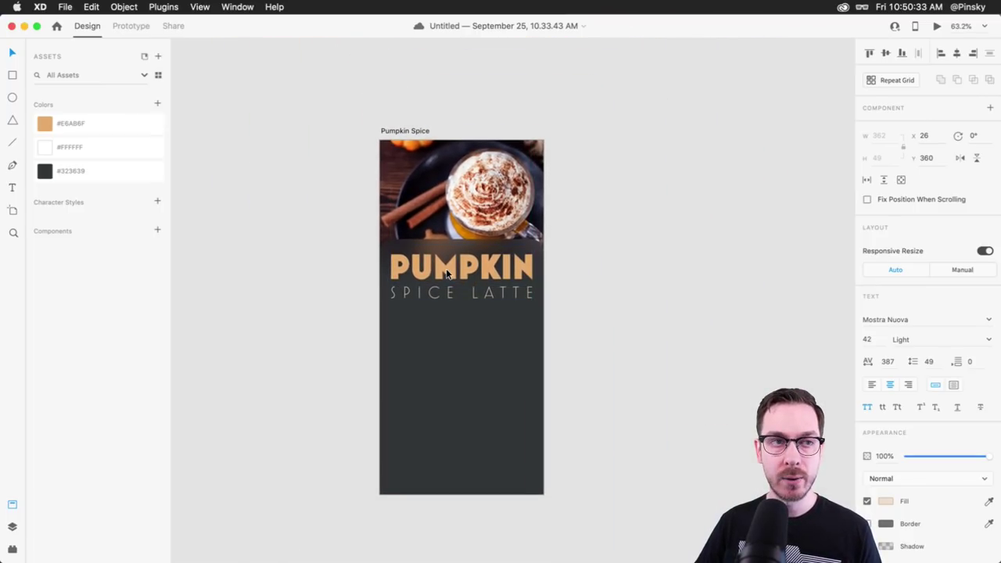
pyautogui.scroll(5, 447, 270)
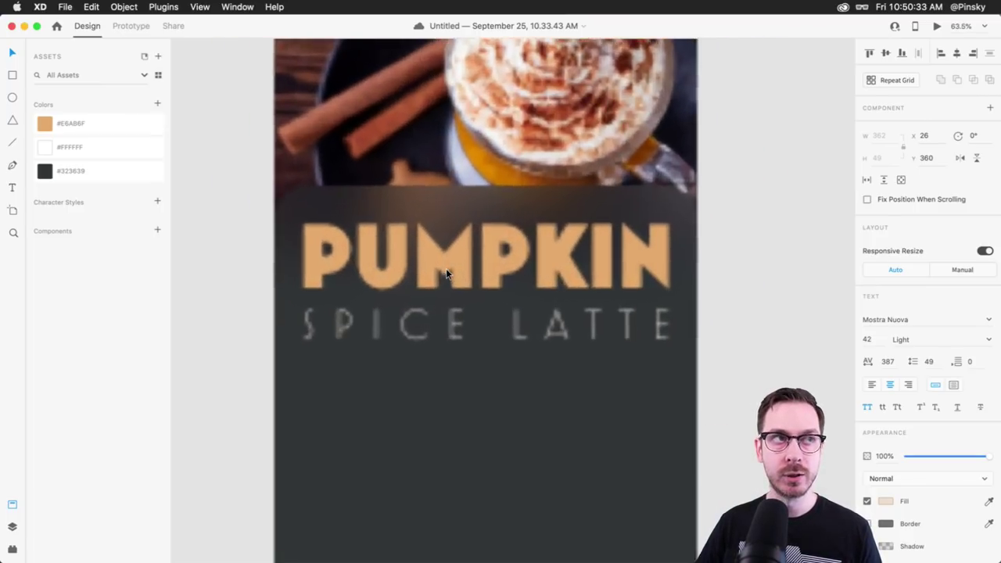
# Preview the pumpkin spice screen on its own, compare it with the card on the artboard, and close the preview
pyautogui.click(937, 27)
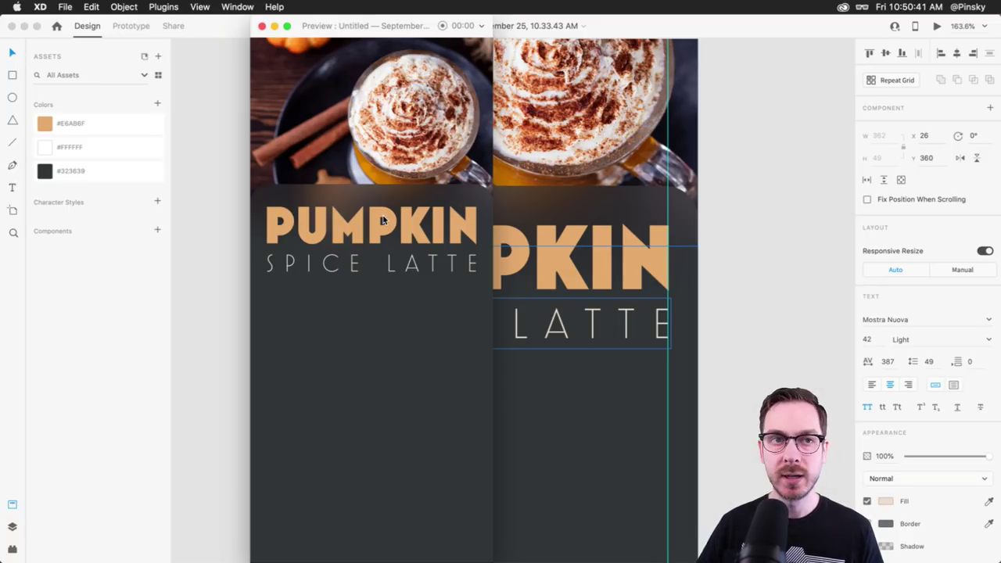
pyautogui.press('super+w')
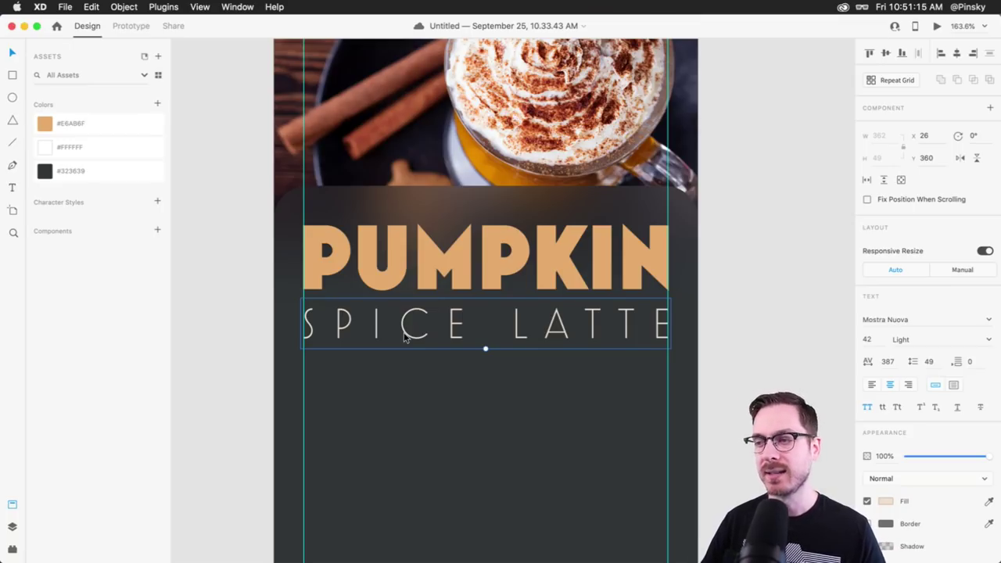
pyautogui.scroll(-1, 450, 359)
pyautogui.click(465, 369)
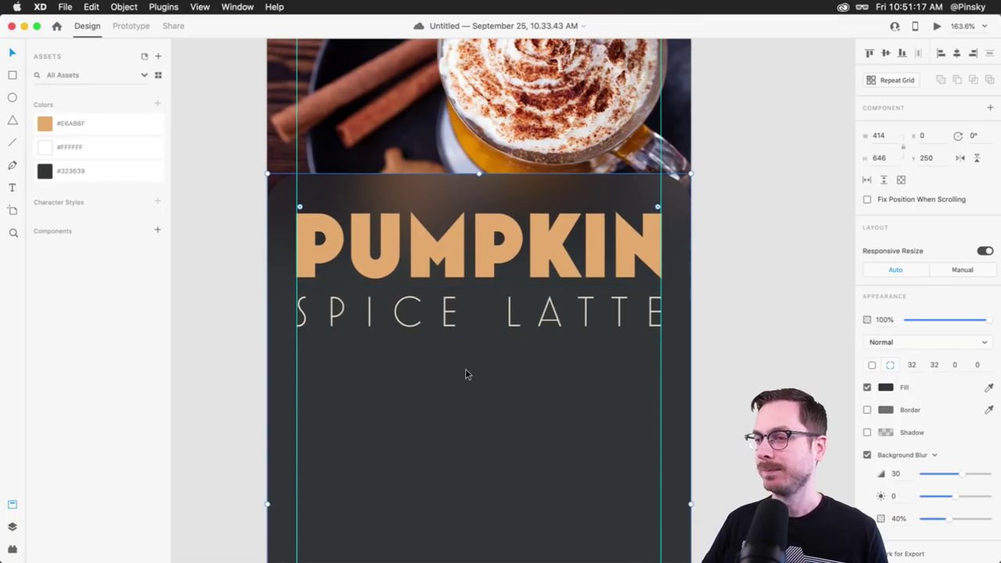
pyautogui.scroll(-1, 466, 369)
pyautogui.press('super+Return')
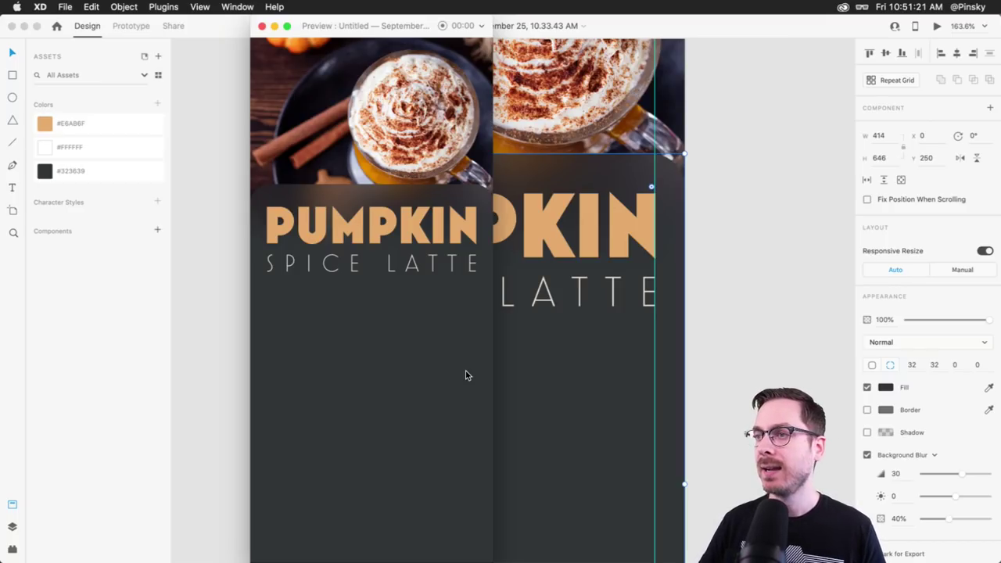
pyautogui.press('super+w')
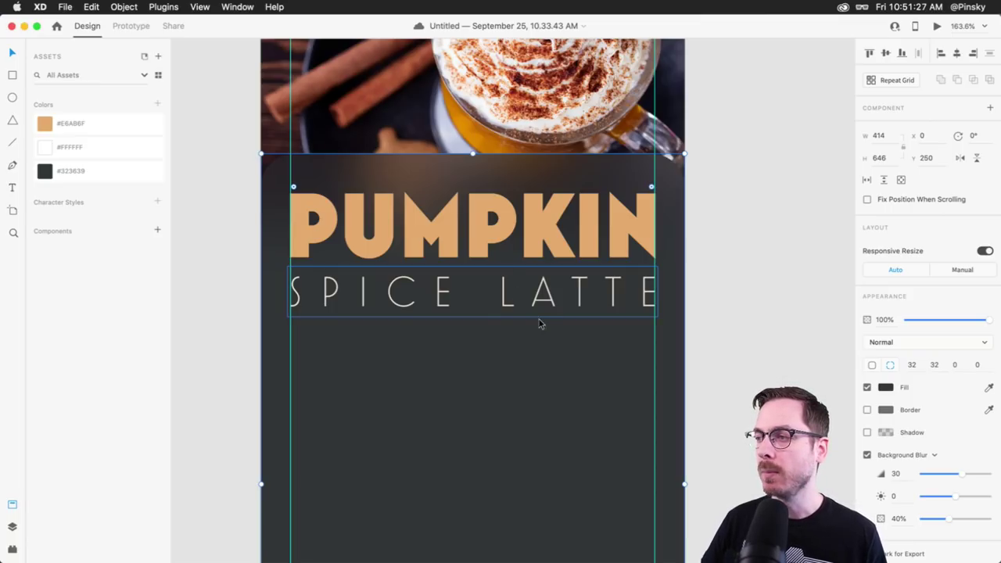
pyautogui.click(750, 337)
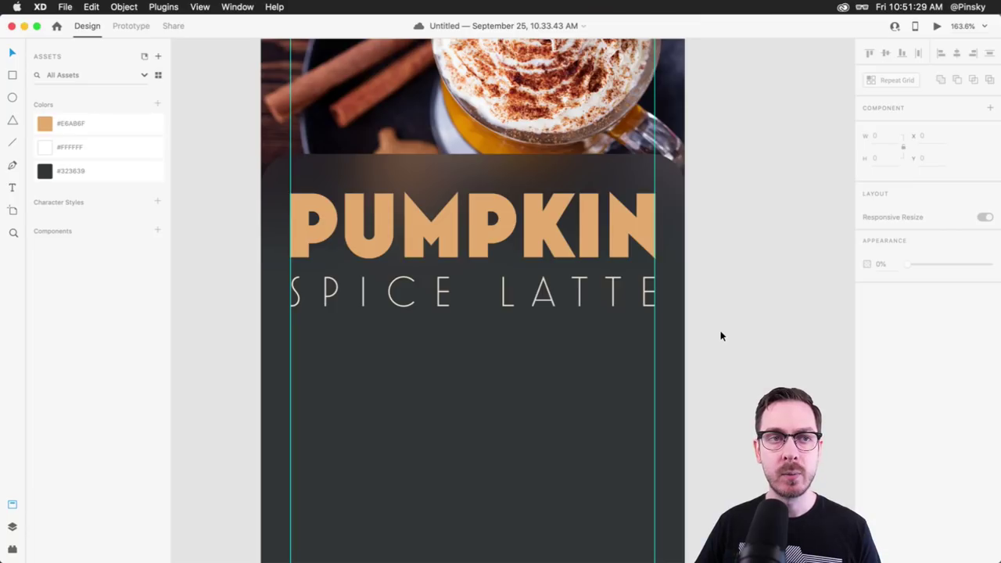
# Find the Stark plugin in the plugin library and install it
pyautogui.click(408, 292)
pyautogui.press('super+y')
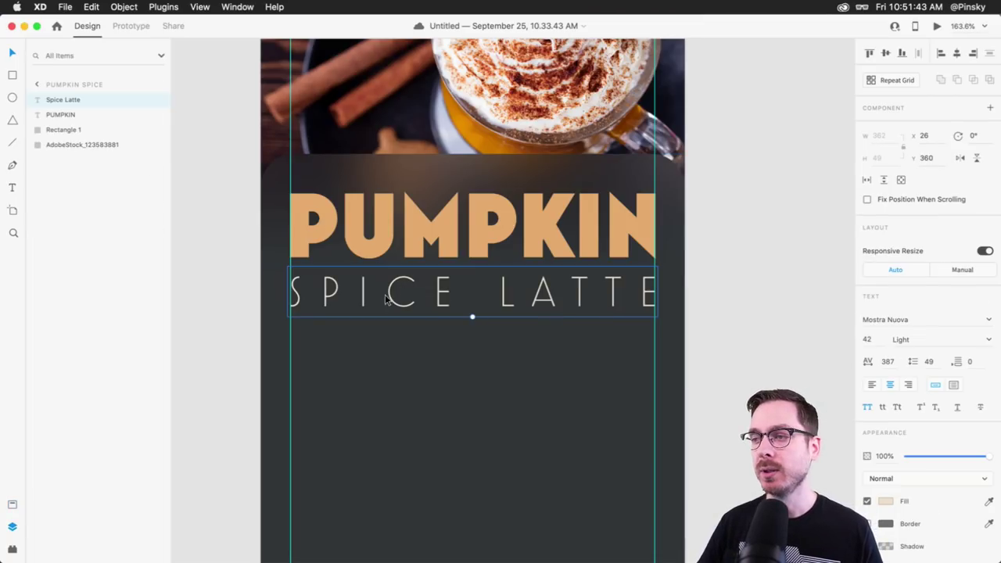
pyautogui.click(12, 550)
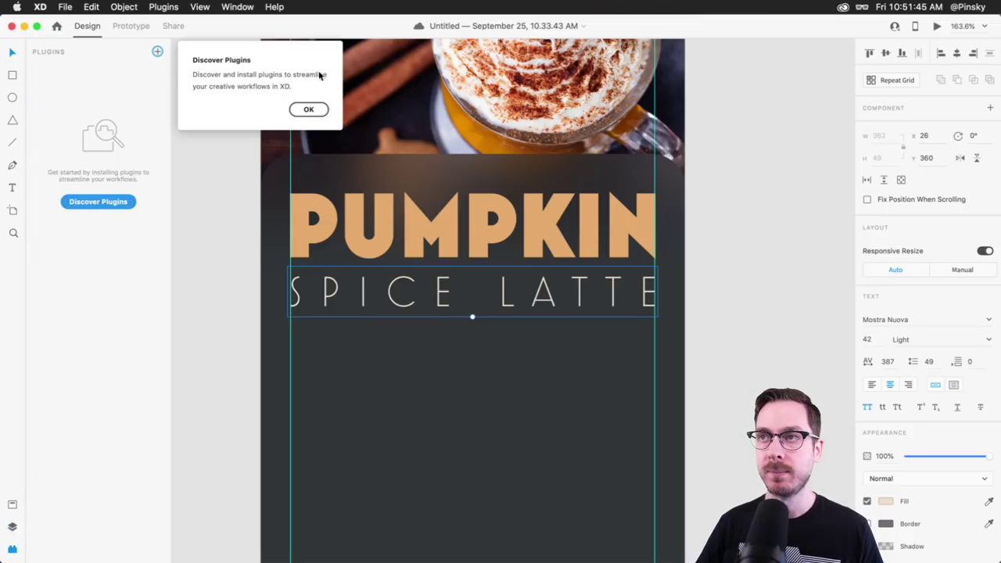
pyautogui.click(308, 109)
pyautogui.click(99, 202)
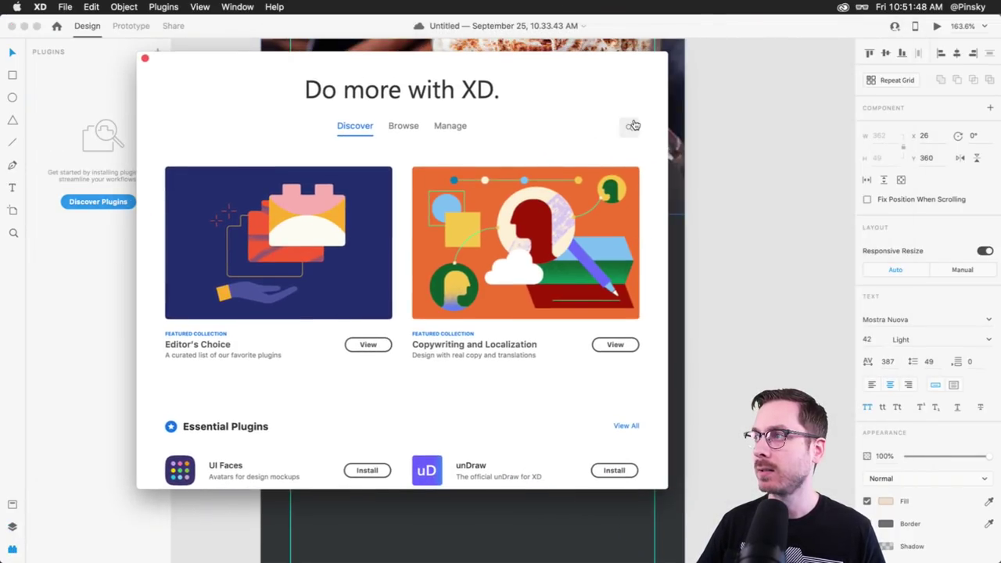
pyautogui.click(631, 126)
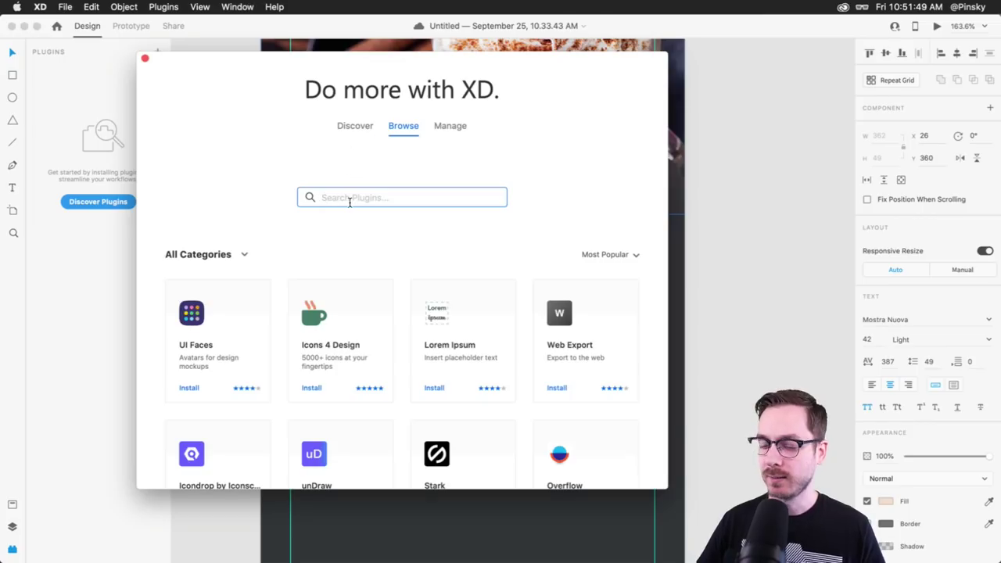
pyautogui.write('s')
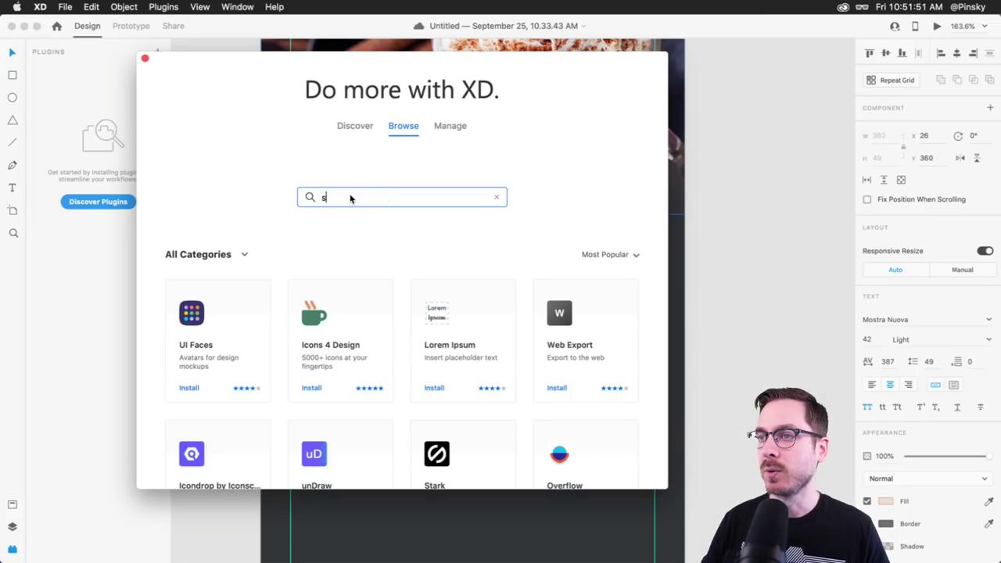
pyautogui.write('park')
pyautogui.press('Return')
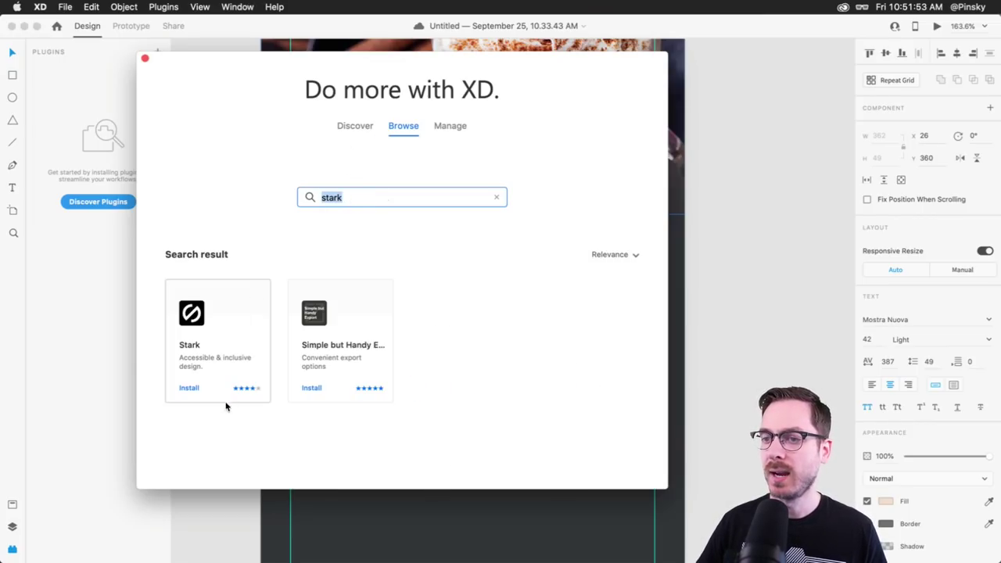
pyautogui.click(191, 388)
pyautogui.click(145, 58)
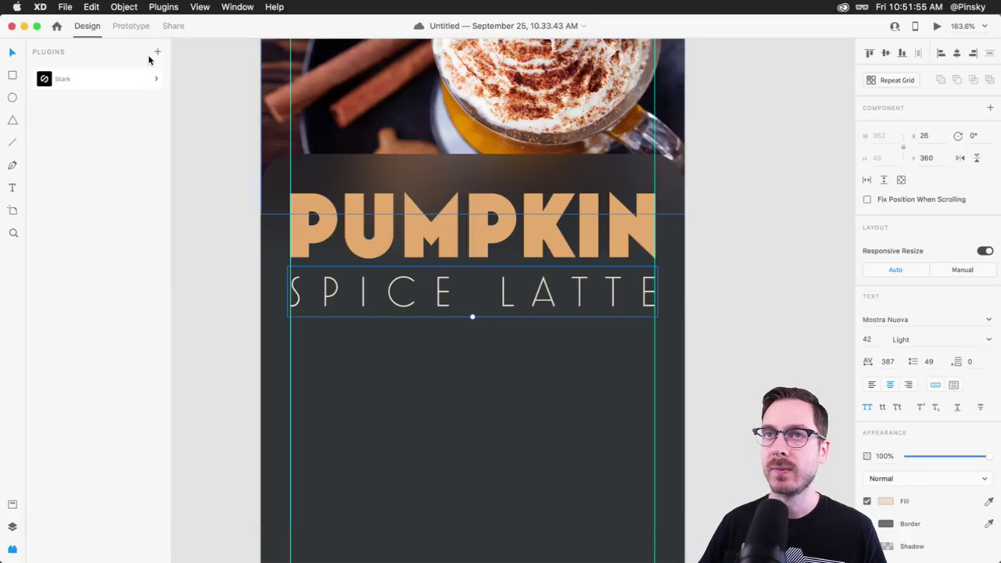
# Check the contrast of the SPICE LATTE text against the dark card with Stark
pyautogui.moveTo(391, 299)
pyautogui.mouseDown()
pyautogui.moveTo(432, 332)
pyautogui.moveTo(363, 316)
pyautogui.moveTo(391, 300)
pyautogui.mouseUp()
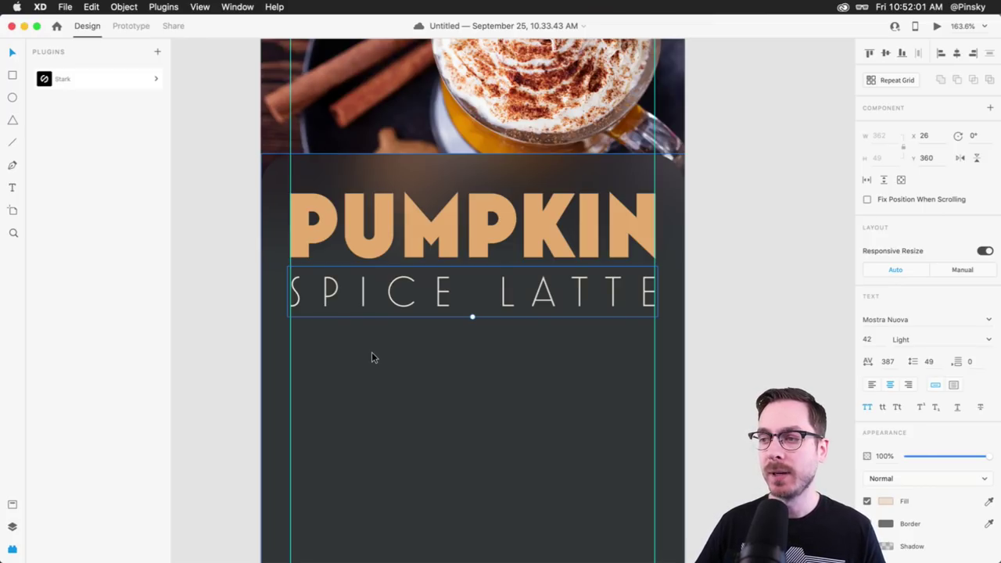
pyautogui.click(372, 356)
pyautogui.click(88, 80)
pyautogui.click(53, 112)
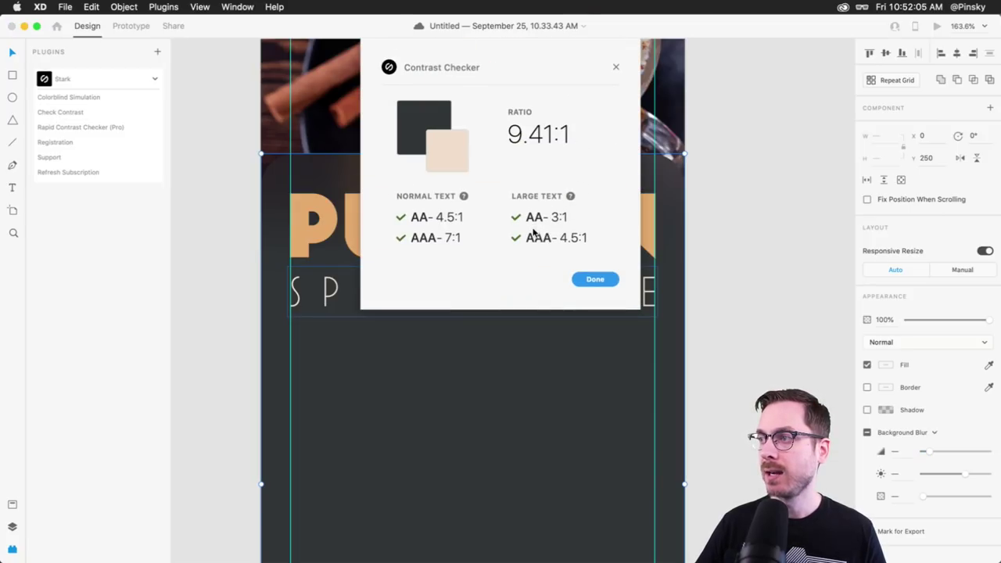
pyautogui.click(595, 279)
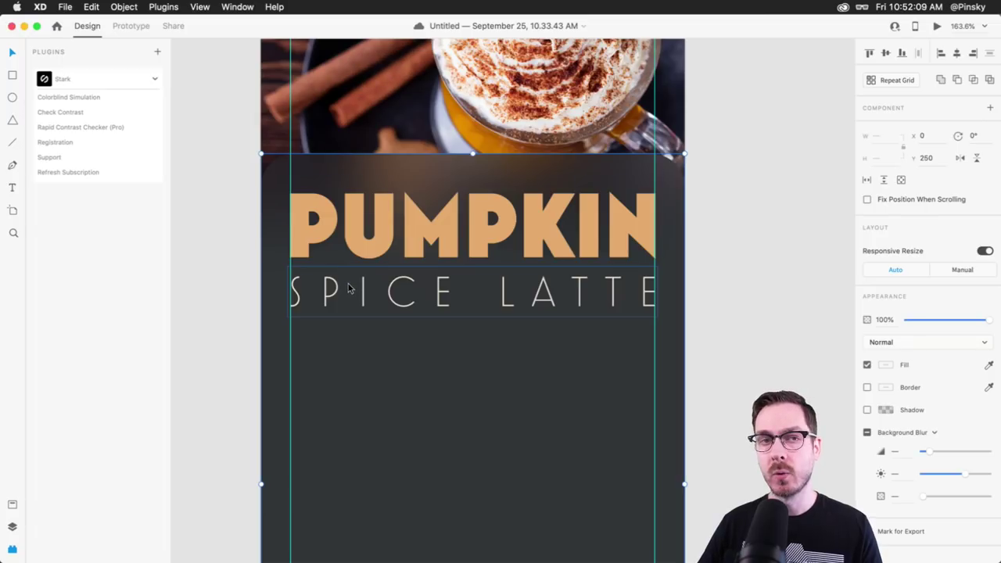
# Try a smaller SPICE LATTE text, checking its contrast against the card with Stark and its legibility in the preview
pyautogui.click(479, 312)
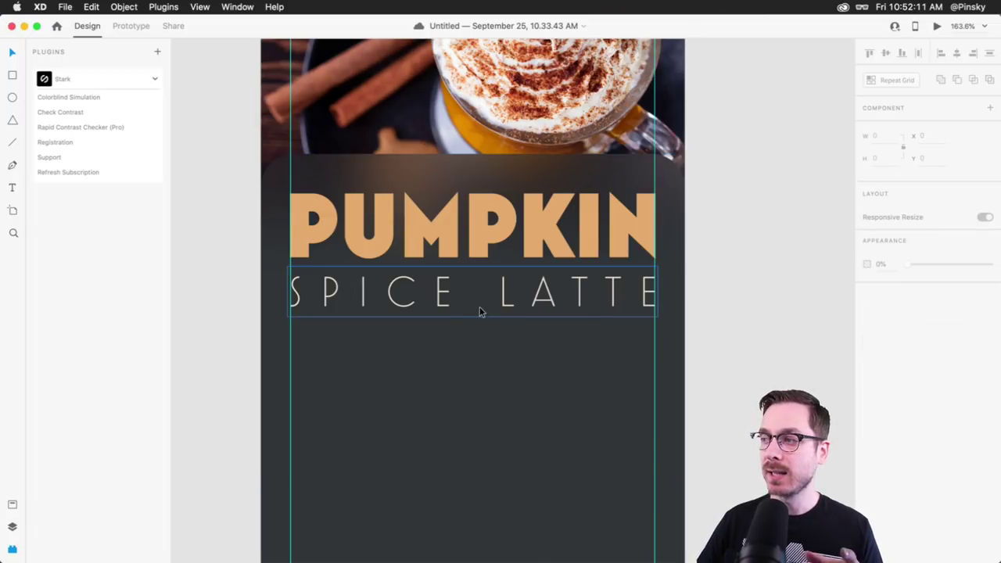
pyautogui.moveTo(472, 318); pyautogui.dragTo(472, 291)
pyautogui.keyDown('shift'); pyautogui.click(446, 327); pyautogui.keyUp('shift')
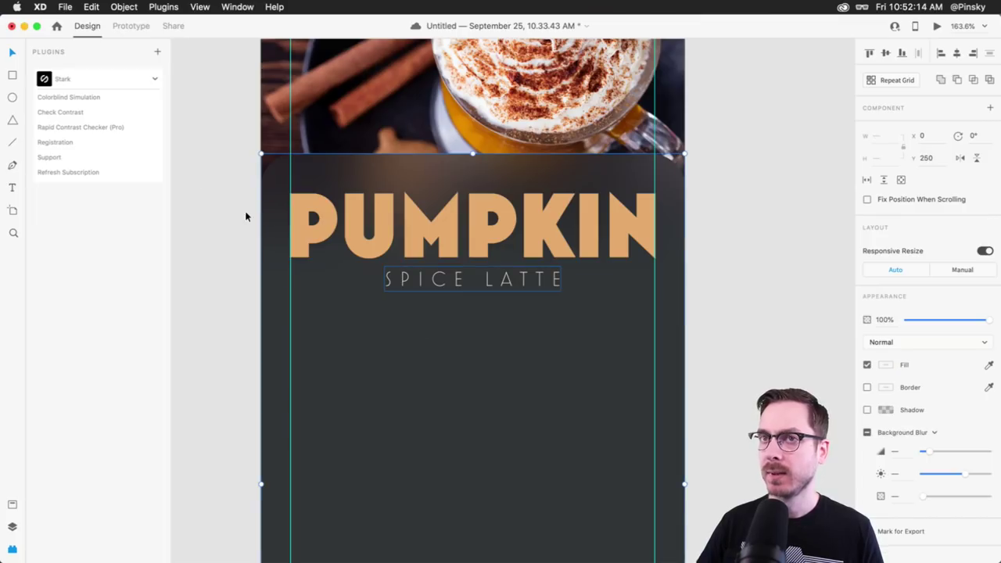
pyautogui.click(78, 114)
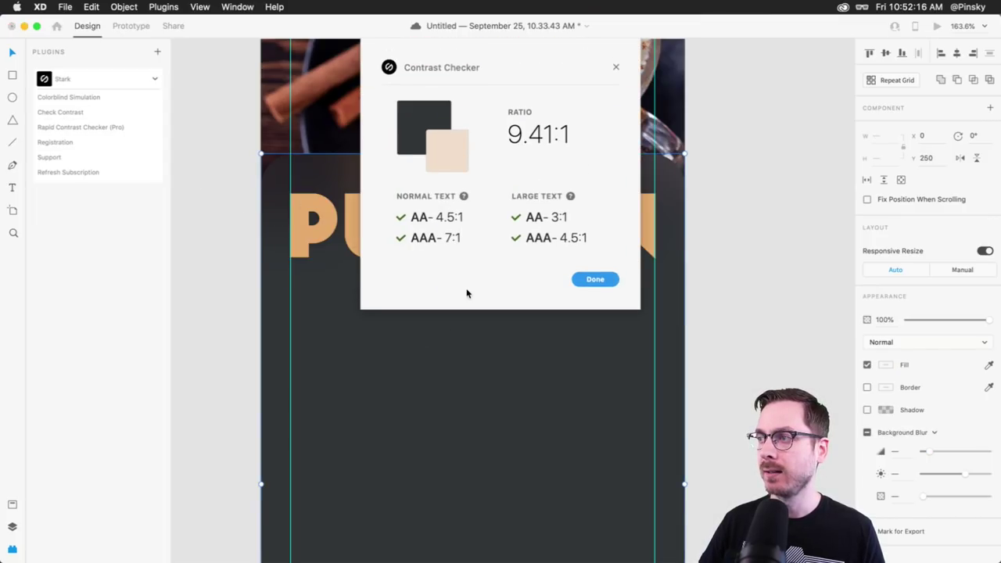
pyautogui.click(606, 282)
pyautogui.press('super+Return')
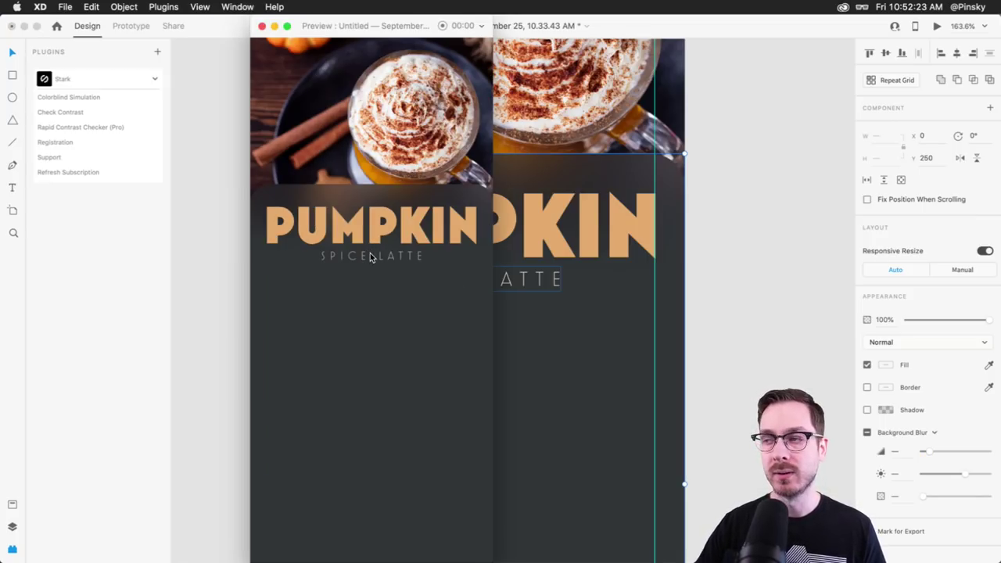
pyautogui.press('super+w')
# Check the contrast of the orange PUMPKIN text against the dark card with Stark, then deselect everything
pyautogui.click(373, 394)
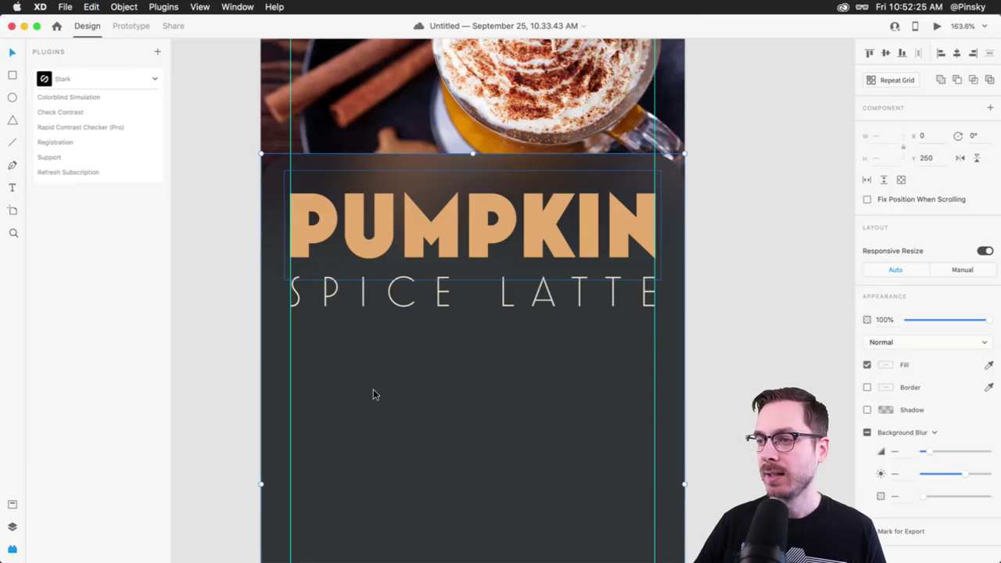
pyautogui.click(83, 112)
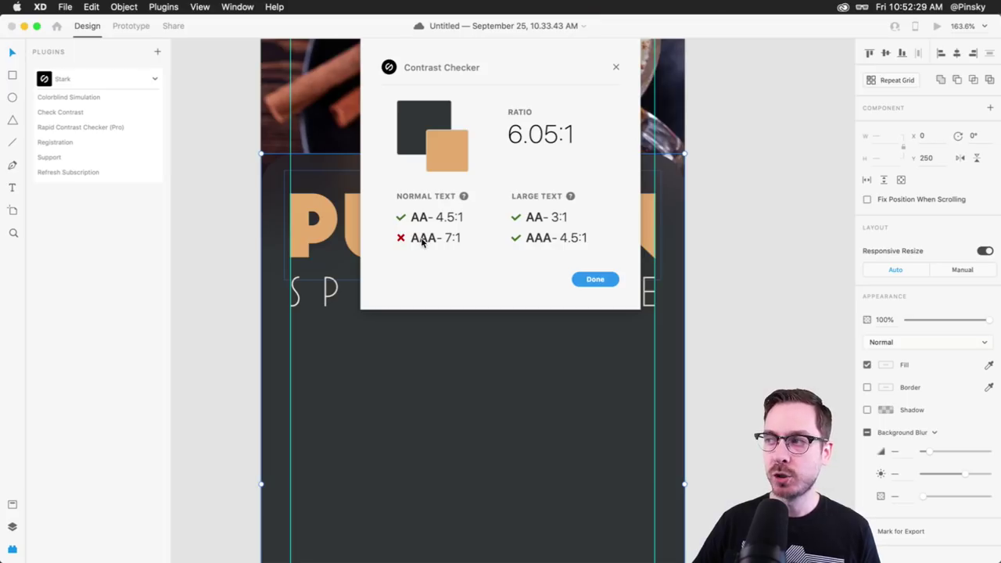
pyautogui.click(602, 282)
pyautogui.click(756, 299)
# Draw a rectangle about 106 by 38 below the SPICE LATTE text and center it horizontally on the artboard
pyautogui.scroll(-3, 756, 299)
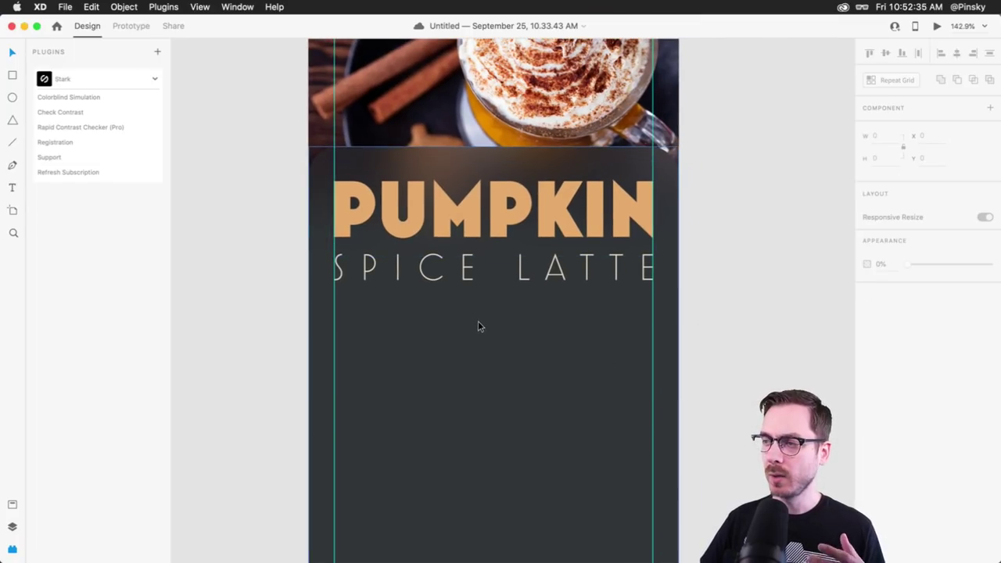
pyautogui.scroll(-1, 486, 307)
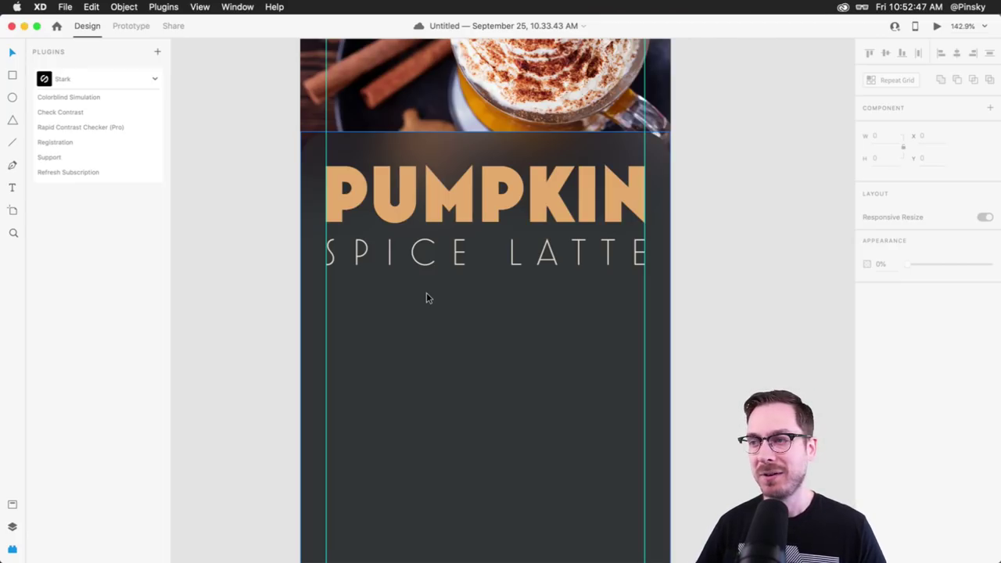
pyautogui.scroll(1, 508, 300)
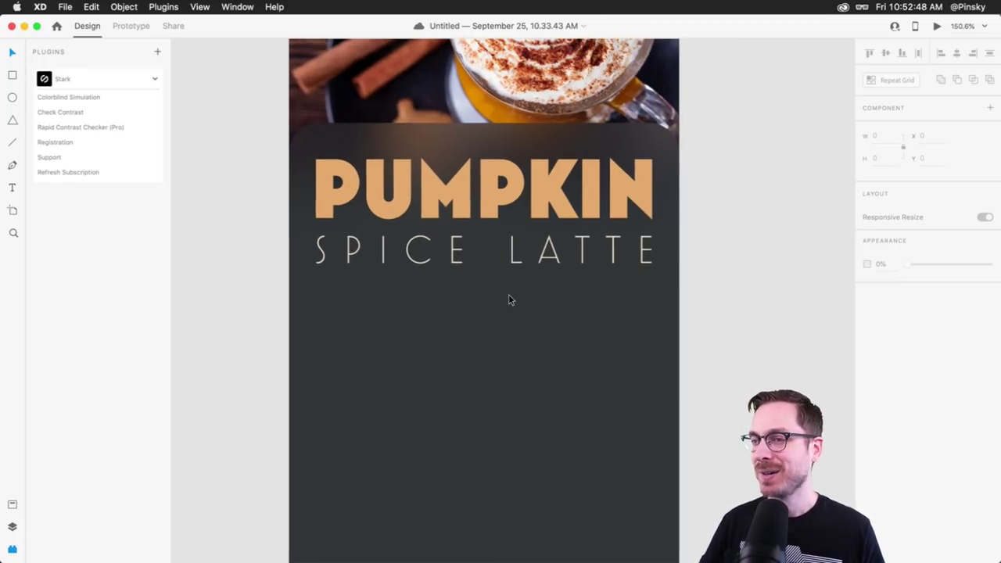
pyautogui.press('super+y')
pyautogui.click(13, 76)
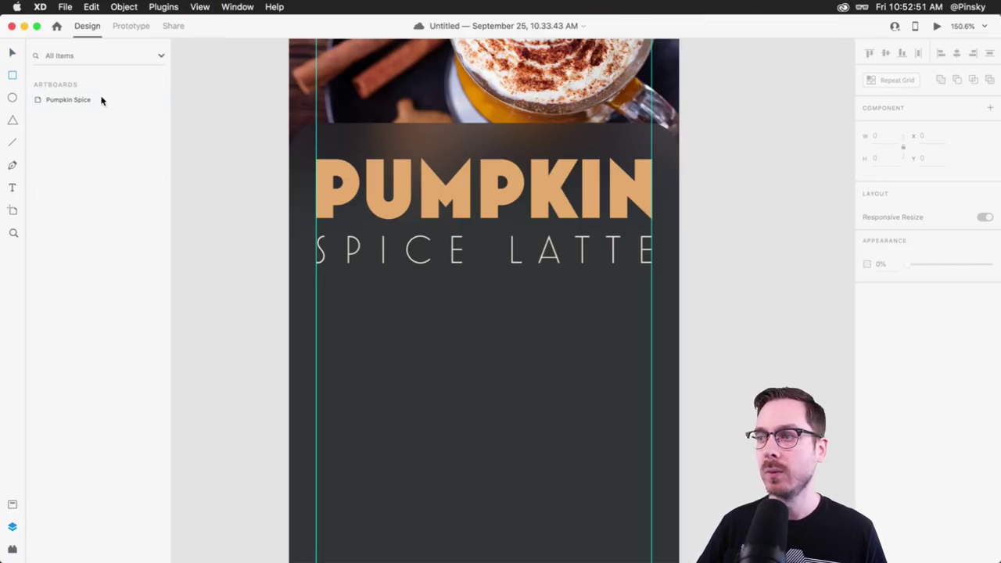
pyautogui.moveTo(420, 285)
pyautogui.mouseDown()
pyautogui.moveTo(532, 315)
pyautogui.moveTo(520, 324)
pyautogui.mouseUp()
pyautogui.click(956, 52)
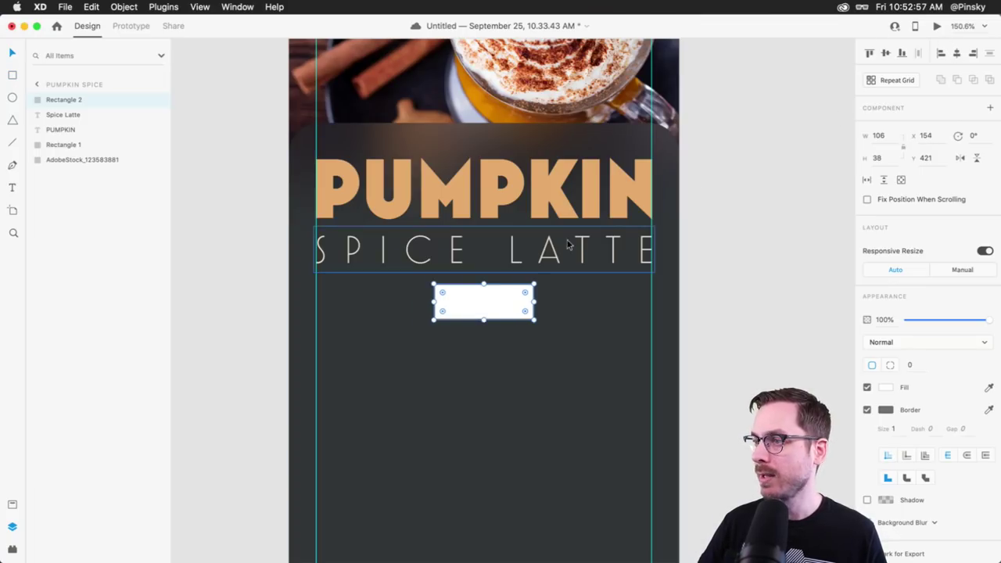
# Round the new rectangle's corners fully to a radius of 19 to form a pill shape
pyautogui.scroll(4, 499, 302)
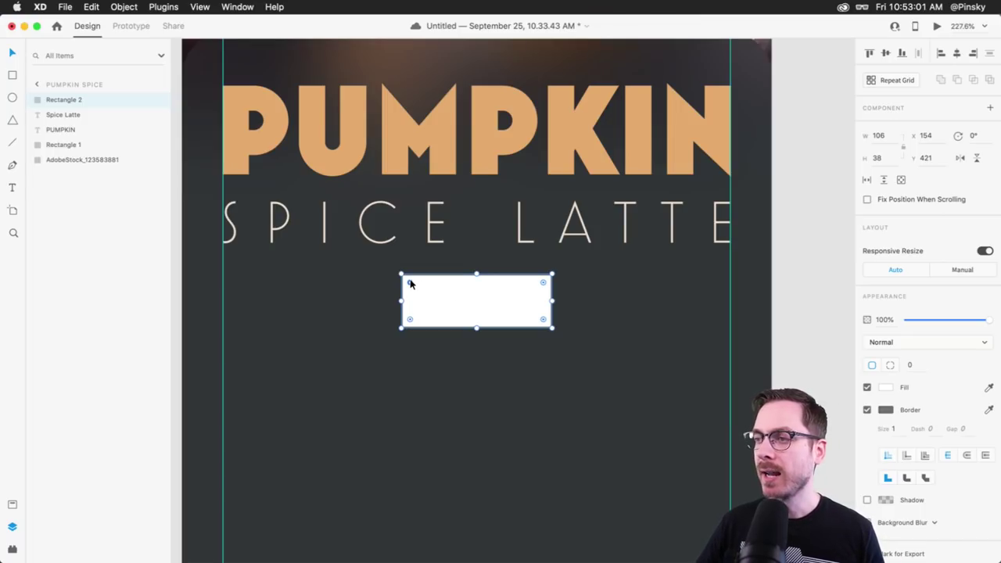
pyautogui.moveTo(410, 284); pyautogui.dragTo(440, 302)
pyautogui.scroll(2, 440, 302)
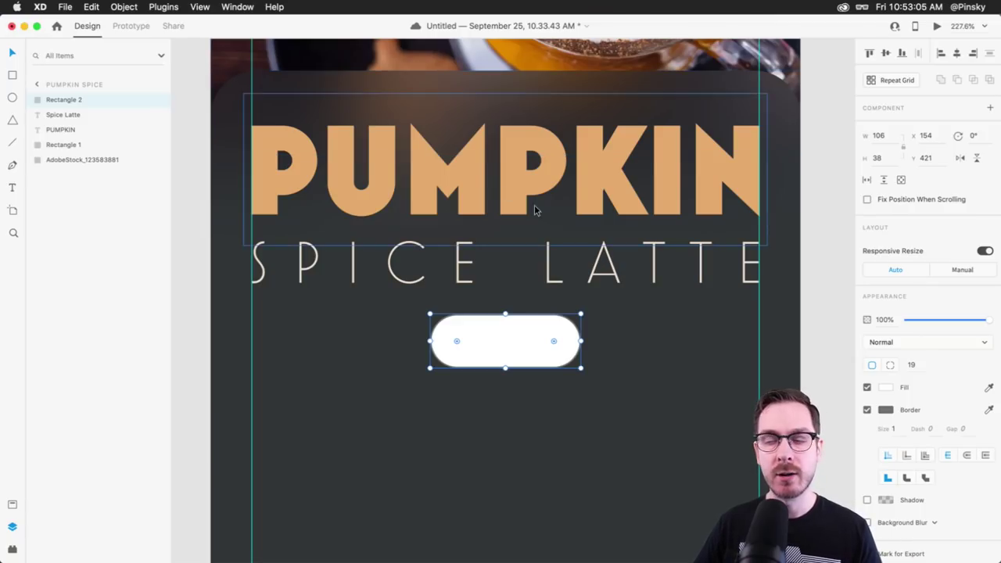
pyautogui.scroll(-2, 576, 233)
pyautogui.hscroll(2, 577, 233)
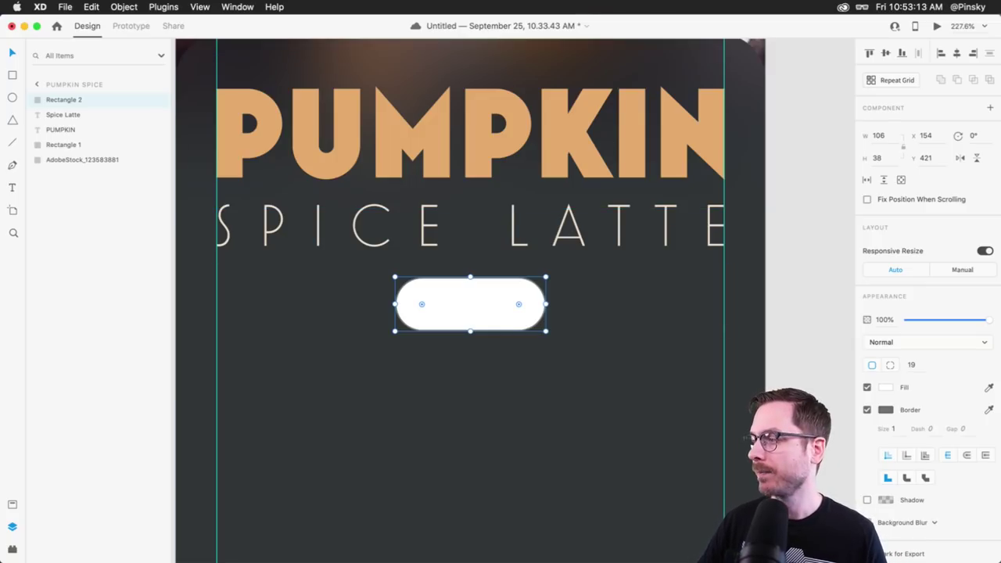
# Turn off the pill shape's fill and apply the saved orange #E6AB6F as its border
pyautogui.click(867, 387)
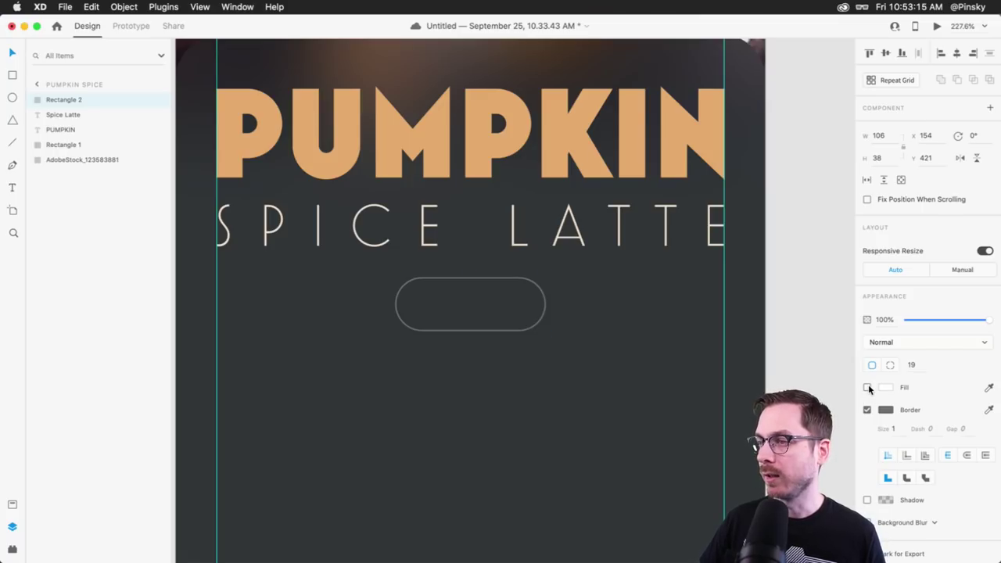
pyautogui.press('super+shift+y')
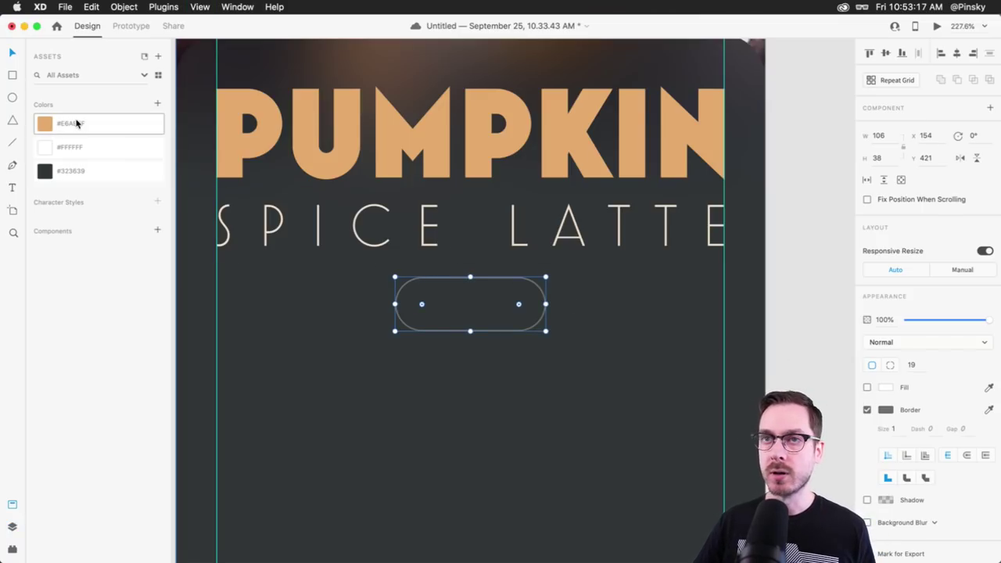
pyautogui.rightClick(108, 127)
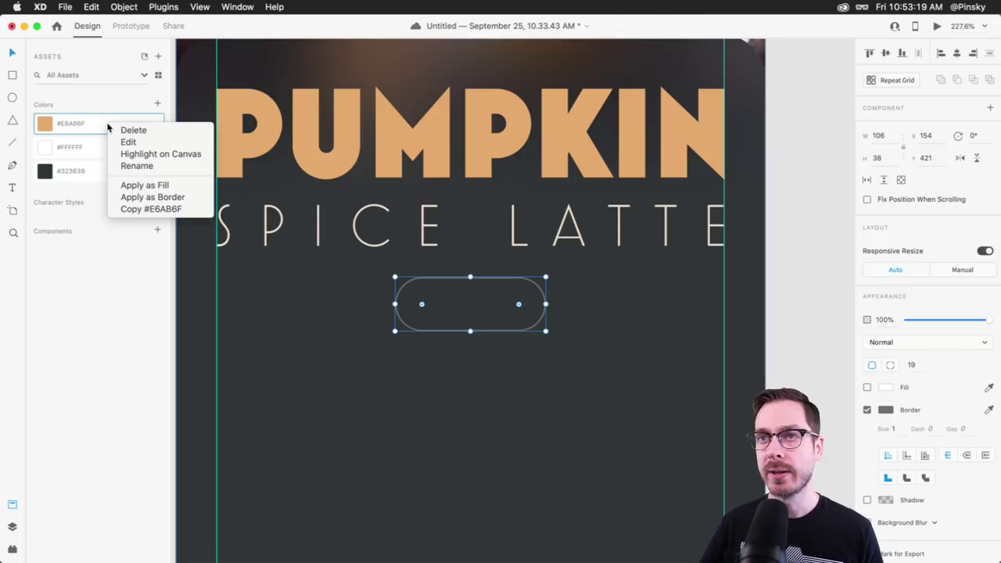
pyautogui.click(160, 198)
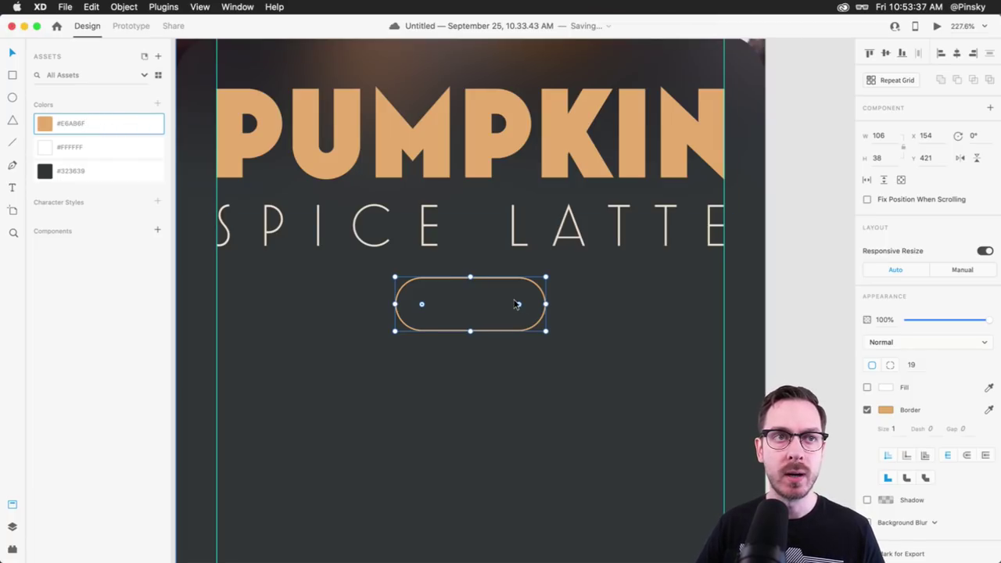
pyautogui.scroll(3, 516, 304)
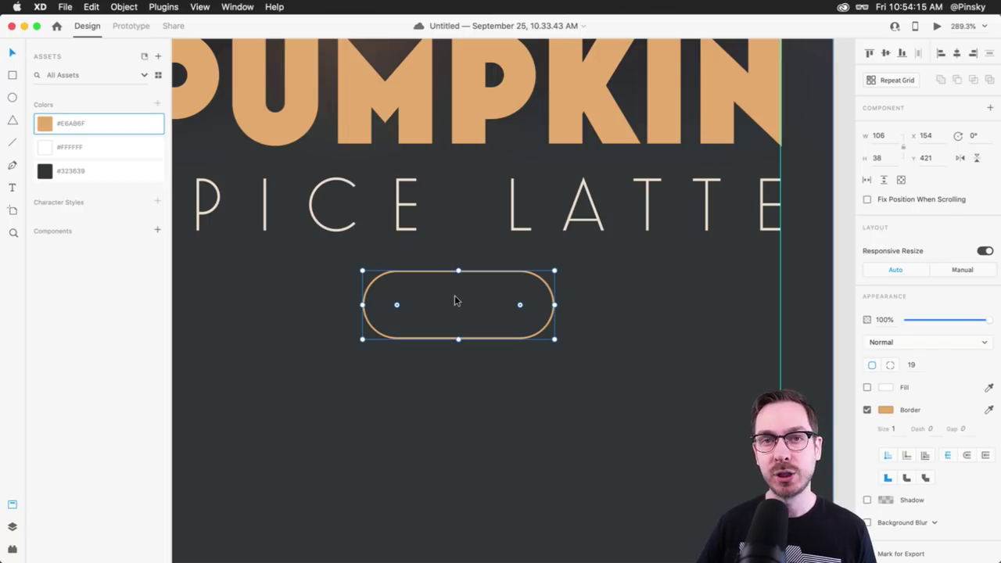
pyautogui.scroll(-5, 466, 242)
pyautogui.click(449, 239)
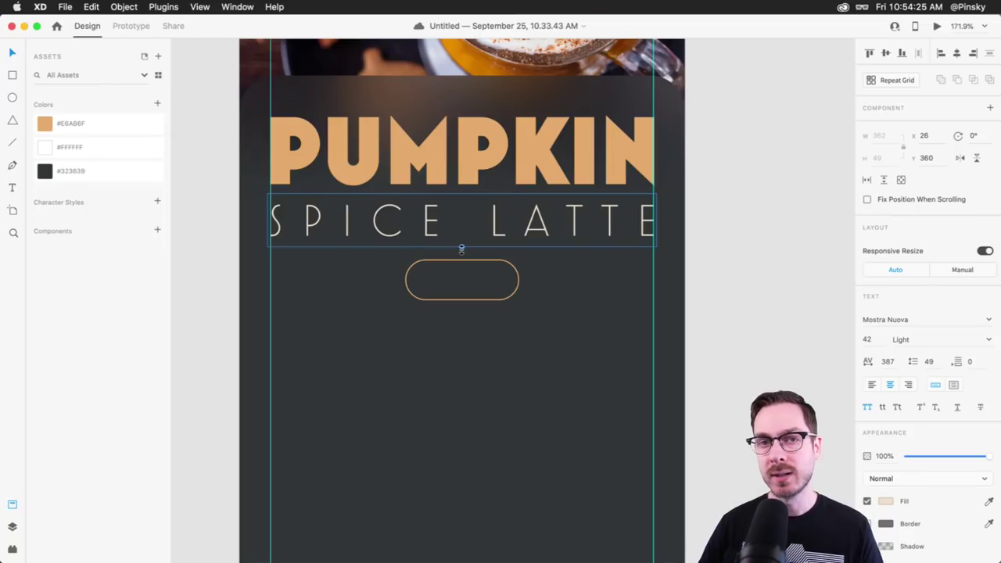
pyautogui.moveTo(461, 248); pyautogui.dragTo(458, 232)
pyautogui.press('super+z')
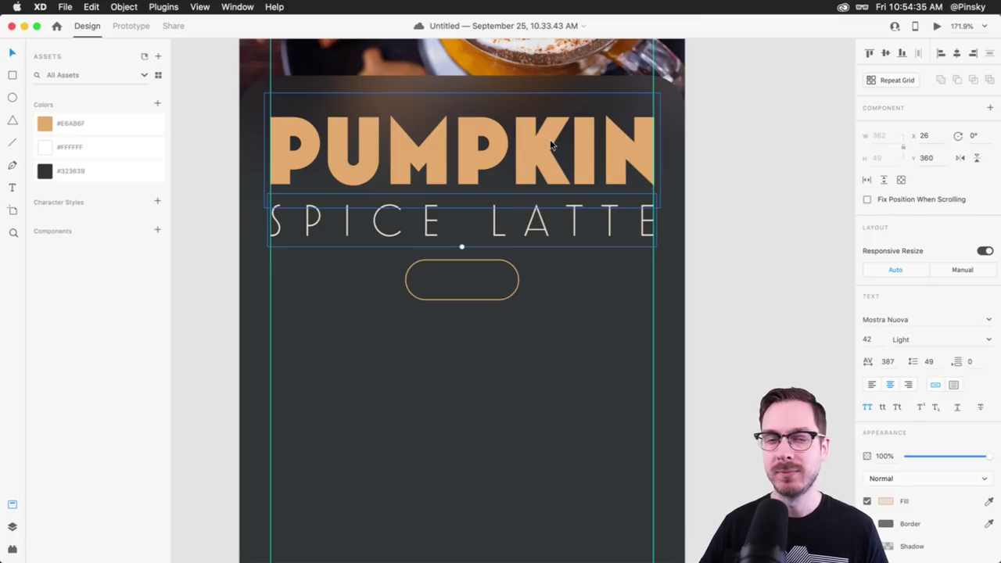
# Add a text object reading 1 inside the pill shape and move it to the pill's center
pyautogui.scroll(2, 471, 280)
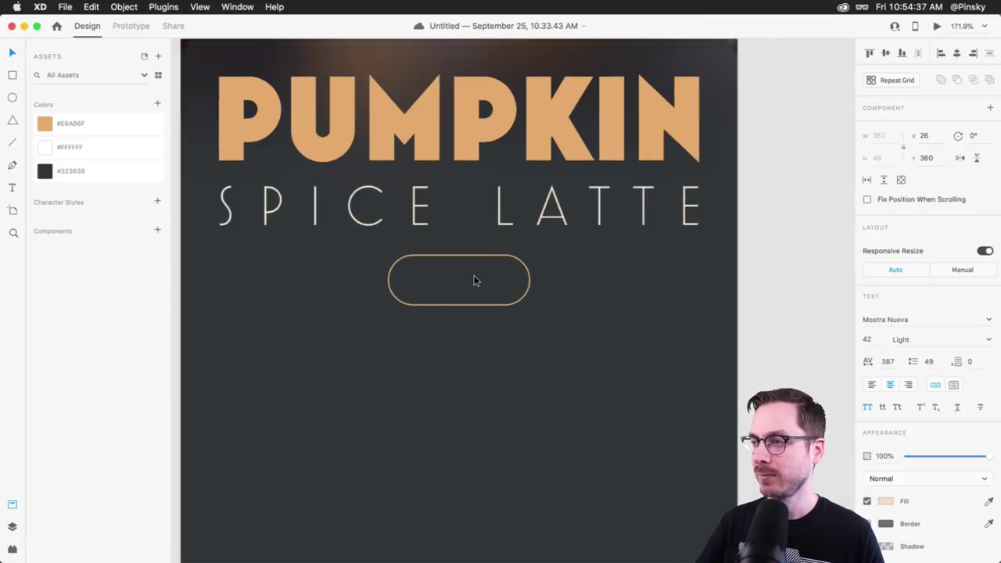
pyautogui.scroll(2, 474, 280)
pyautogui.click(450, 279)
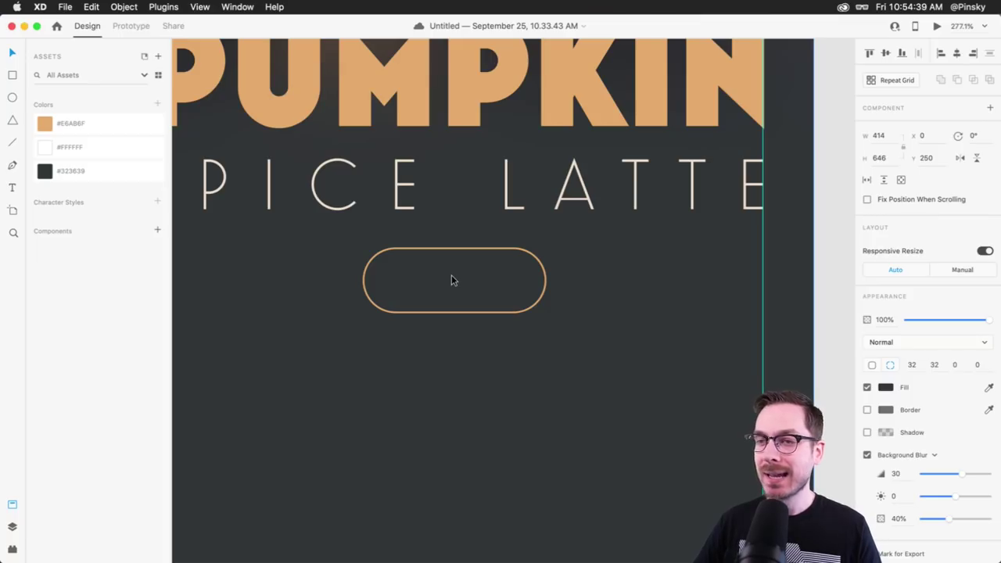
pyautogui.press('t')
pyautogui.click(454, 289)
pyautogui.press('Escape')
pyautogui.moveTo(454, 291); pyautogui.dragTo(454, 284)
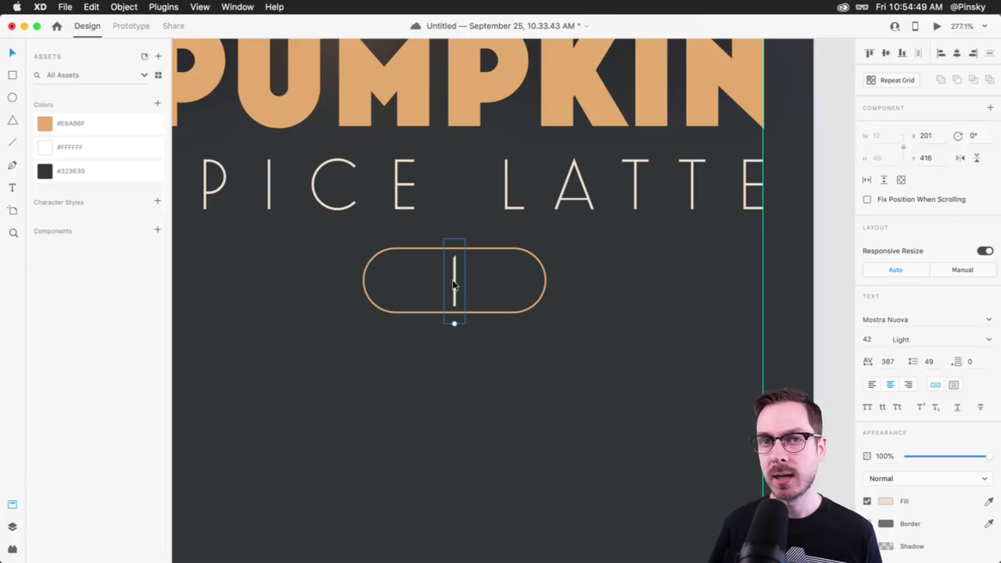
# Scale the number in the pill down to size 27 and move it down to the pill's vertical center, at Y 424
pyautogui.scroll(3, 618, 151)
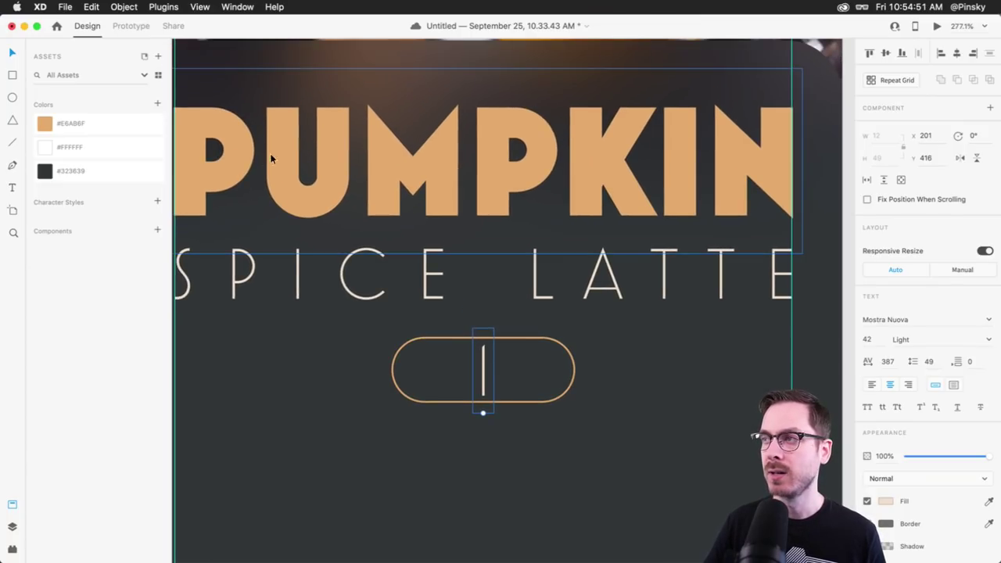
pyautogui.scroll(-1, 609, 160)
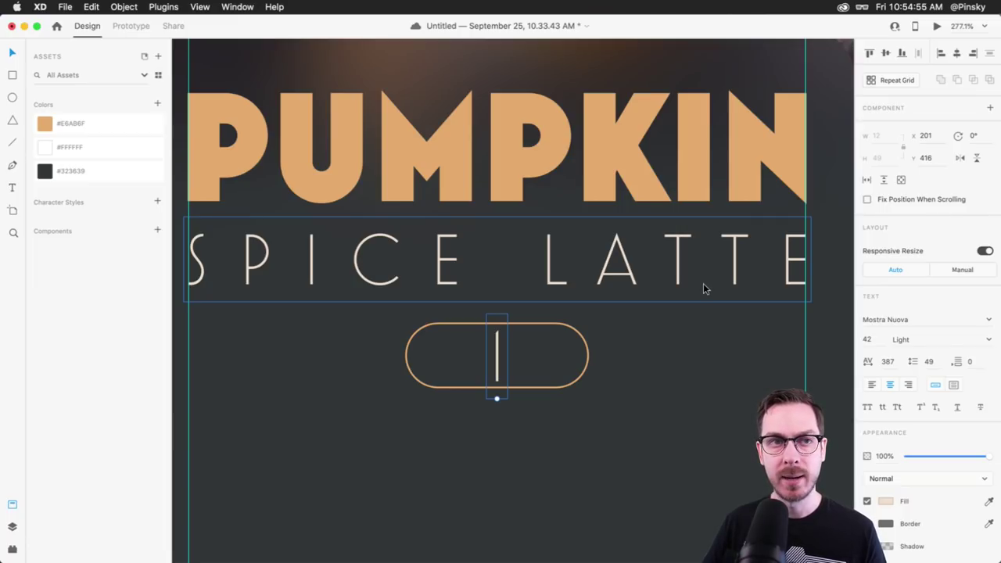
pyautogui.scroll(-2, 496, 328)
pyautogui.scroll(5, 496, 320)
pyautogui.click(492, 321)
pyautogui.moveTo(479, 384); pyautogui.dragTo(483, 338)
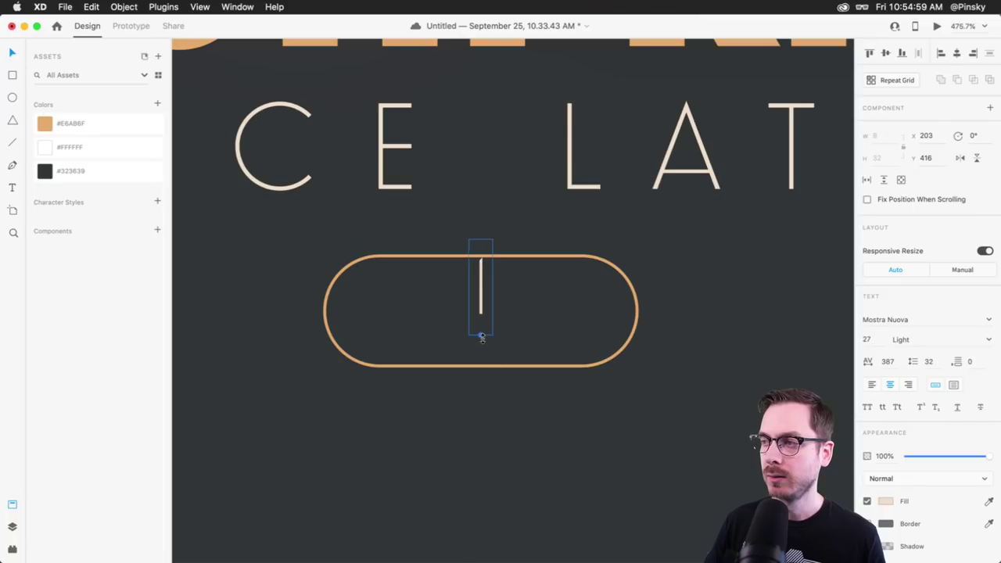
pyautogui.moveTo(481, 285); pyautogui.dragTo(481, 310)
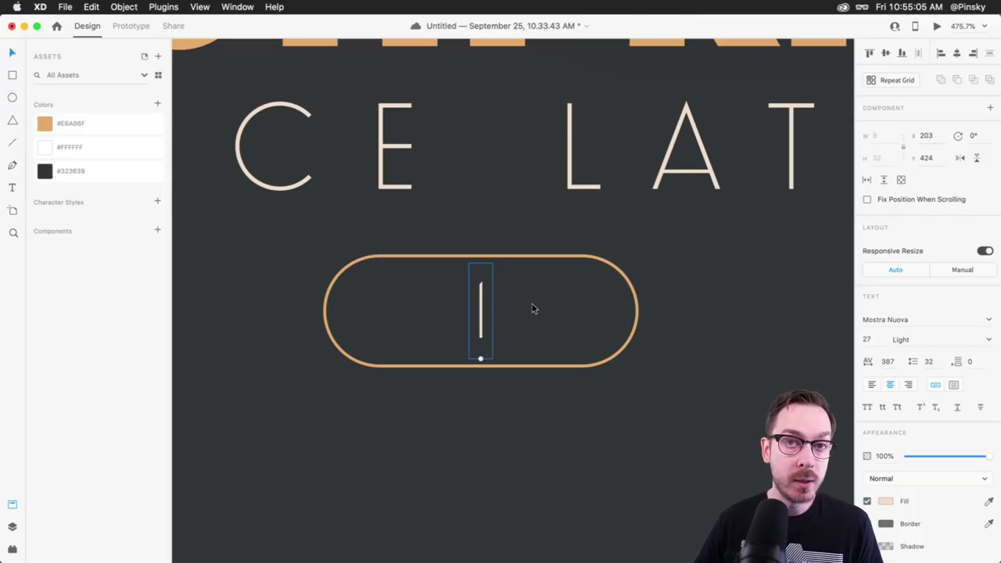
# Set the number's font to Josefin Sans with the Regular weight
pyautogui.click(926, 326)
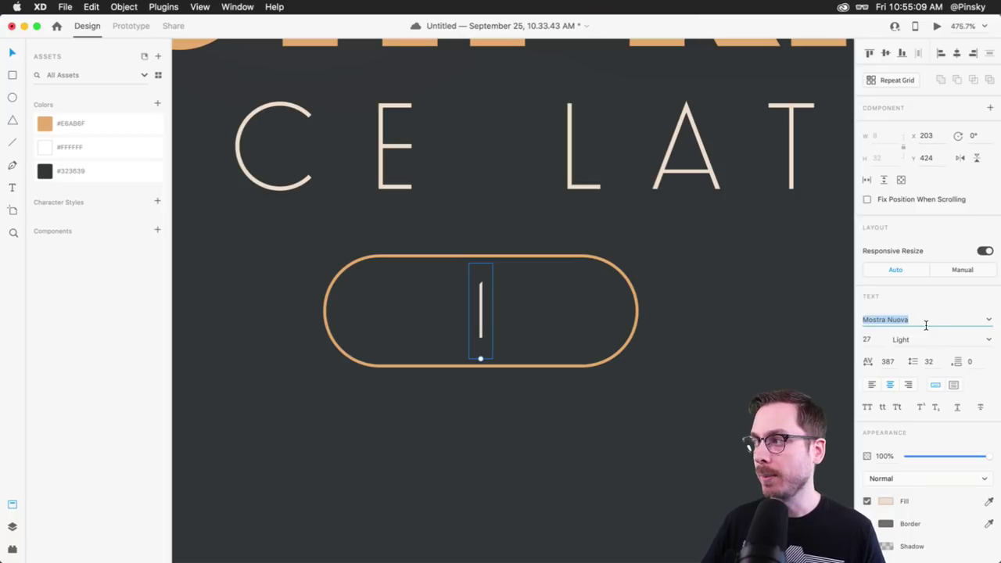
pyautogui.write('Josefin Sans')
pyautogui.press('Return')
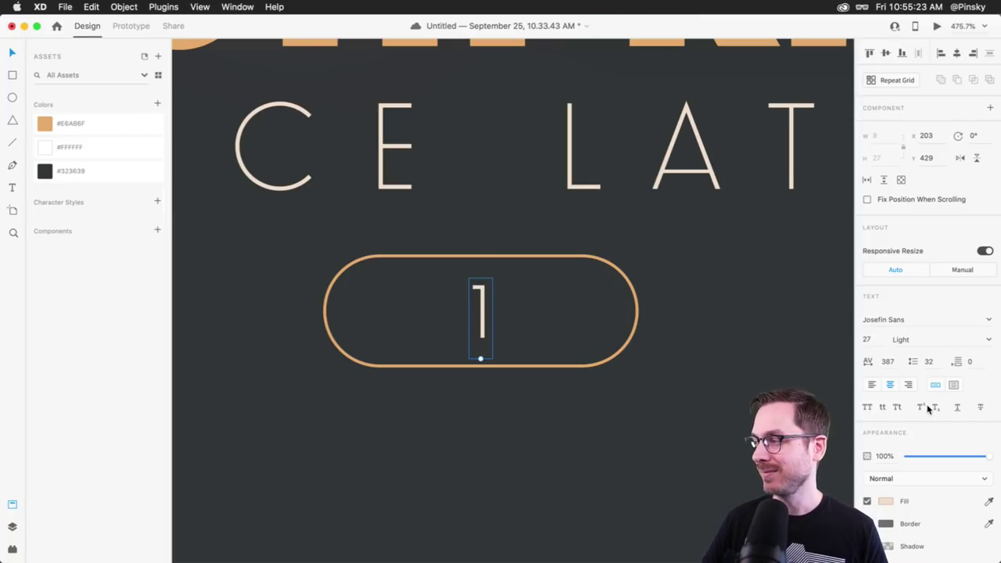
pyautogui.click(984, 344)
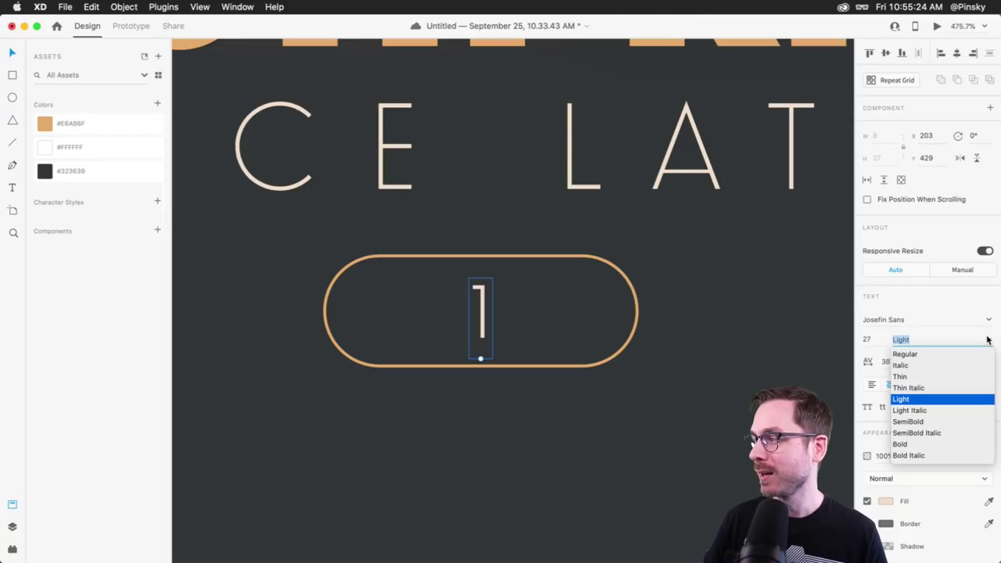
pyautogui.click(909, 422)
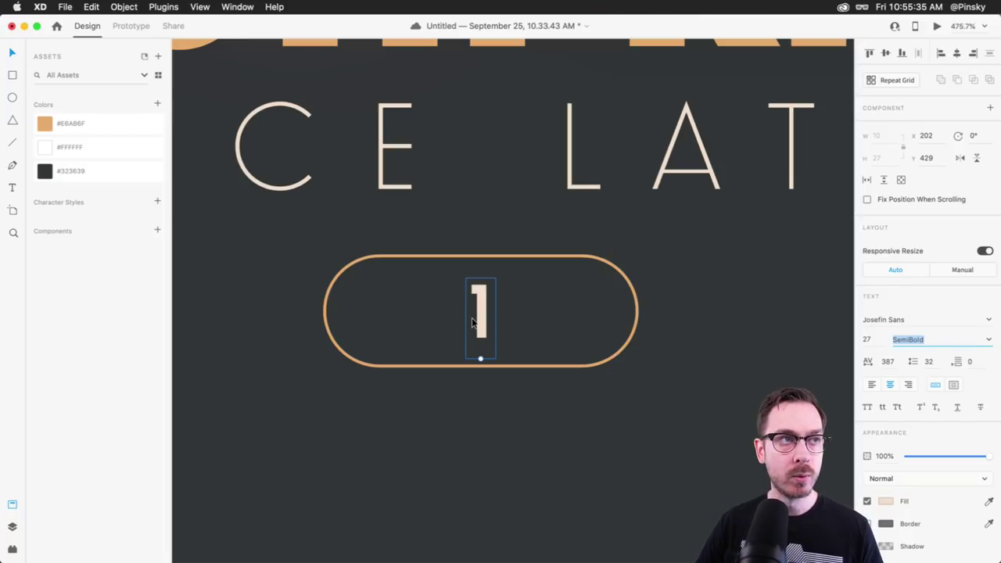
pyautogui.click(989, 340)
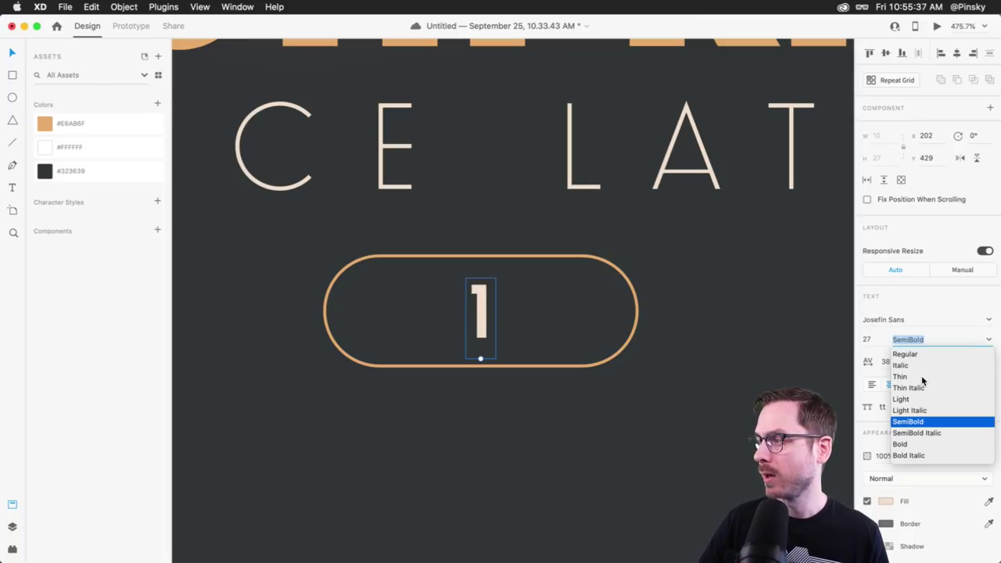
pyautogui.click(906, 353)
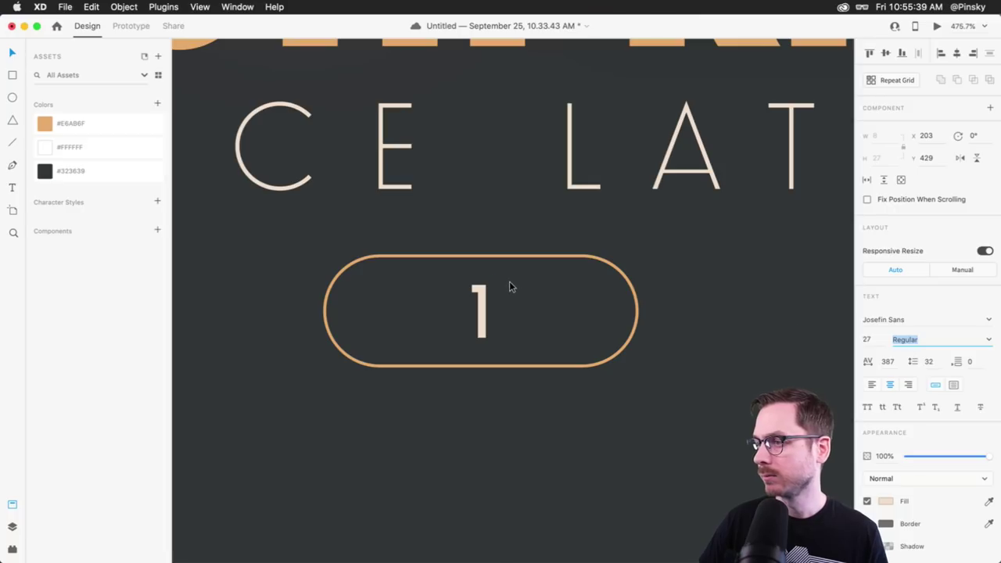
# Apply the saved orange #E6AB6F to the number and check it in the preview
pyautogui.click(92, 125)
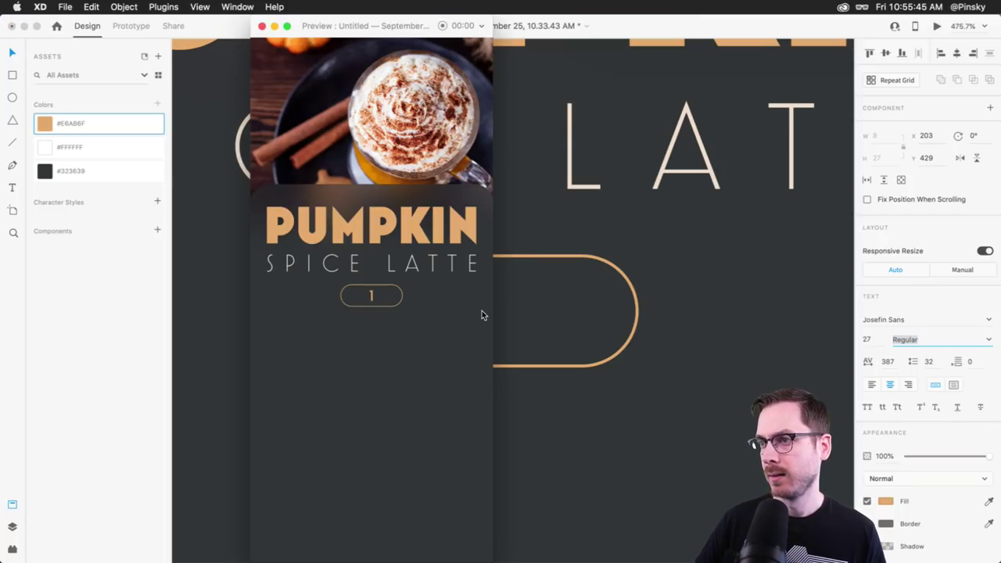
pyautogui.click(479, 314)
pyautogui.click(517, 306)
# Duplicate the number toward the pill's right end and change the copy to a plus sign
pyautogui.moveTo(494, 299); pyautogui.dragTo(562, 305)
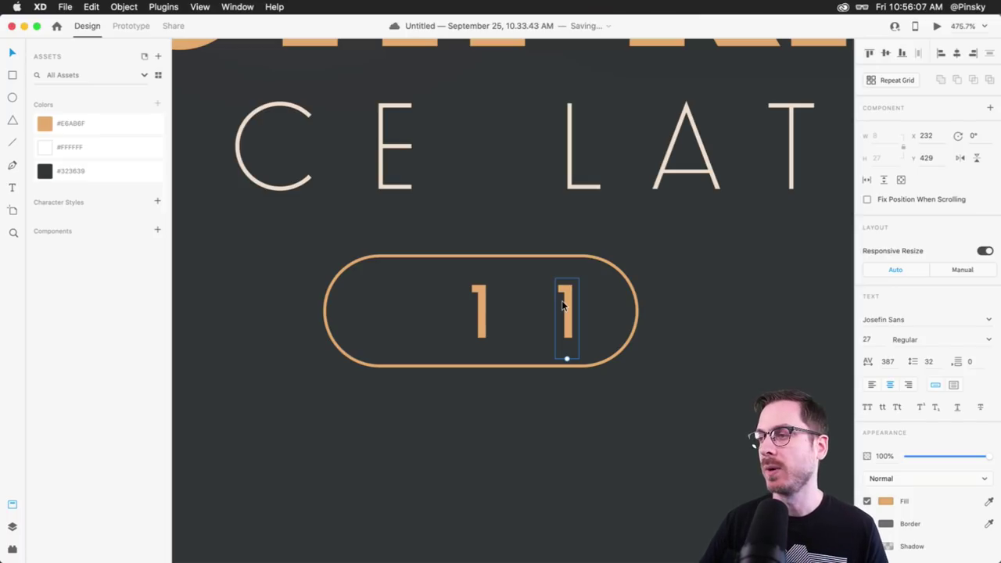
pyautogui.doubleClick(567, 311)
pyautogui.click(567, 311)
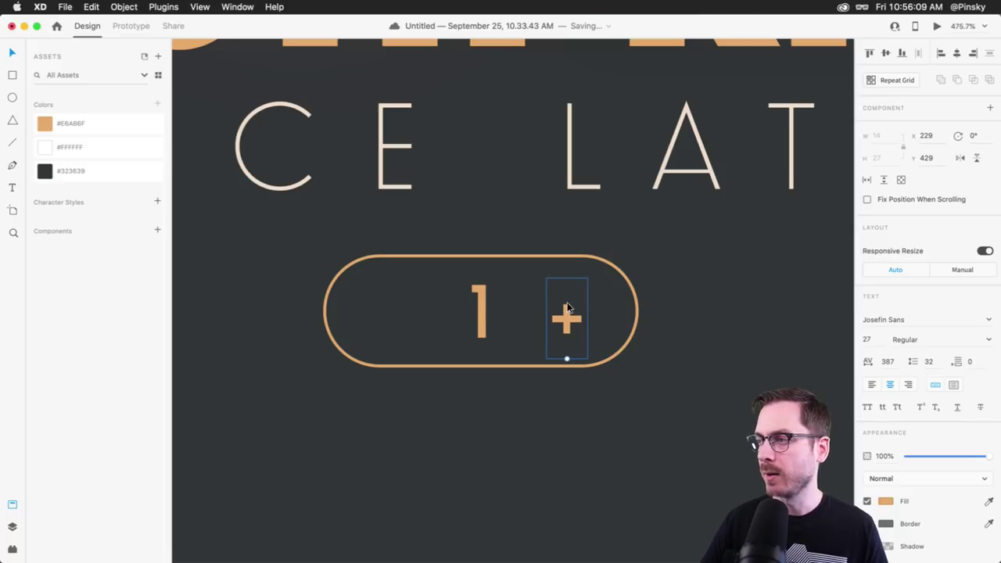
# Duplicate the plus sign to the pill's left end and change the copy to a minus sign
pyautogui.moveTo(567, 311); pyautogui.dragTo(366, 310)
pyautogui.doubleClick(366, 310)
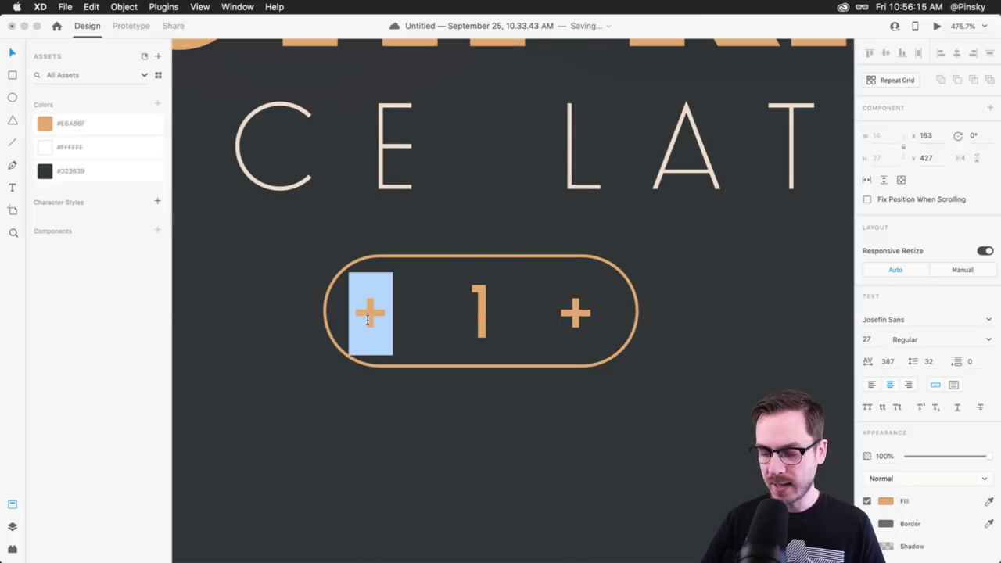
pyautogui.write('-')
pyautogui.press('Escape')
pyautogui.doubleClick(372, 313)
pyautogui.write('–')
pyautogui.press('Escape')
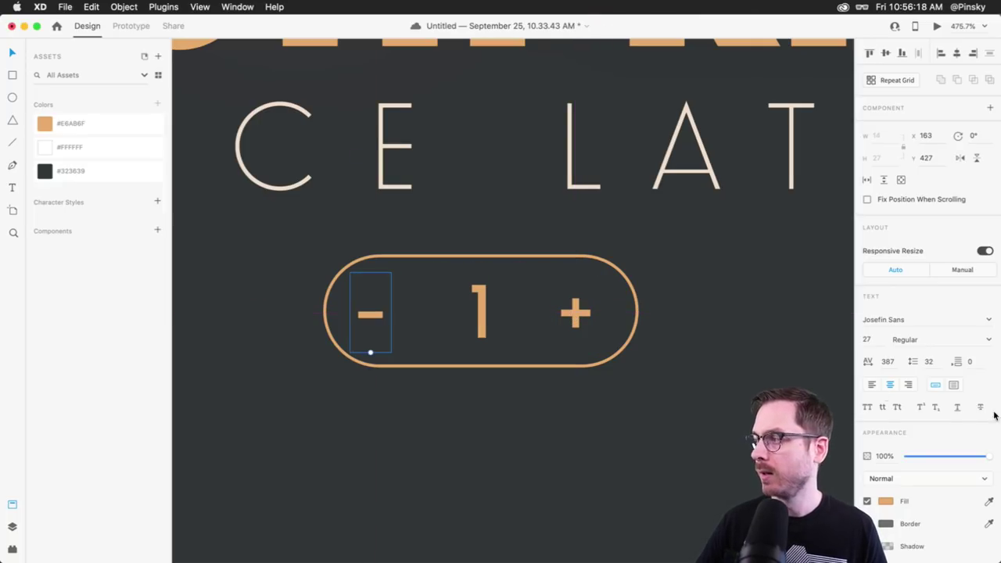
# Save the SPICE LATTE text's cream fill #F2DFCD as a color asset
pyautogui.click(884, 501)
pyautogui.click(951, 438)
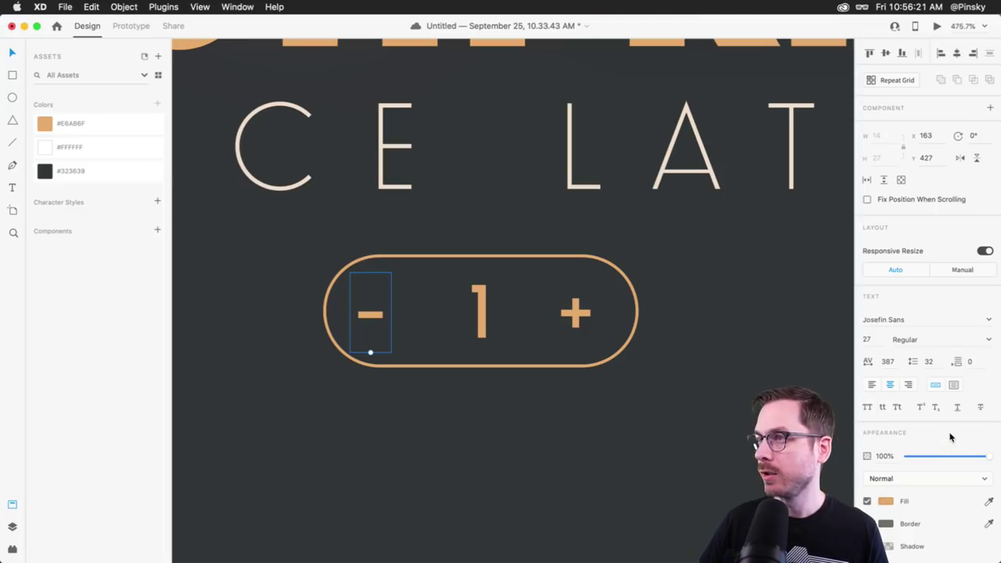
pyautogui.click(406, 121)
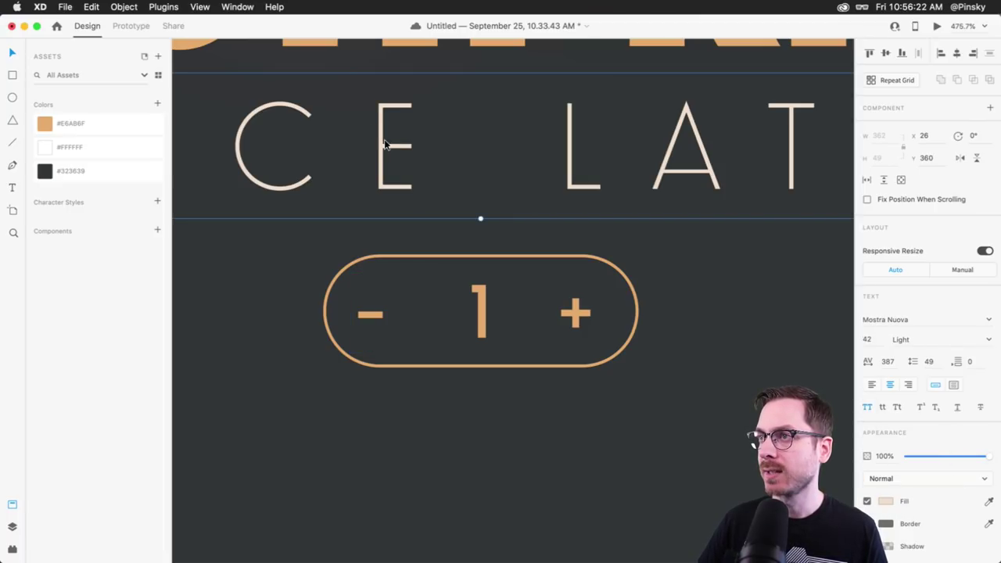
pyautogui.click(158, 104)
# Apply the saved cream #F2DFCD to the minus sign and shift it inward to X 168
pyautogui.click(370, 313)
pyautogui.click(78, 123)
pyautogui.moveTo(374, 312); pyautogui.dragTo(384, 314)
# Check the minus, number and plus in the preview, close it, and save the document
pyautogui.press('super+Return')
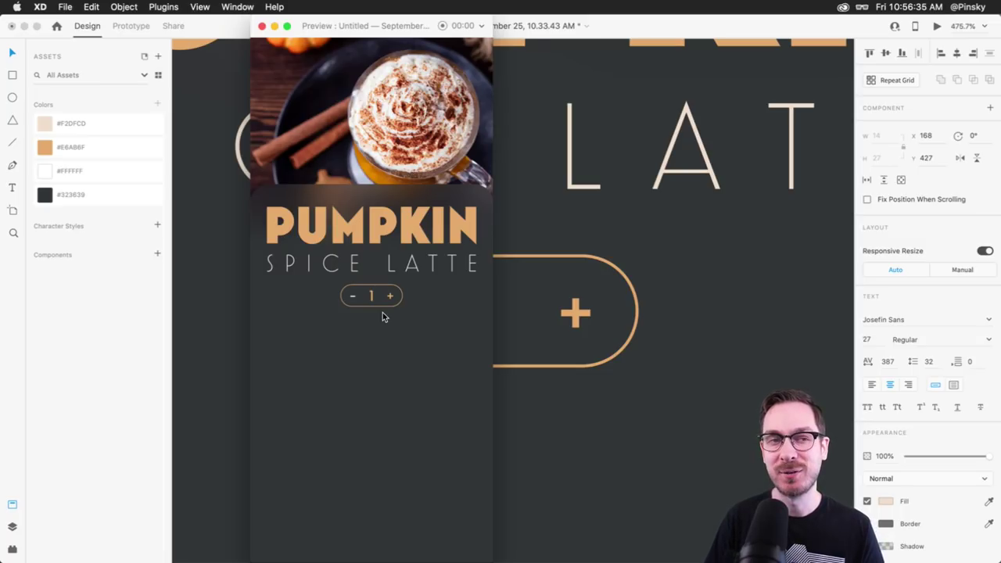
pyautogui.press('super+w')
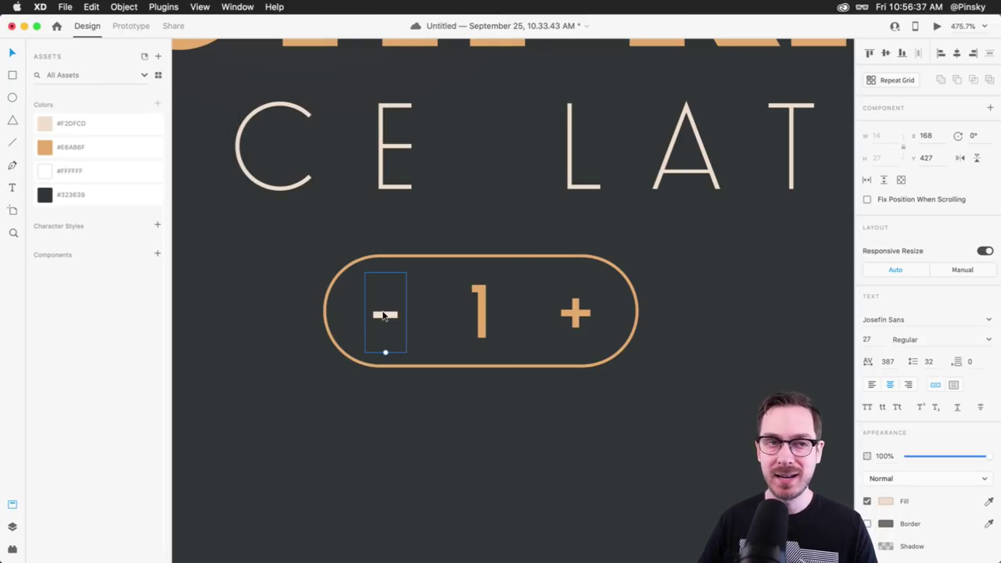
pyautogui.press('Escape')
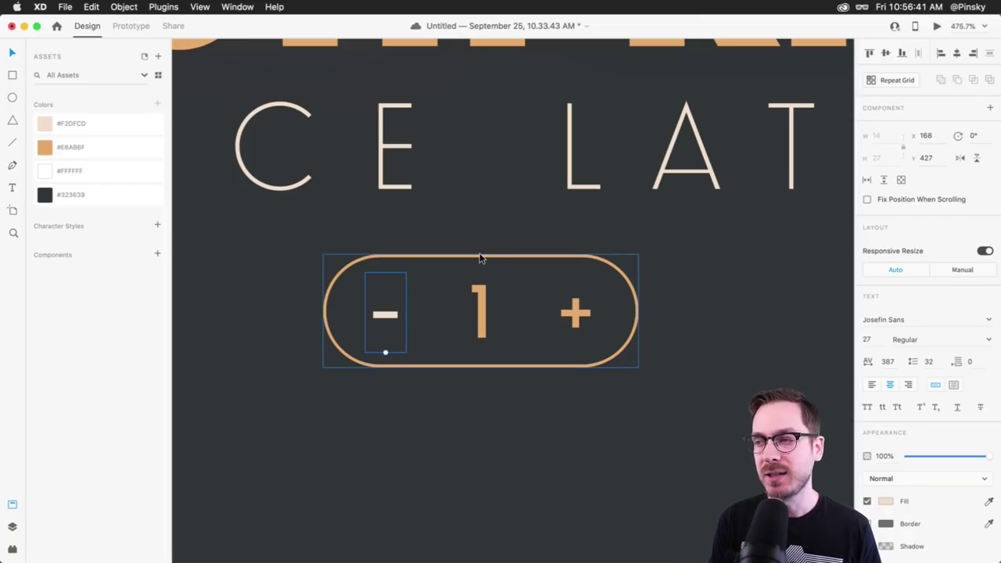
pyautogui.press('super+s')
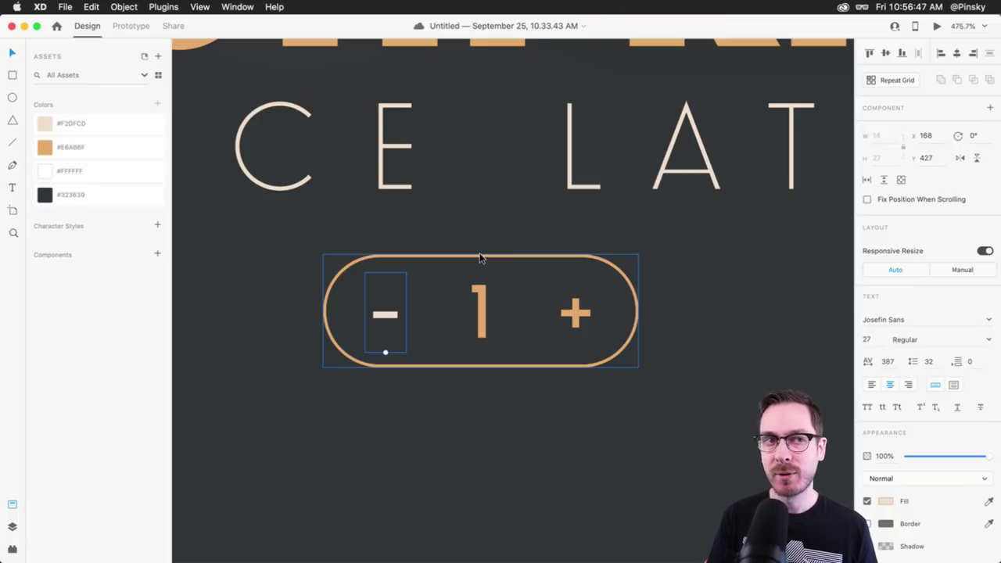
# Set the pill shape's border size to 2 and compare the outline's thickness in the preview
pyautogui.click(480, 258)
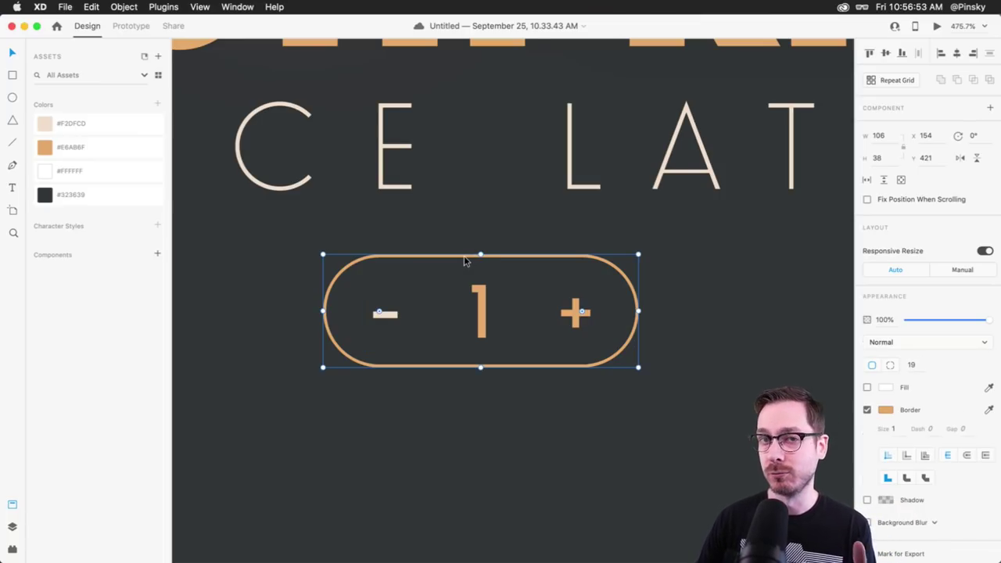
pyautogui.click(895, 429)
pyautogui.press('Up')
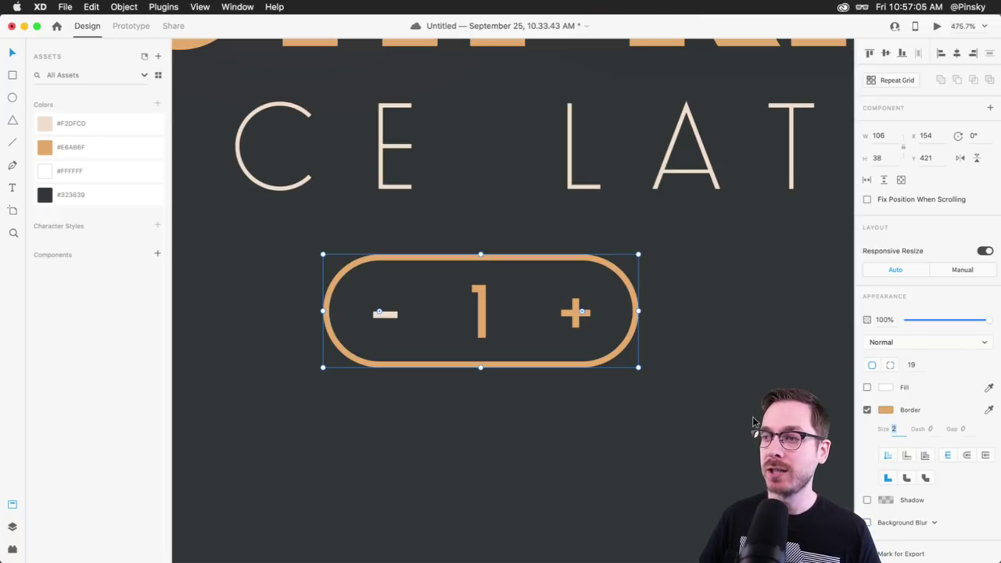
pyautogui.press('super+Return')
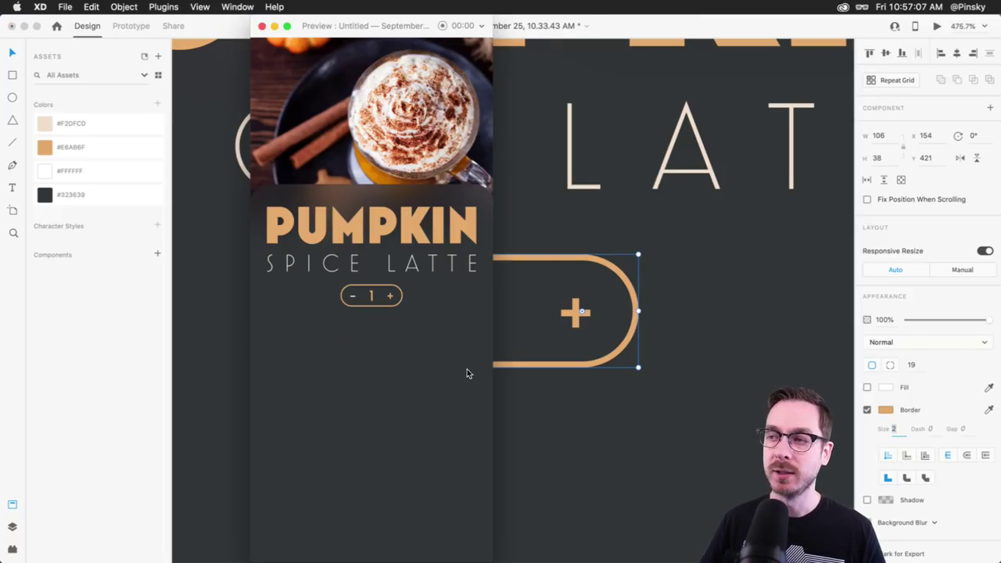
pyautogui.click(897, 430)
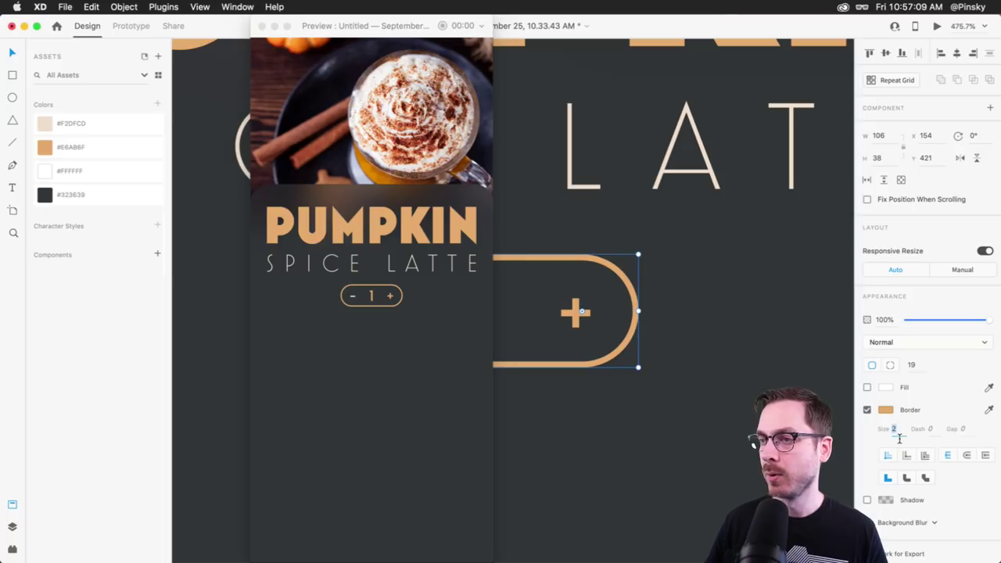
pyautogui.write('1')
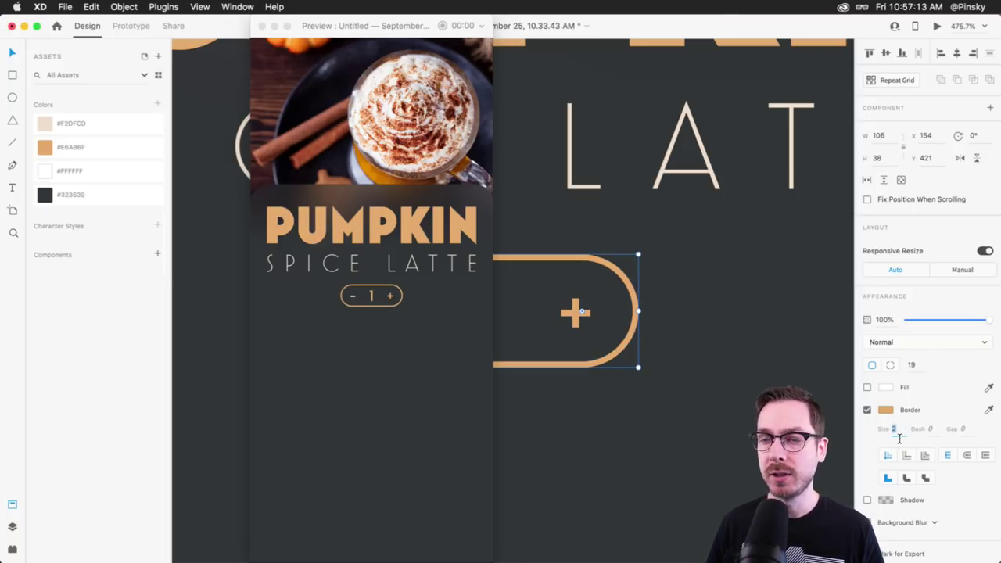
# Close the preview window and return to the Pumpkin Spice artboard in Adobe XD, focusing on the quantity pill
pyautogui.press('super+w')
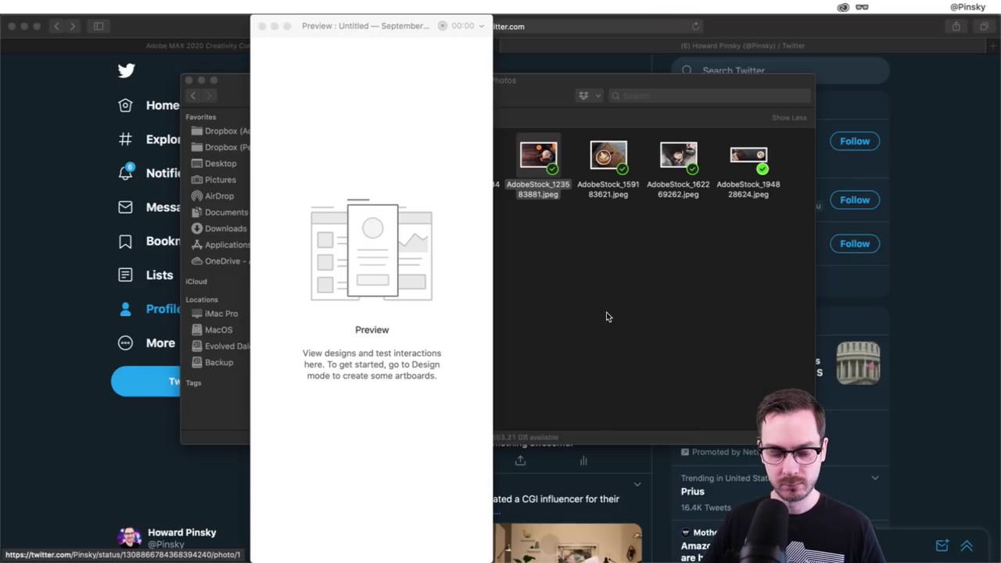
pyautogui.click(262, 25)
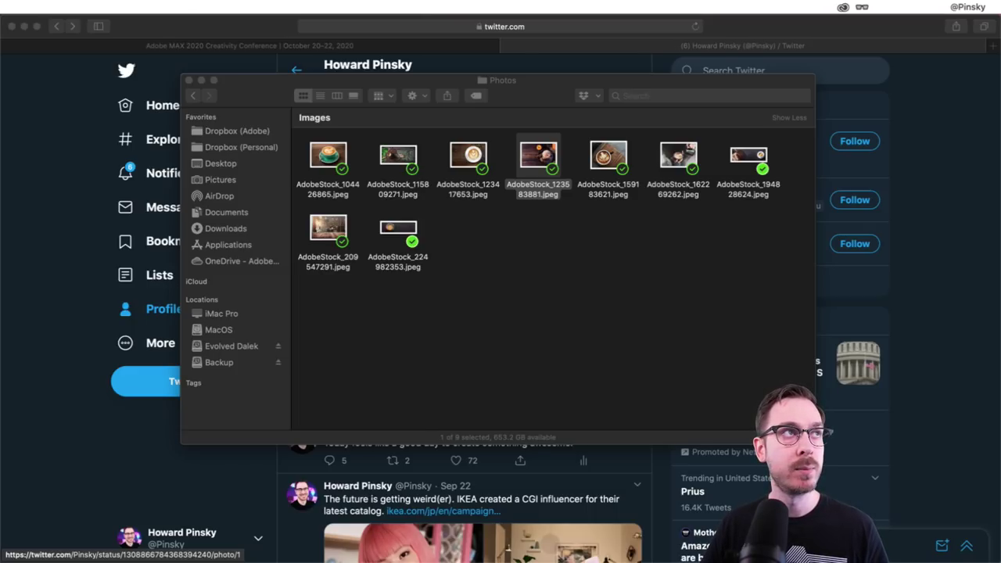
pyautogui.hotkey('ctrl', 'Left')
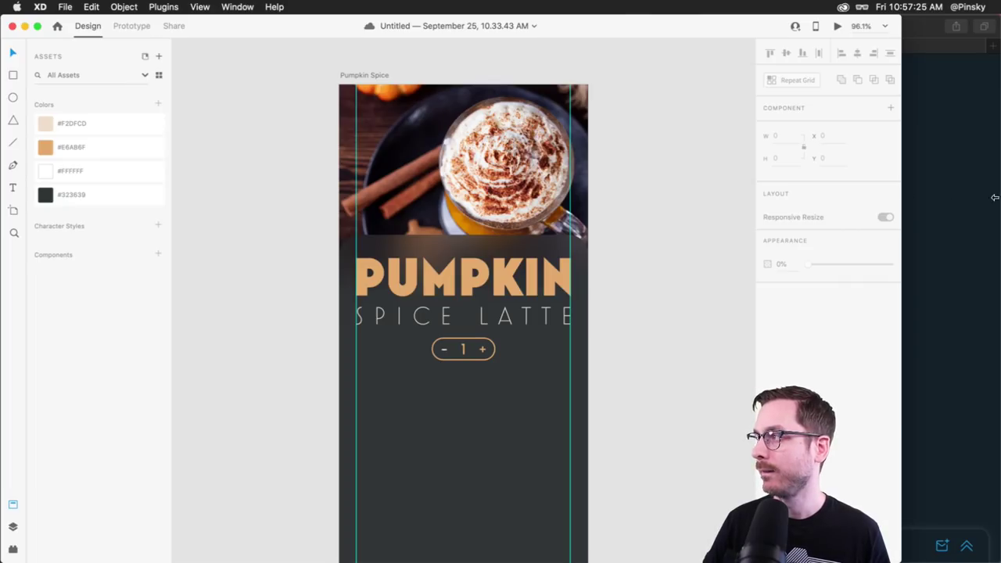
pyautogui.scroll(5, 468, 348)
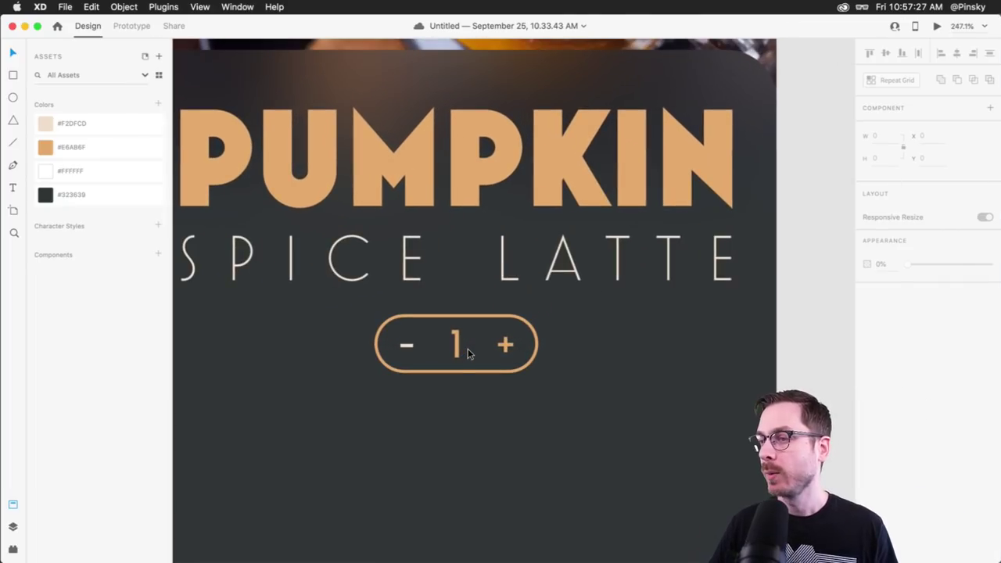
# Make a single component from the minus sign, number 1, plus sign and orange pill outline, and dismiss the components introduction
pyautogui.press('super+y')
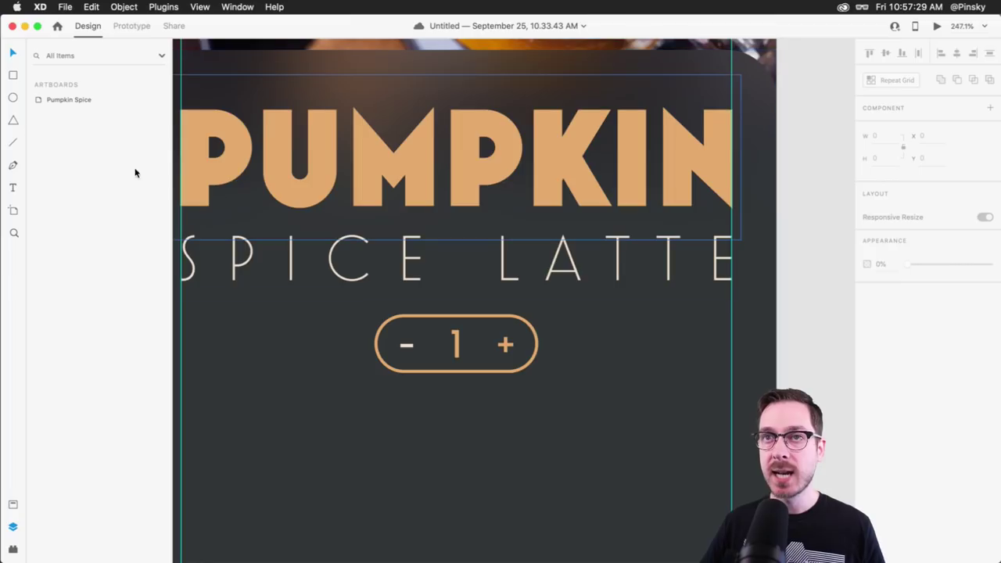
pyautogui.click(445, 346)
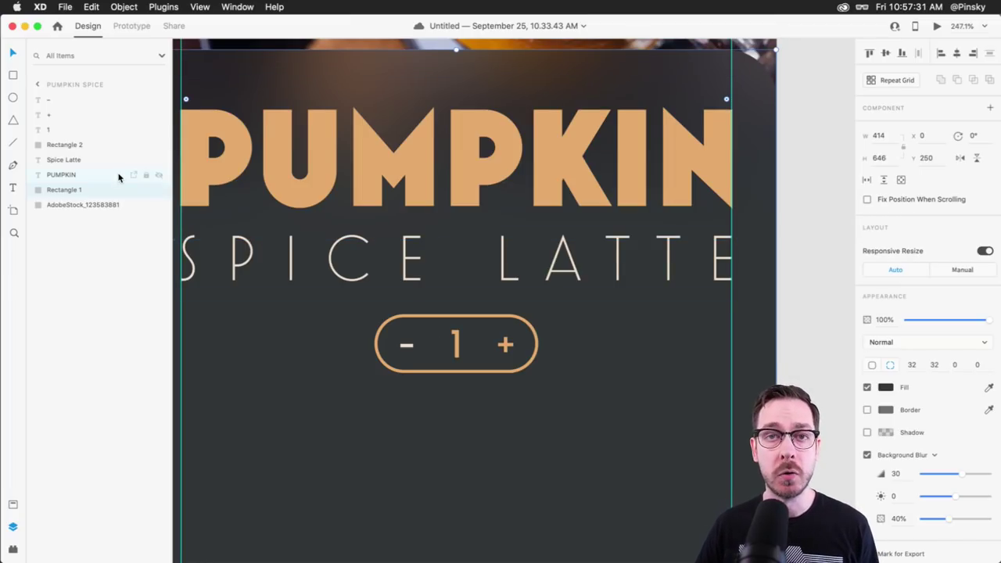
pyautogui.click(457, 344)
pyautogui.keyDown('shift'); pyautogui.click(504, 345); pyautogui.keyUp('shift')
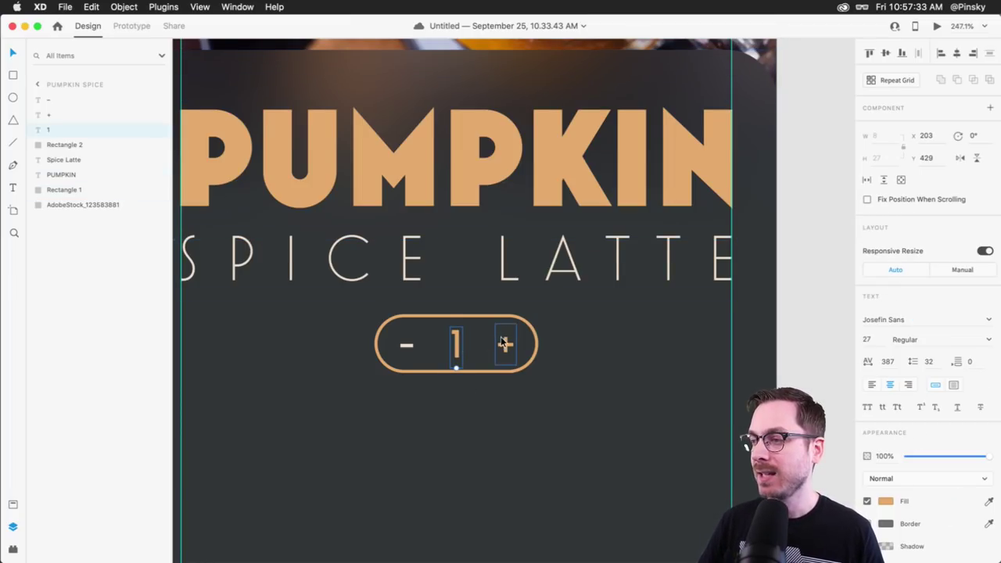
pyautogui.keyDown('shift'); pyautogui.click(391, 343); pyautogui.keyUp('shift')
pyautogui.keyDown('shift'); pyautogui.click(432, 317); pyautogui.keyUp('shift')
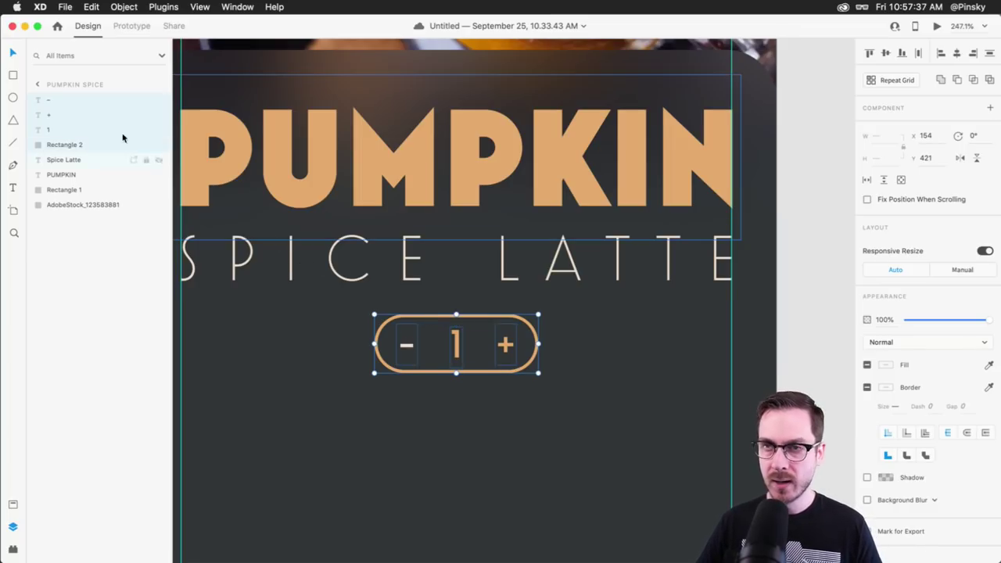
pyautogui.rightClick(69, 123)
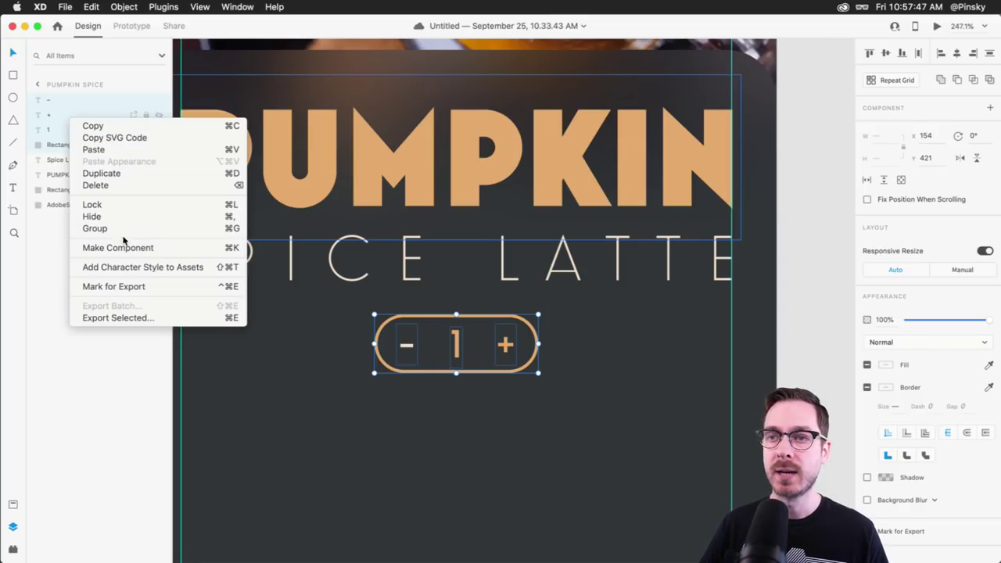
pyautogui.click(164, 247)
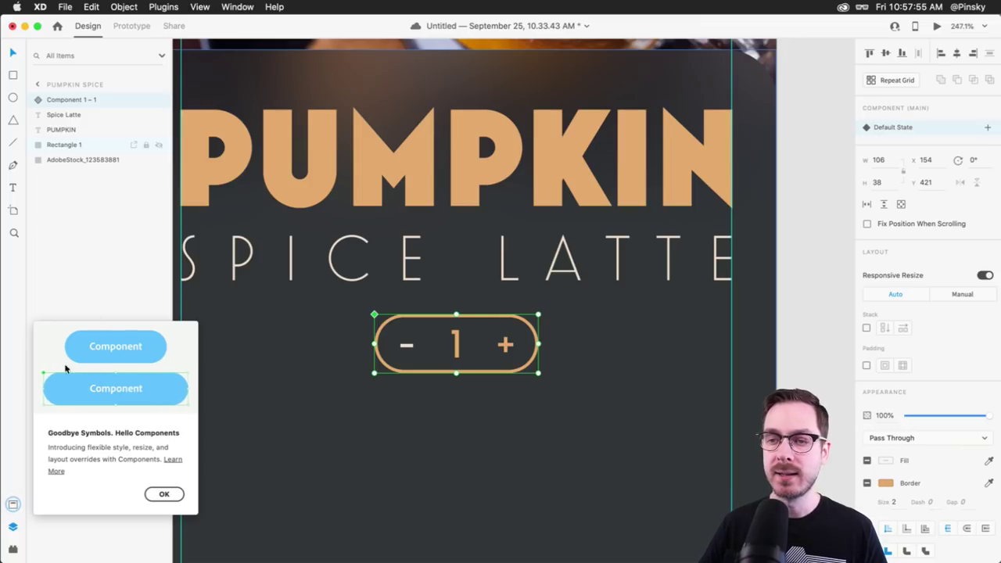
pyautogui.click(164, 495)
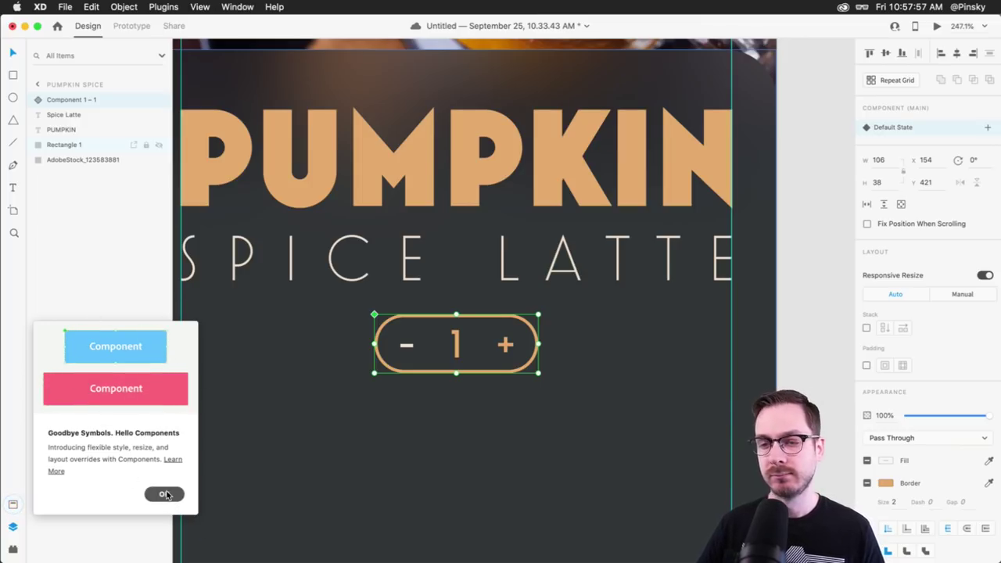
# Rename the new component as Quantity in the document assets
pyautogui.click(12, 505)
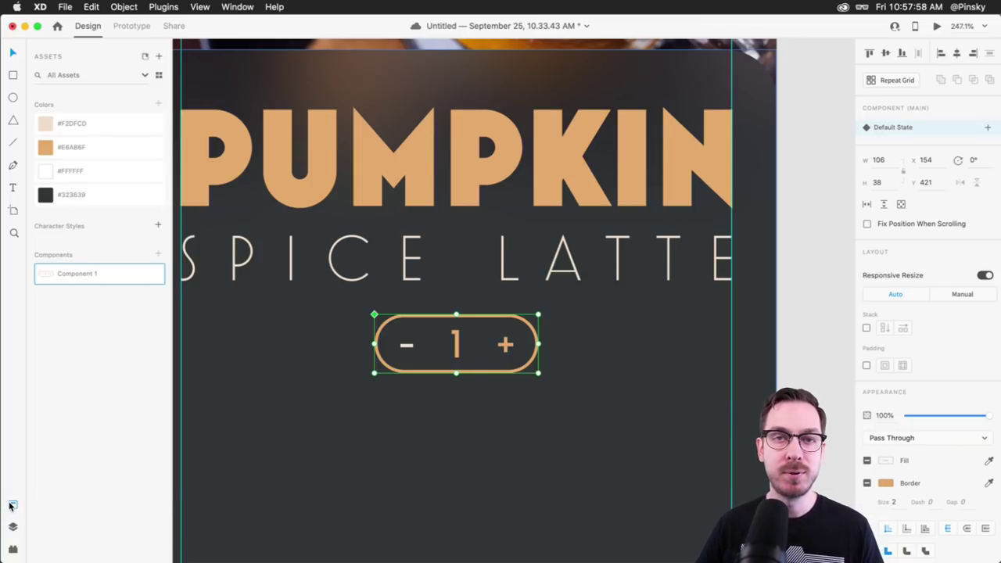
pyautogui.doubleClick(74, 273)
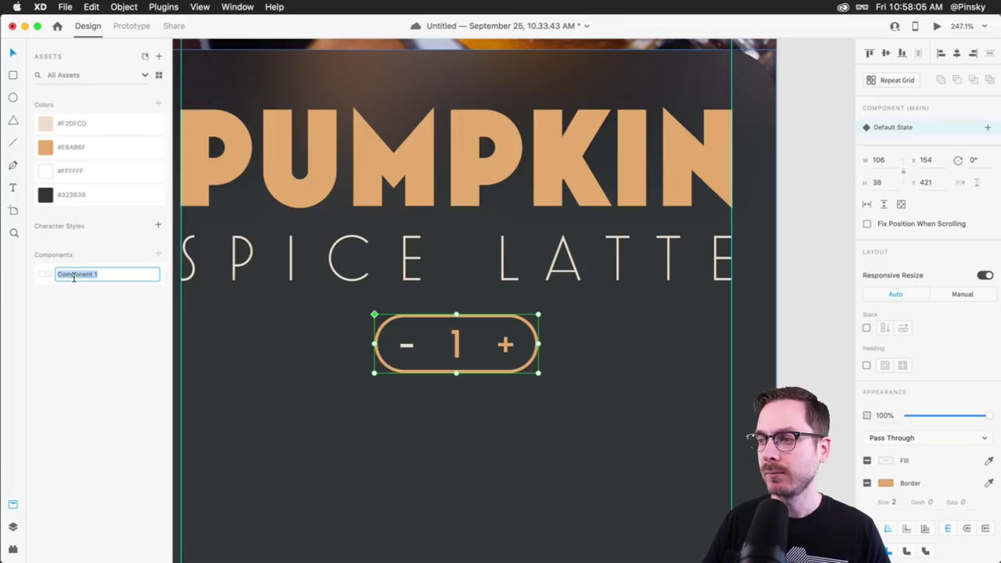
pyautogui.write('Quan')
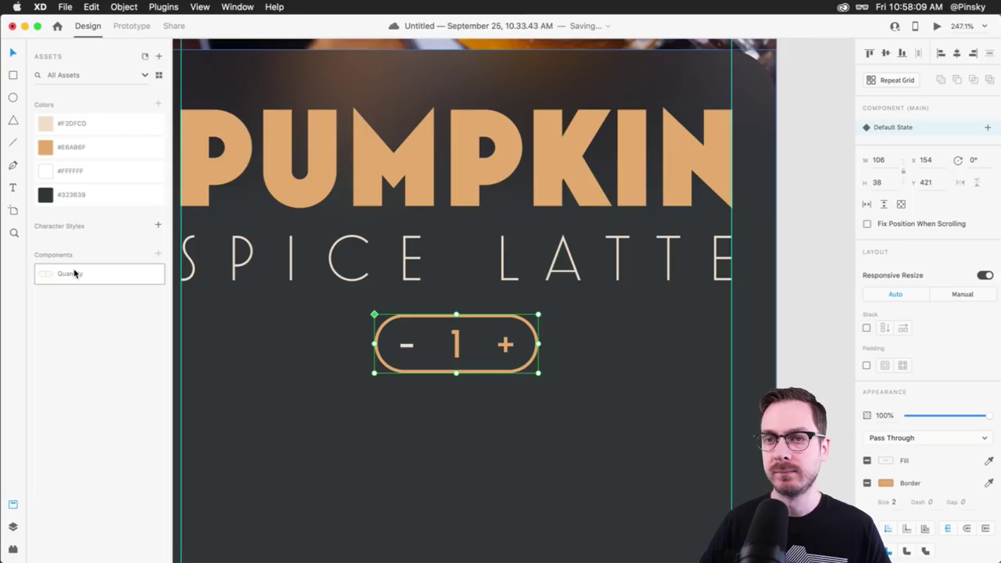
pyautogui.press('Return')
# Add an area text box about 356 by 68 below the quantity pill, spanning the two margin guides, with the placeholder text "Hello!"
pyautogui.scroll(-3, 492, 330)
pyautogui.click(493, 330)
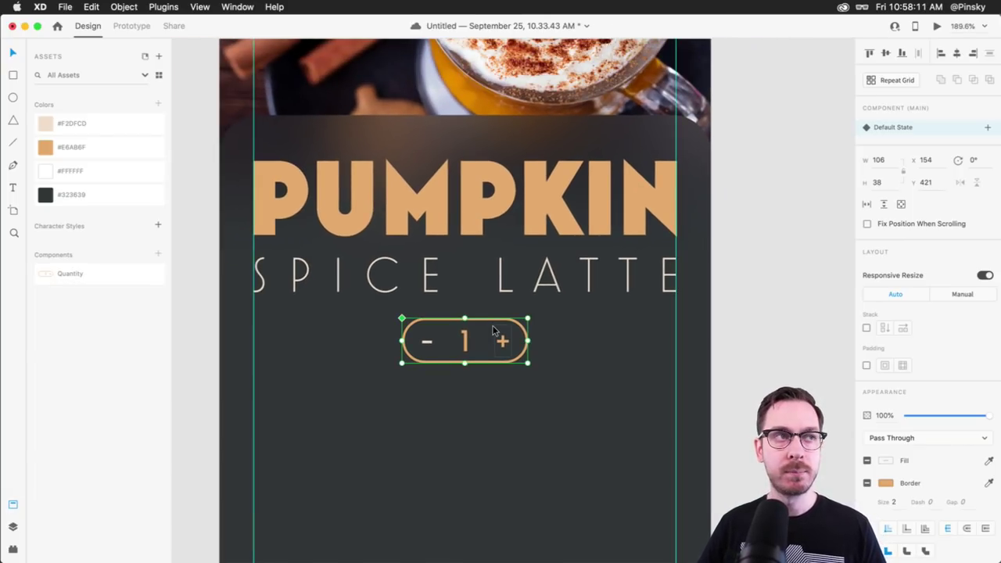
pyautogui.scroll(-2, 375, 352)
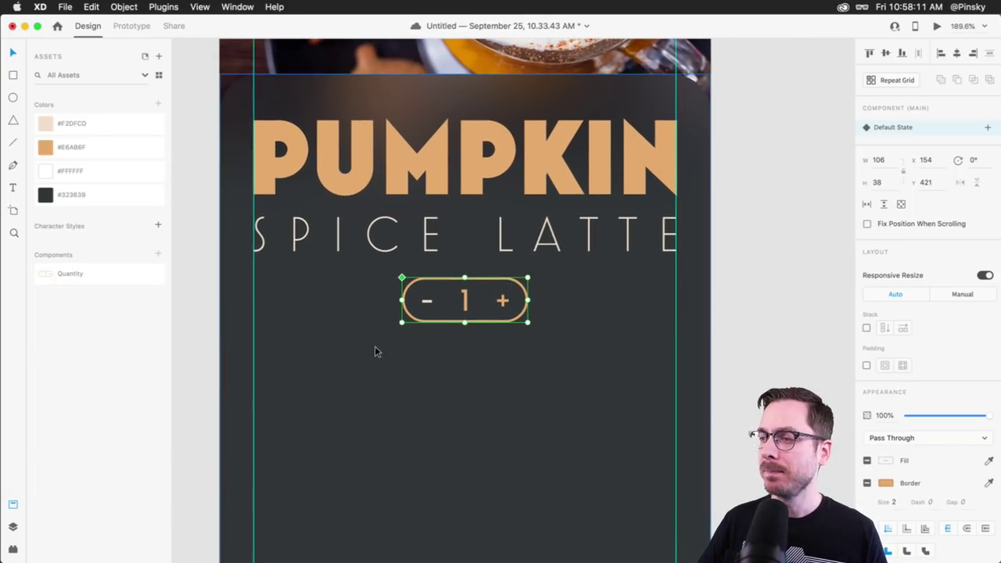
pyautogui.click(416, 373)
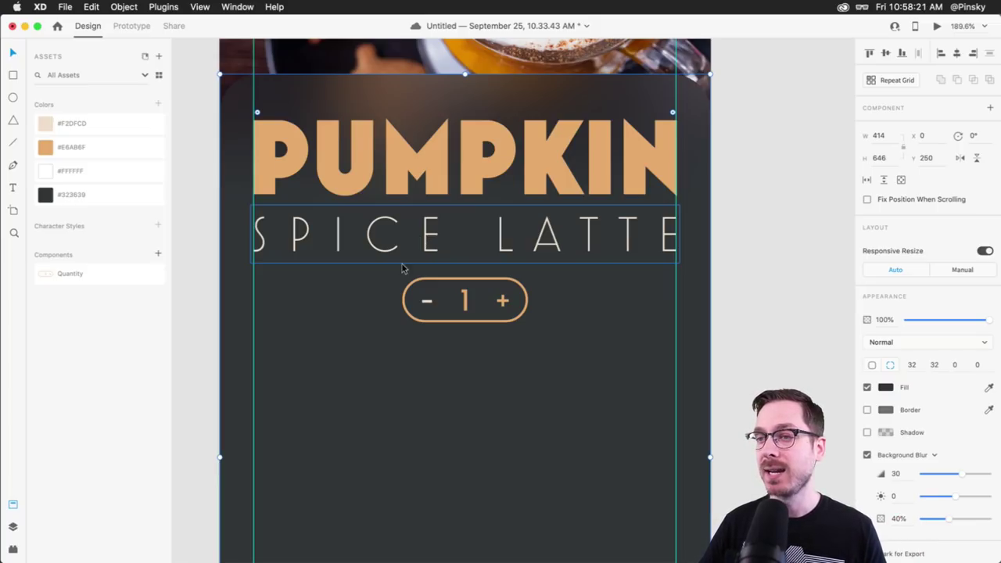
pyautogui.scroll(-2, 352, 386)
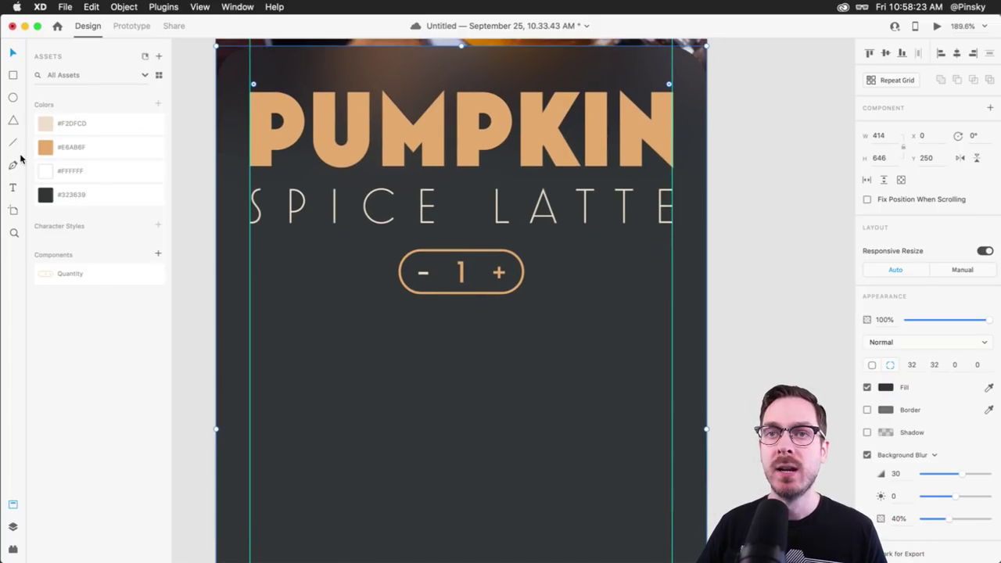
pyautogui.click(12, 188)
pyautogui.moveTo(251, 318); pyautogui.dragTo(671, 399)
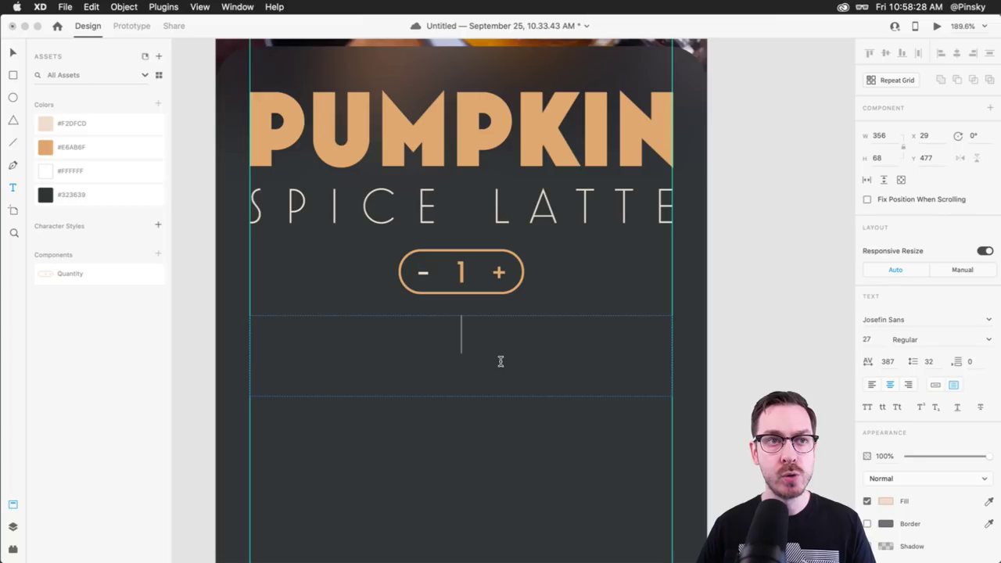
pyautogui.write('Hello!')
pyautogui.press('Escape')
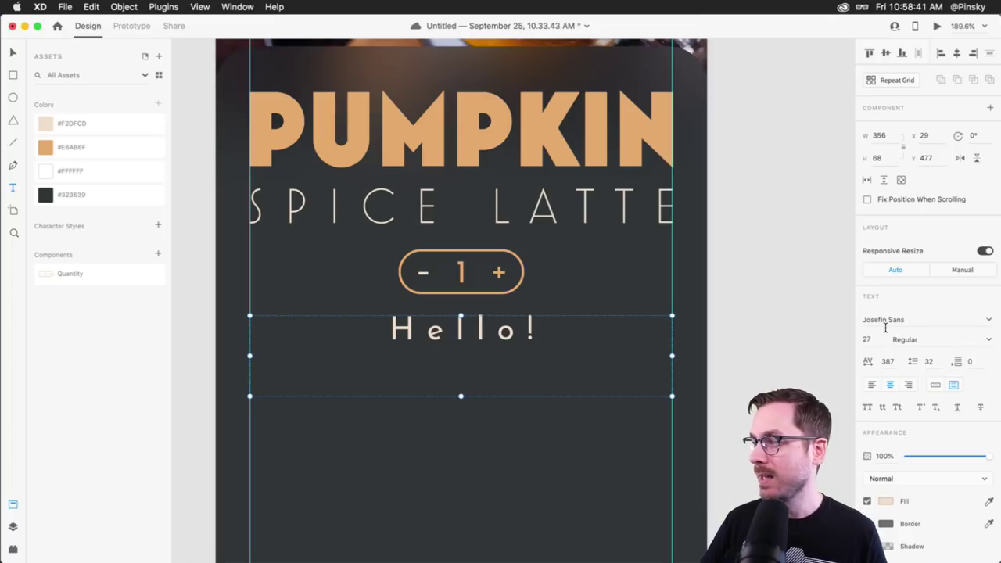
# Set the placeholder text's character spacing to 0 and its font size to 18
pyautogui.click(887, 362)
pyautogui.write('0')
pyautogui.press('Return')
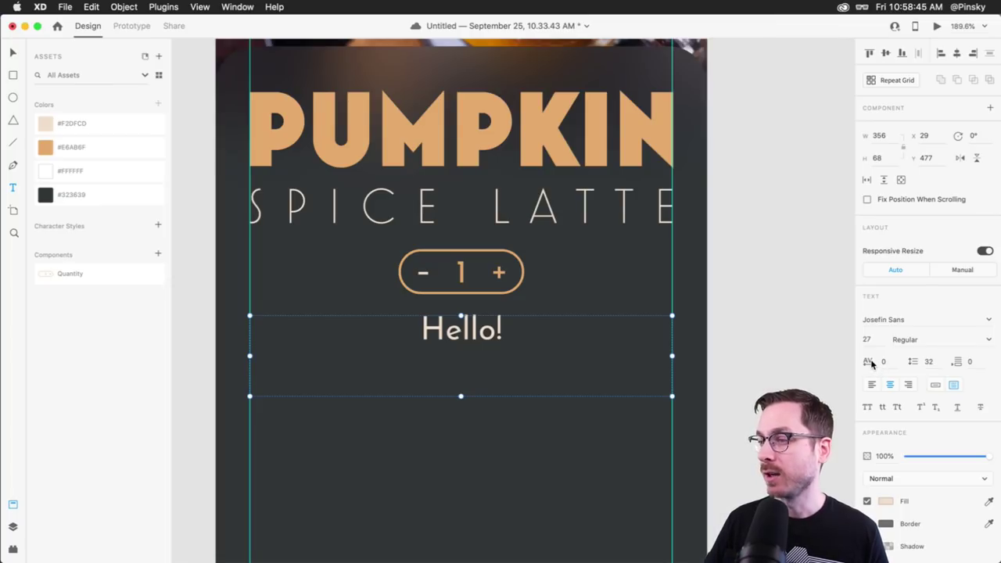
pyautogui.click(931, 363)
pyautogui.click(868, 340)
pyautogui.write('18')
pyautogui.press('Return')
pyautogui.click(441, 328)
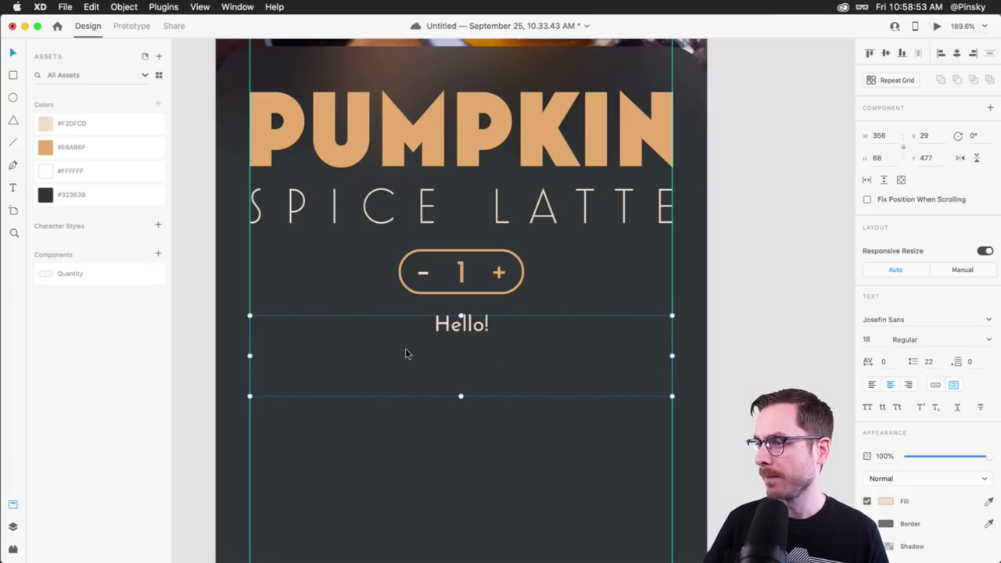
# Replace the placeholder with "Celebrate the start of Fall with everyone's favorite drink. Enjoy hot or chilled."
pyautogui.doubleClick(483, 327)
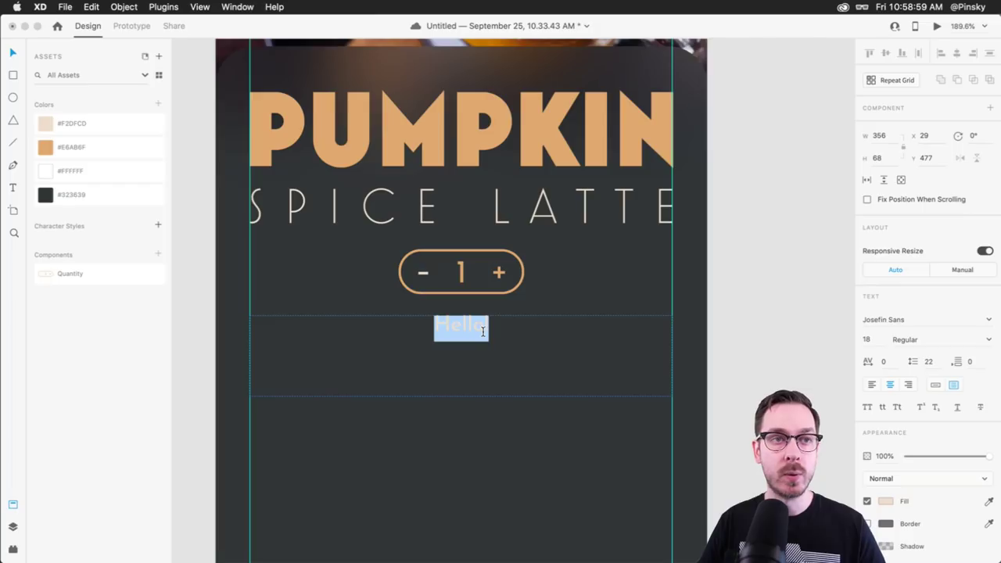
pyautogui.press('BackSpace')
pyautogui.write('Celebr')
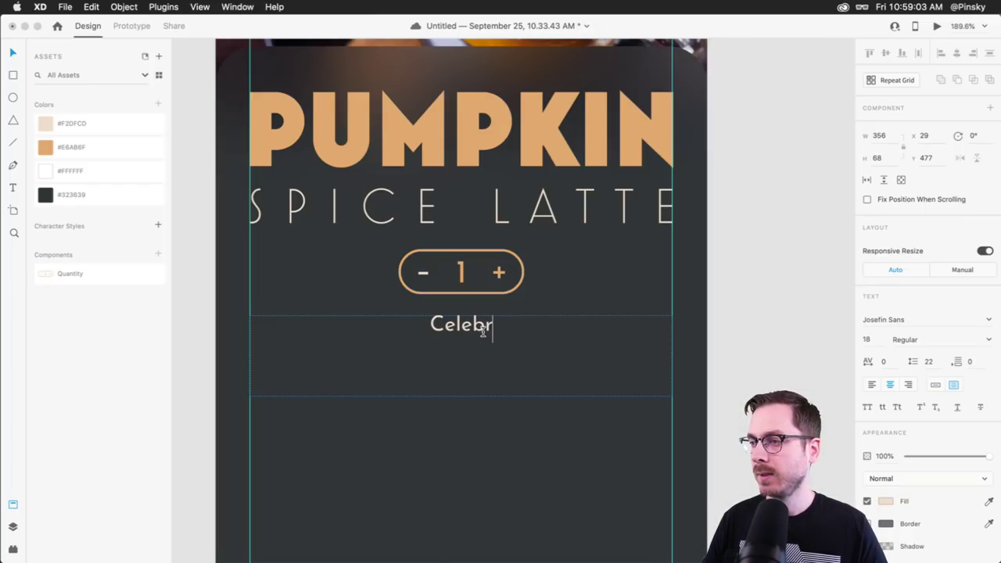
pyautogui.write('ate the star')
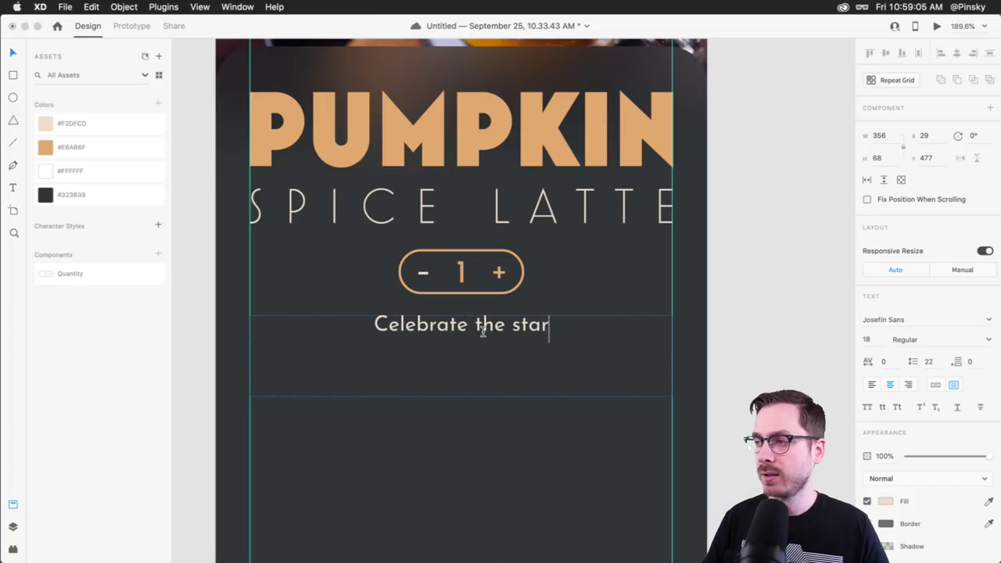
pyautogui.write("t of Fall with everyone's fa")
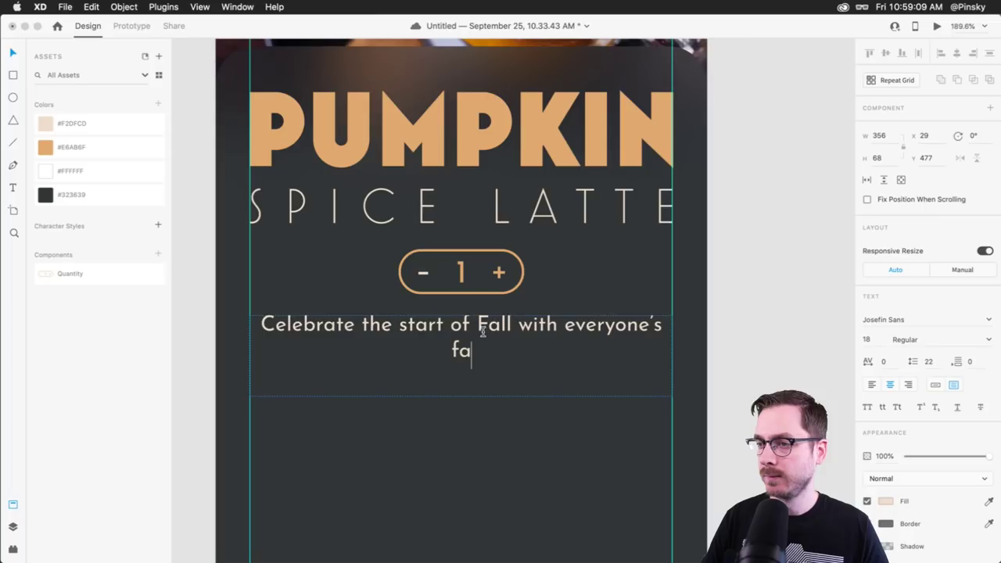
pyautogui.write('vorite d')
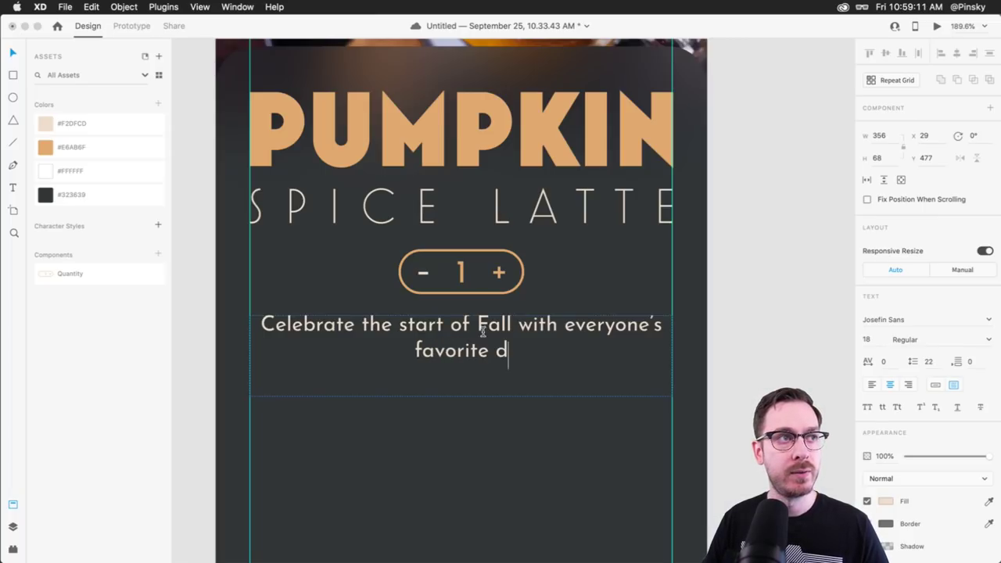
pyautogui.write('rink. Enjoy how')
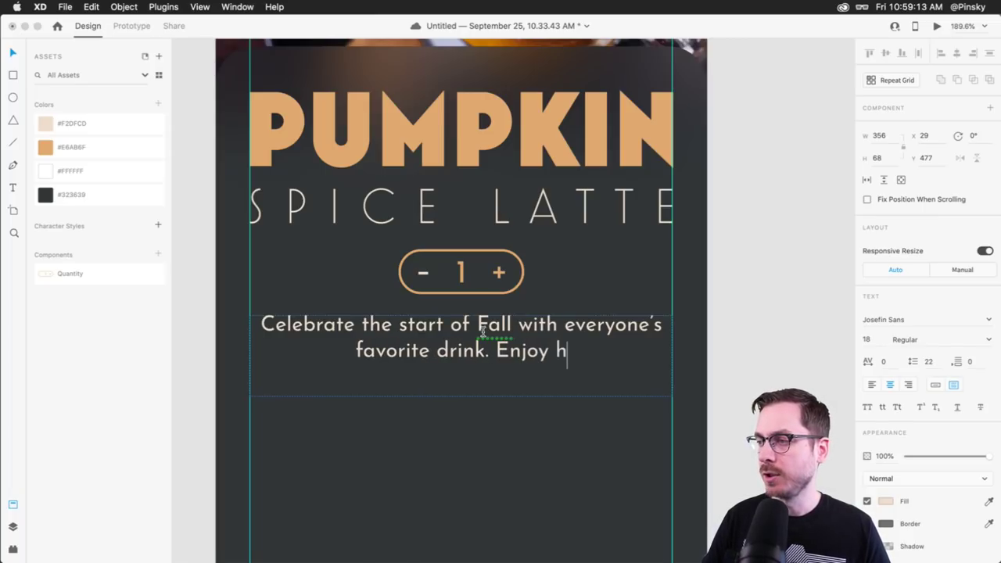
pyautogui.press('BackSpace')
pyautogui.press('BackSpace')
pyautogui.write('t or f')
pyautogui.press('BackSpace')
pyautogui.write('chilled.')
pyautogui.press('Escape')
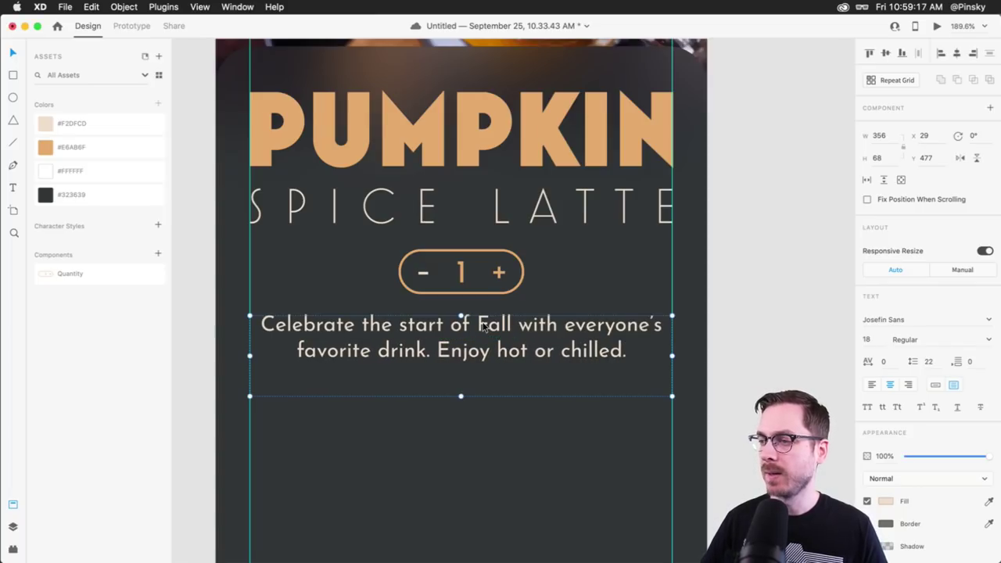
# Fit the description text box's height to its text and check the layout in the preview
pyautogui.doubleClick(462, 396)
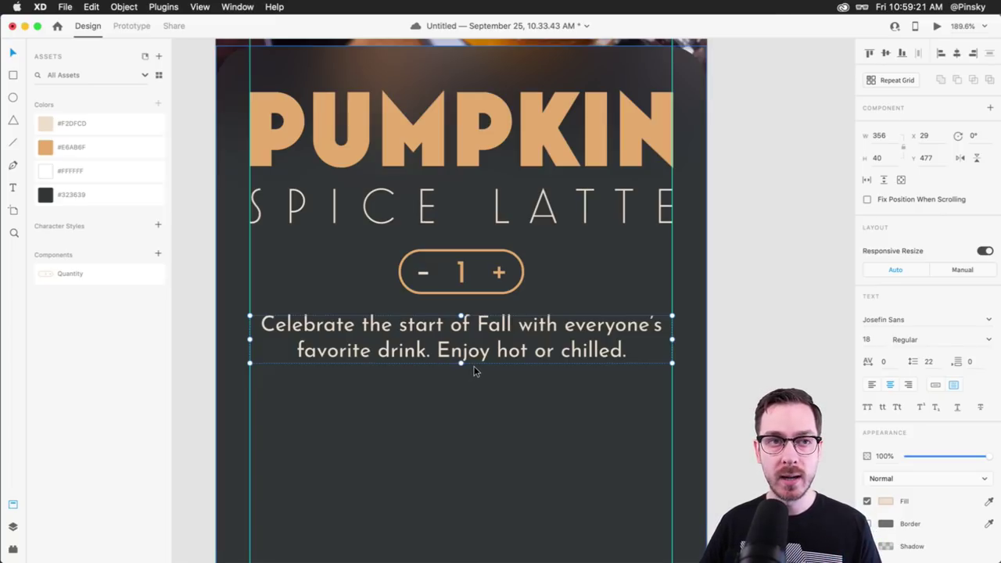
pyautogui.press('super+Return')
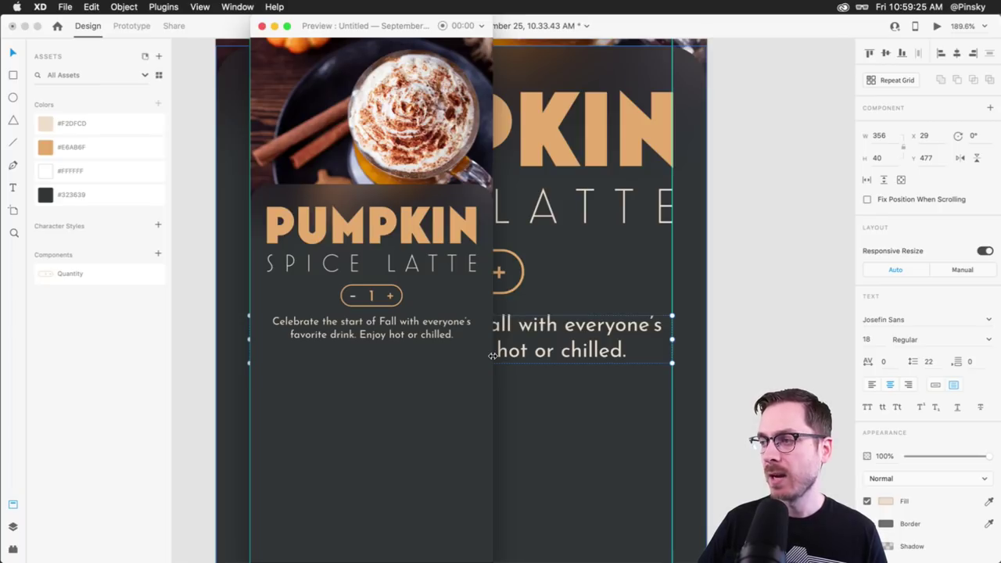
pyautogui.click(517, 332)
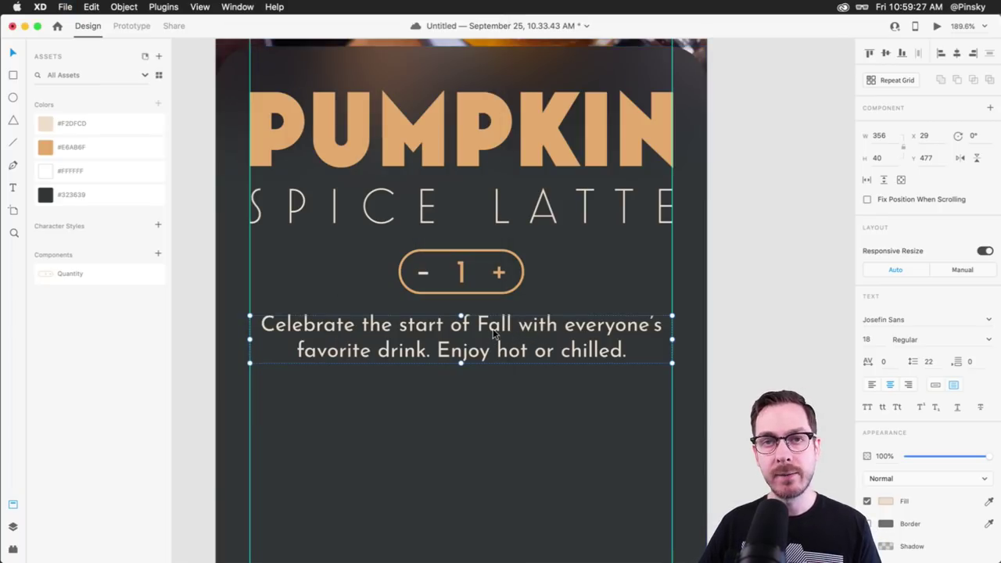
# Try the Mostra Nuova font on the description with a refitted box in the preview, and undo these changes
pyautogui.click(882, 327)
pyautogui.write('Mostra Nuova')
pyautogui.press('Return')
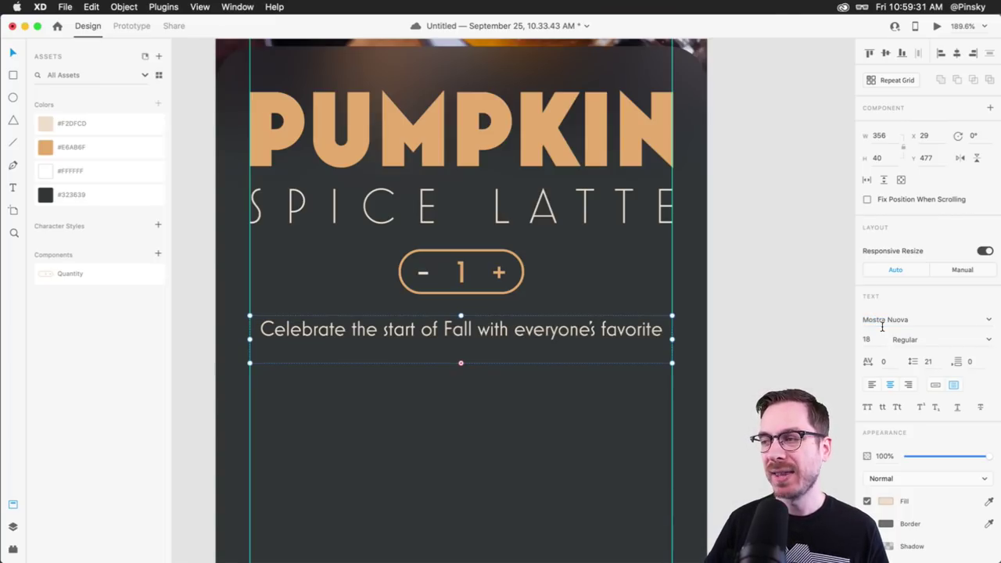
pyautogui.doubleClick(460, 364)
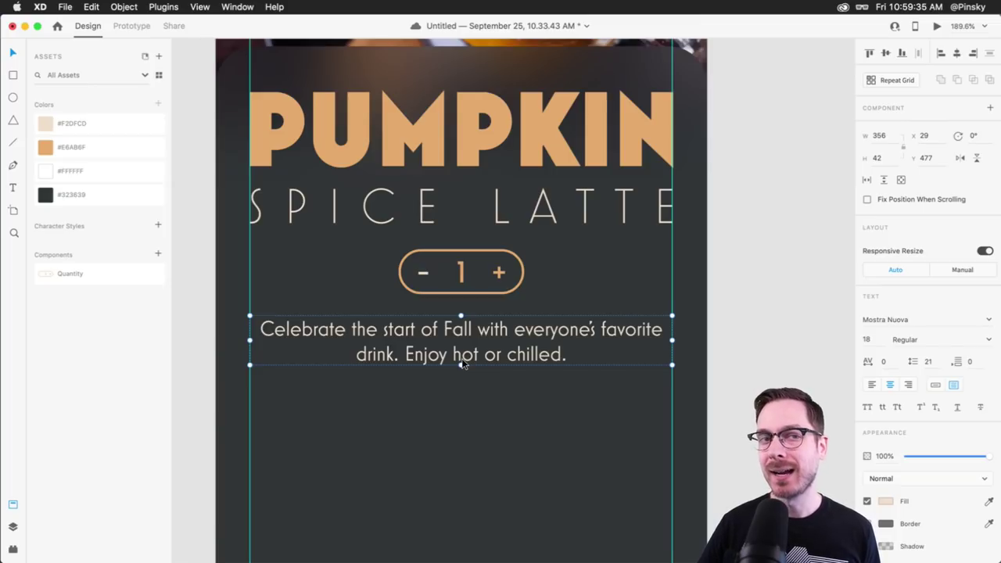
pyautogui.press('super+Return')
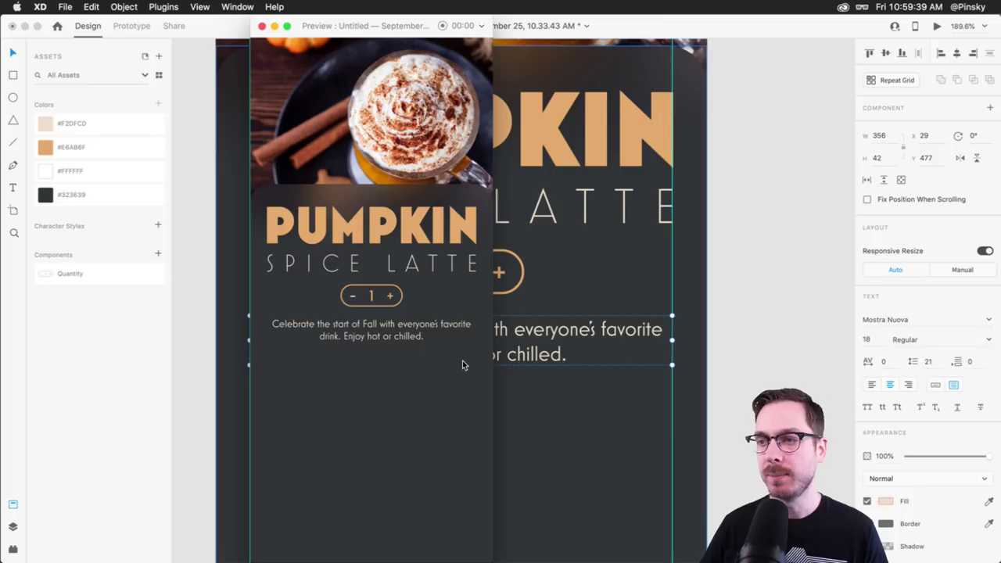
pyautogui.press('super+w')
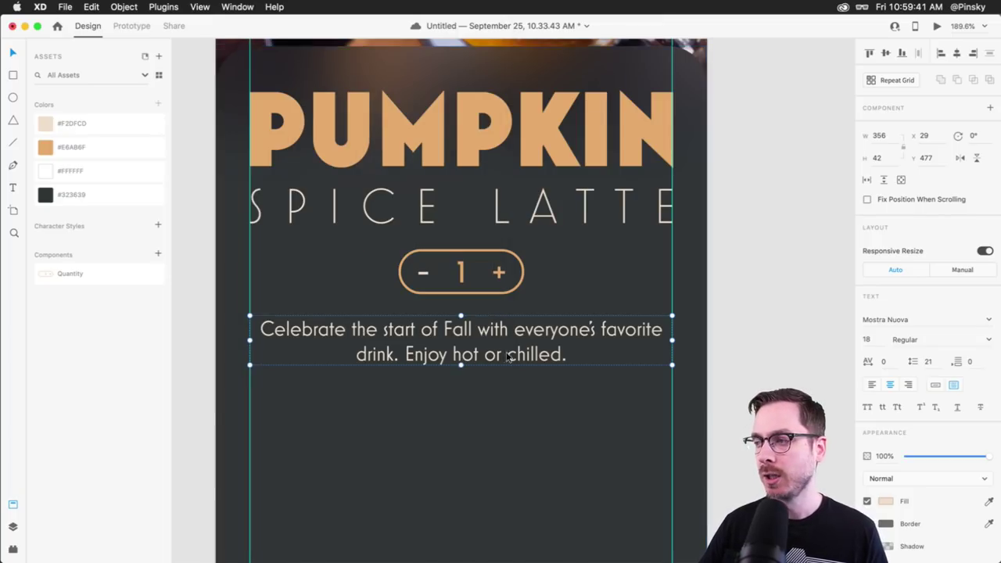
pyautogui.press('super+z')
pyautogui.press('super+z')
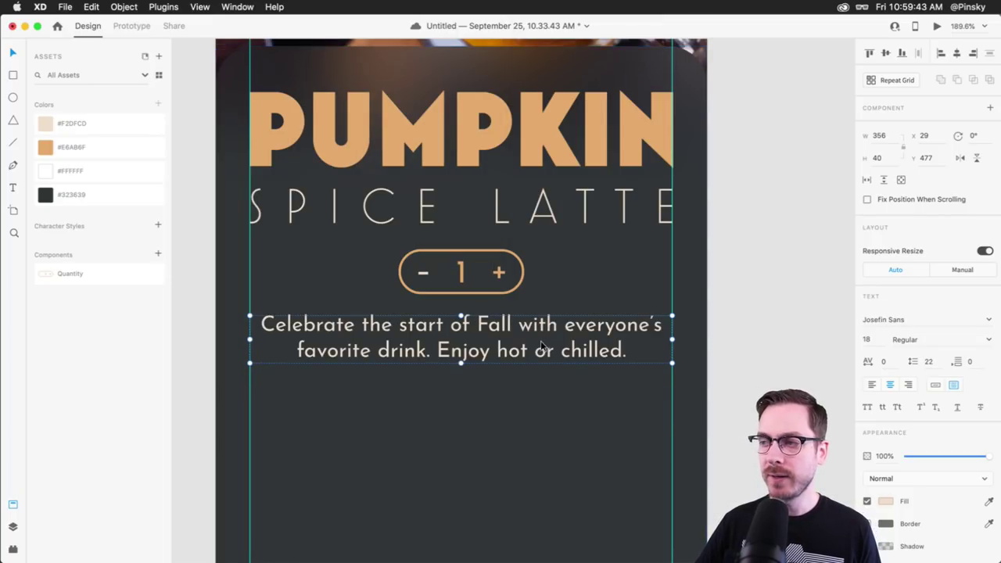
# Change the description's font to Poppins and refit the text box's height to the text
pyautogui.click(913, 324)
pyautogui.write('Poppins')
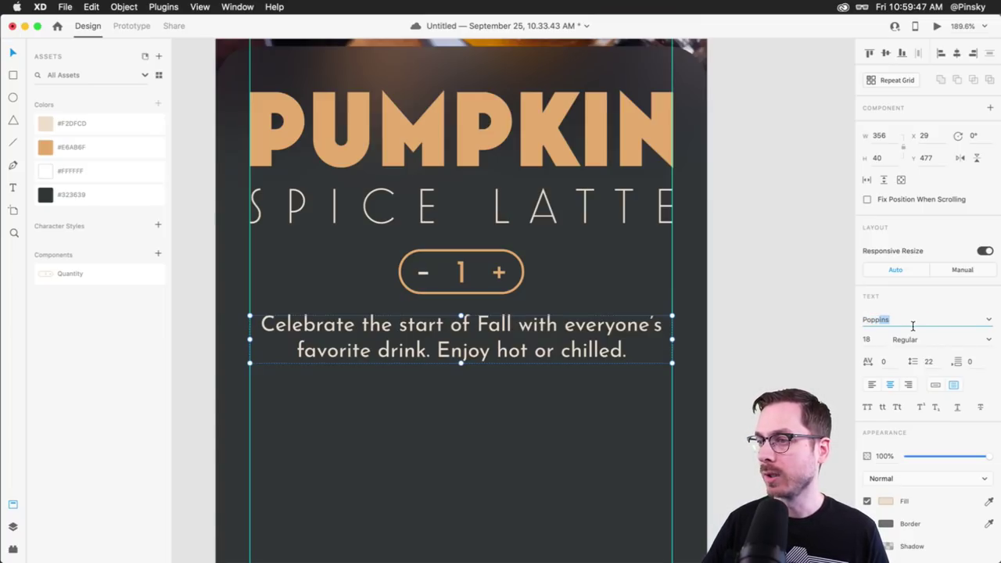
pyautogui.press('Return')
pyautogui.doubleClick(461, 362)
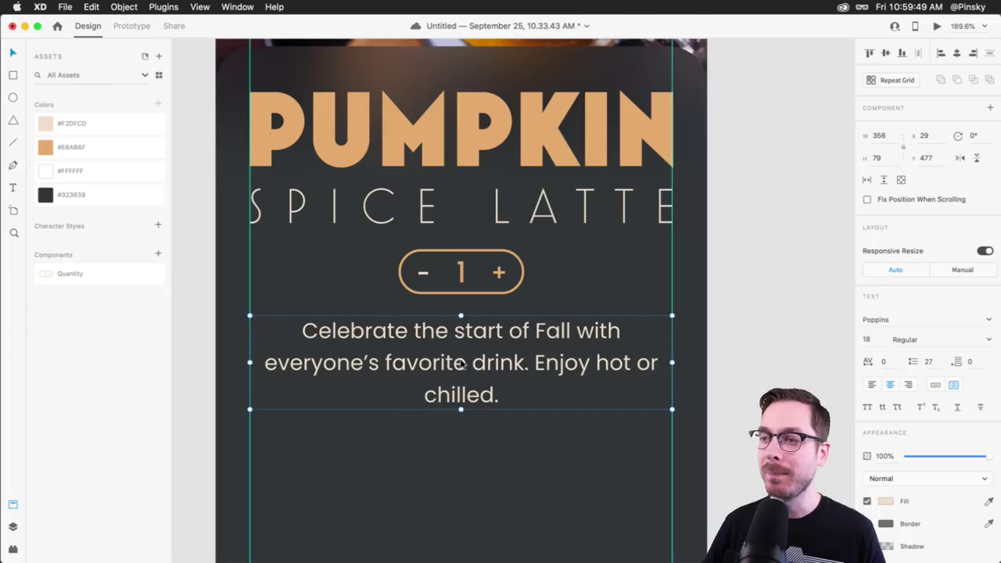
# Compare description font sizes 16 and 14, keep 16 after checking the preview, and fit the text box's height to its text
pyautogui.click(875, 341)
pyautogui.write('16')
pyautogui.press('Return')
pyautogui.write('1')
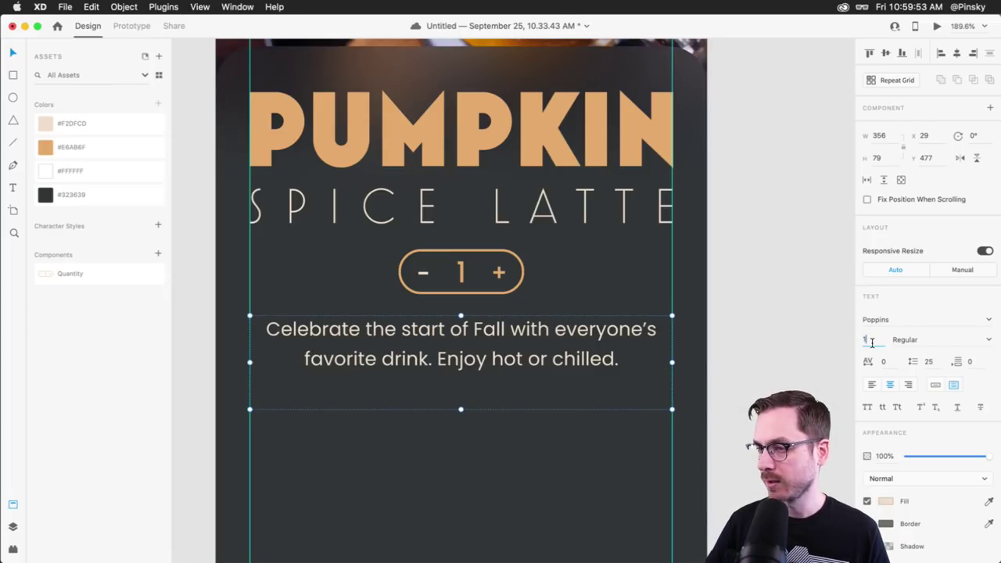
pyautogui.write('4')
pyautogui.press('Return')
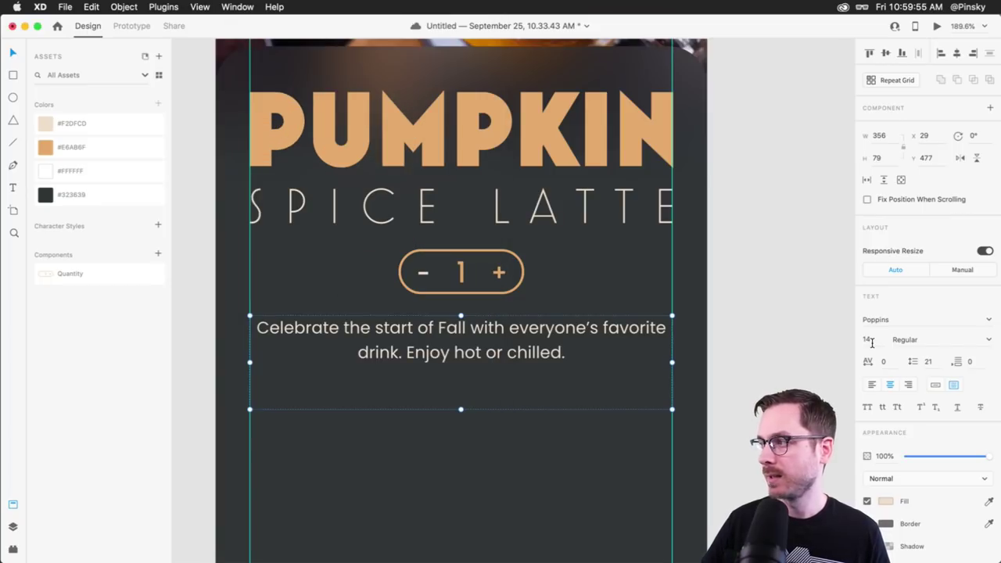
pyautogui.press('Return')
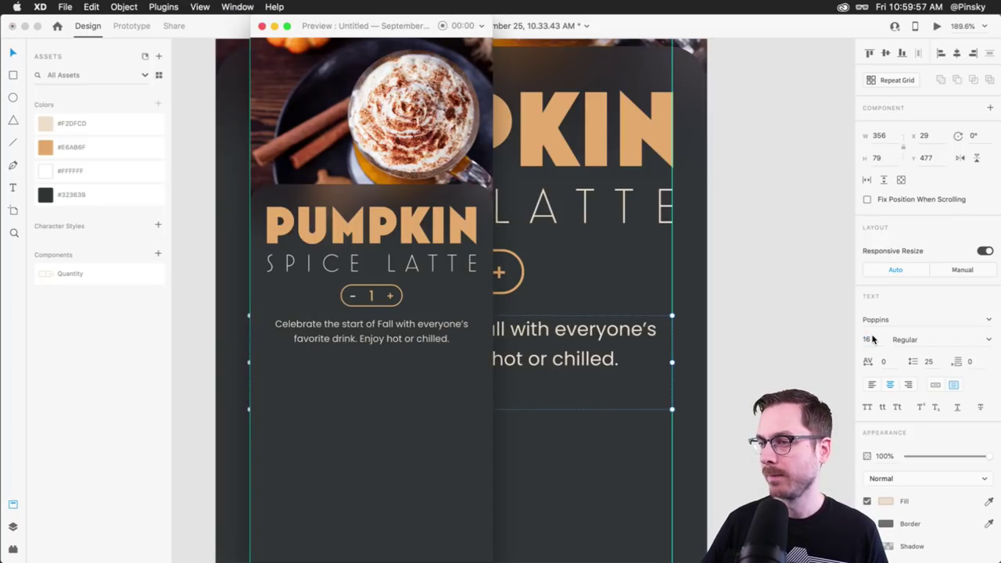
pyautogui.click(818, 335)
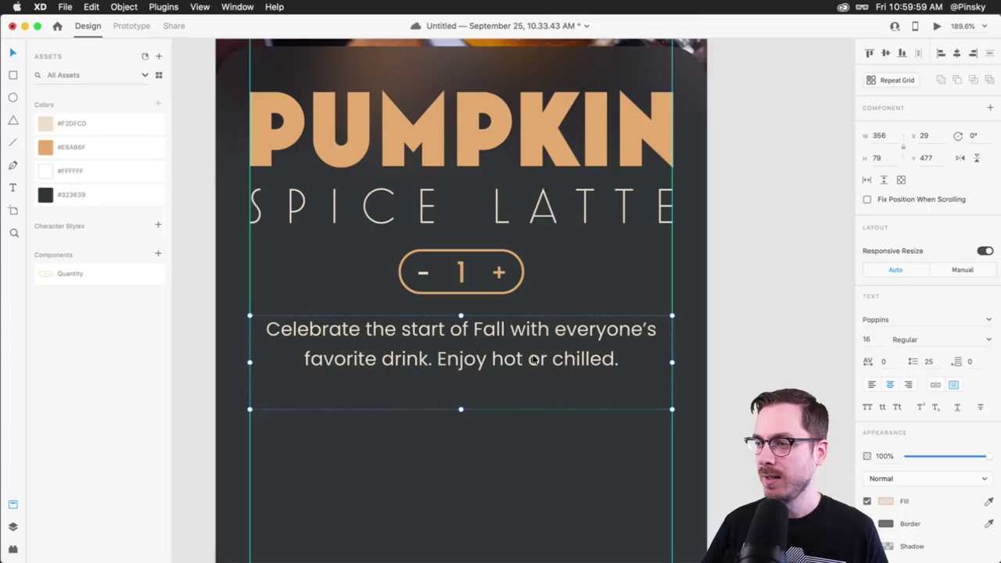
pyautogui.doubleClick(461, 408)
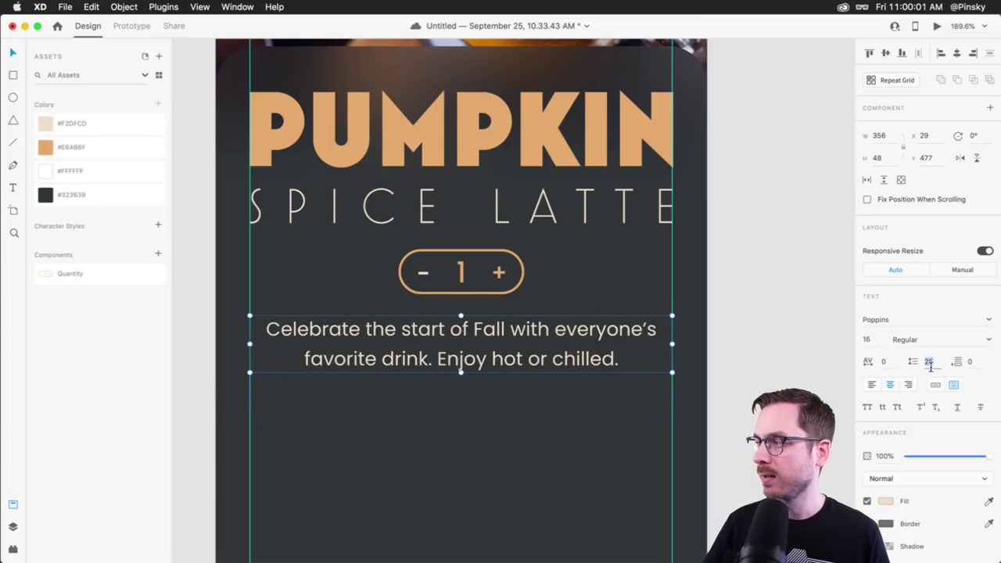
# Reduce the description's line spacing to 21
pyautogui.press('Down')
pyautogui.press('Down')
pyautogui.press('Down')
pyautogui.press('Down')
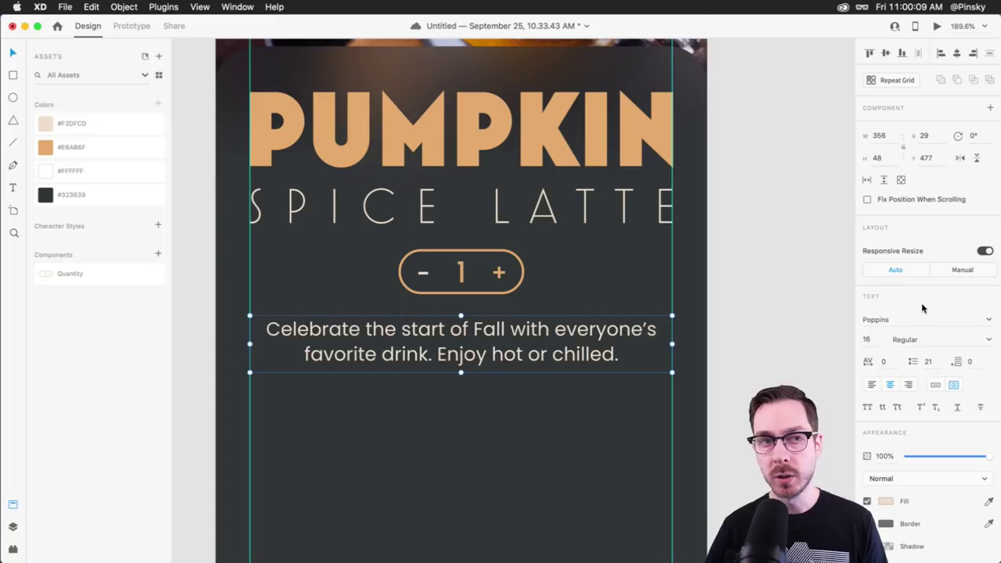
# Try Josefin Sans at size 18 on the description and refit the text box's height
pyautogui.click(937, 327)
pyautogui.write('Josefin San')
pyautogui.press('Return')
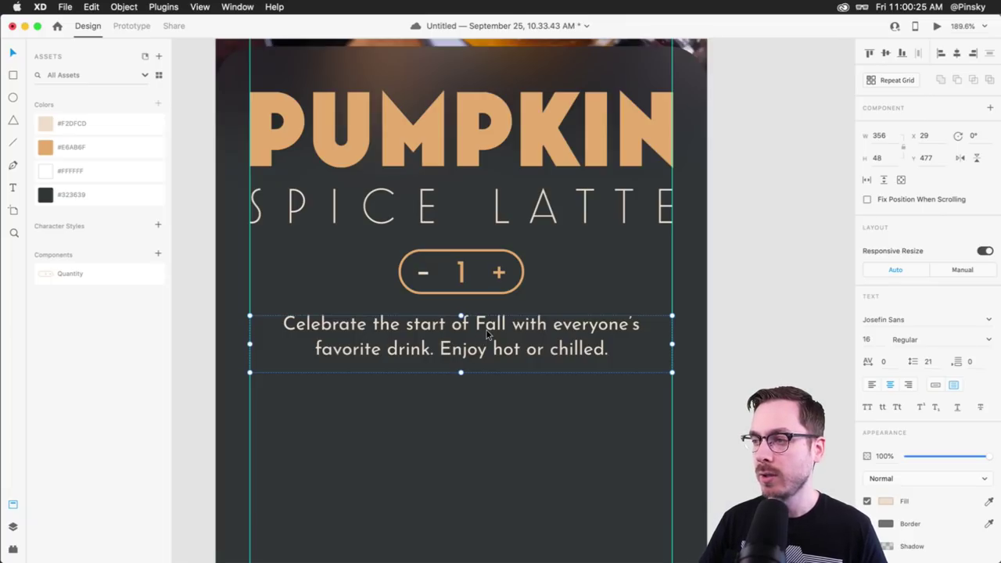
pyautogui.click(865, 340)
pyautogui.press('Up')
pyautogui.press('Up')
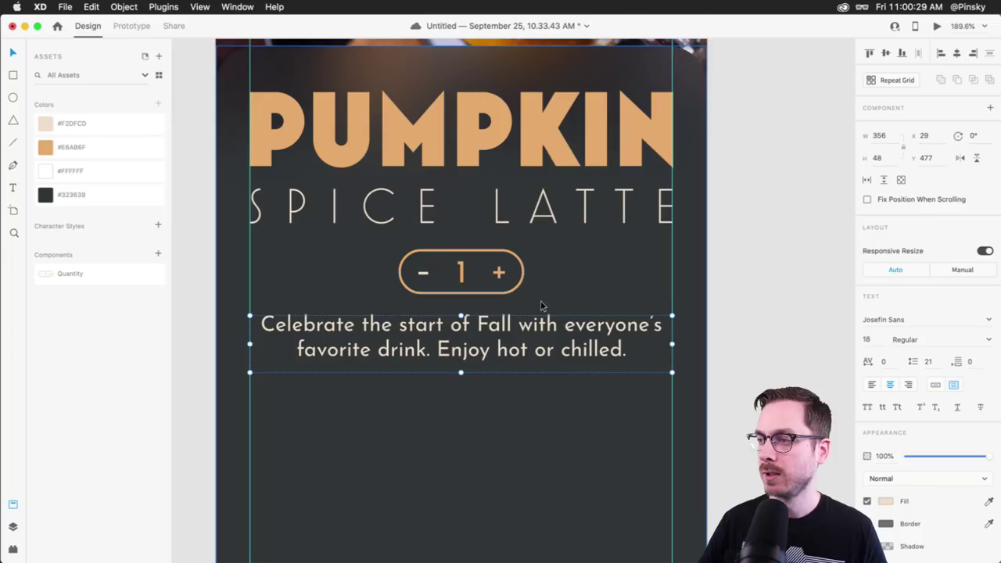
pyautogui.doubleClick(460, 373)
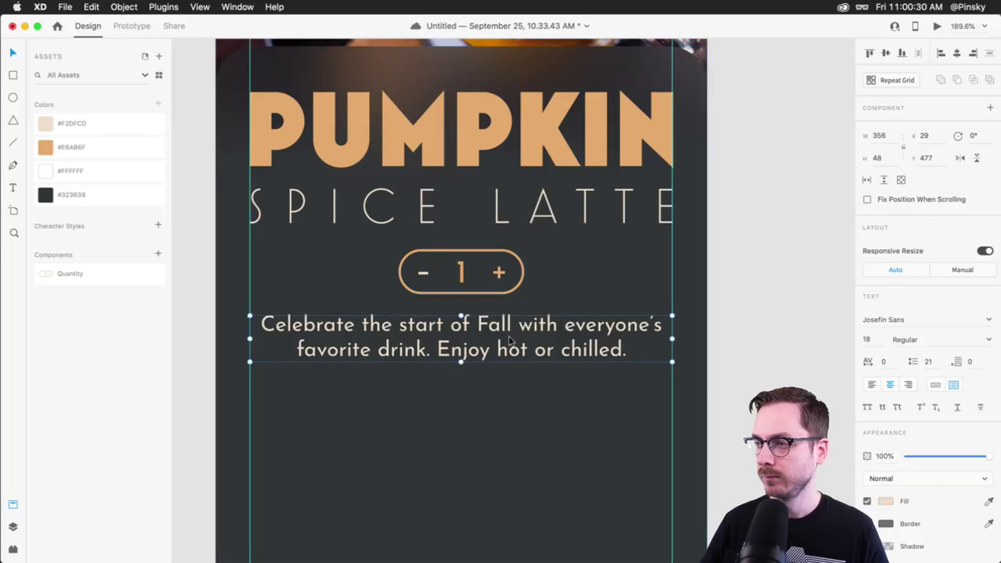
# Try the description closer to the quantity selector, at about Y 471, and check it in the preview
pyautogui.moveTo(509, 332); pyautogui.dragTo(509, 325)
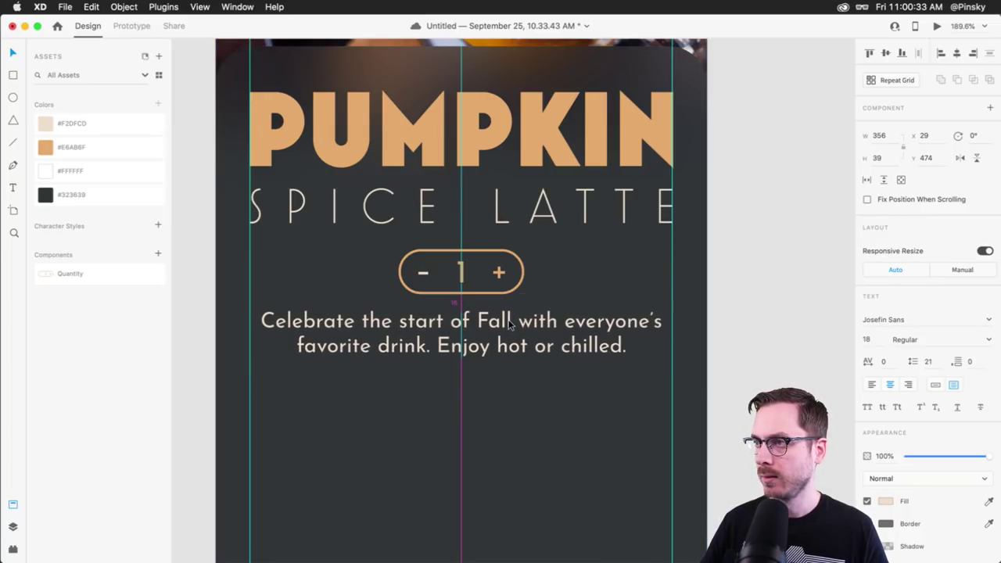
pyautogui.press('super+Return')
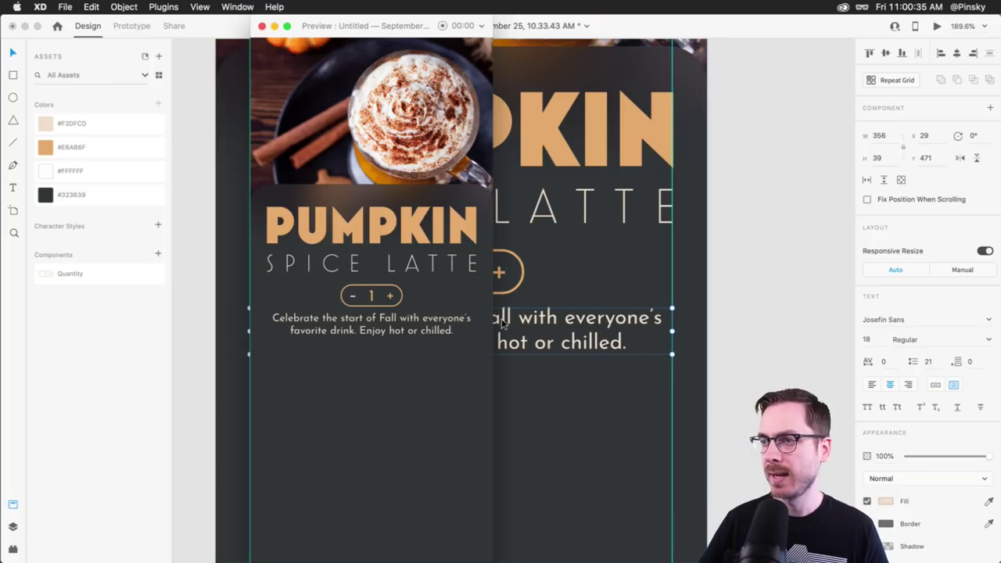
pyautogui.press('super+w')
# Lower the description to about Y 496 and the quantity selector to about Y 432, and check the spacing in the preview
pyautogui.moveTo(469, 320); pyautogui.dragTo(474, 352)
pyautogui.moveTo(463, 275); pyautogui.dragTo(462, 286)
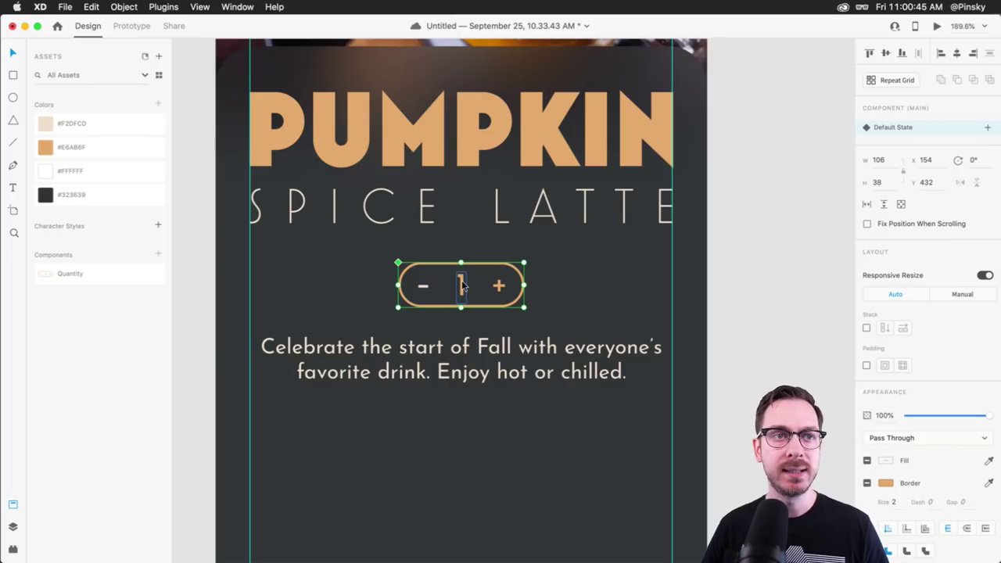
pyautogui.press('super+Return')
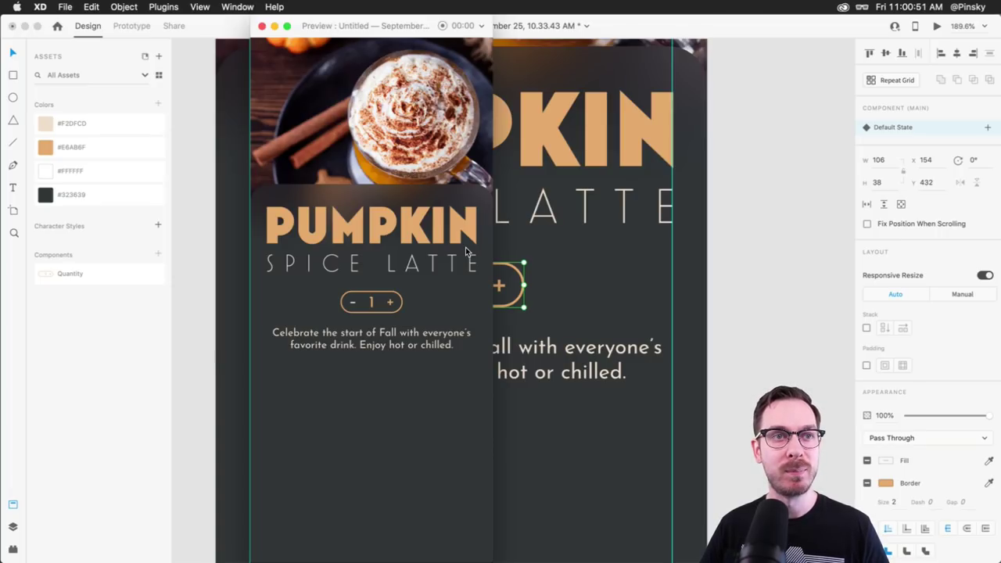
pyautogui.press('super+w')
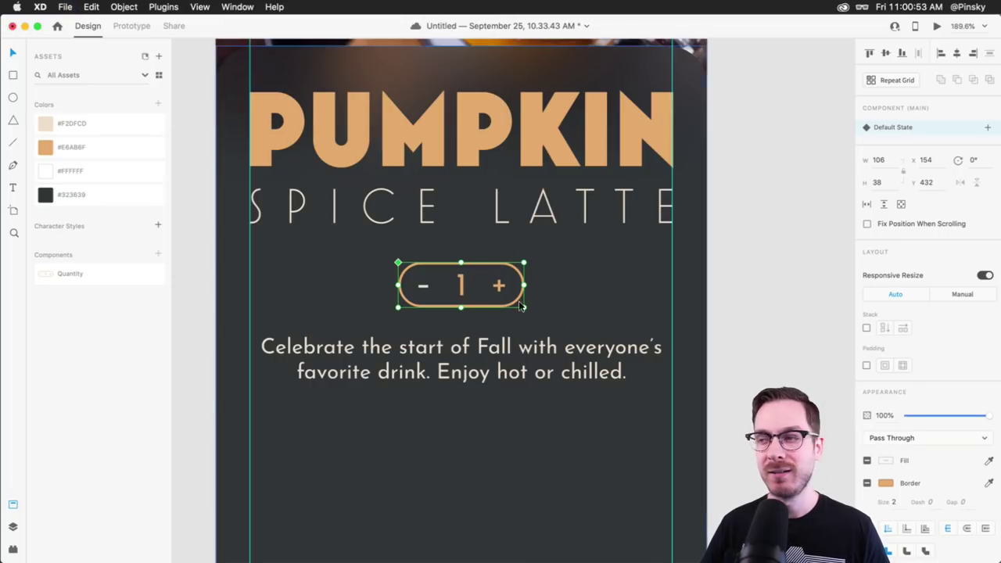
# Switch the description back to Poppins at size 16, extend its text box to a height of about 44, and check the preview
pyautogui.click(485, 363)
pyautogui.click(930, 328)
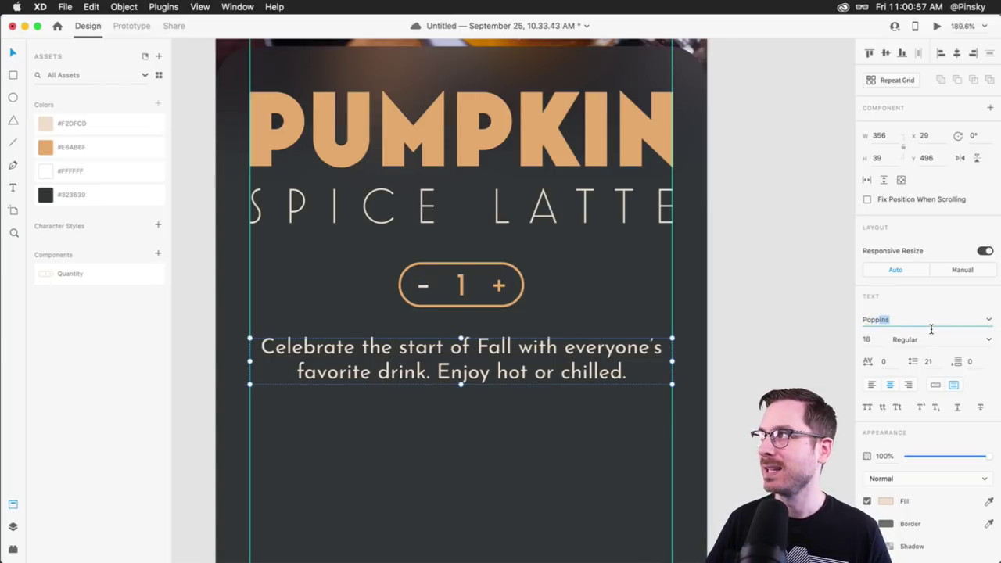
pyautogui.press('Return')
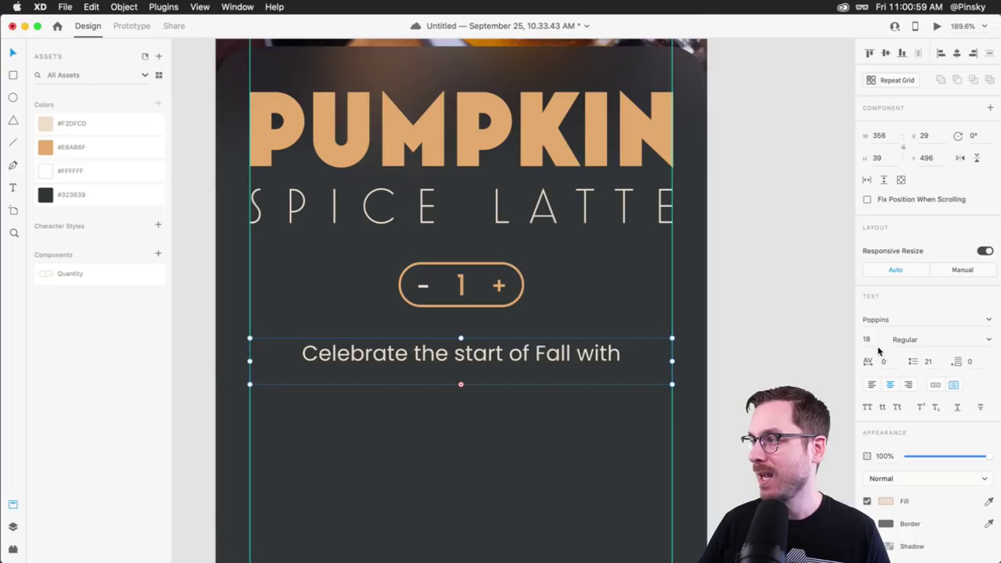
pyautogui.write('16')
pyautogui.press('Return')
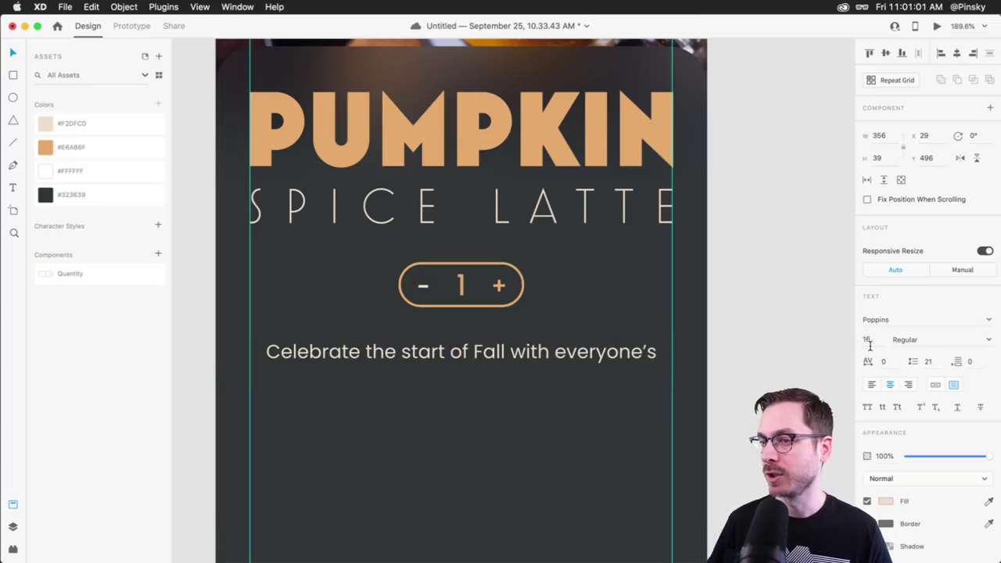
pyautogui.moveTo(461, 382); pyautogui.dragTo(461, 388)
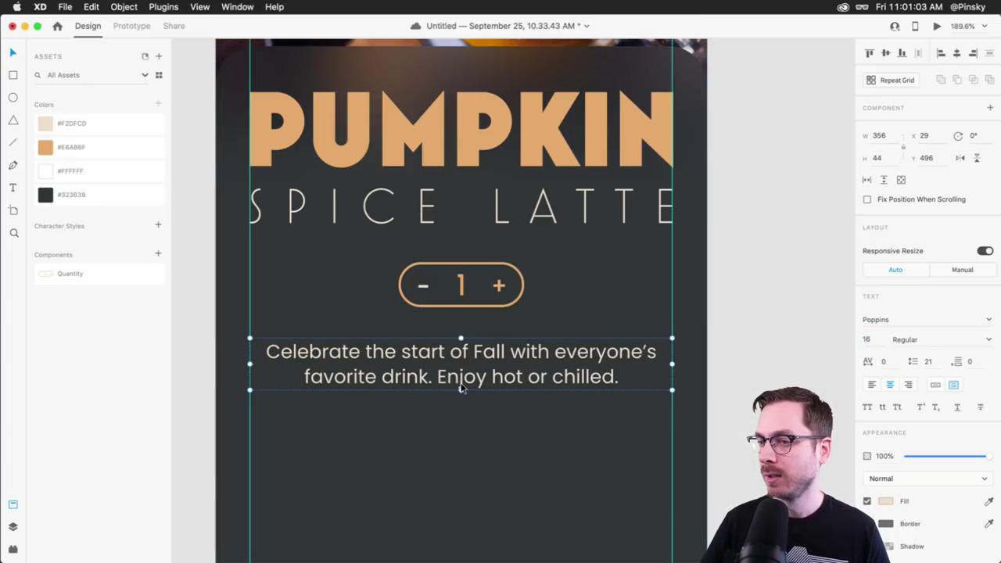
pyautogui.press('super+Return')
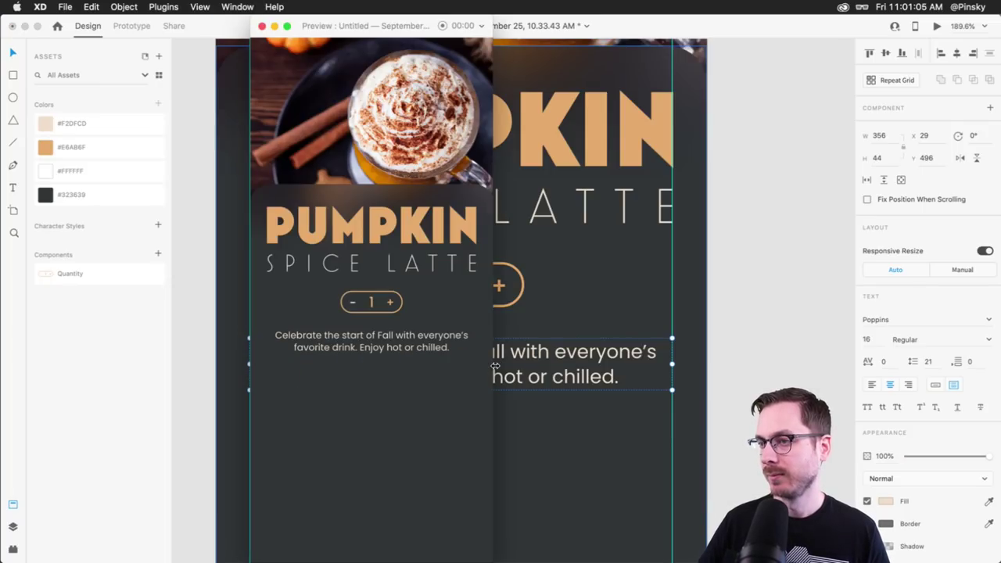
pyautogui.click(594, 354)
# Move the description down to about Y 503 and the quantity selector to about Y 434, and check the spacing in the preview
pyautogui.moveTo(590, 352); pyautogui.dragTo(592, 359)
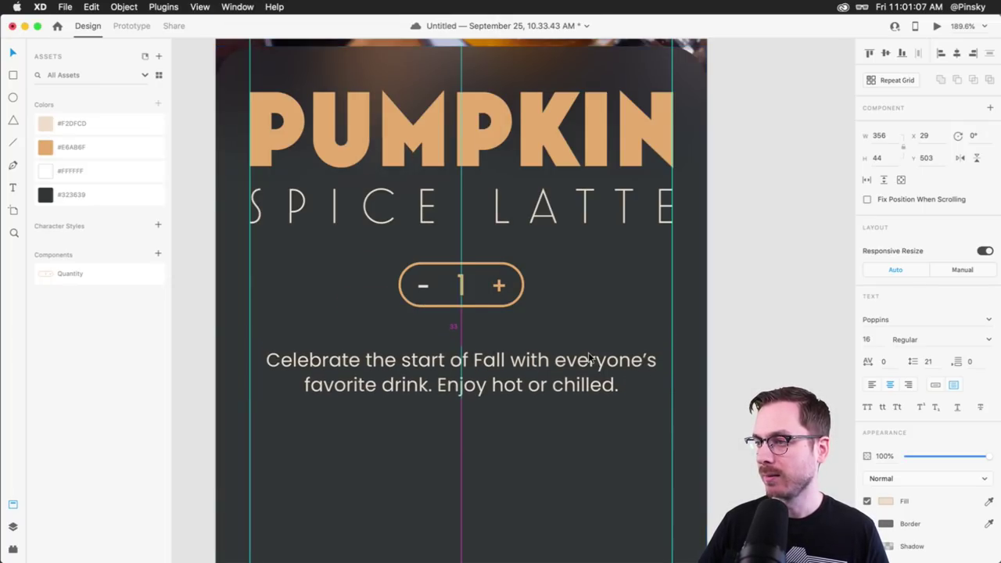
pyautogui.keyDown('shift'); pyautogui.click(460, 284); pyautogui.keyUp('shift')
pyautogui.moveTo(460, 285); pyautogui.dragTo(460, 290)
pyautogui.click(459, 286)
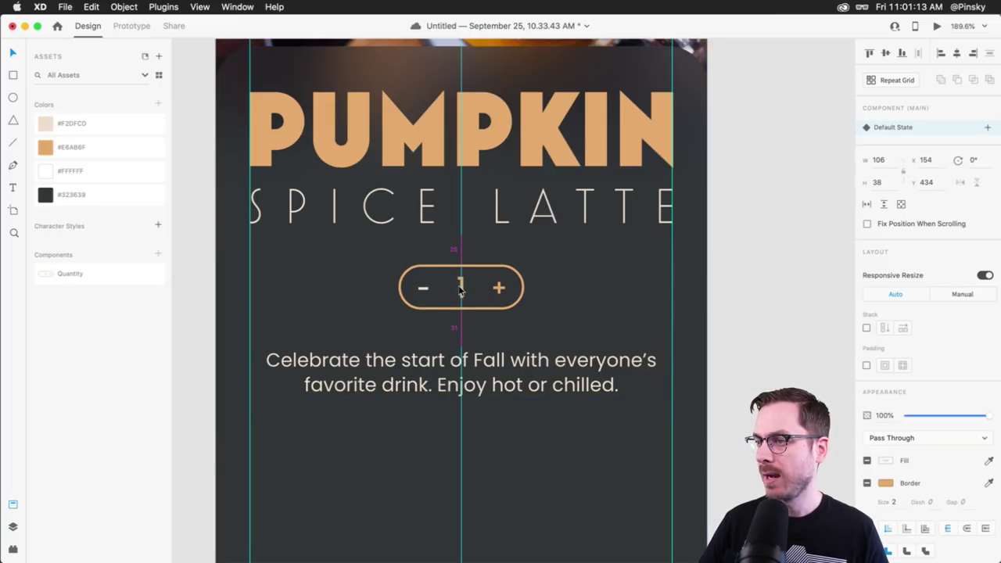
pyautogui.press('super+Return')
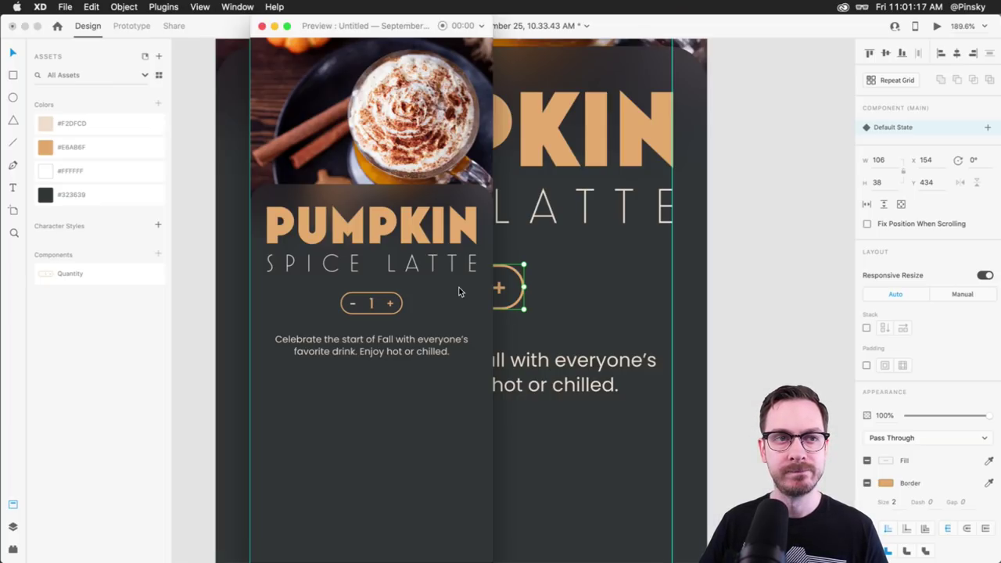
pyautogui.press('super+w')
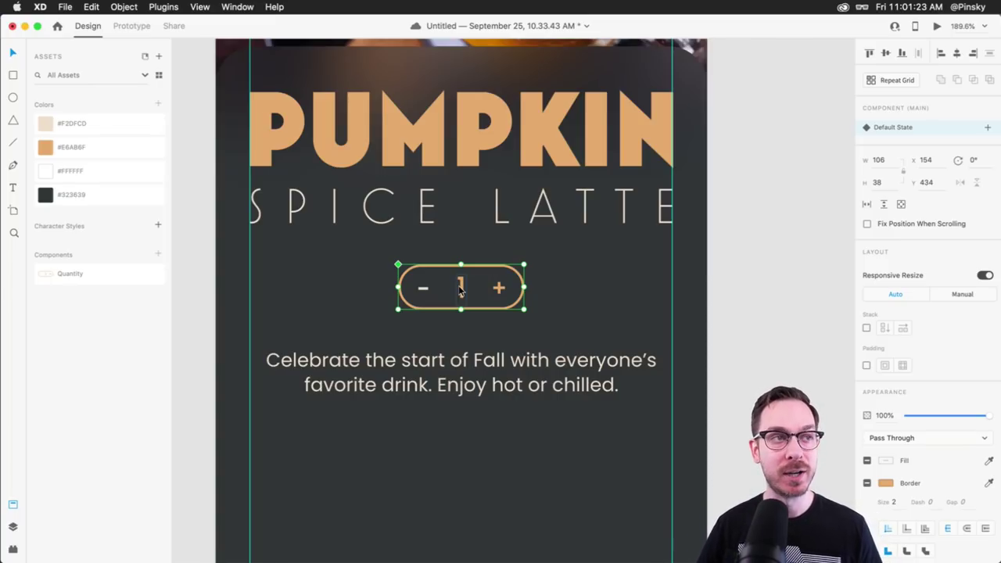
# Save the description's Poppins 16 pt text formatting as a character style in the document assets
pyautogui.click(608, 339)
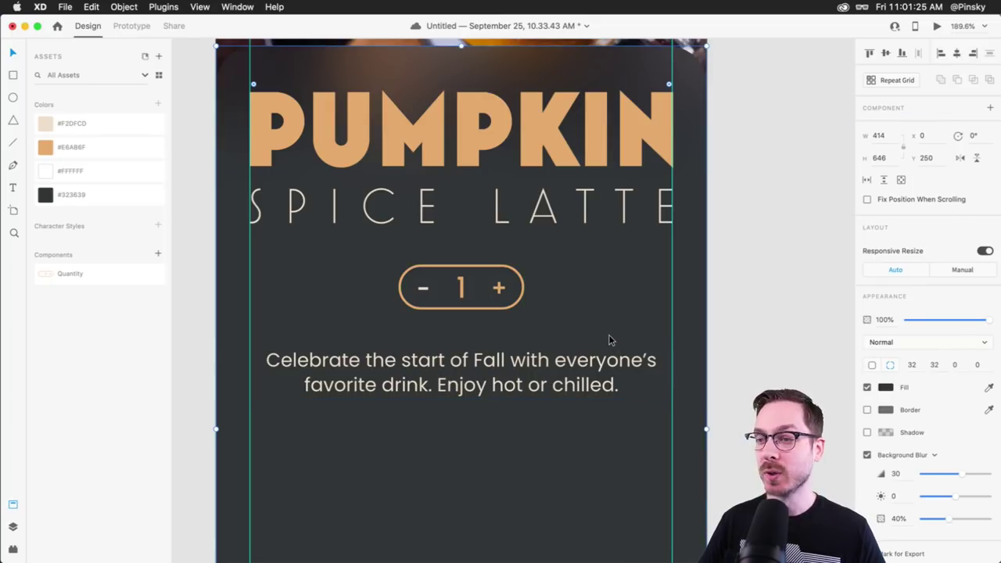
pyautogui.click(455, 372)
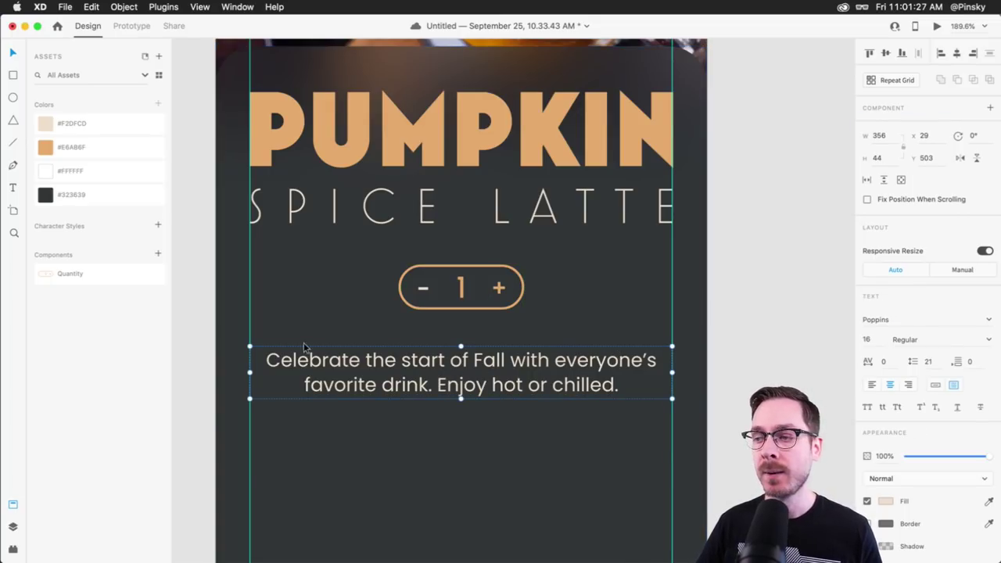
pyautogui.click(159, 225)
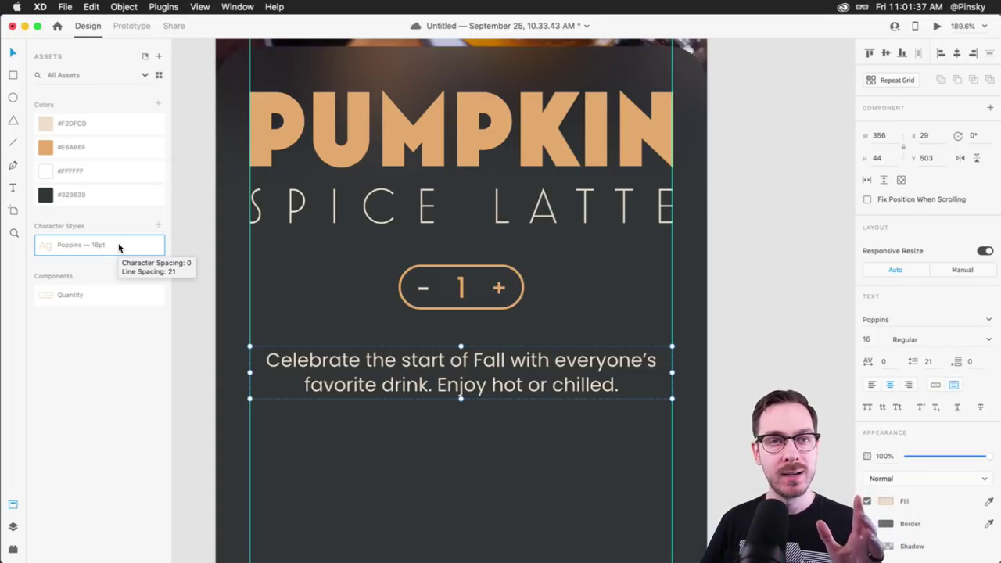
pyautogui.click(780, 302)
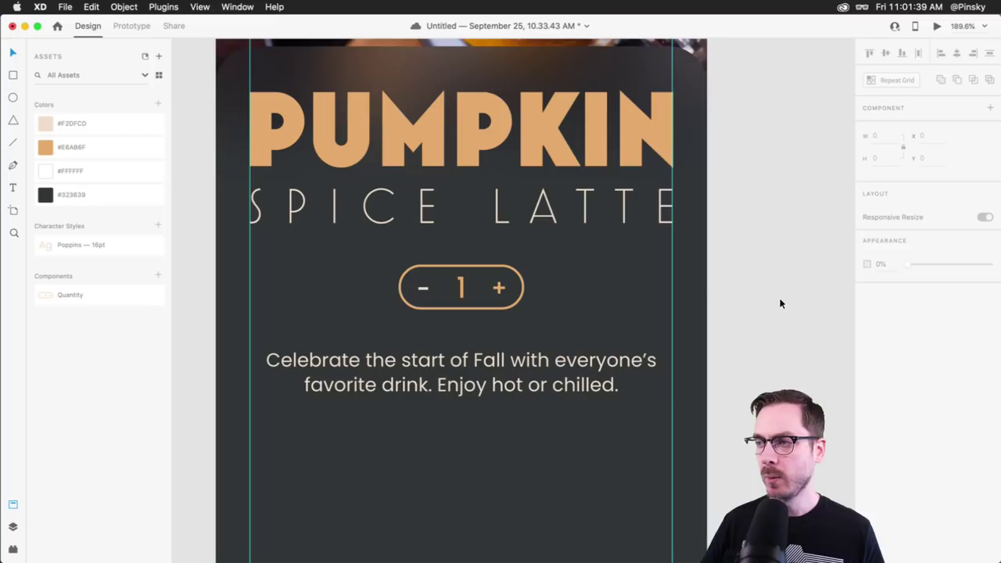
# Draw a rectangle about 356 by 69 between the margin guides below the description, at about Y 567
pyautogui.scroll(-3, 538, 288)
pyautogui.scroll(-1, 515, 319)
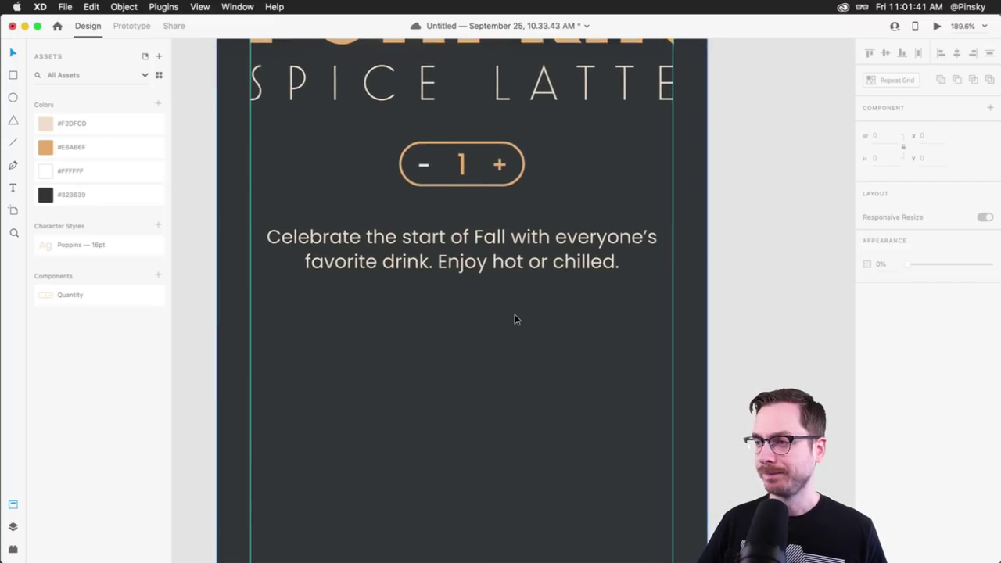
pyautogui.click(479, 255)
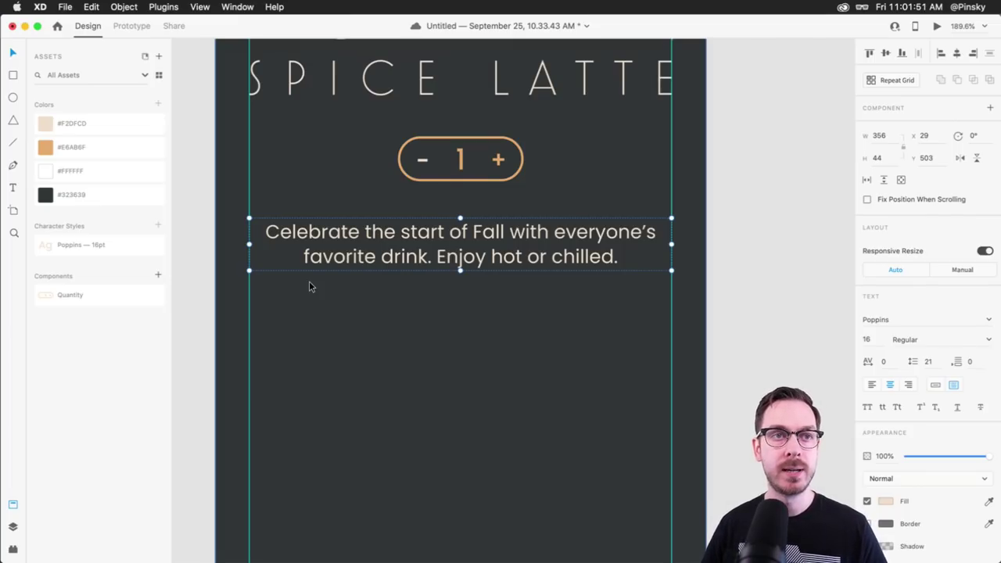
pyautogui.click(309, 286)
pyautogui.scroll(-1, 309, 286)
pyautogui.click(12, 77)
pyautogui.moveTo(251, 282); pyautogui.dragTo(672, 366)
pyautogui.press('v')
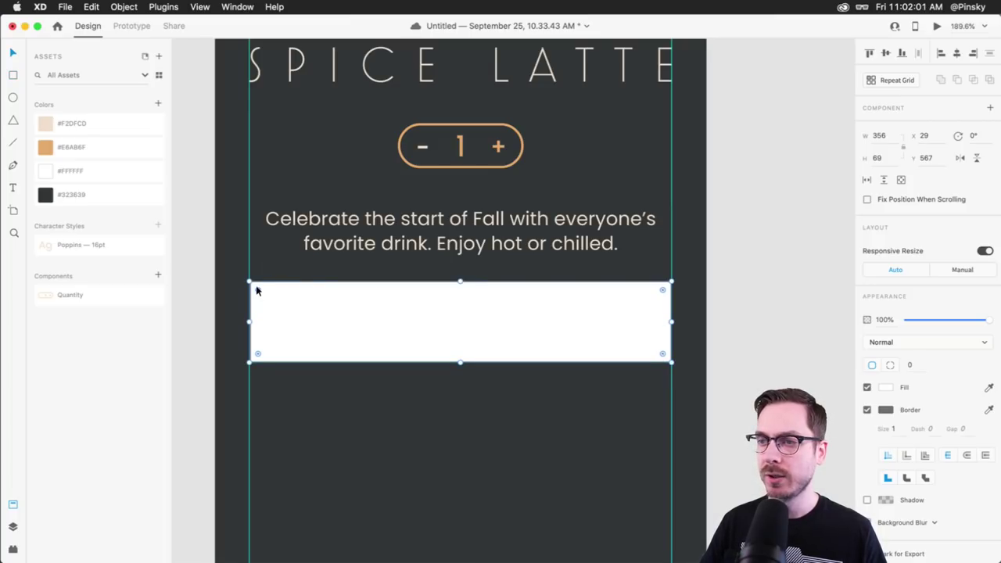
# Round the new rectangle's corners with a radius of 8 and remove its border
pyautogui.moveTo(257, 290)
pyautogui.mouseDown()
pyautogui.moveTo(288, 315)
pyautogui.moveTo(265, 288)
pyautogui.mouseUp()
pyautogui.click(911, 366)
pyautogui.write('8')
pyautogui.press('Return')
pyautogui.click(867, 410)
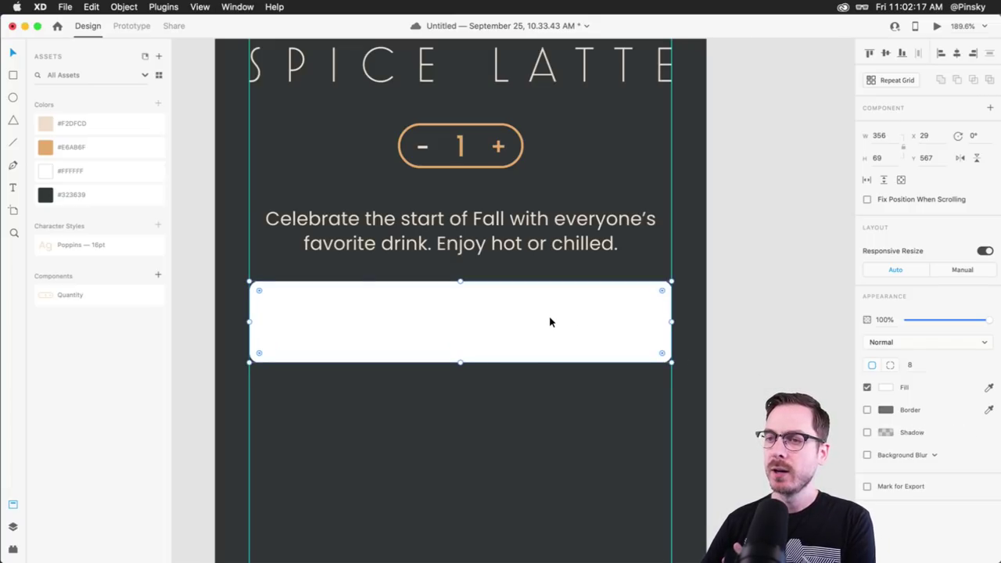
# Change the rounded rectangle's fill to a near-black gray, darker than the card behind it
pyautogui.click(571, 398)
pyautogui.click(885, 388)
pyautogui.moveTo(744, 402); pyautogui.dragTo(745, 408)
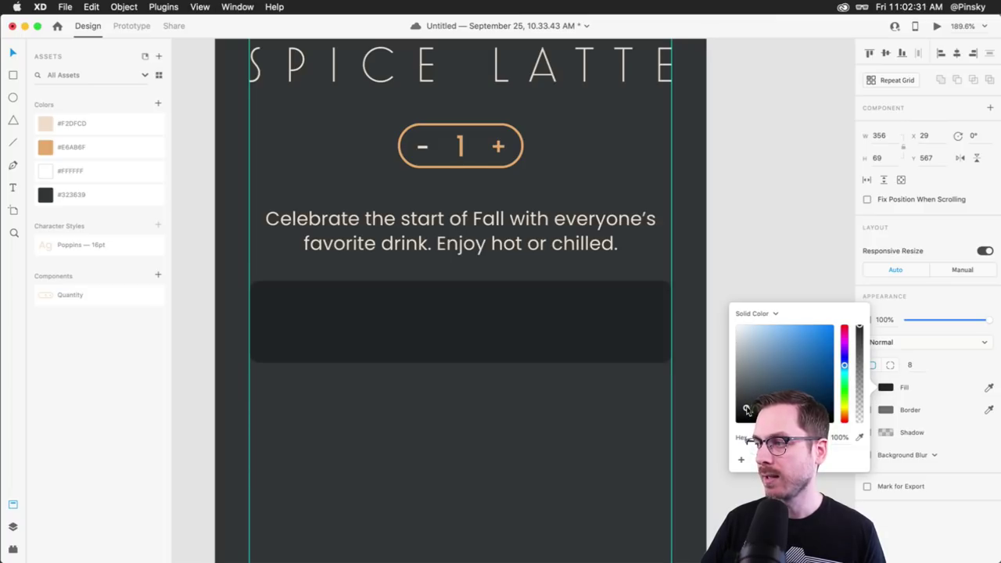
pyautogui.click(901, 493)
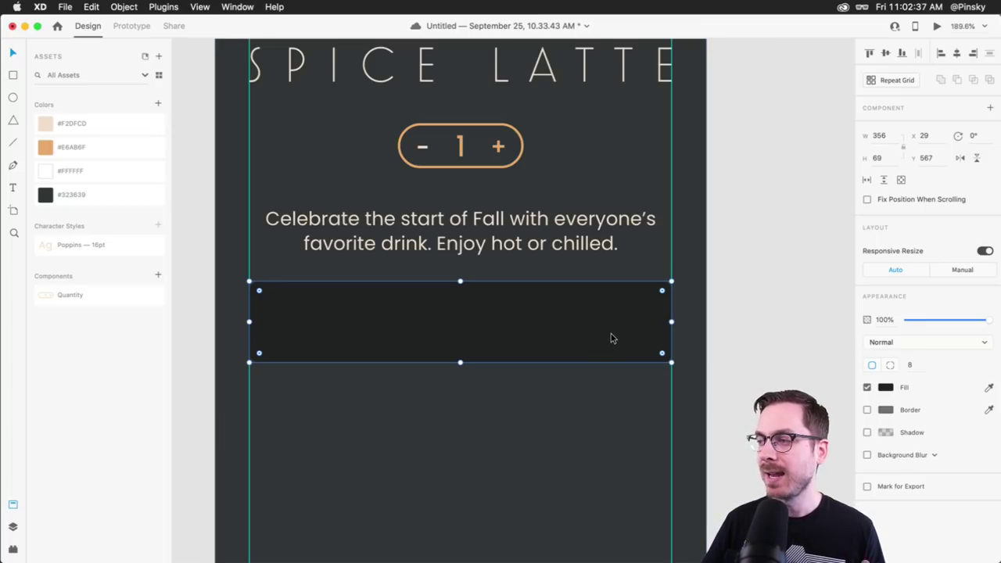
pyautogui.scroll(3, 611, 340)
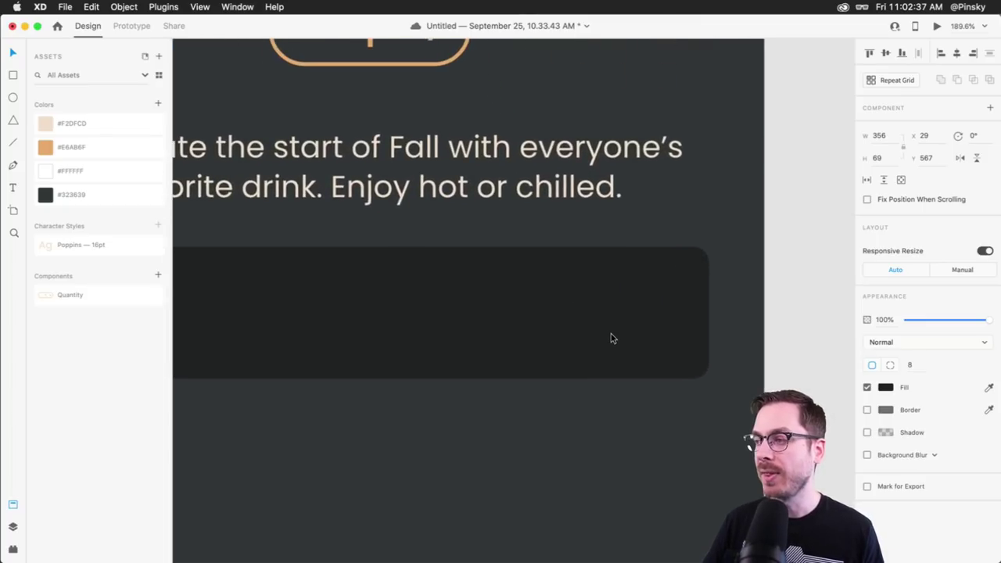
# Add a light-coloured shadow to the dark rounded rectangle below the description, with blur 0 and Y offset 1
pyautogui.click(867, 433)
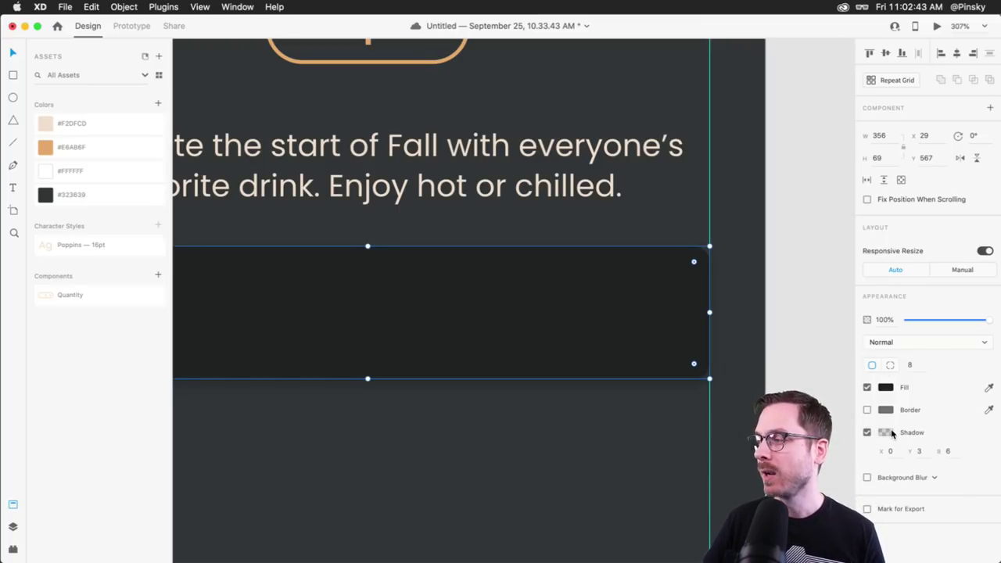
pyautogui.click(885, 433)
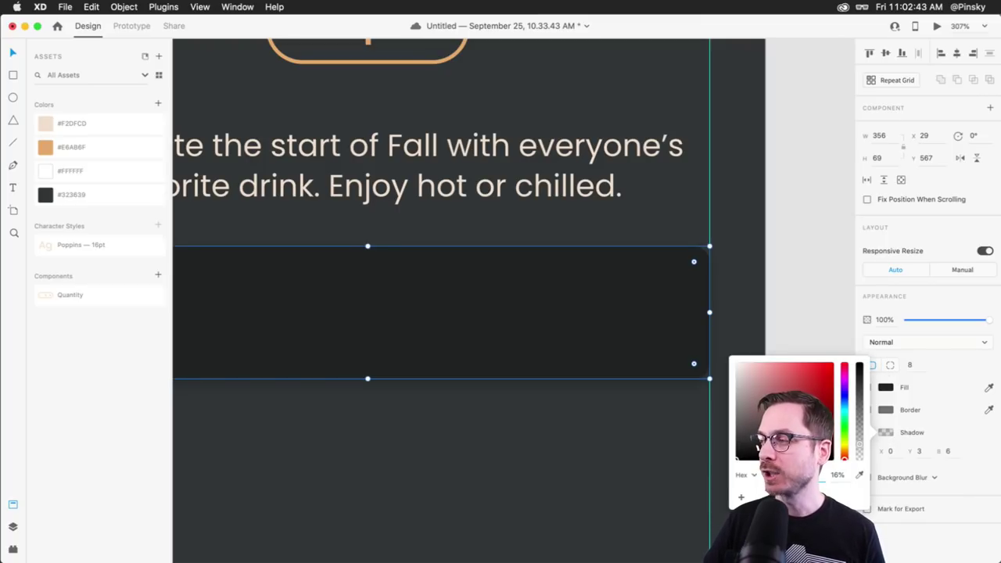
pyautogui.click(921, 451)
pyautogui.press('Tab')
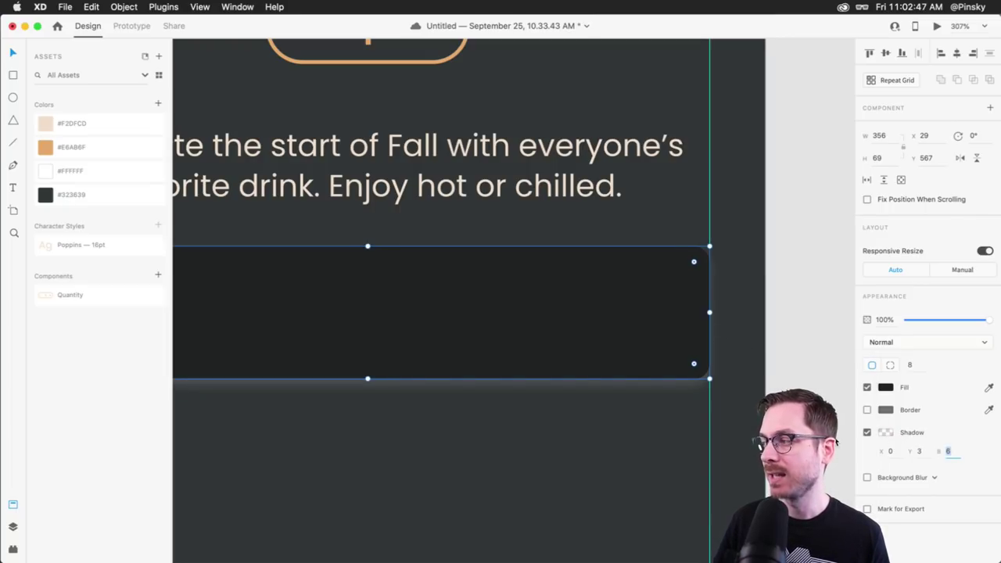
pyautogui.write('0')
pyautogui.press('Return')
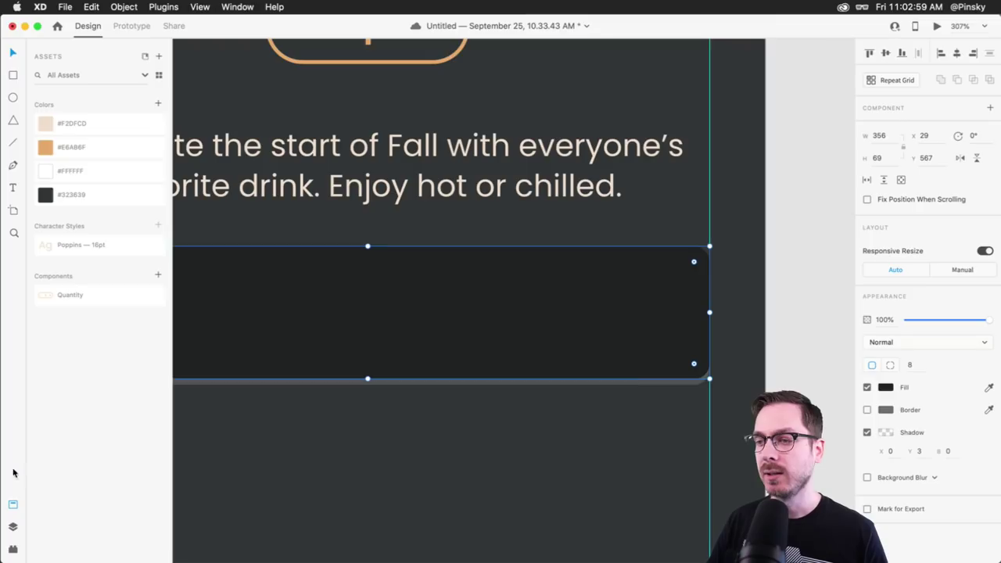
pyautogui.click(921, 452)
pyautogui.press('Down')
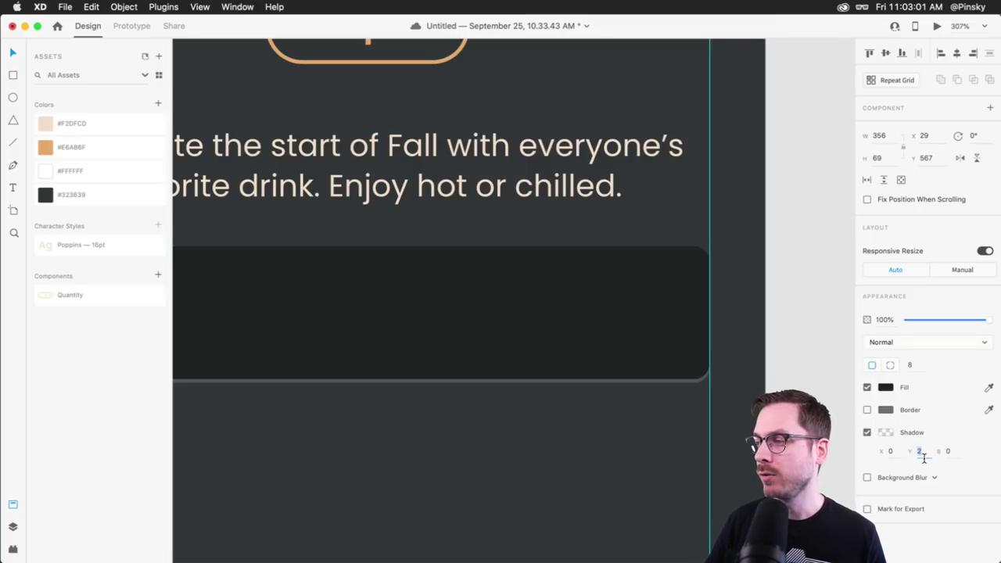
pyautogui.press('Down')
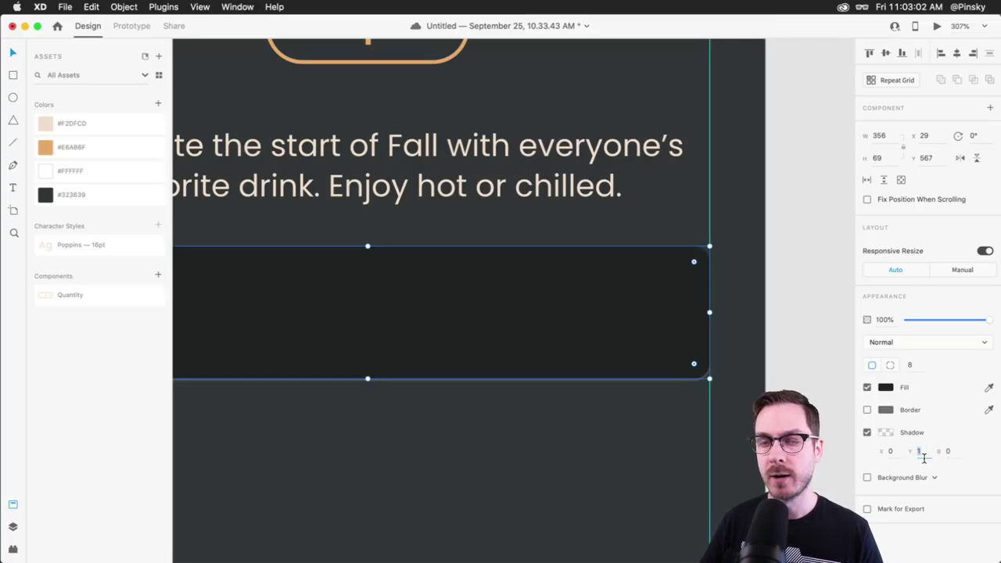
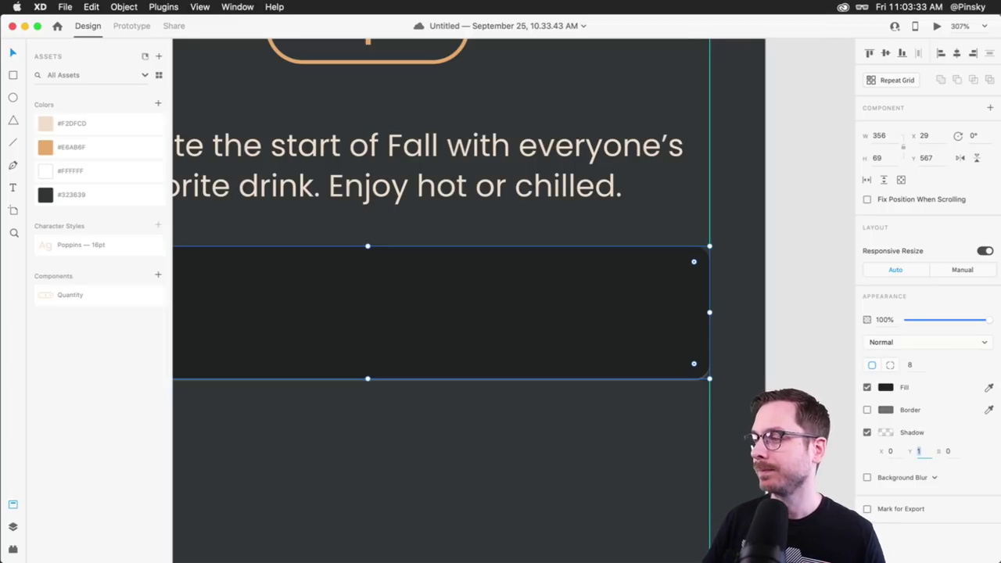
# Reduce the opacity of the dark rectangle's shadow to 8%
pyautogui.click(608, 447)
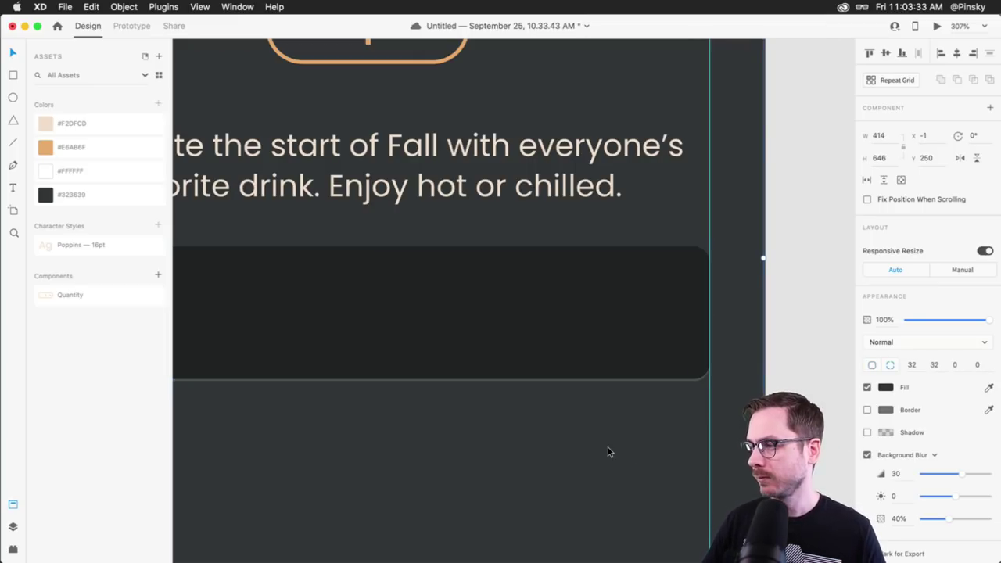
pyautogui.click(593, 302)
pyautogui.click(886, 432)
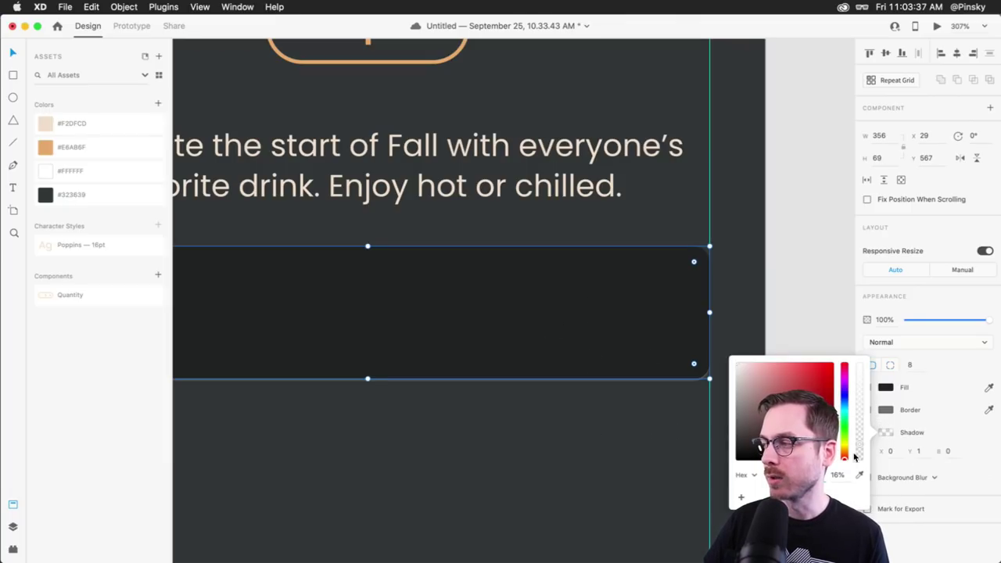
pyautogui.moveTo(861, 446); pyautogui.dragTo(861, 454)
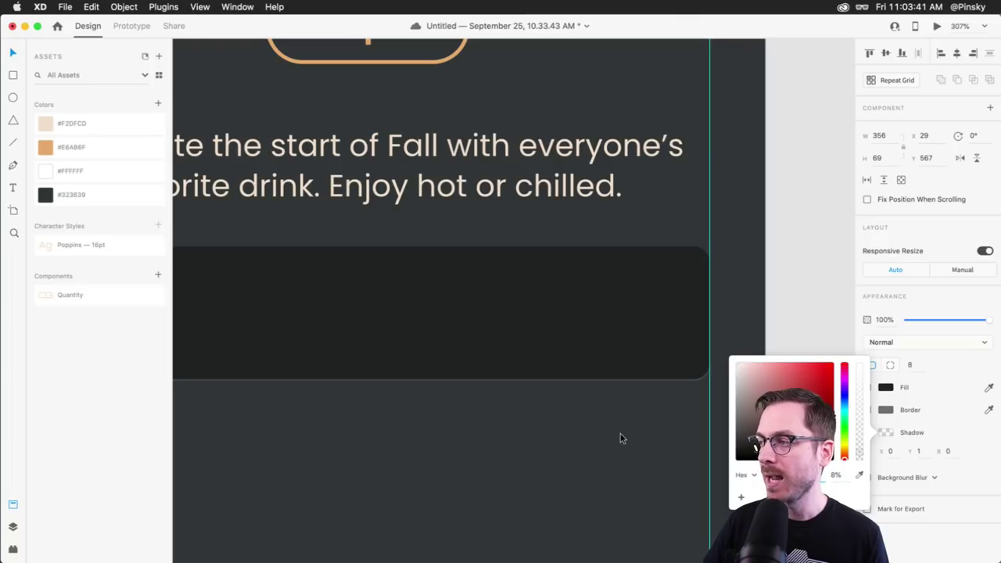
pyautogui.click(581, 428)
# Preview the artboard to check how the dark rectangle's subtle bottom edge looks, and return to the design
pyautogui.hscroll(2, 581, 427)
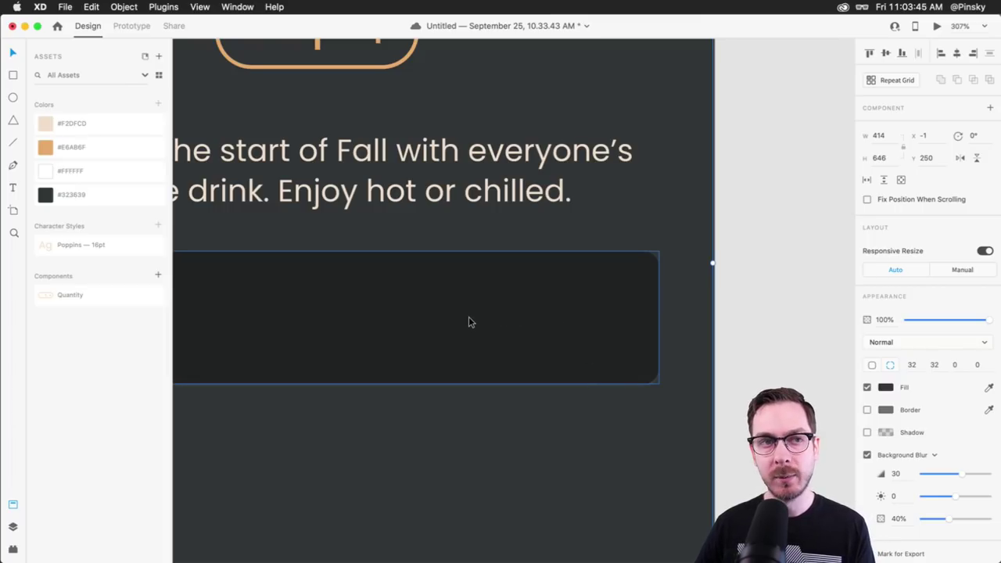
pyautogui.click(485, 346)
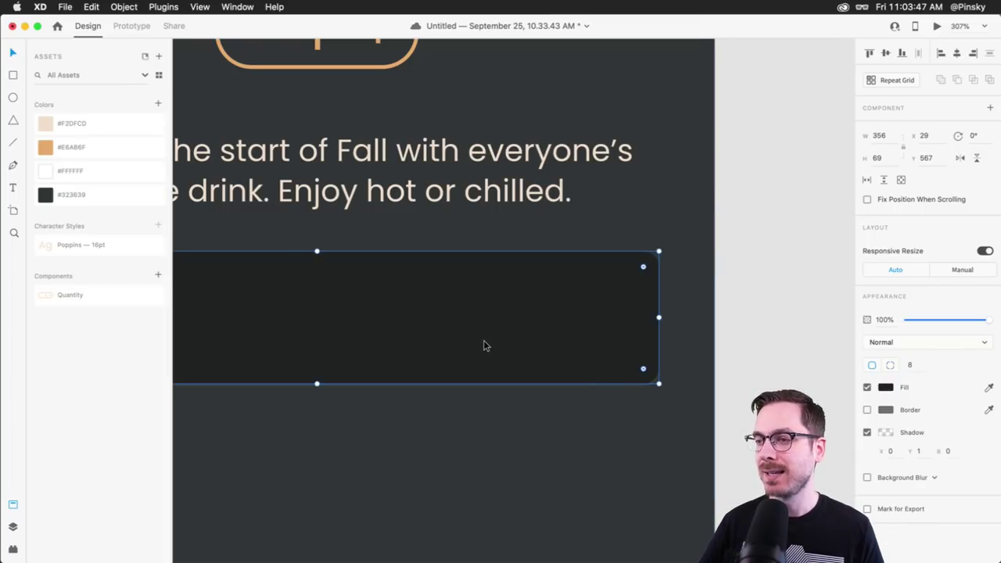
pyautogui.press('super+Return')
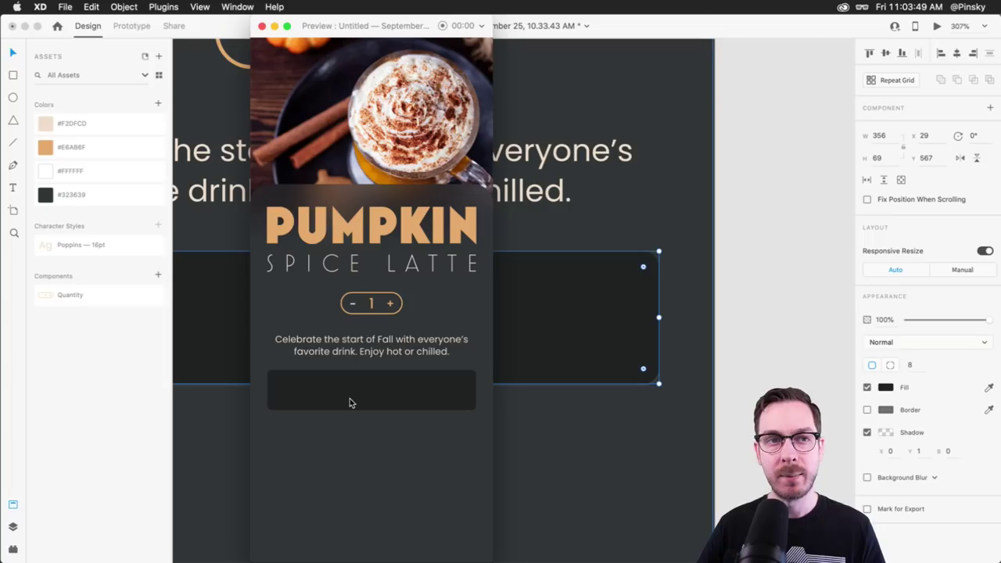
pyautogui.press('super+w')
pyautogui.scroll(3, 430, 424)
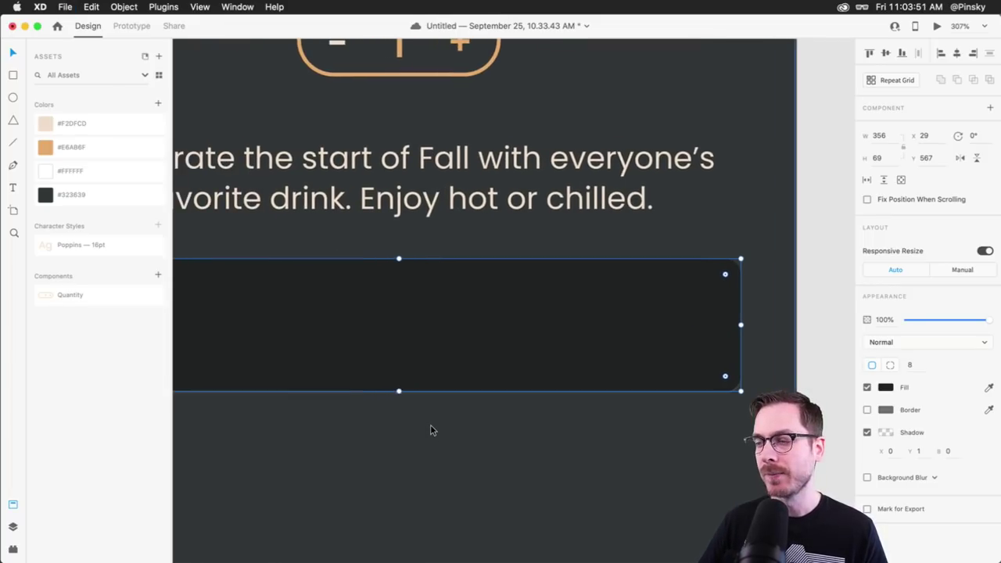
pyautogui.scroll(-3, 430, 430)
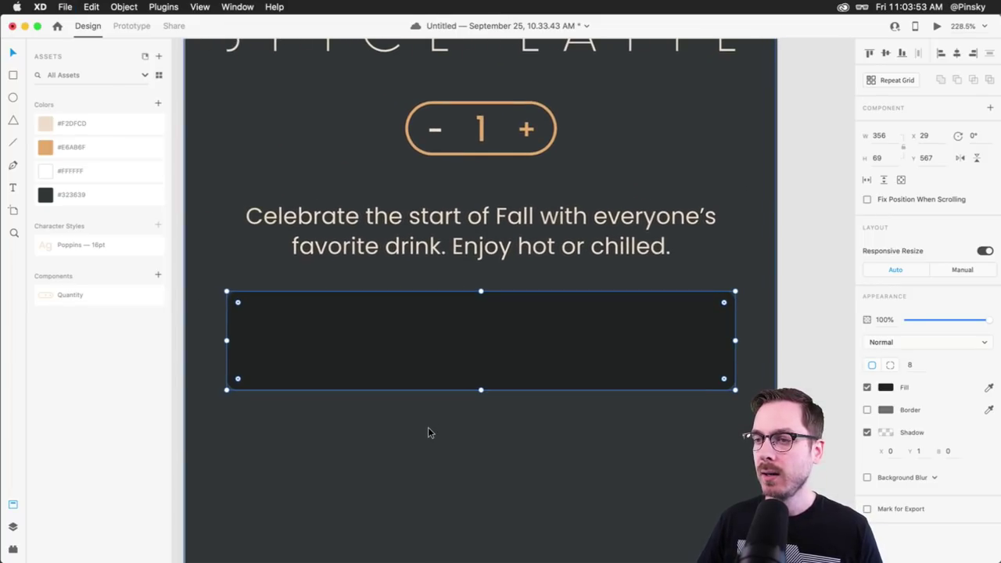
pyautogui.press('super+z')
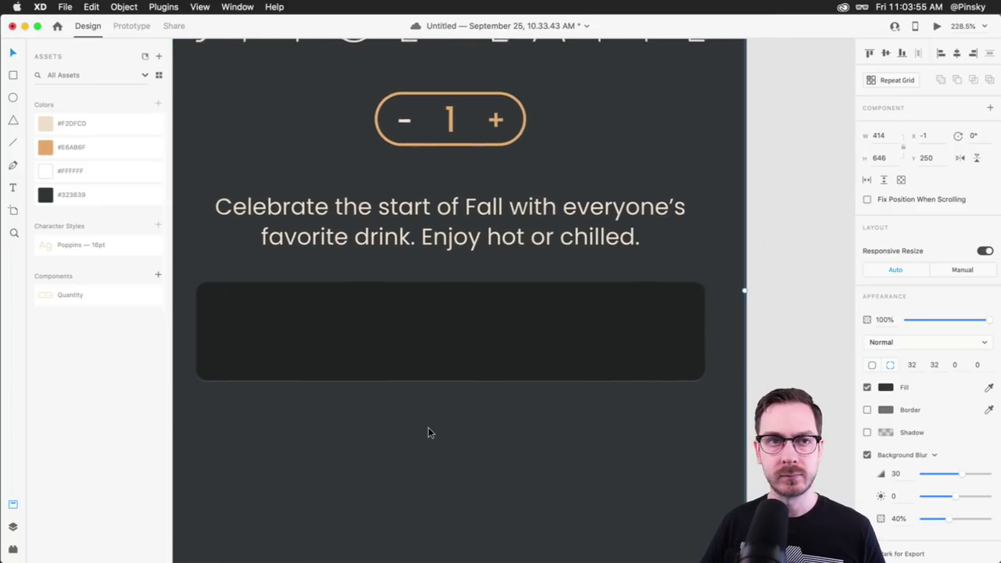
# Create a copy of the dark rectangle in place, narrowed to 177 wide over its left half, with no shadow
pyautogui.click(315, 319)
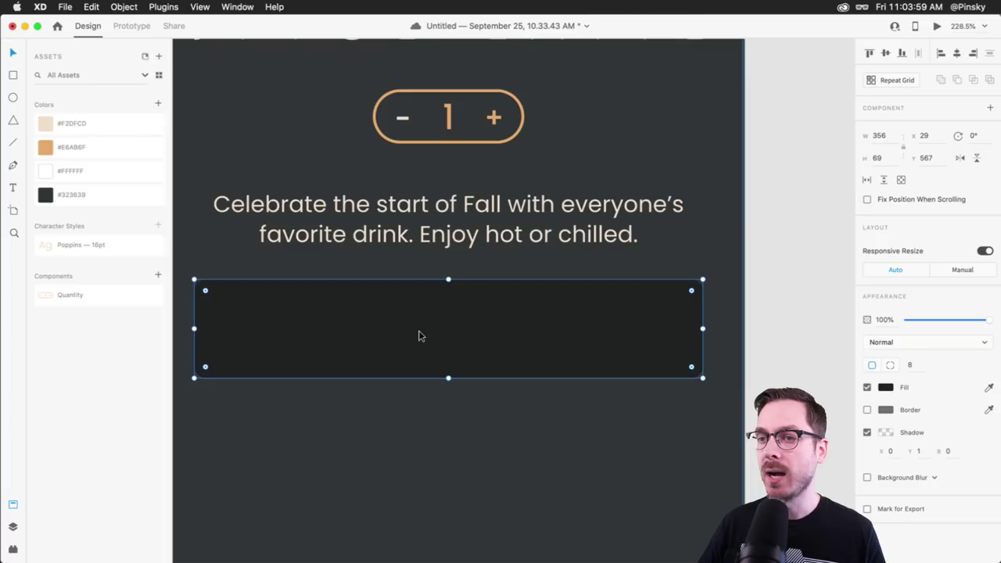
pyautogui.moveTo(702, 328); pyautogui.dragTo(446, 326)
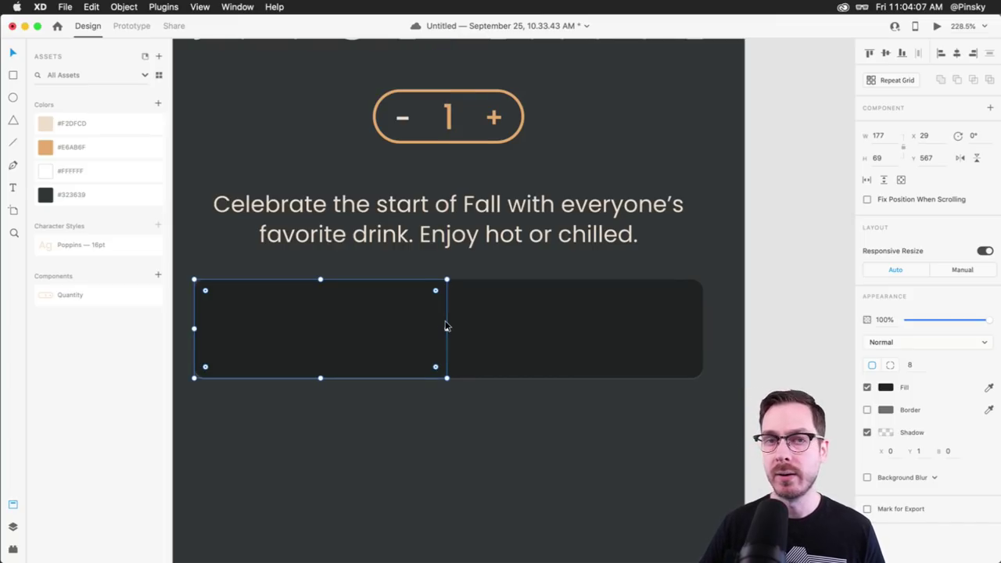
pyautogui.click(867, 432)
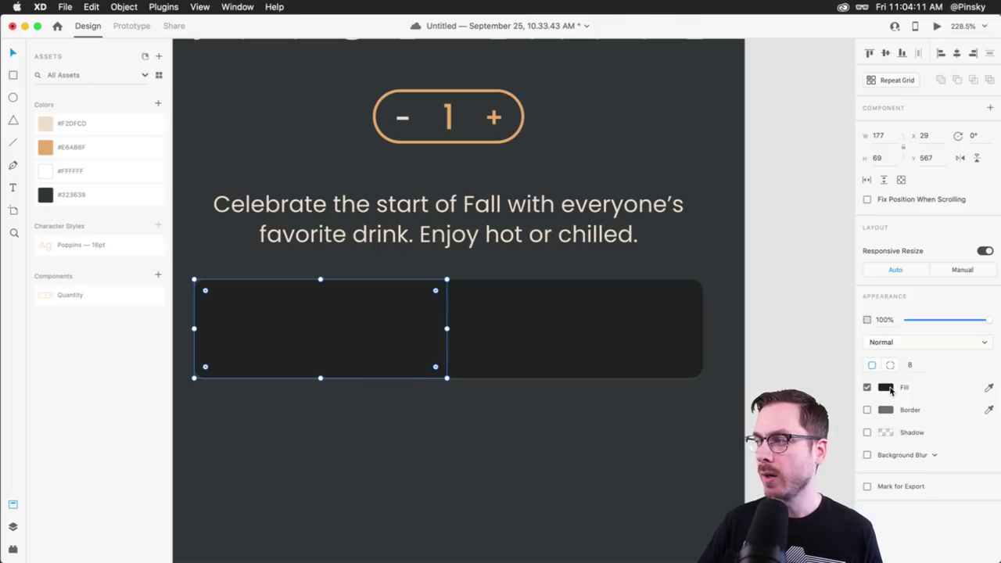
pyautogui.moveTo(312, 312); pyautogui.dragTo(346, 331)
pyautogui.press('super+z')
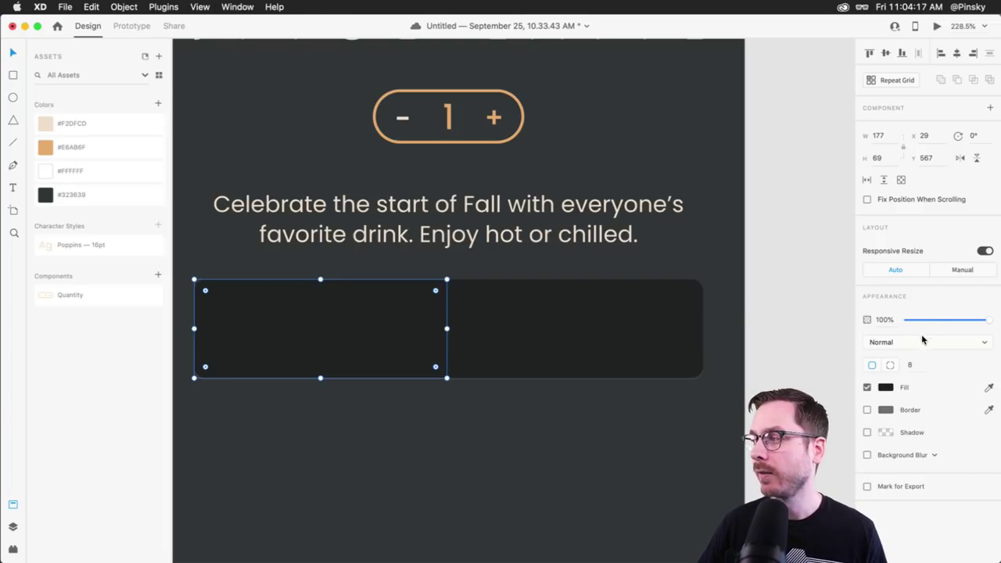
pyautogui.click(589, 404)
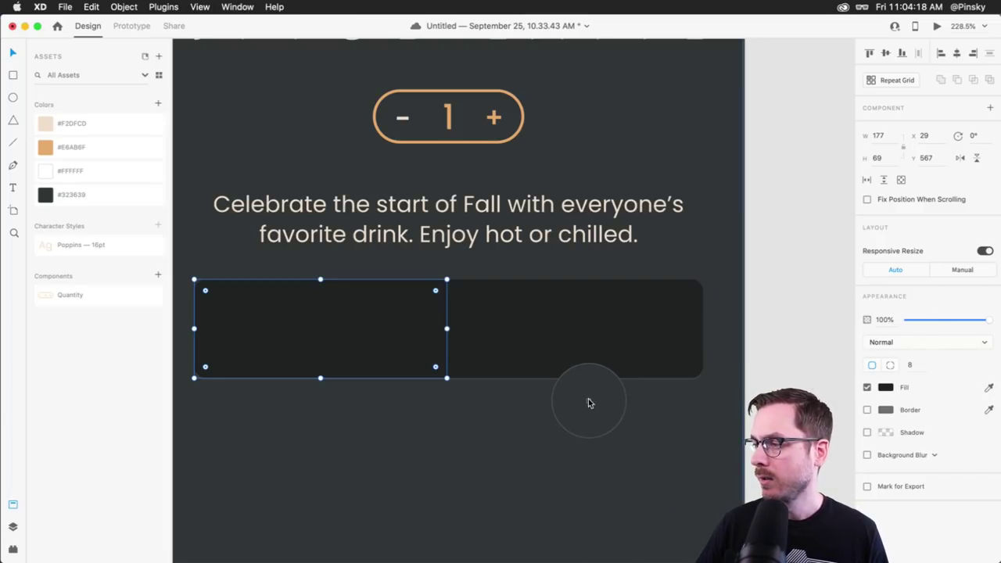
# Change the fill of the half-width rectangle to a medium gray
pyautogui.click(885, 387)
pyautogui.moveTo(744, 398); pyautogui.dragTo(744, 384)
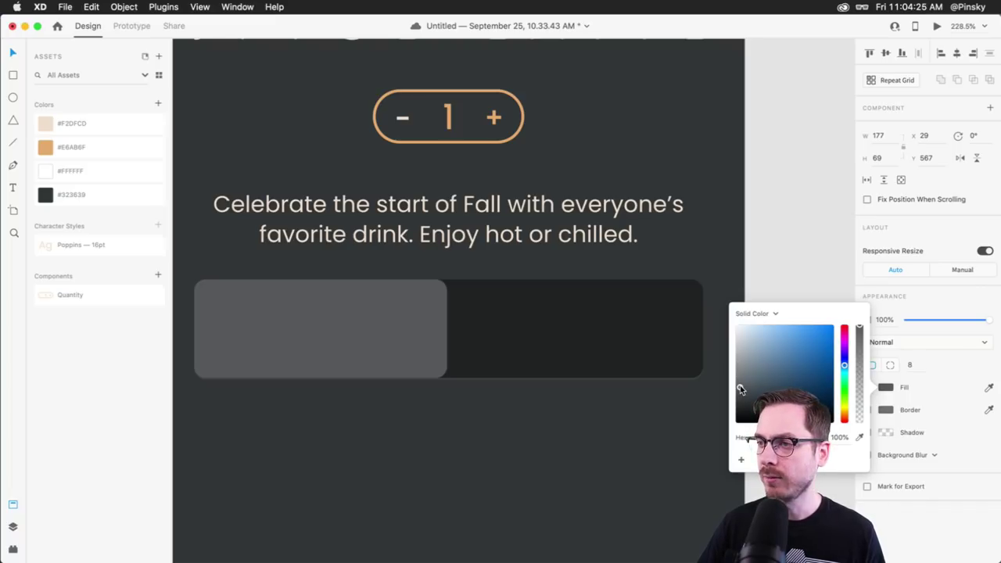
pyautogui.moveTo(742, 389); pyautogui.dragTo(740, 387)
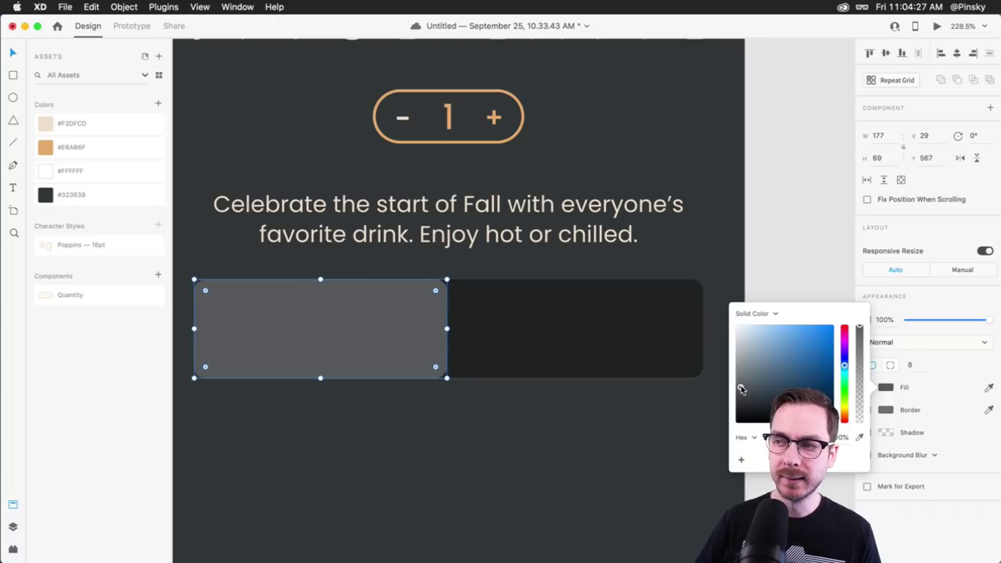
pyautogui.click(506, 449)
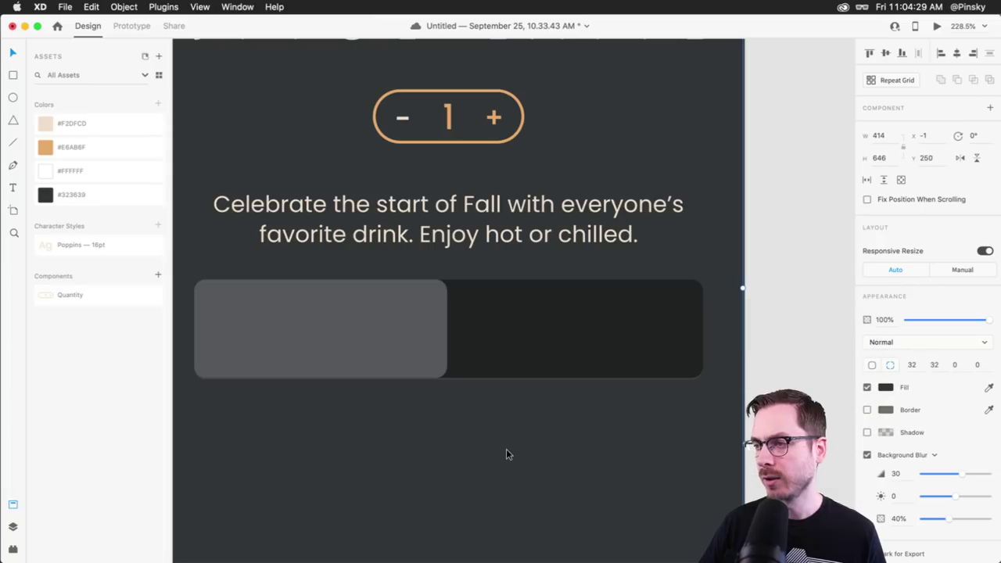
# Add a text label reading "Hot" on the gray half-width rectangle
pyautogui.click(289, 313)
pyautogui.press('t')
pyautogui.click(317, 338)
pyautogui.write('How')
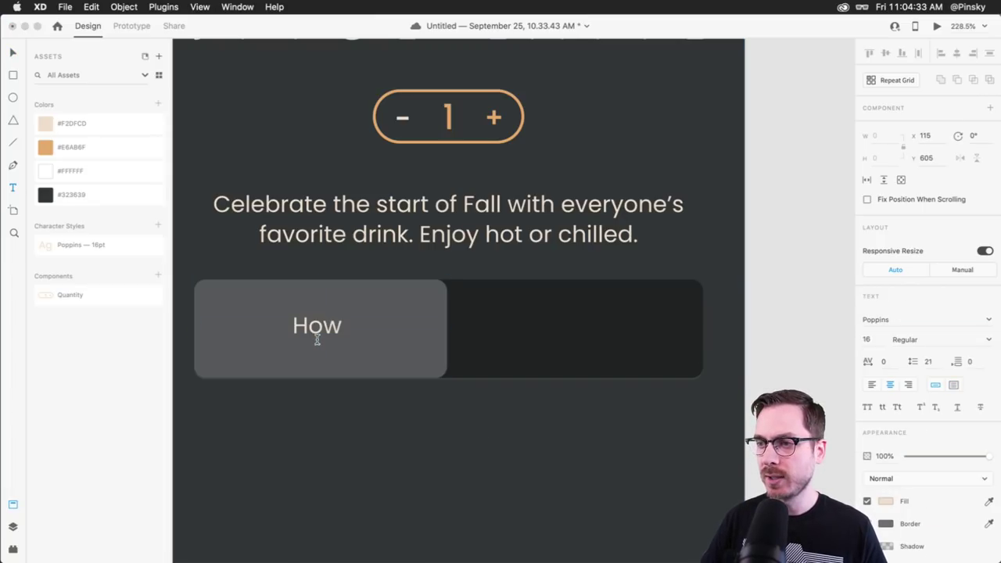
pyautogui.press('BackSpace')
pyautogui.write('t')
pyautogui.press('Escape')
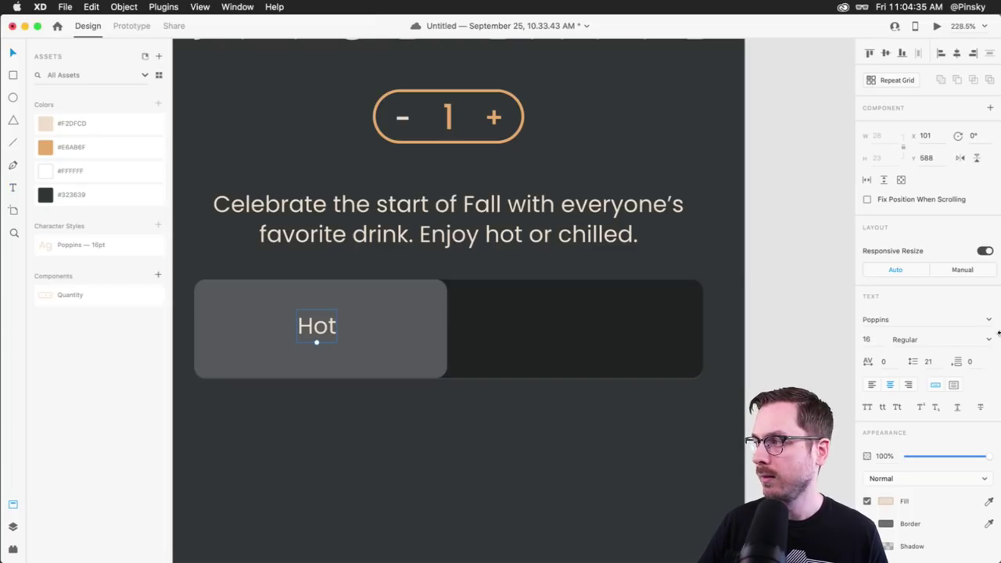
# Change the font of the "Hot" label to Mostra Nuova
pyautogui.click(901, 321)
pyautogui.press('super+a')
pyautogui.write('Mo')
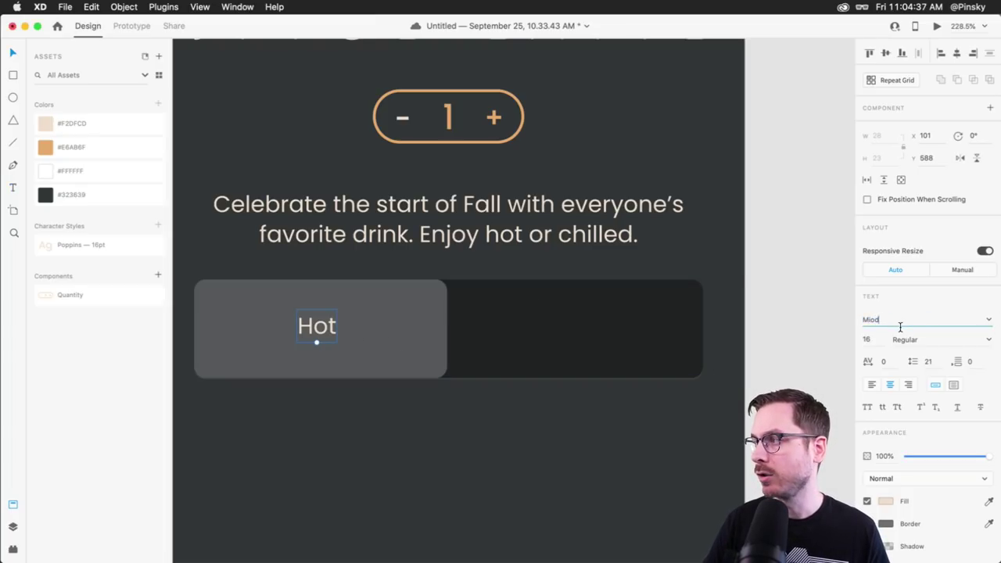
pyautogui.write('stra Nuova')
pyautogui.press('Return')
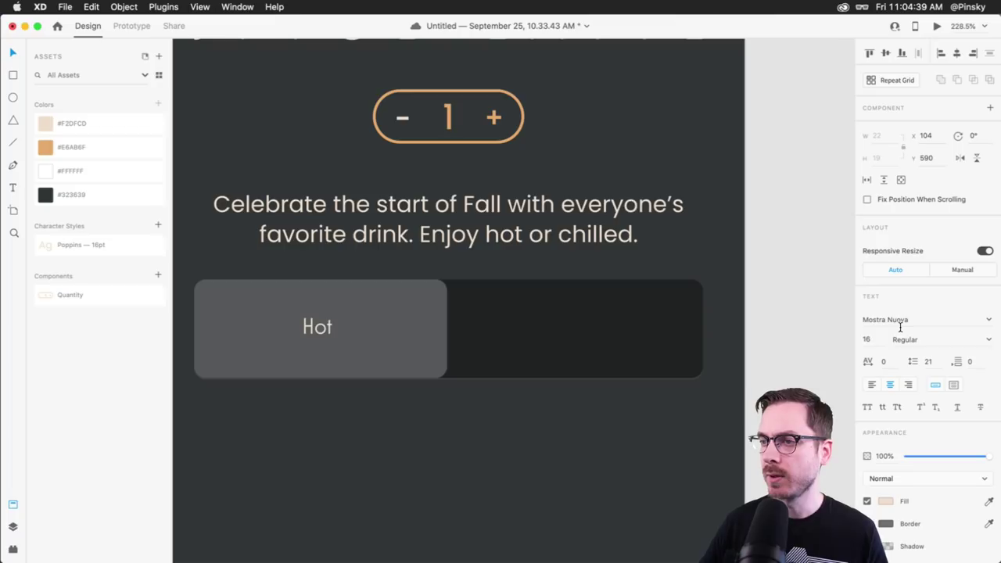
# Make the "Hot" label Bold at size 24, centered in the gray rectangle, and check it in a preview
pyautogui.click(990, 336)
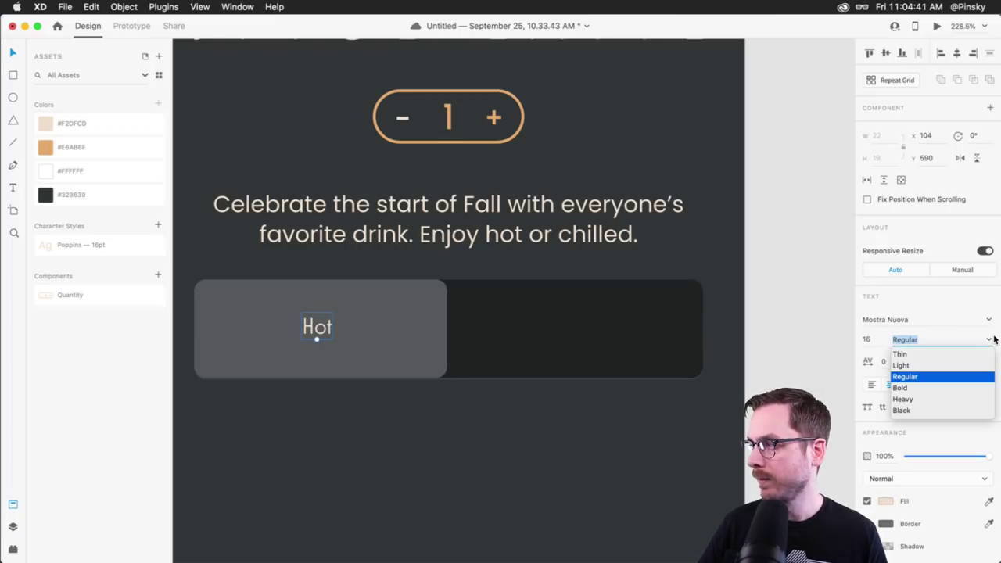
pyautogui.click(907, 387)
pyautogui.moveTo(317, 339)
pyautogui.mouseDown()
pyautogui.moveTo(315, 357)
pyautogui.moveTo(329, 334)
pyautogui.mouseUp()
pyautogui.press('super+Return')
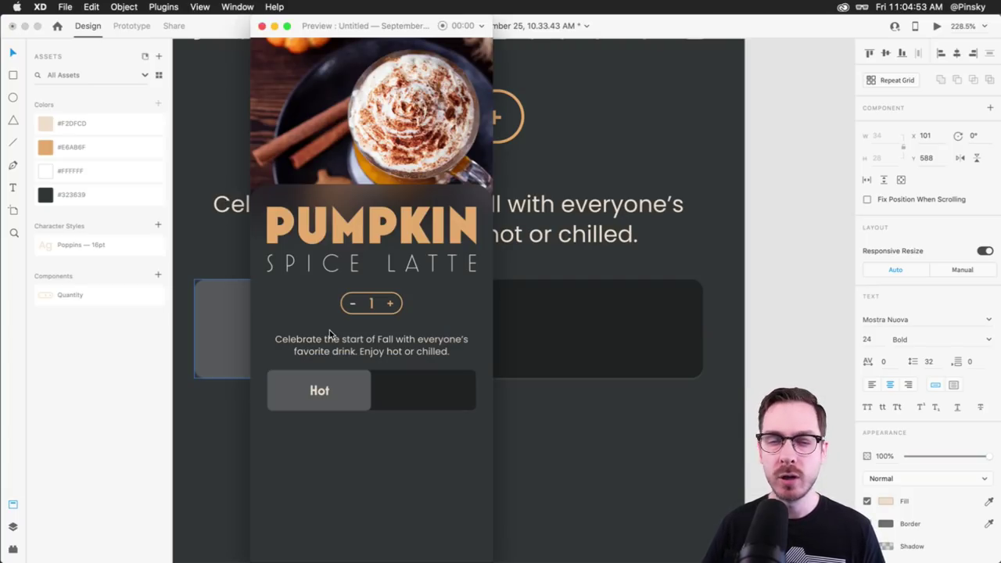
pyautogui.press('super+w')
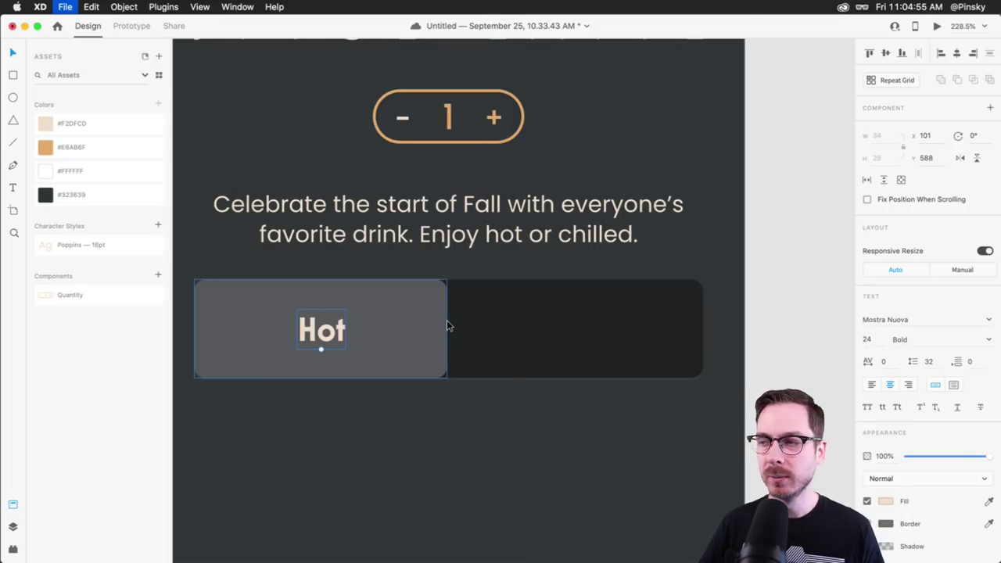
# Shorten the gray and dark rectangles together slightly from their bottom edge and re-center the "Hot" label vertically
pyautogui.click(448, 353)
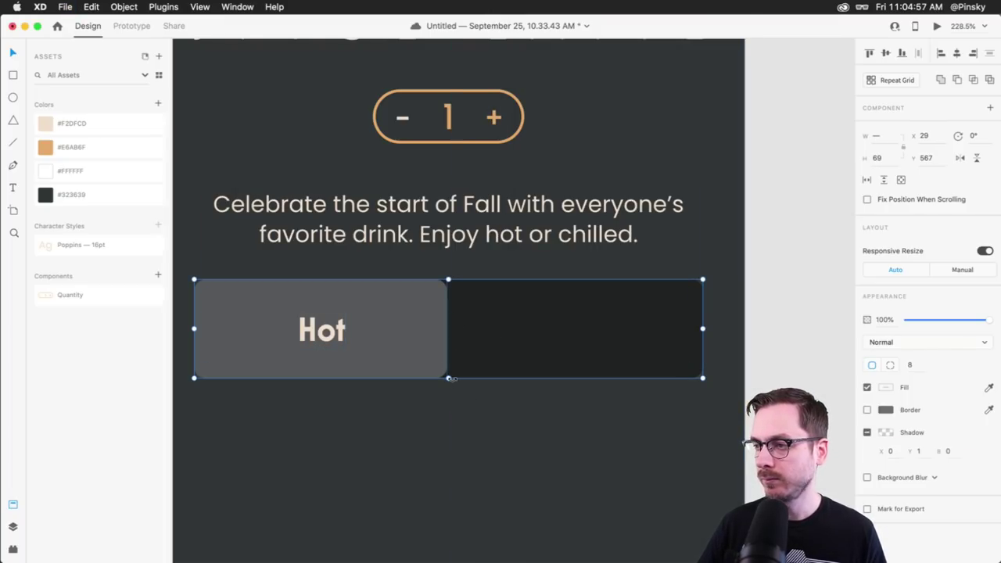
pyautogui.moveTo(448, 378); pyautogui.dragTo(449, 369)
pyautogui.doubleClick(332, 329)
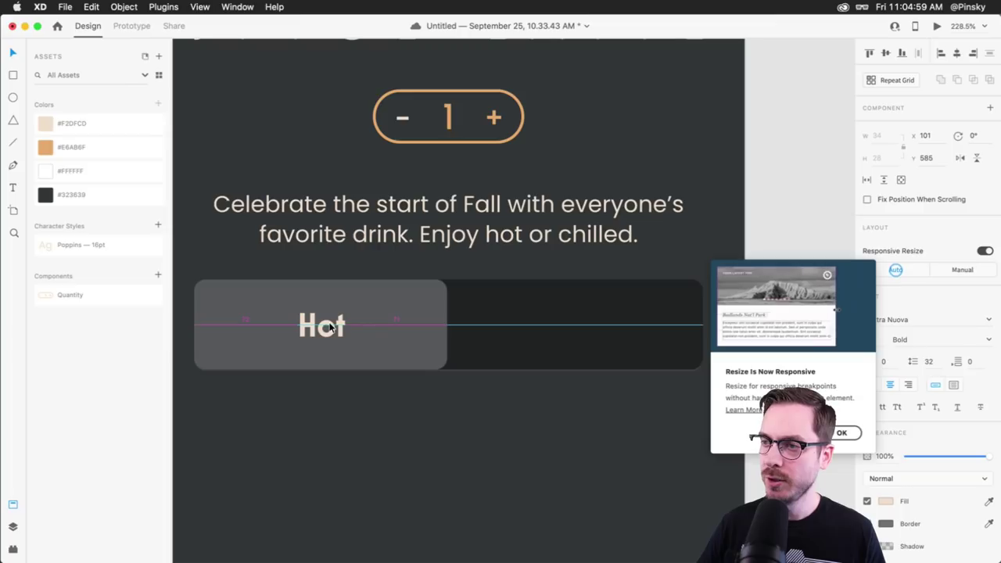
# Duplicate the "Hot" label onto the dark half of the toggle and change the copy's text to "Chilled"
pyautogui.moveTo(298, 324); pyautogui.dragTo(549, 330)
pyautogui.doubleClick(549, 329)
pyautogui.write('Chillex')
pyautogui.press('BackSpace')
pyautogui.write('d')
pyautogui.press('Escape')
# Try size 22 on both the "Hot" and "Chilled" labels, and settle on a font size of 18
pyautogui.keyDown('shift'); pyautogui.click(379, 320); pyautogui.keyUp('shift')
pyautogui.click(876, 346)
pyautogui.write('22')
pyautogui.press('Return')
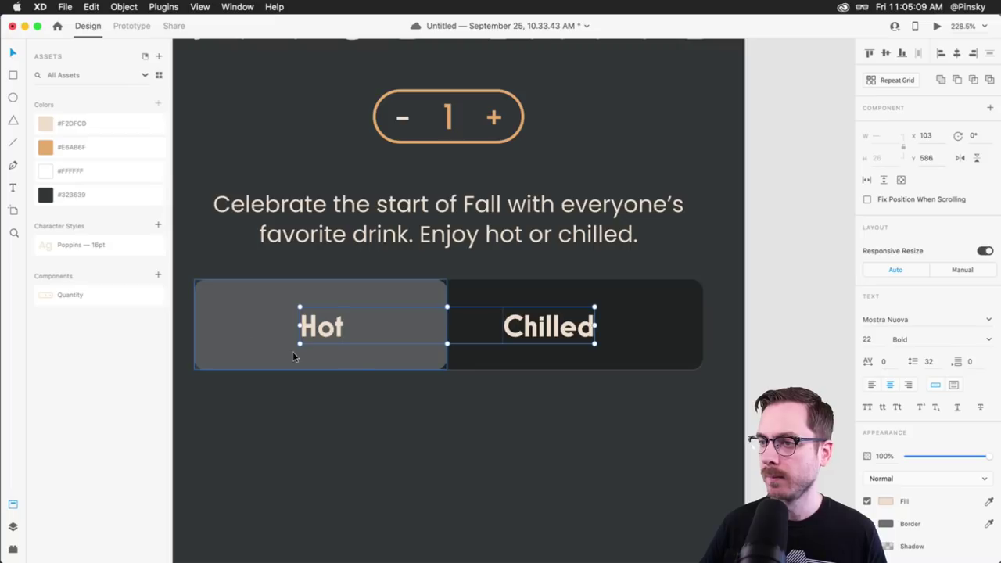
pyautogui.click(871, 340)
pyautogui.write('18')
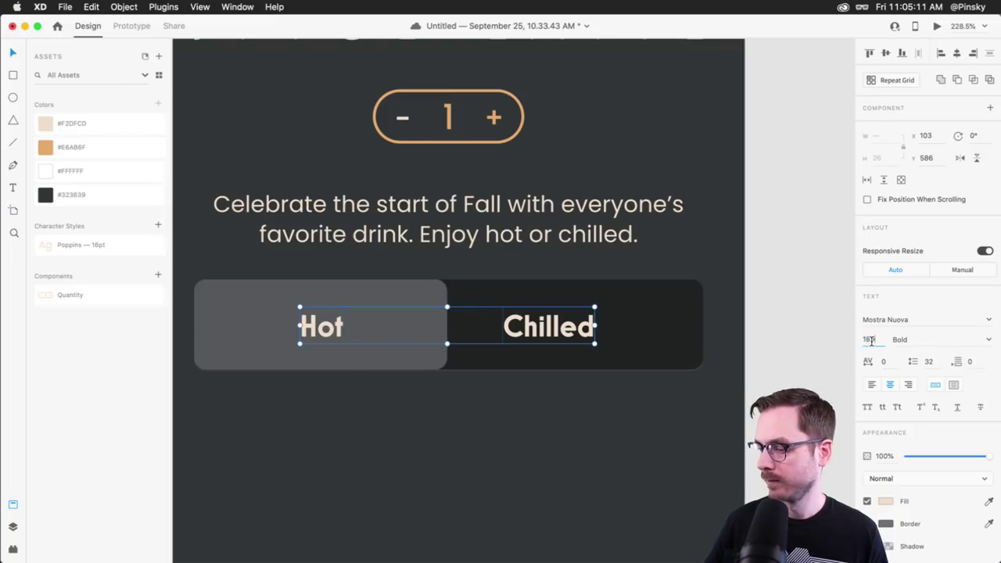
pyautogui.press('Return')
# Center the "Hot" and "Chilled" labels in their halves of the toggle, check them in a preview, and save the document
pyautogui.moveTo(313, 327); pyautogui.dragTo(319, 335)
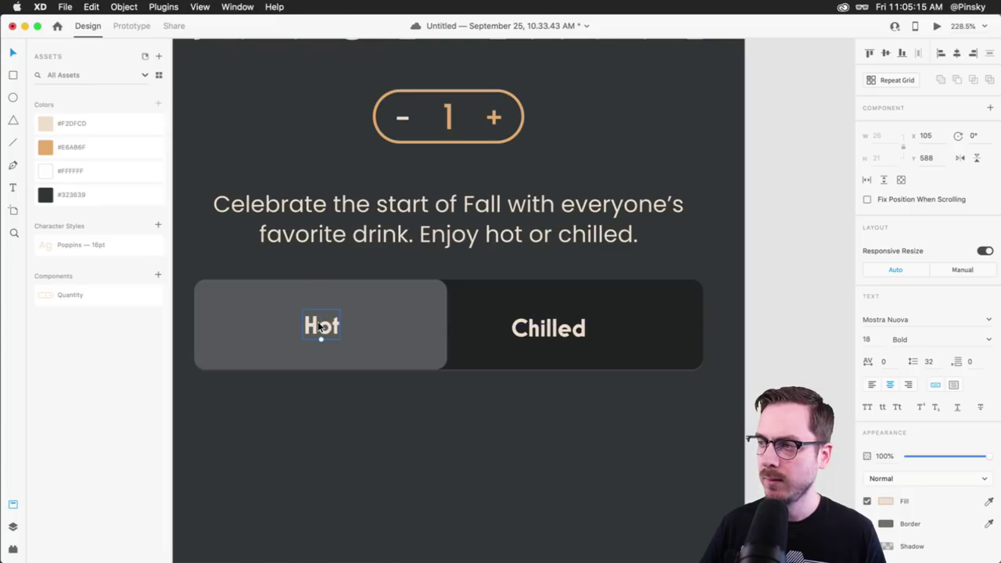
pyautogui.keyDown('shift'); pyautogui.click(530, 332); pyautogui.keyUp('shift')
pyautogui.moveTo(530, 333); pyautogui.dragTo(558, 328)
pyautogui.press('super+Return')
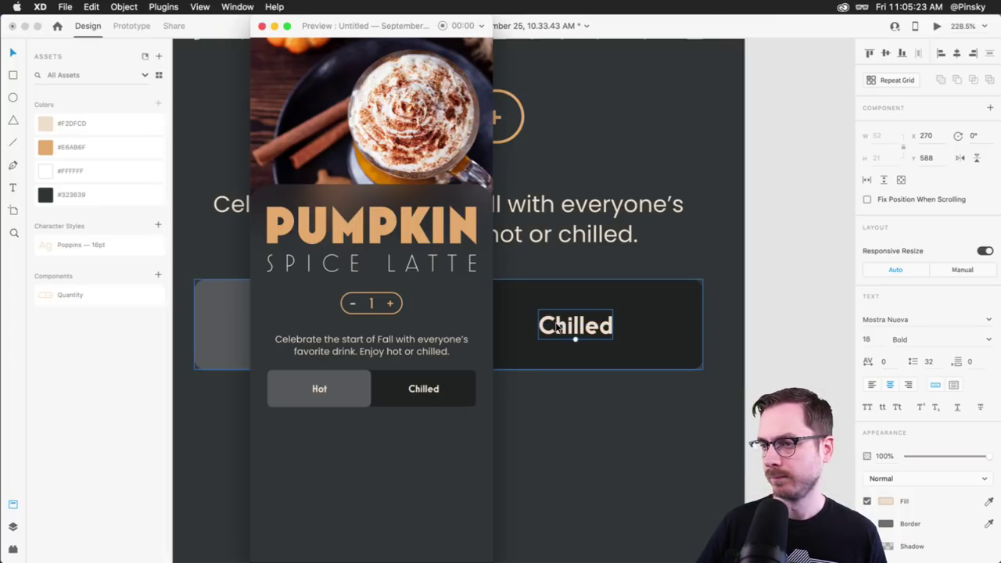
pyautogui.press('super+w')
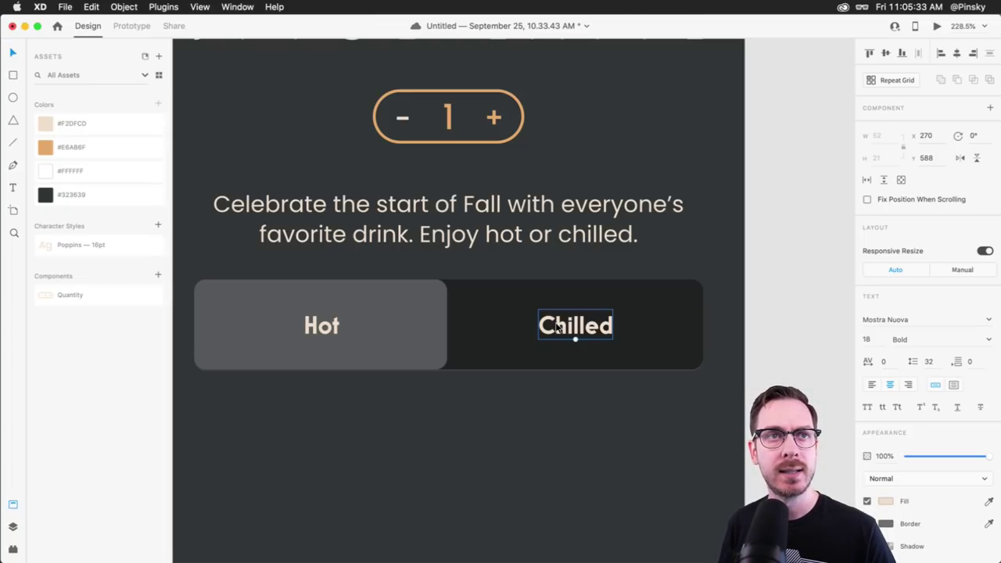
pyautogui.press('super+s')
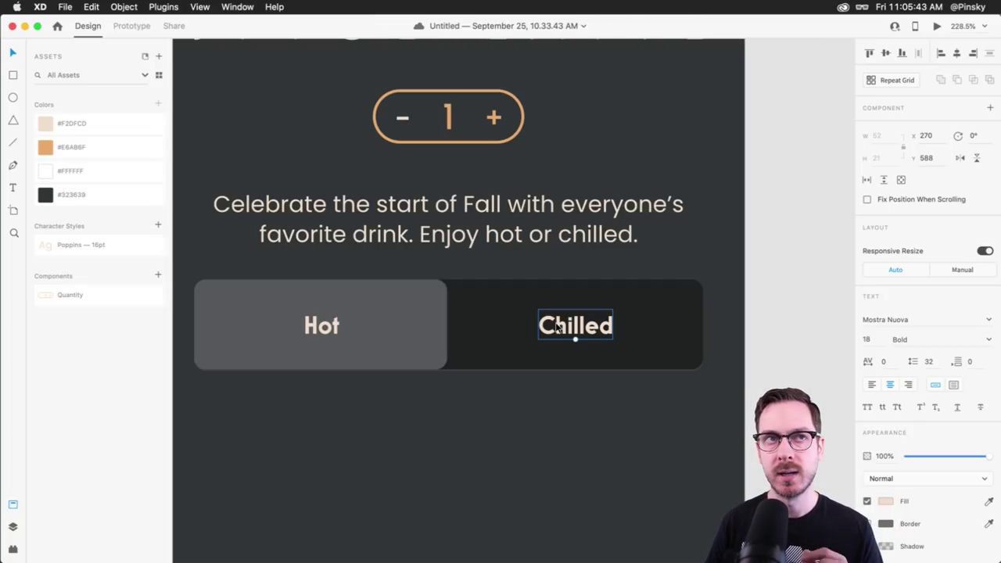
# Try sliding the gray rectangle toward the "Chilled" half of the toggle and undo the move
pyautogui.click(417, 311)
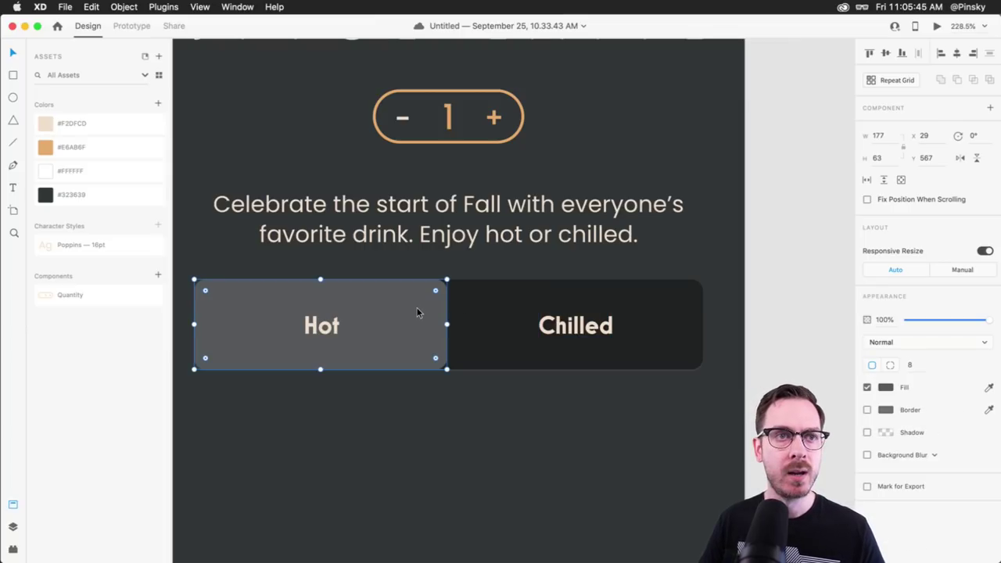
pyautogui.moveTo(417, 311); pyautogui.dragTo(606, 312)
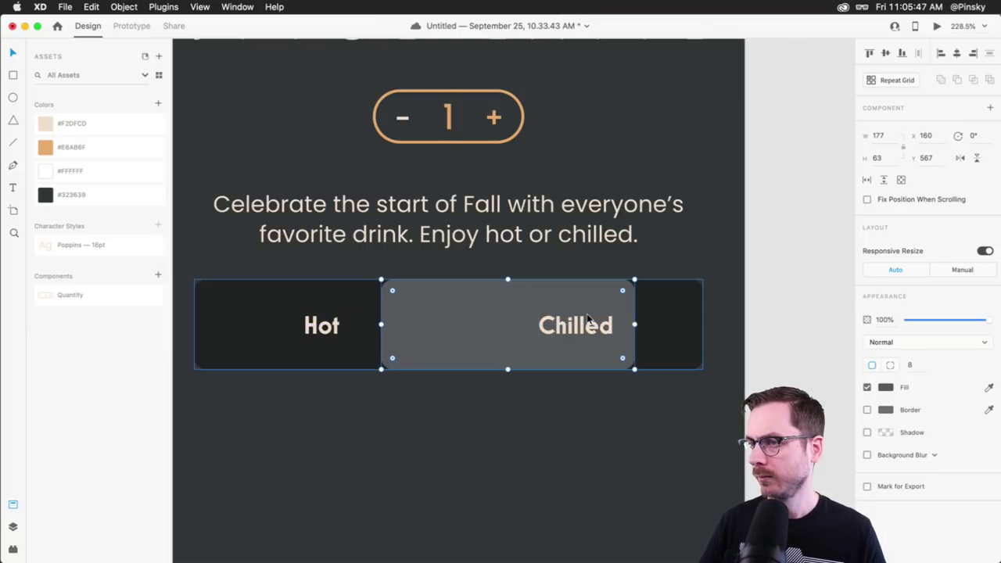
pyautogui.press('super+z')
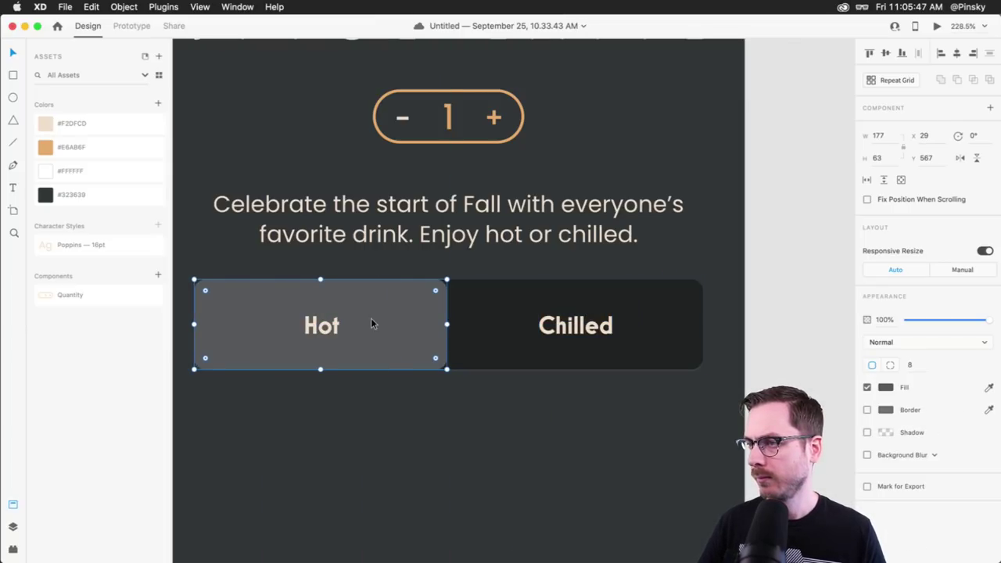
# Turn both rectangles and both labels of the toggle into one component and name it "Hot / Chilled"
pyautogui.keyDown('shift'); pyautogui.click(320, 326); pyautogui.keyUp('shift')
pyautogui.keyDown('shift'); pyautogui.click(610, 325); pyautogui.keyUp('shift')
pyautogui.moveTo(494, 324); pyautogui.dragTo(503, 354)
pyautogui.press('super+z')
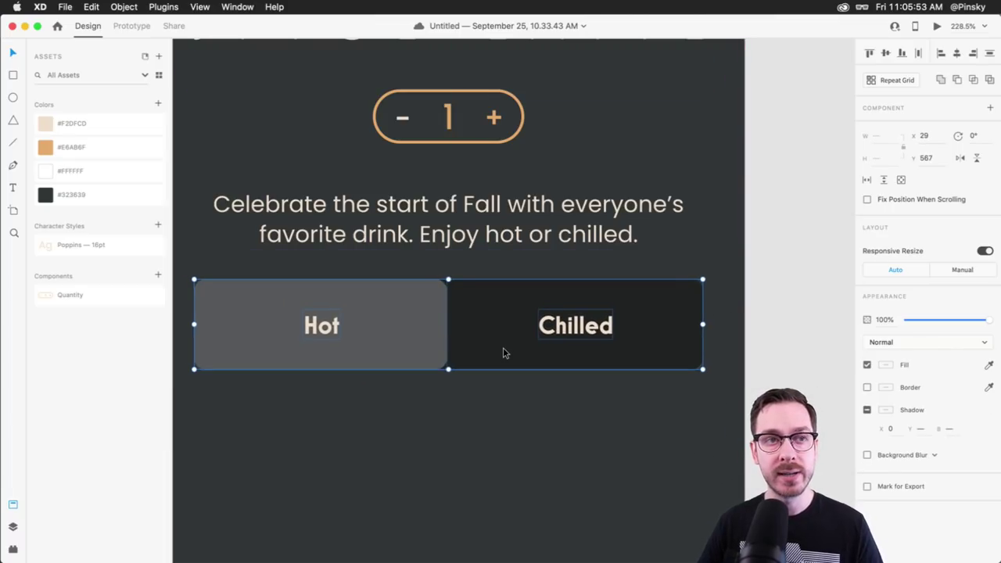
pyautogui.click(157, 276)
pyautogui.doubleClick(67, 295)
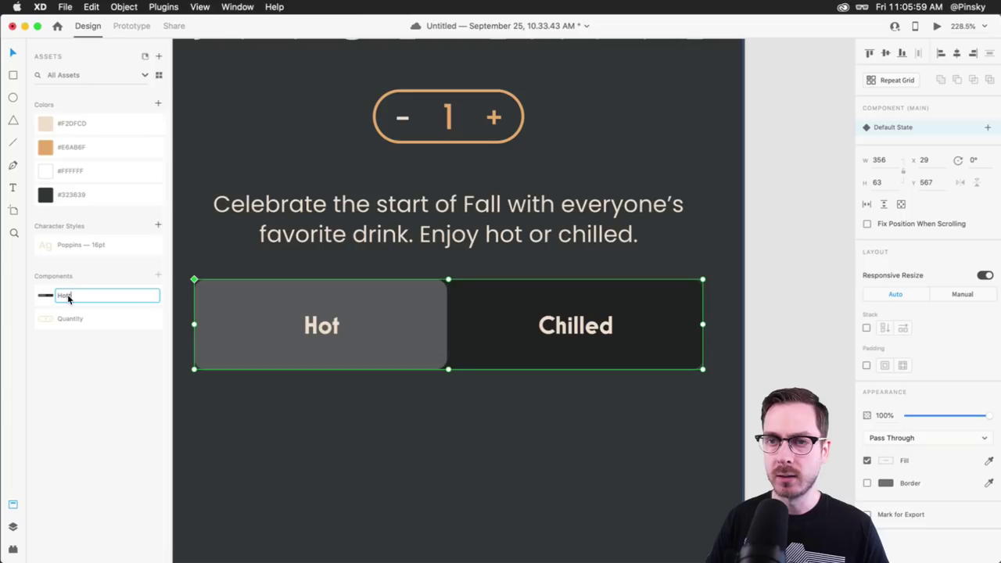
pyautogui.write('Hot / Chilled')
pyautogui.press('Return')
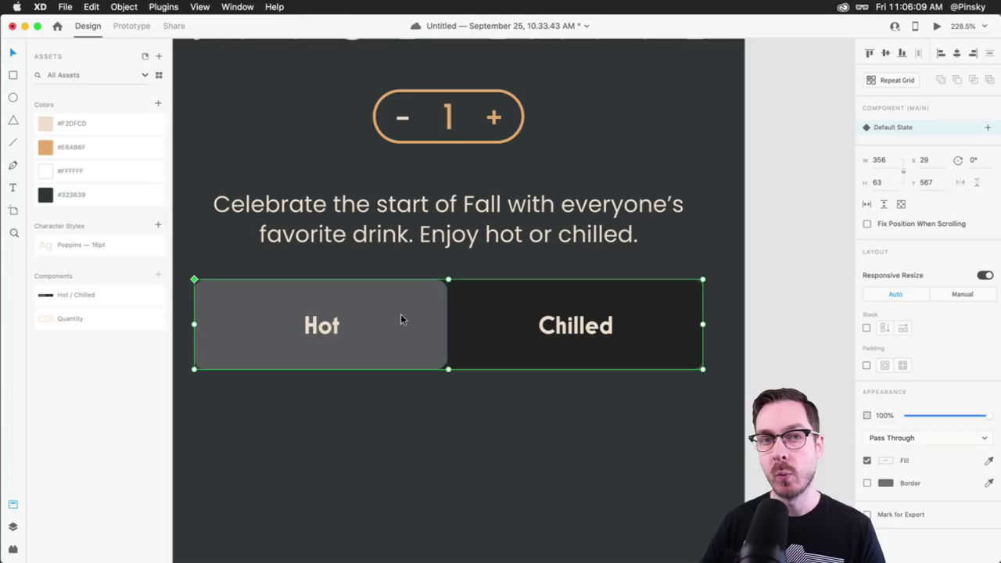
# Add a new state named "Chilled" to the toggle component
pyautogui.click(987, 128)
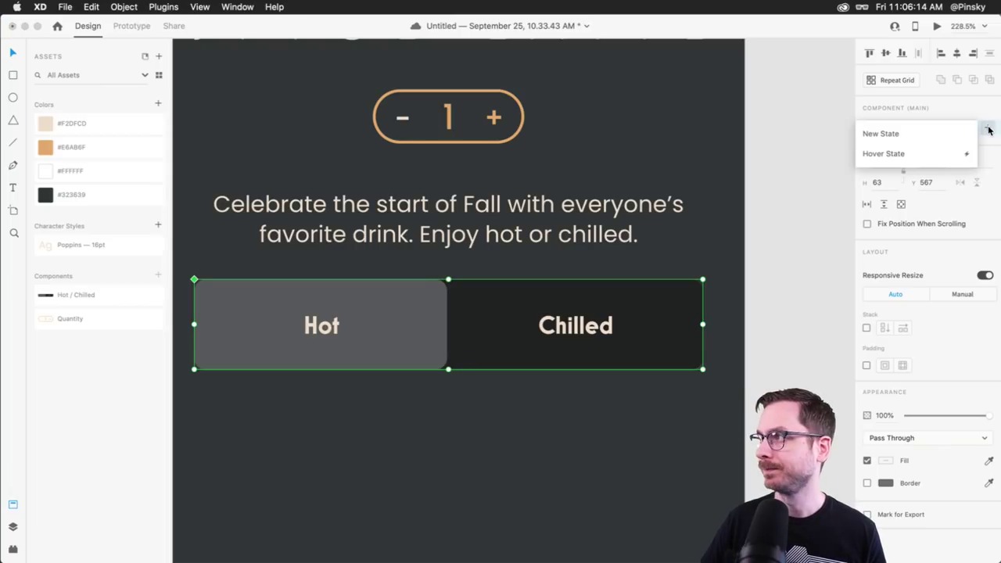
pyautogui.click(910, 137)
pyautogui.write('C')
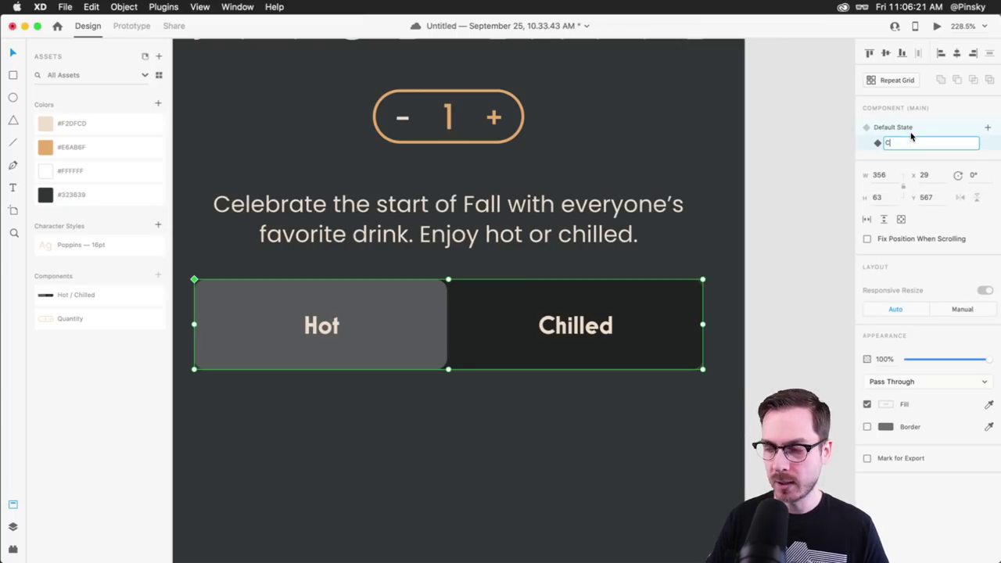
pyautogui.write('hilled')
pyautogui.press('Return')
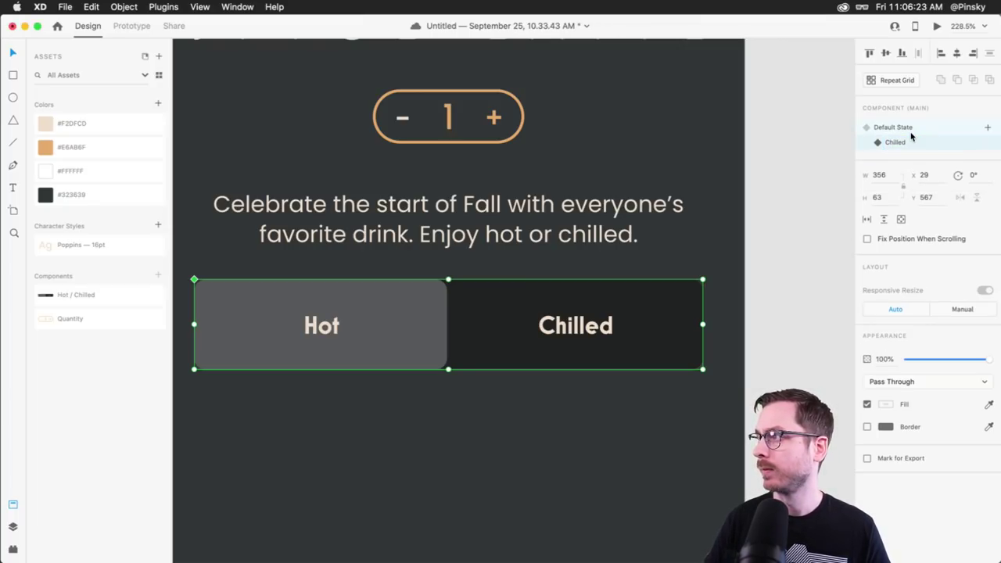
# In the Chilled state, move the gray rectangle behind the "Chilled" label, flush with the toggle's right edge
pyautogui.doubleClick(408, 317)
pyautogui.moveTo(375, 317); pyautogui.dragTo(633, 329)
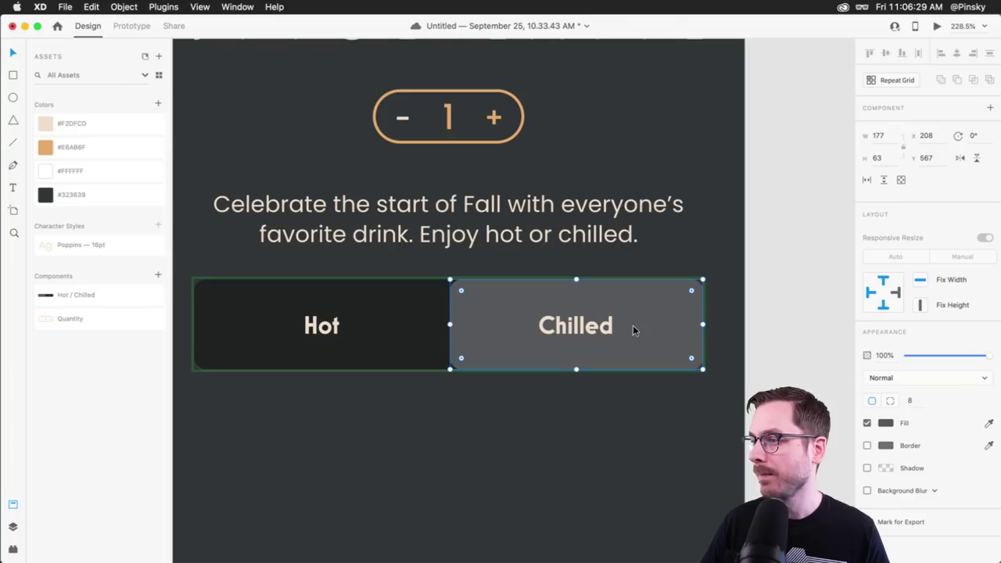
pyautogui.press('Escape')
# Compare the component's Default State with its Chilled state, return it to the Default State, and save the document
pyautogui.click(910, 126)
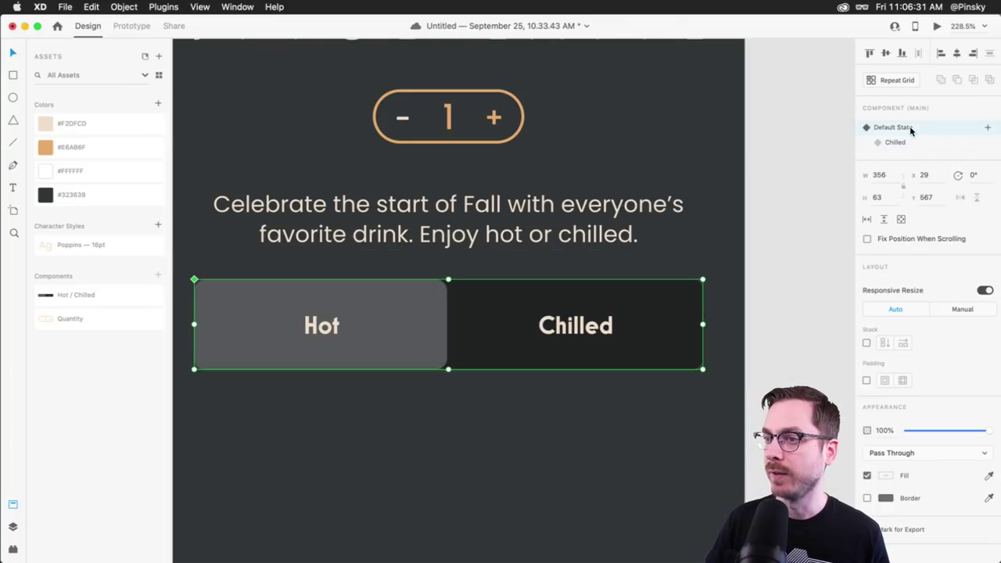
pyautogui.click(910, 140)
pyautogui.click(908, 128)
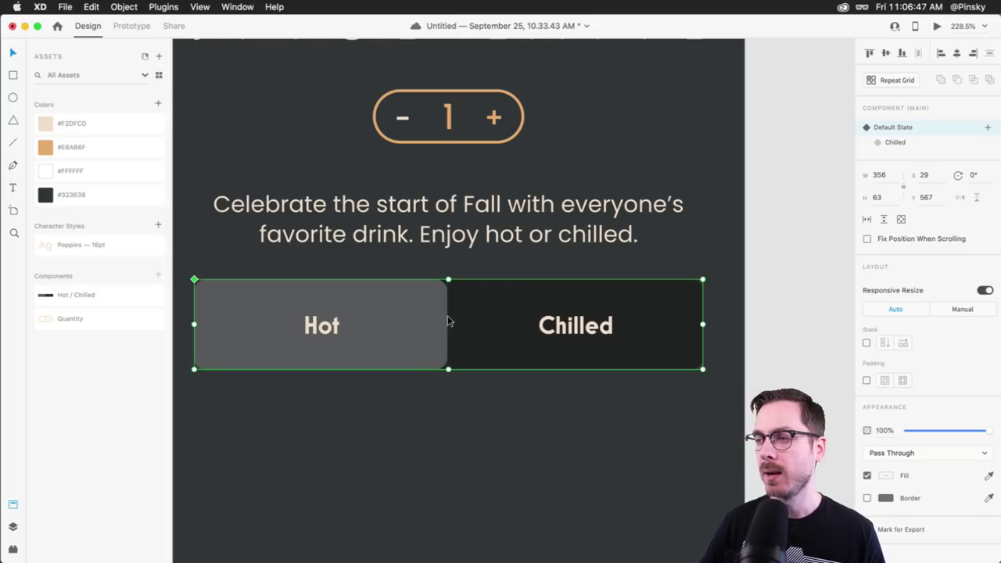
pyautogui.press('super+s')
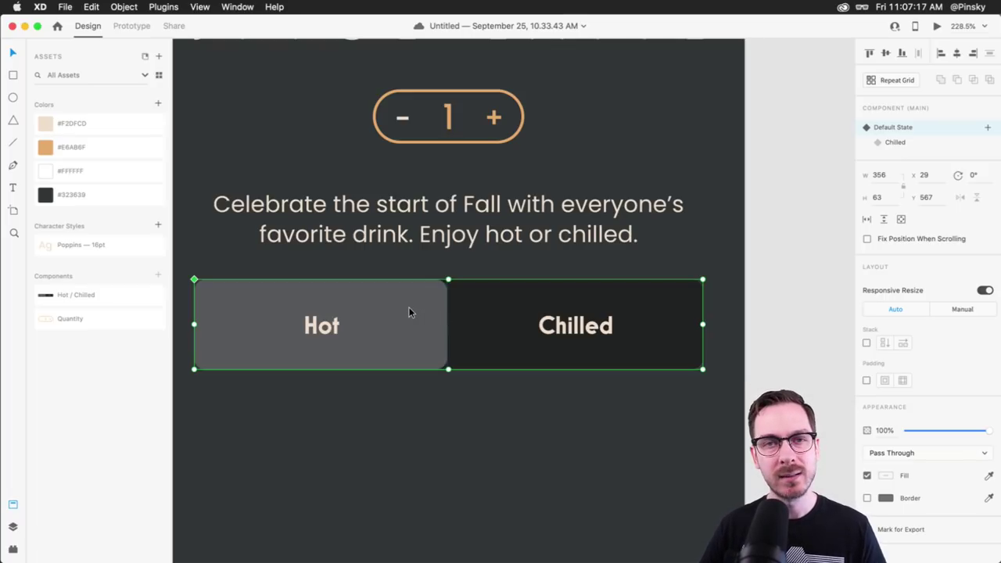
# Give the "Chilled" label inside the toggle a Tap interaction that auto-animates to the Chilled state
pyautogui.click(121, 25)
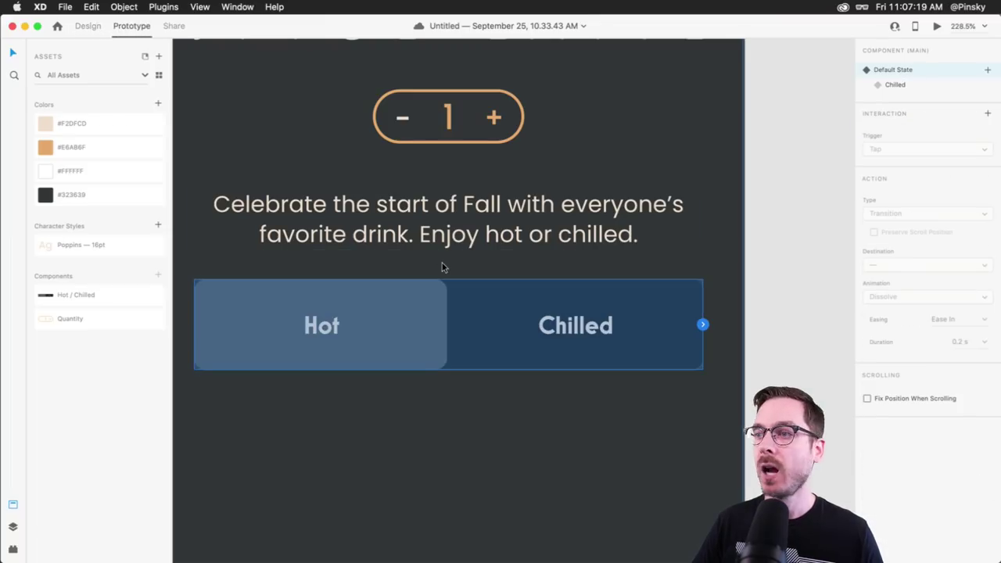
pyautogui.doubleClick(600, 323)
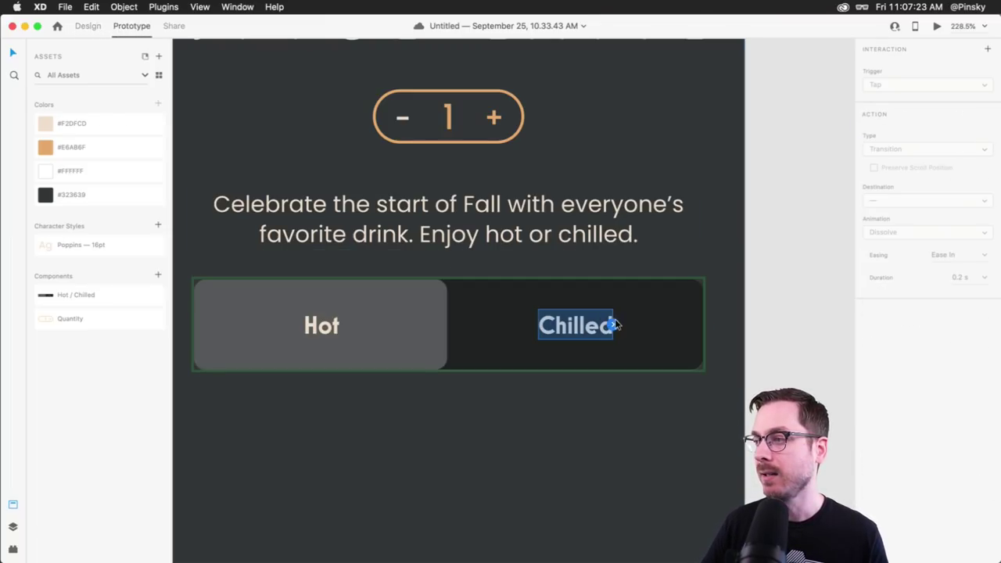
pyautogui.click(618, 325)
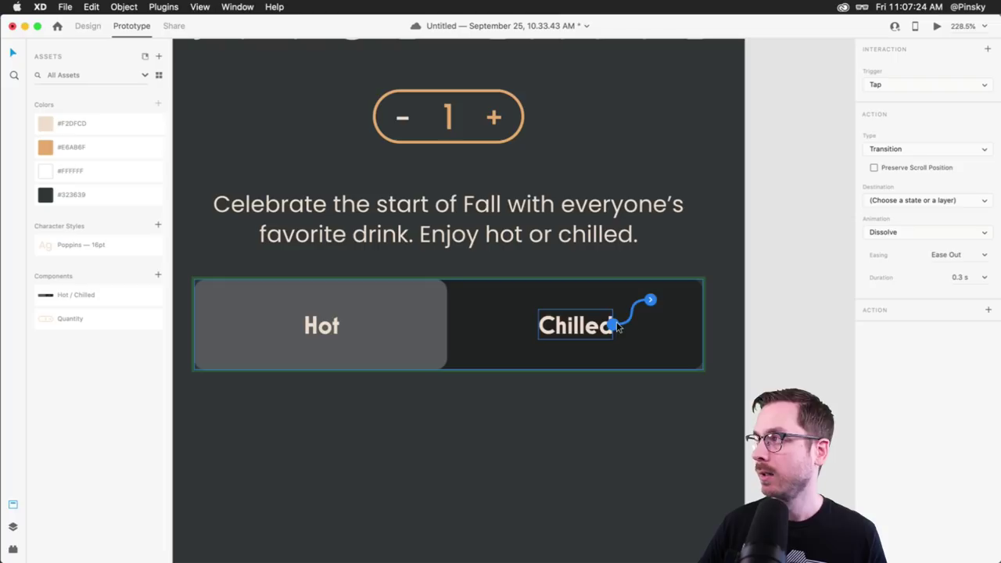
pyautogui.click(905, 149)
pyautogui.click(903, 159)
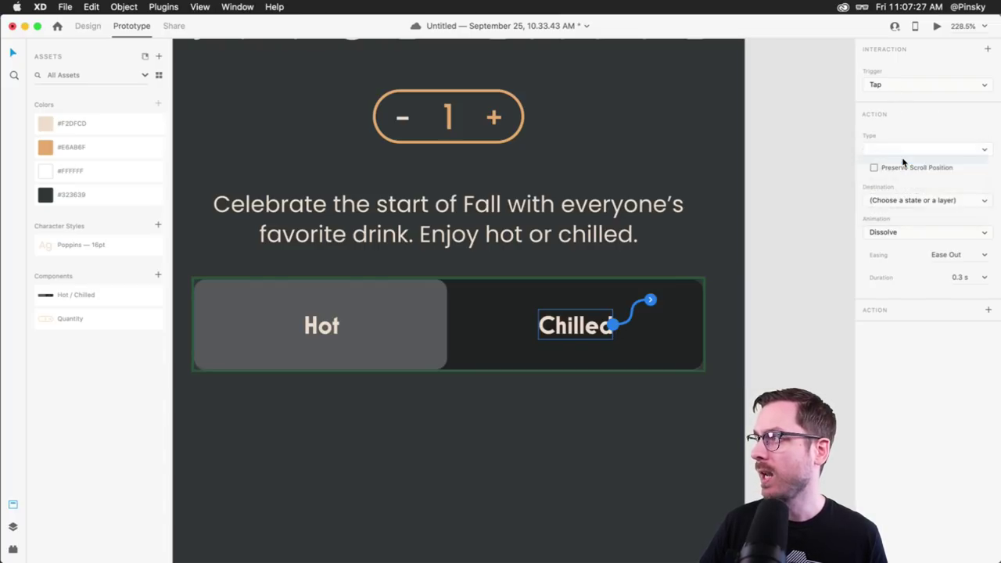
pyautogui.click(934, 183)
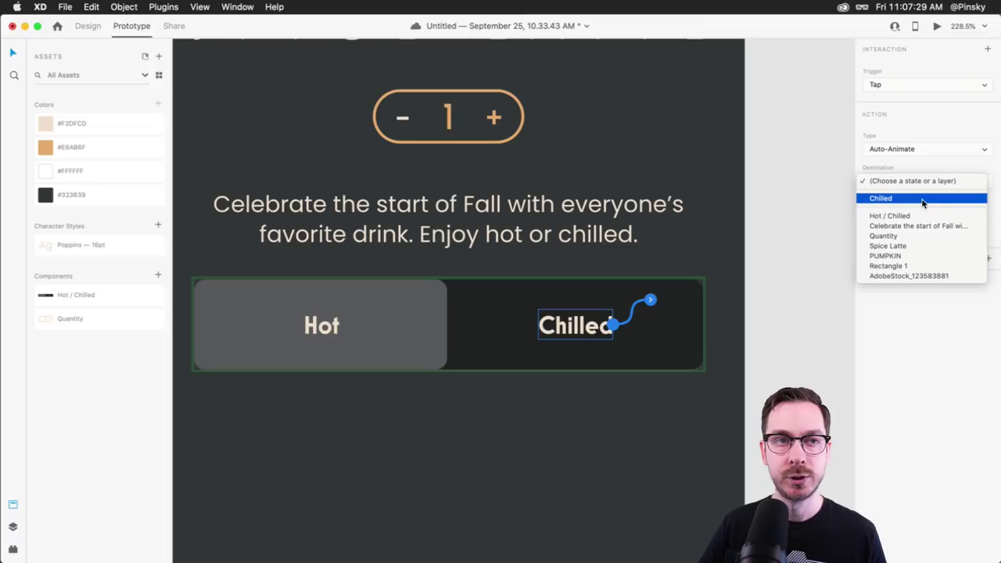
pyautogui.click(924, 200)
# Set the interaction's easing to Ease In-Out and its duration to 0.4 s, and test the toggle in a preview
pyautogui.click(983, 205)
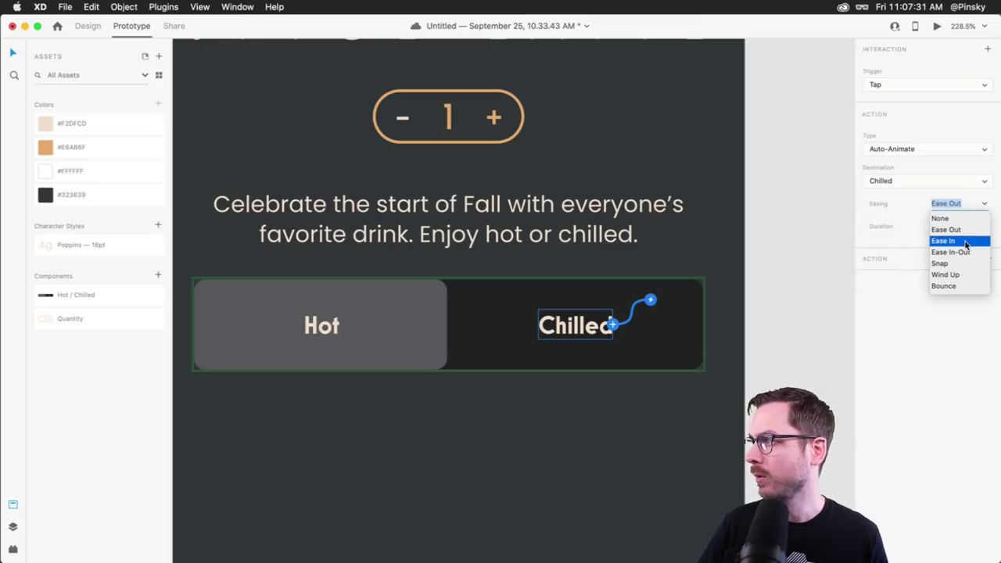
pyautogui.click(962, 251)
pyautogui.click(984, 226)
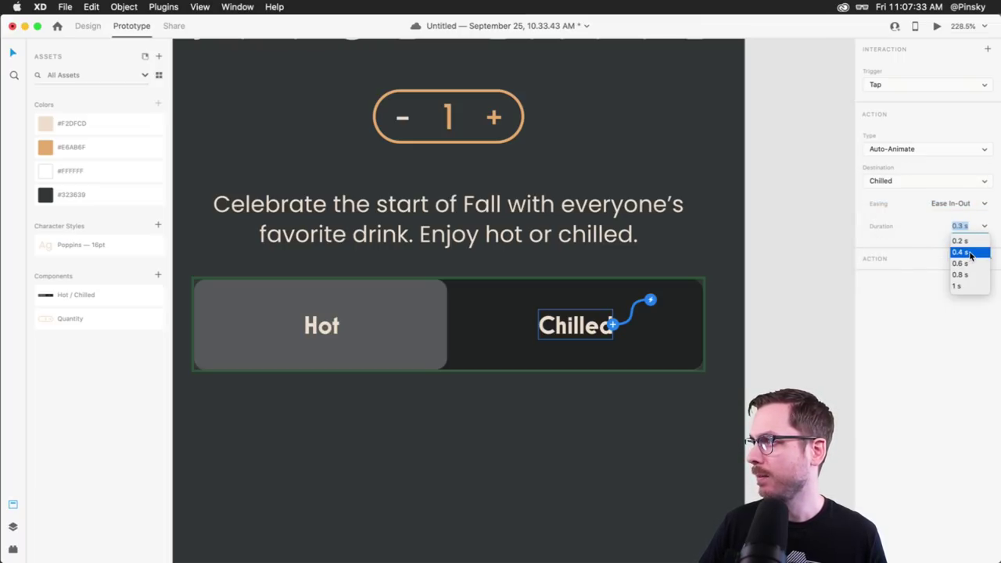
pyautogui.click(962, 252)
pyautogui.click(937, 26)
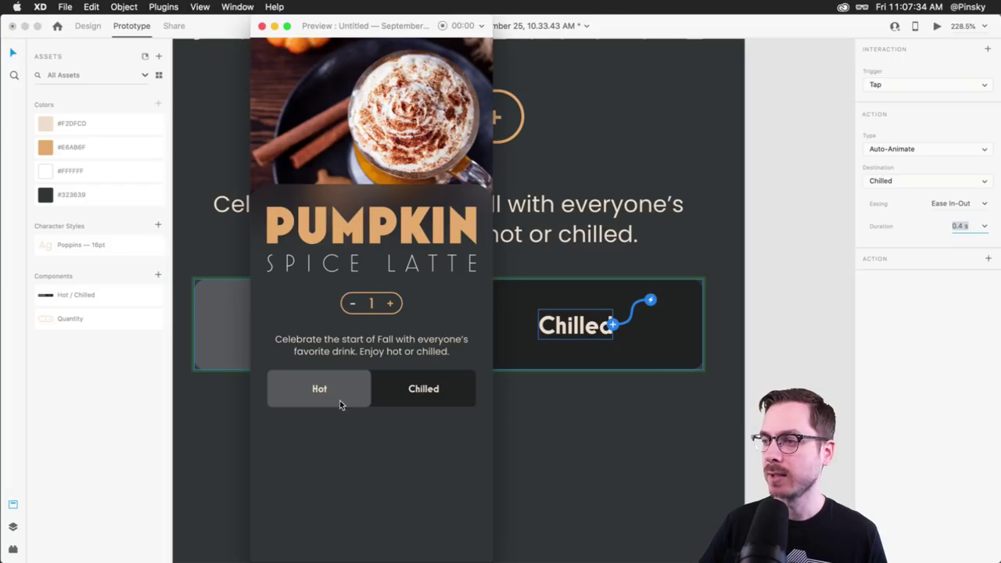
pyautogui.click(417, 388)
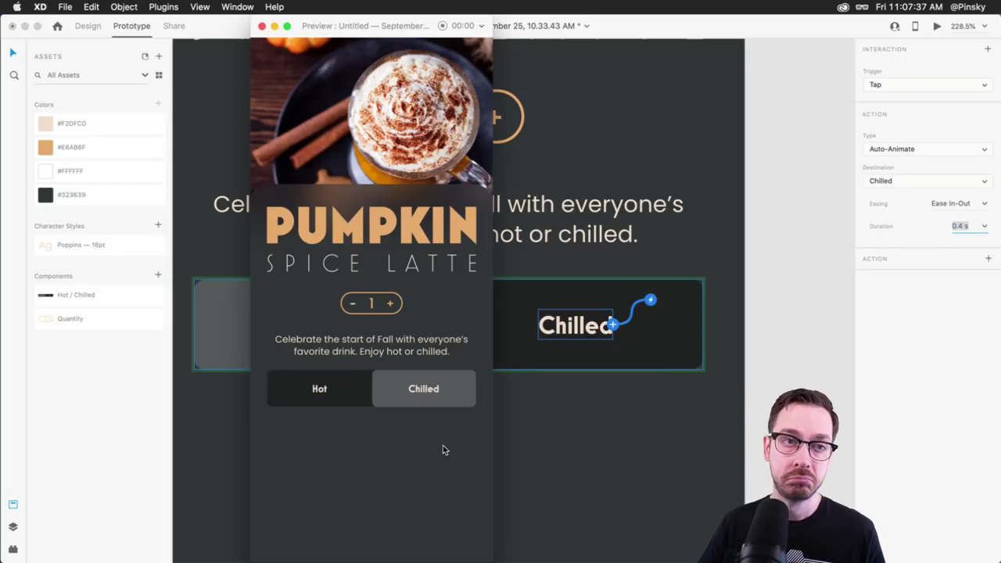
# Try a 0.2 s duration for the "Chilled" interaction and test the toggle in a preview
pyautogui.click(988, 228)
pyautogui.click(990, 228)
pyautogui.click(966, 240)
pyautogui.click(937, 26)
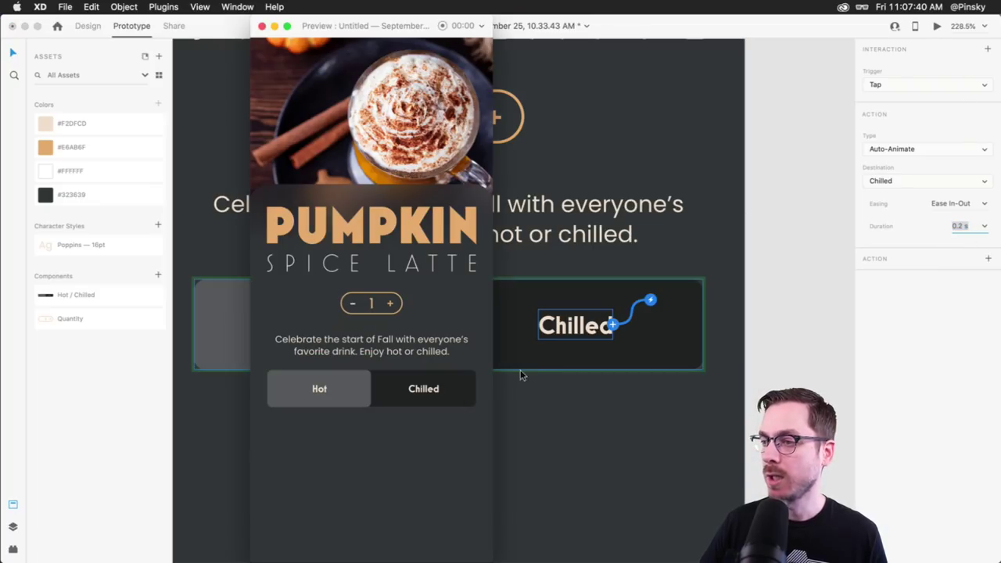
pyautogui.click(427, 392)
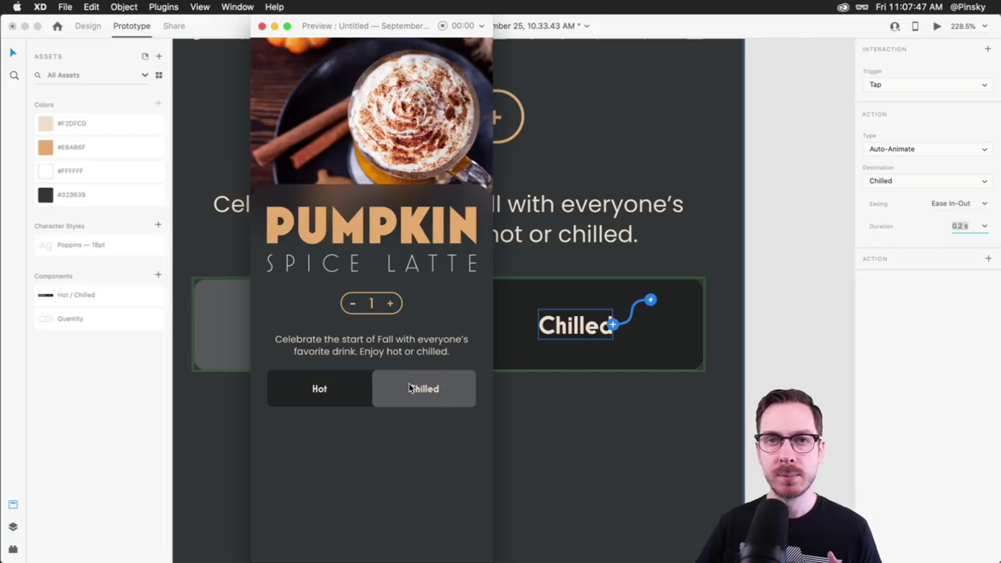
# Set the duration of the "Chilled" interaction to 0.8 s and test the toggle in a preview
pyautogui.click(989, 228)
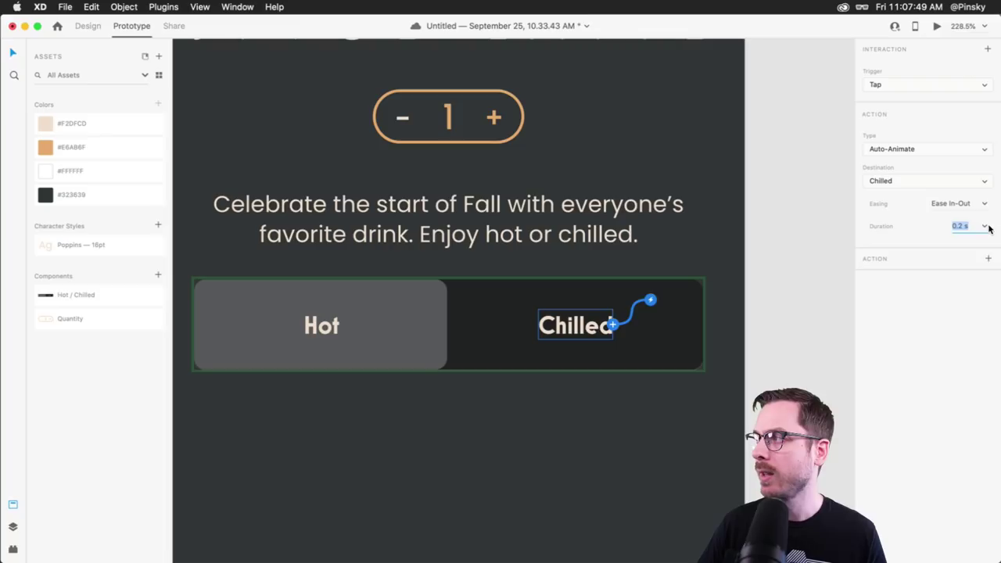
pyautogui.click(985, 226)
pyautogui.click(965, 238)
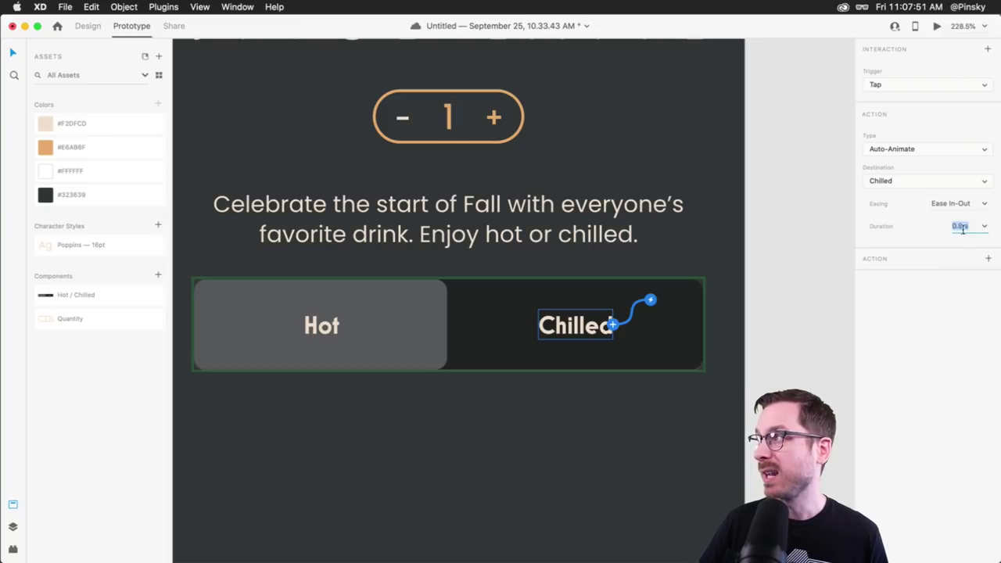
pyautogui.click(935, 29)
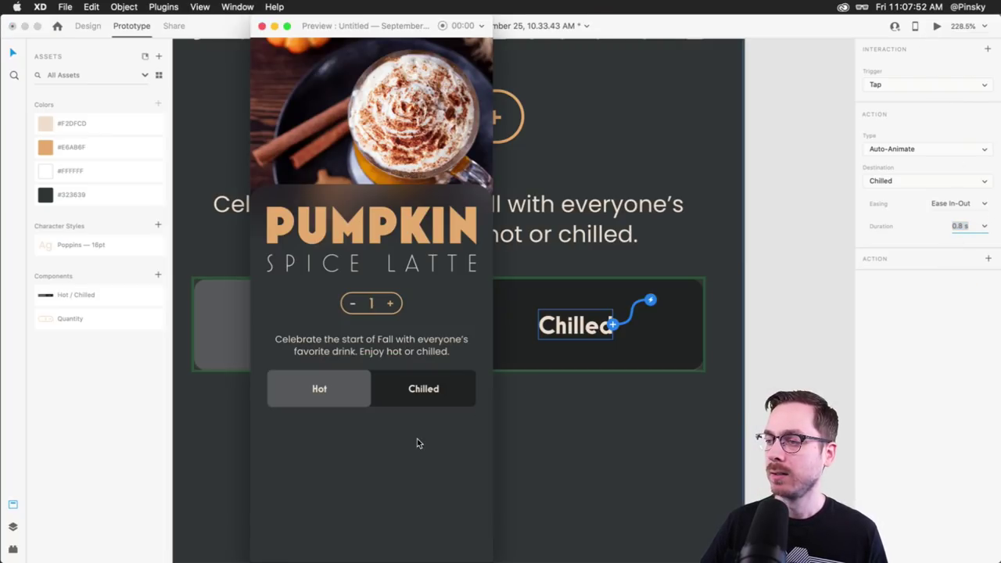
pyautogui.click(424, 389)
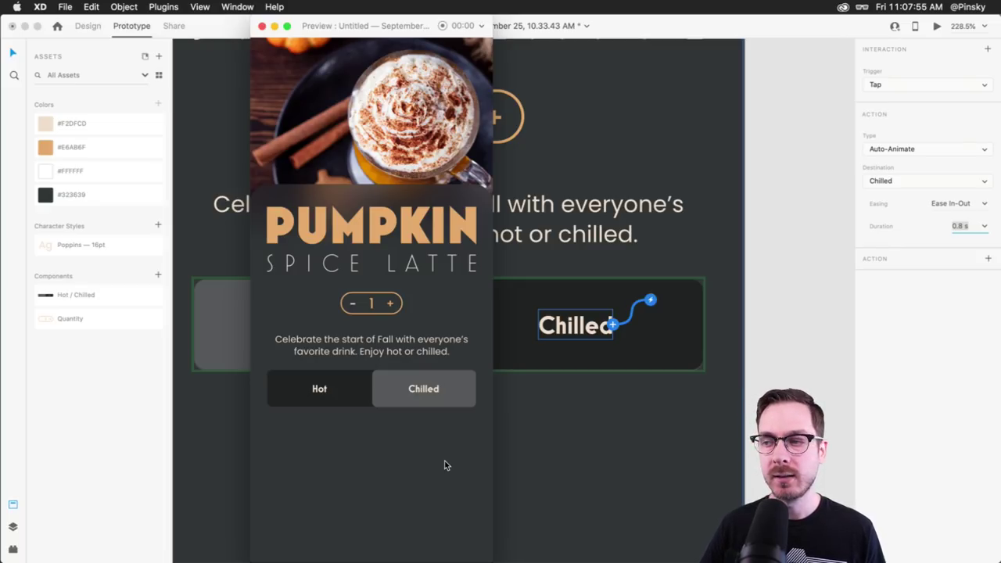
pyautogui.press('super+w')
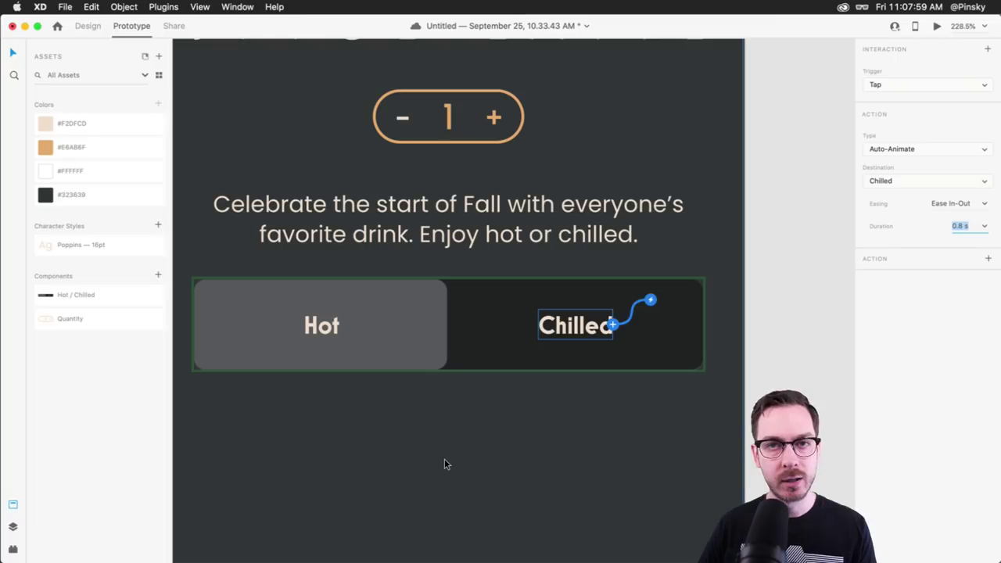
# Set the duration of the "Chilled" interaction to 0.2 s and switch the toggle component to its Chilled state
pyautogui.click(973, 226)
pyautogui.click(970, 242)
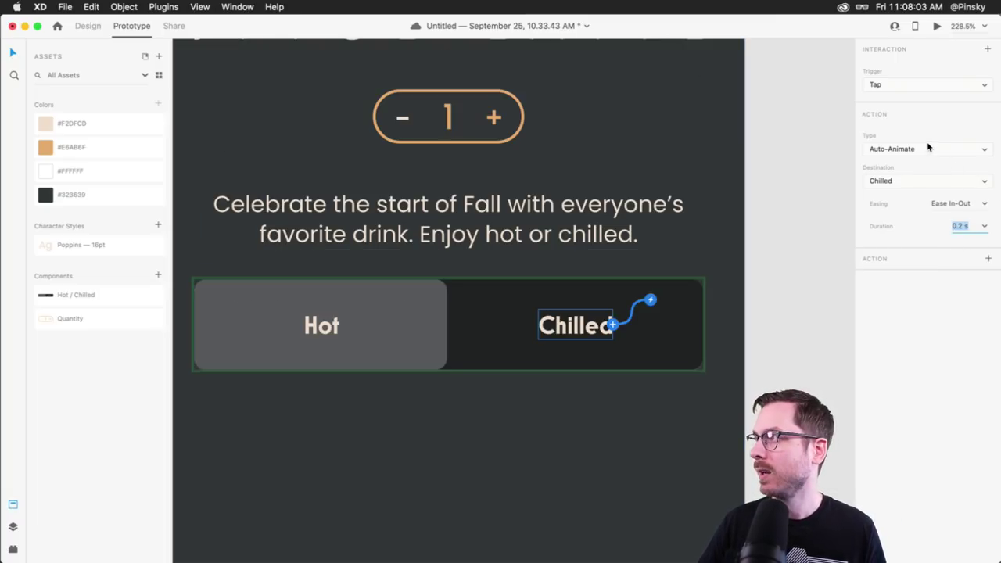
pyautogui.click(892, 84)
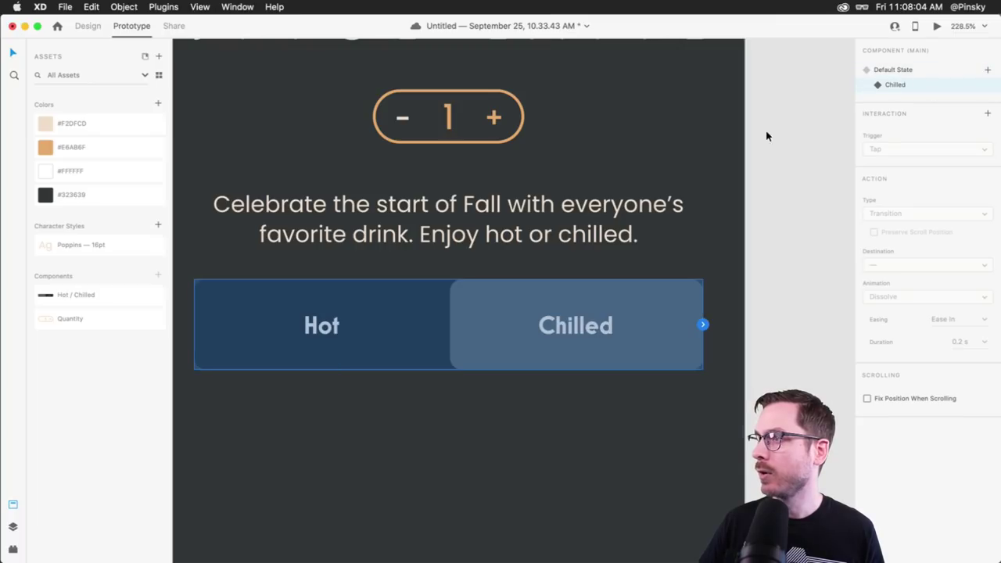
# Give the "Hot" label in the Chilled state a Tap interaction that auto-animates to Default State
pyautogui.click(332, 327)
pyautogui.moveTo(340, 324); pyautogui.dragTo(377, 299)
pyautogui.click(982, 185)
pyautogui.click(963, 199)
# Preview the screen, test switching the toggle between Hot and Chilled in both directions, and close the preview
pyautogui.click(937, 26)
pyautogui.click(321, 390)
pyautogui.click(426, 388)
pyautogui.click(321, 391)
pyautogui.click(426, 389)
pyautogui.click(425, 389)
pyautogui.click(322, 391)
pyautogui.click(322, 391)
pyautogui.click(262, 26)
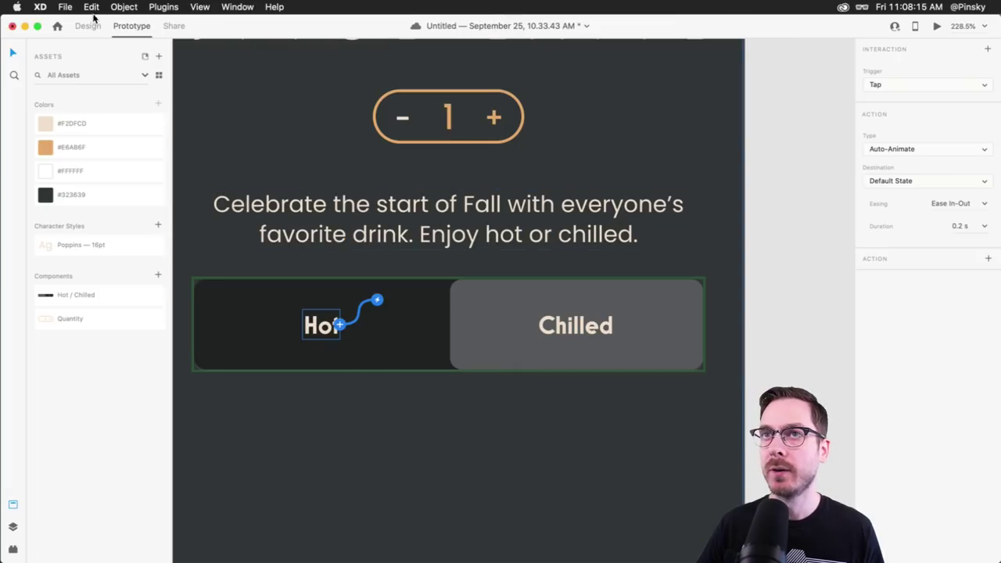
# Return the toggle component to its Default State and go back to Design mode with nothing selected
pyautogui.click(631, 315)
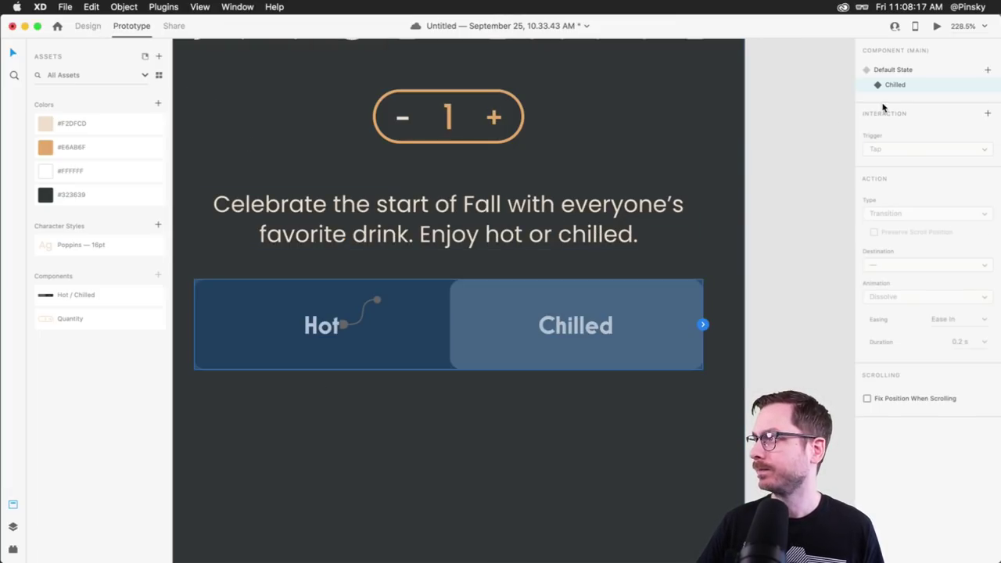
pyautogui.click(905, 69)
pyautogui.click(93, 29)
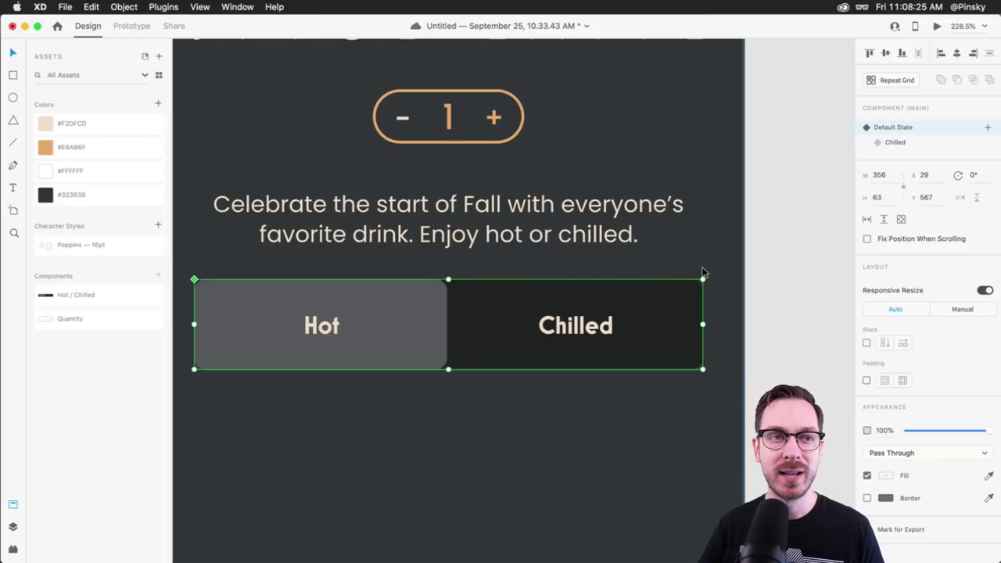
pyautogui.click(770, 300)
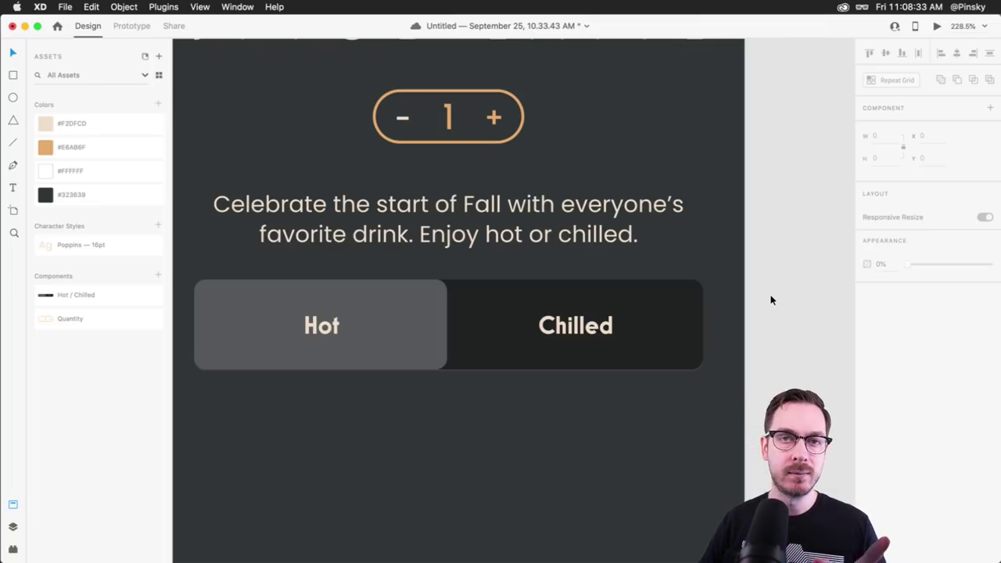
# Select the Quantity component above the description text and save the document
pyautogui.scroll(2, 485, 223)
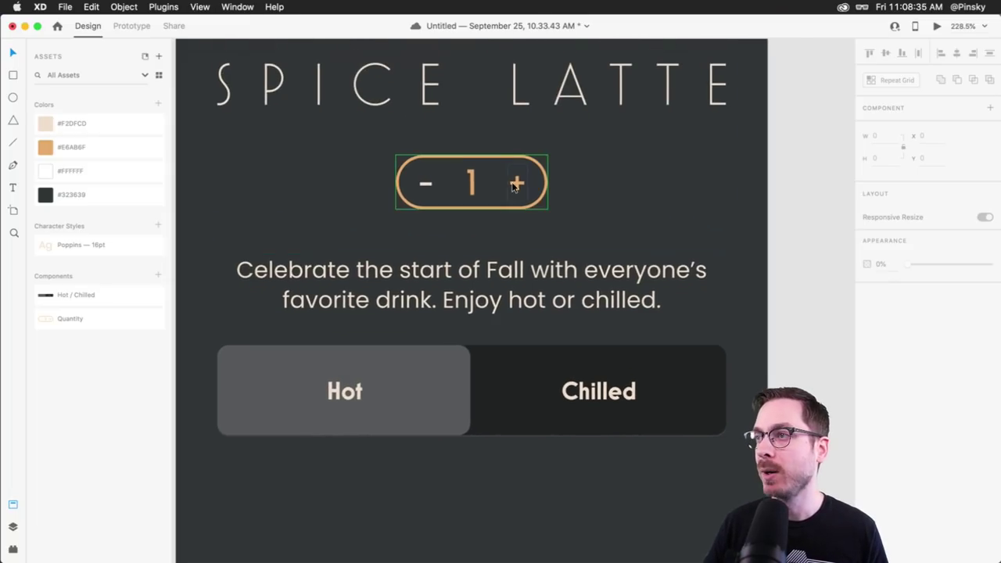
pyautogui.click(477, 181)
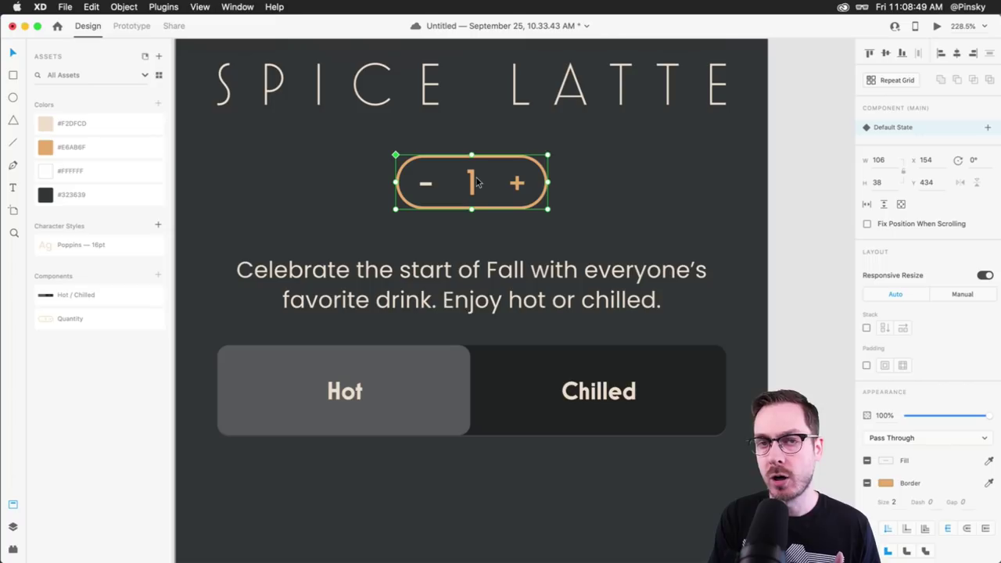
pyautogui.press('super+s')
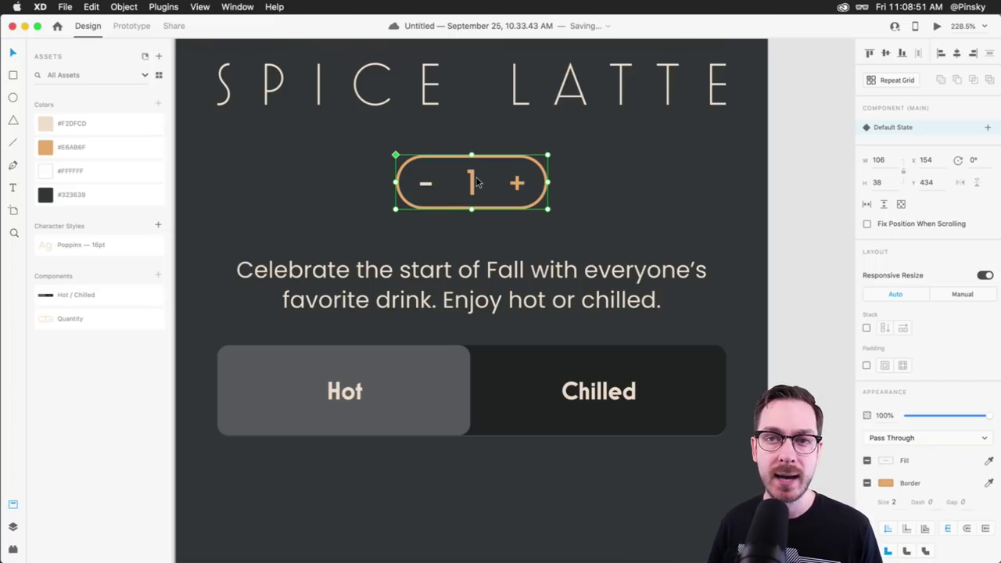
# Draw a 38 × 38 rectangle over the plus sign inside the Quantity component and delete it again
pyautogui.doubleClick(517, 183)
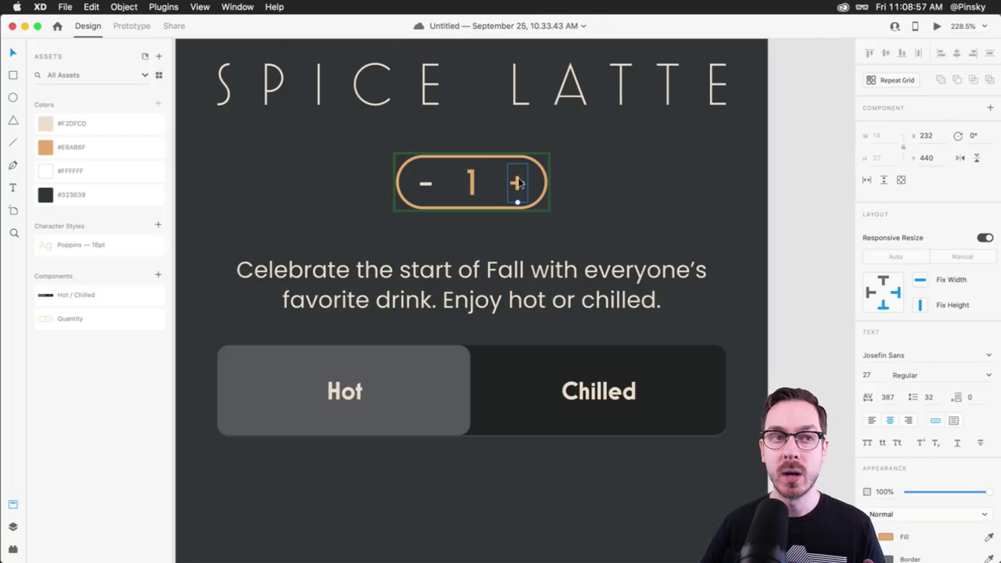
pyautogui.scroll(5, 517, 183)
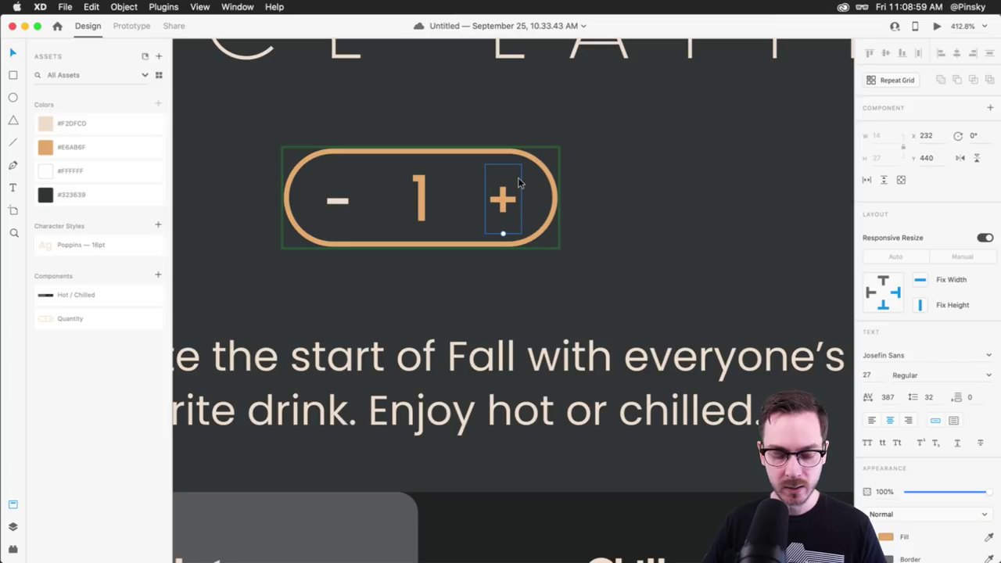
pyautogui.press('r')
pyautogui.moveTo(558, 151); pyautogui.dragTo(425, 246)
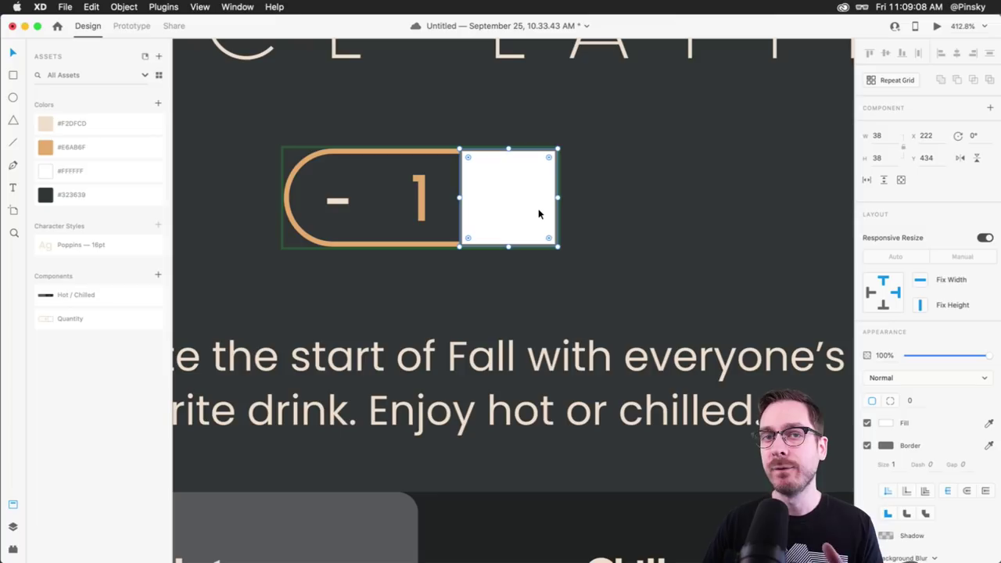
pyautogui.press('BackSpace')
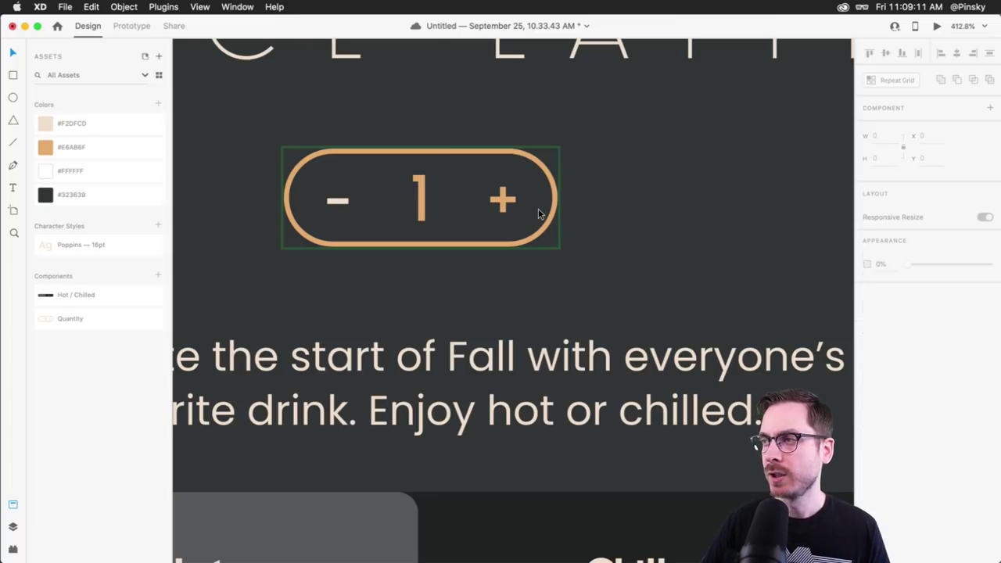
pyautogui.click(604, 181)
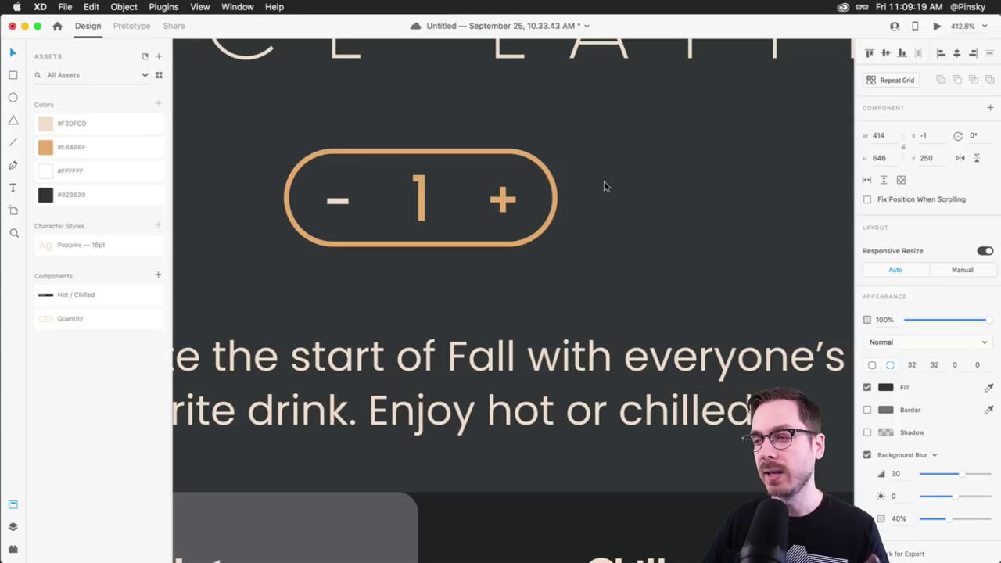
pyautogui.scroll(-3, 602, 186)
pyautogui.scroll(-5, 600, 182)
pyautogui.click(800, 342)
pyautogui.click(449, 293)
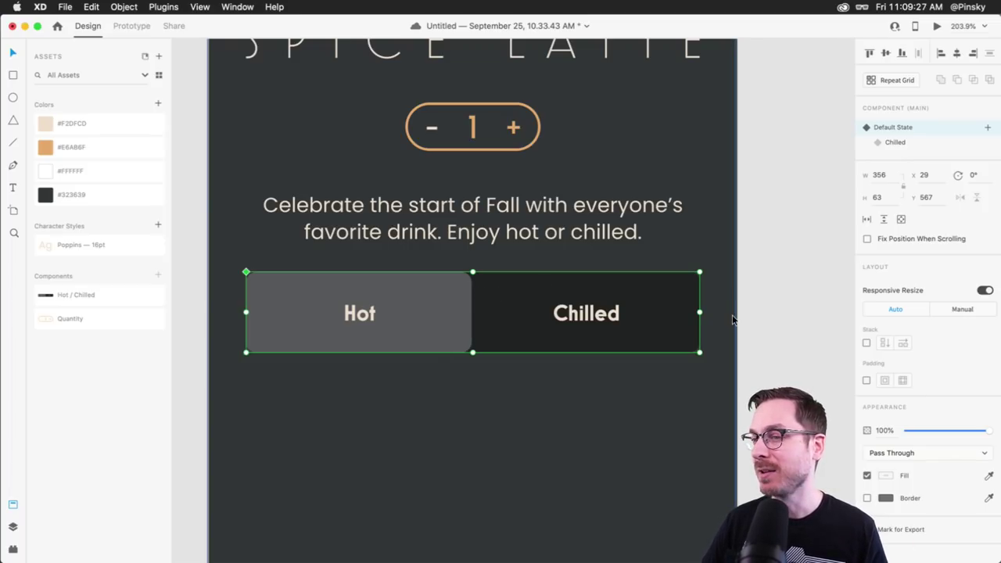
pyautogui.scroll(-3, 802, 319)
pyautogui.click(803, 319)
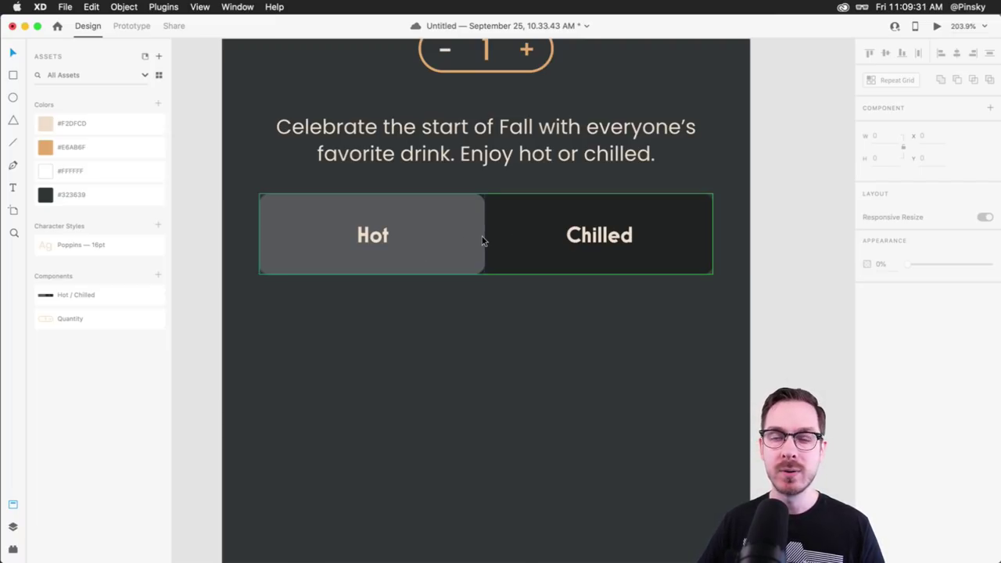
# Show the margin guides and draw a rectangle about 87 × 80 below the "Hot" half of the toggle
pyautogui.scroll(-5, 461, 398)
pyautogui.scroll(2, 461, 398)
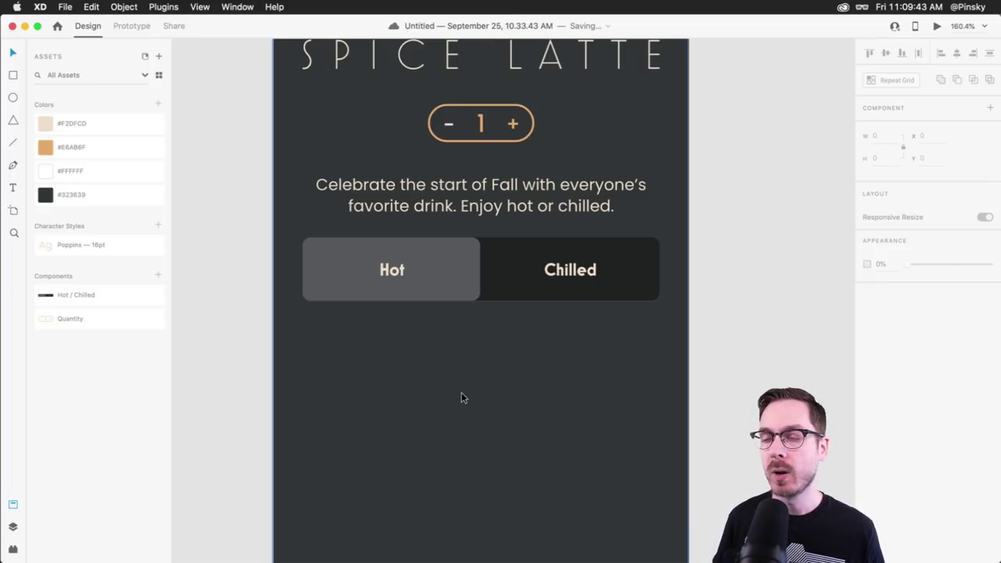
pyautogui.scroll(-3, 461, 398)
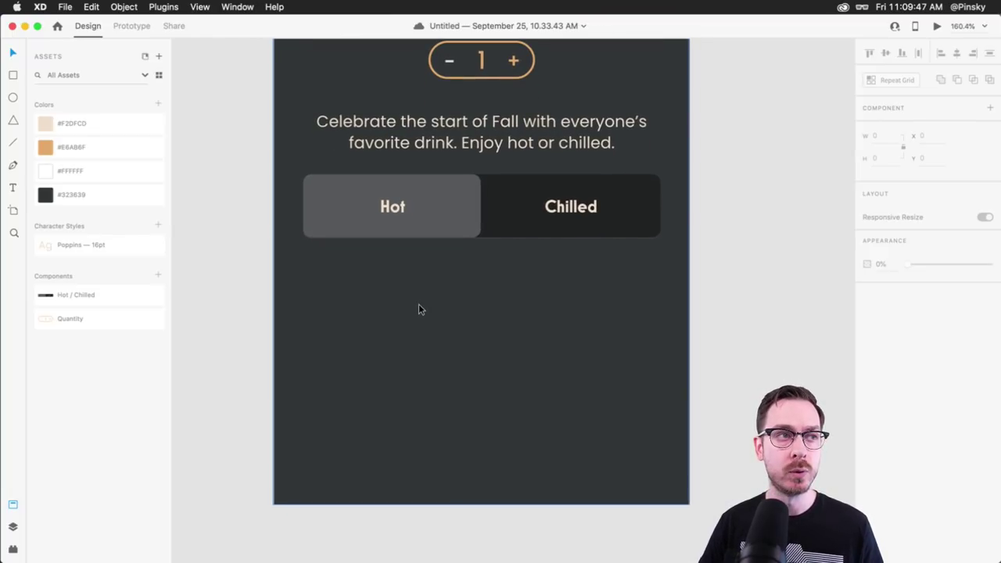
pyautogui.click(333, 264)
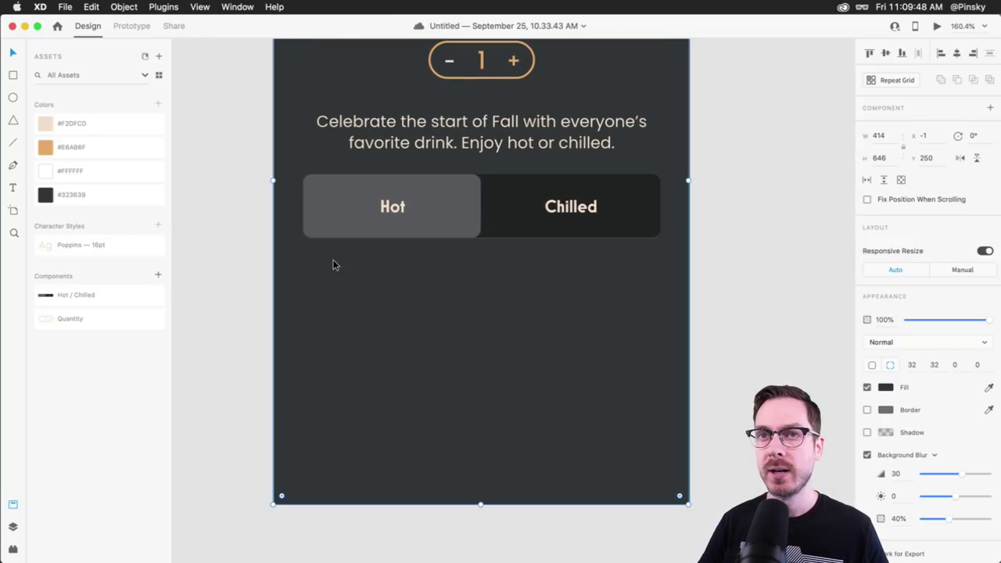
pyautogui.press('super+shift+apostrophe')
pyautogui.click(14, 75)
pyautogui.moveTo(308, 266); pyautogui.dragTo(383, 344)
pyautogui.moveTo(384, 299); pyautogui.dragTo(383, 268)
# Set the new rectangle's corner radius to 8
pyautogui.click(917, 367)
pyautogui.write('8')
pyautogui.press('Return')
# Remove the white rectangle's border and move it down along the left margin guide to X 29, Y 671
pyautogui.click(14, 53)
pyautogui.click(868, 410)
pyautogui.moveTo(371, 299); pyautogui.dragTo(367, 320)
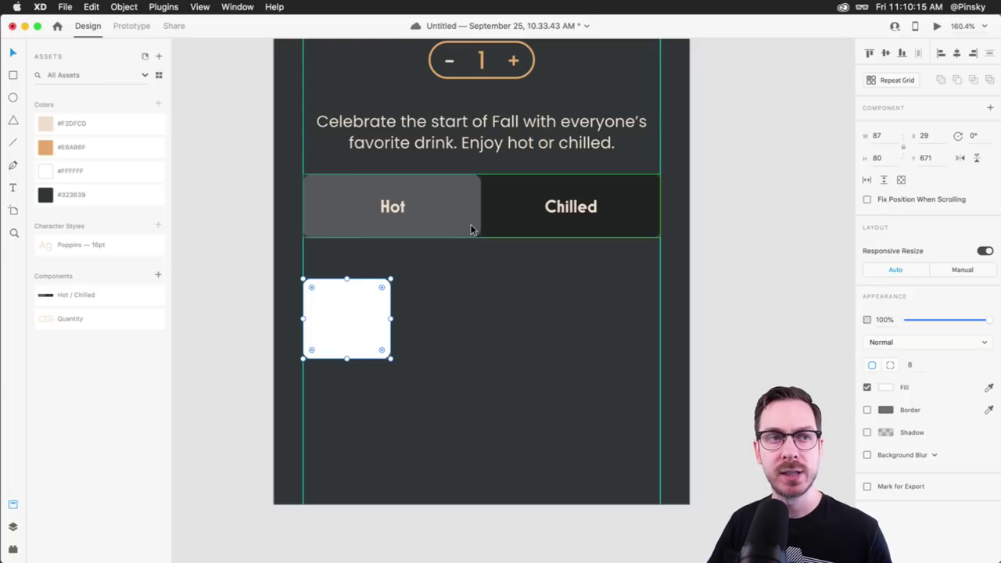
# Select the dark background rectangle inside the Hot/Chilled toggle and copy it
pyautogui.click(505, 206)
pyautogui.click(349, 319)
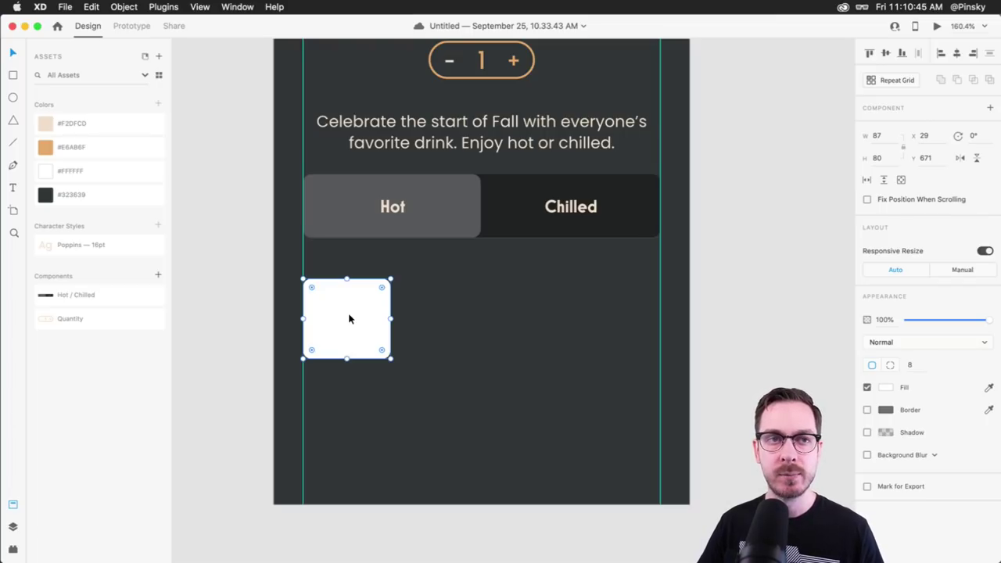
pyautogui.click(510, 207)
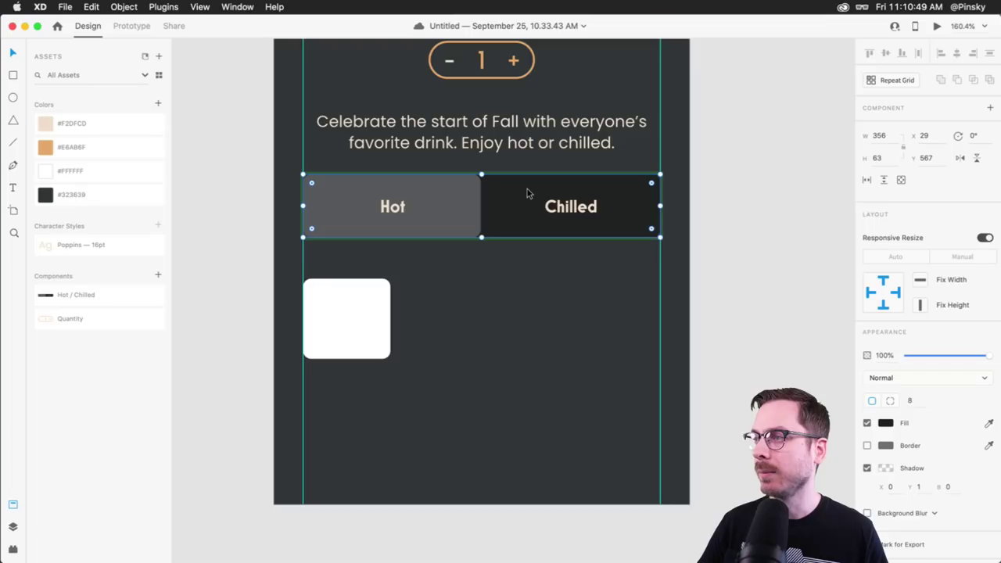
pyautogui.scroll(3, 527, 189)
pyautogui.moveTo(527, 188)
pyautogui.mouseDown()
pyautogui.moveTo(532, 257)
pyautogui.moveTo(573, 210)
pyautogui.moveTo(530, 203)
pyautogui.mouseUp()
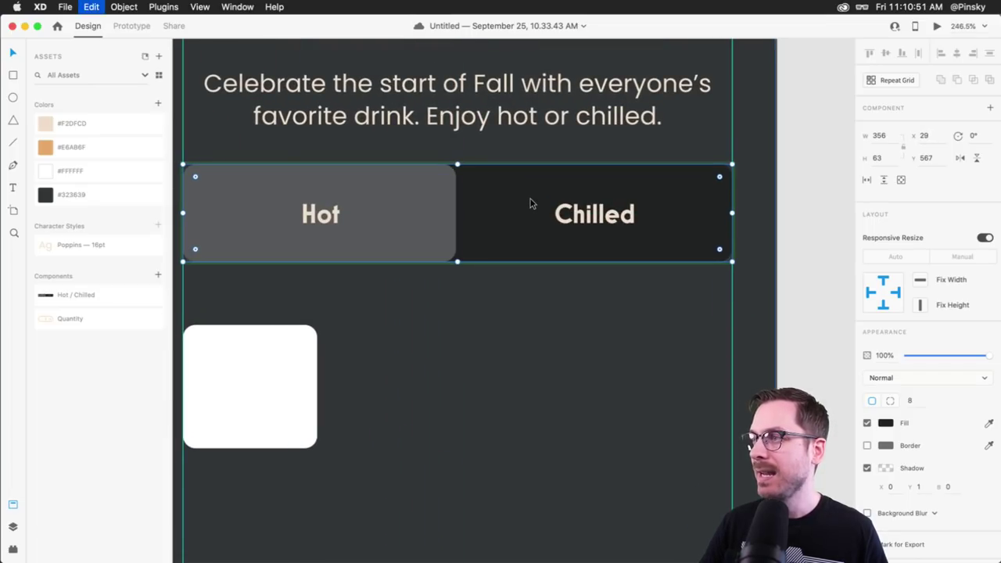
# Try pasting the copied background's appearance onto the white rectangle, and undo it
pyautogui.hscroll(-2, 525, 229)
pyautogui.scroll(-1, 525, 230)
pyautogui.hscroll(-1, 529, 232)
pyautogui.click(289, 328)
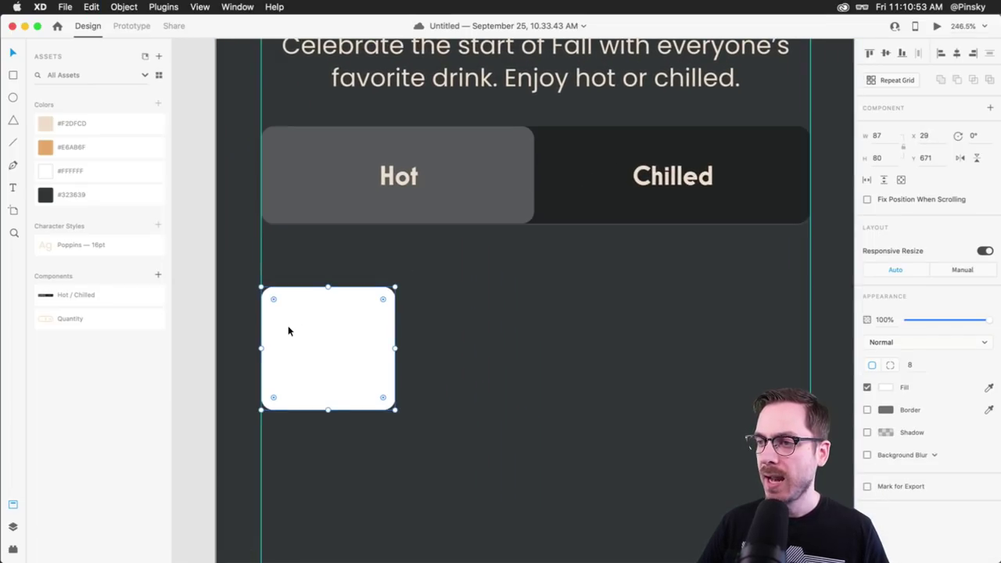
pyautogui.press('super+alt+v')
pyautogui.click(438, 349)
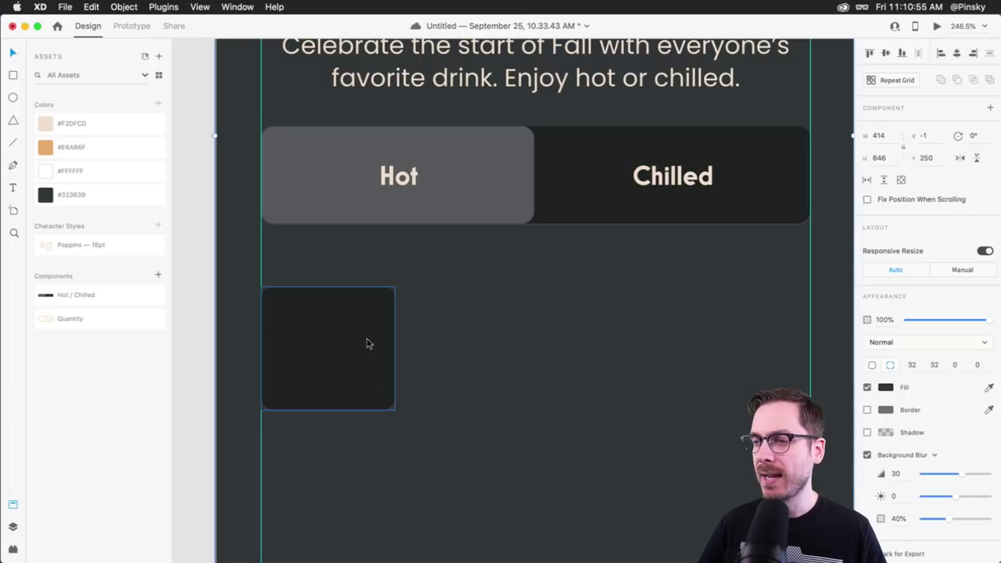
pyautogui.press('super+z')
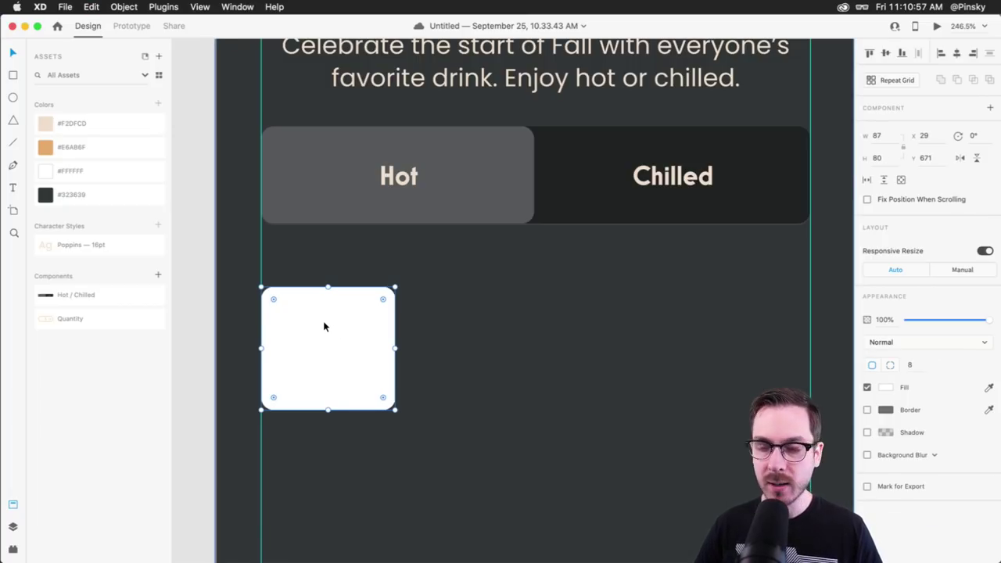
# Paste the toggle background's appearance onto the white rectangle below the toggle
pyautogui.press('alt')
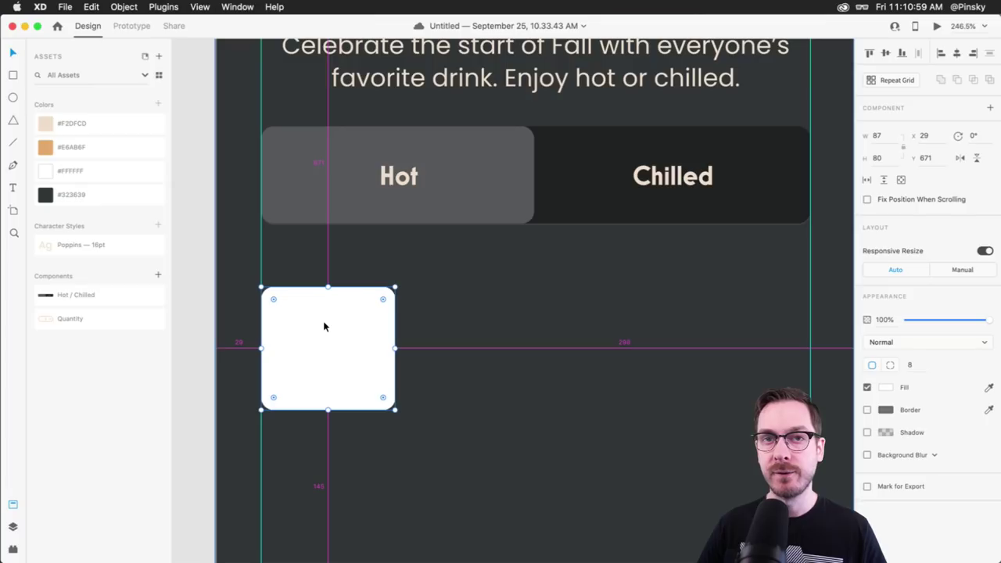
pyautogui.rightClick(324, 327)
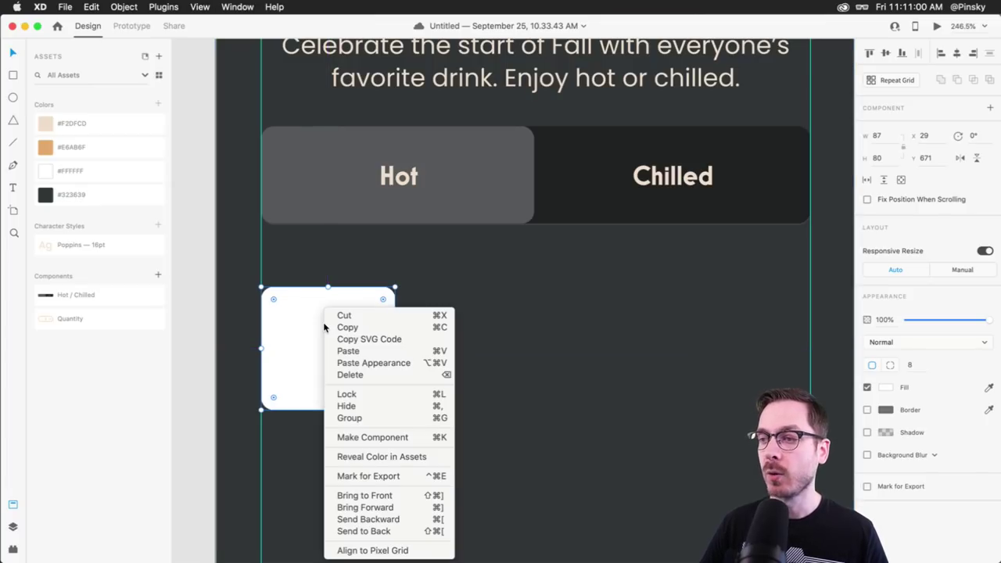
pyautogui.click(383, 363)
pyautogui.scroll(-5, 383, 363)
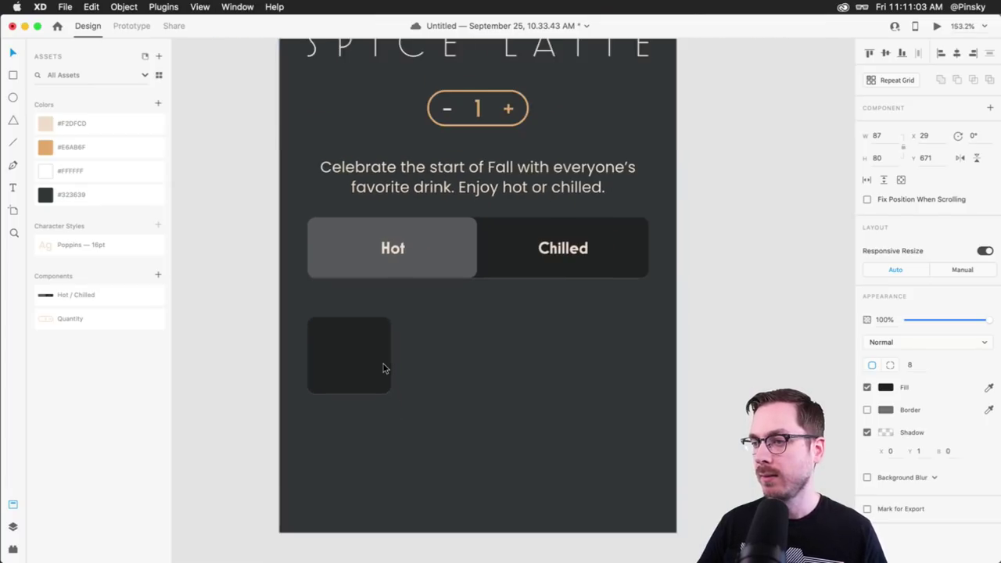
# Try placing two copies of the dark tile in a row beside it, and undo both
pyautogui.scroll(2, 383, 364)
pyautogui.moveTo(279, 331); pyautogui.dragTo(408, 331)
pyautogui.moveTo(408, 331); pyautogui.dragTo(536, 333)
pyautogui.press('super+z')
pyautogui.press('super+z')
# Use Repeat Grid to make a row of three 96 × 80 tiles, ungroup it, and space the tiles evenly
pyautogui.press('super+r')
pyautogui.moveTo(320, 333); pyautogui.dragTo(519, 339)
pyautogui.press('super+shift+g')
pyautogui.keyDown('shift'); pyautogui.click(412, 320); pyautogui.keyUp('shift')
pyautogui.keyDown('shift'); pyautogui.click(301, 321); pyautogui.keyUp('shift')
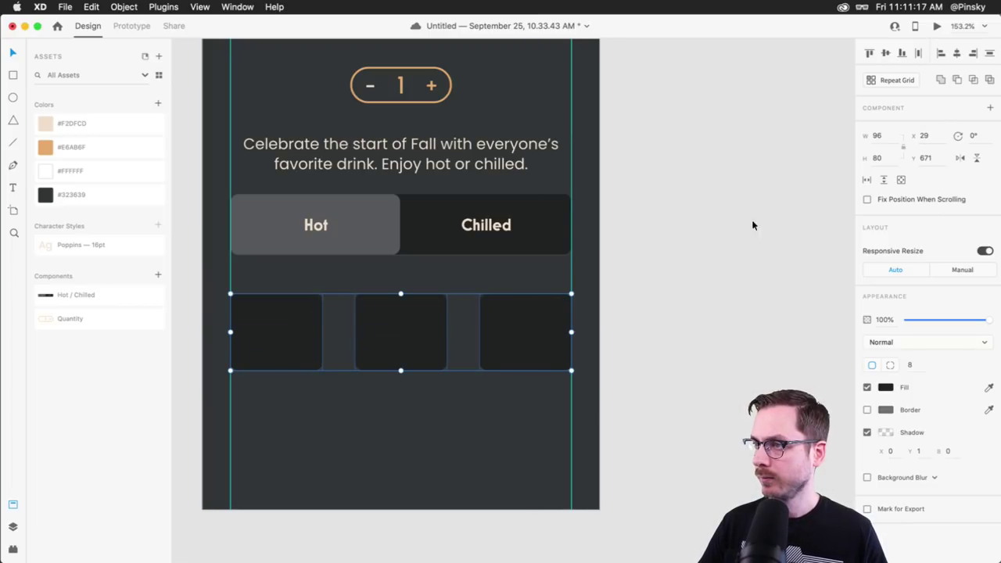
# Preview the screen with the row of three tiles, and undo back to the single dark tile
pyautogui.press('super+Return')
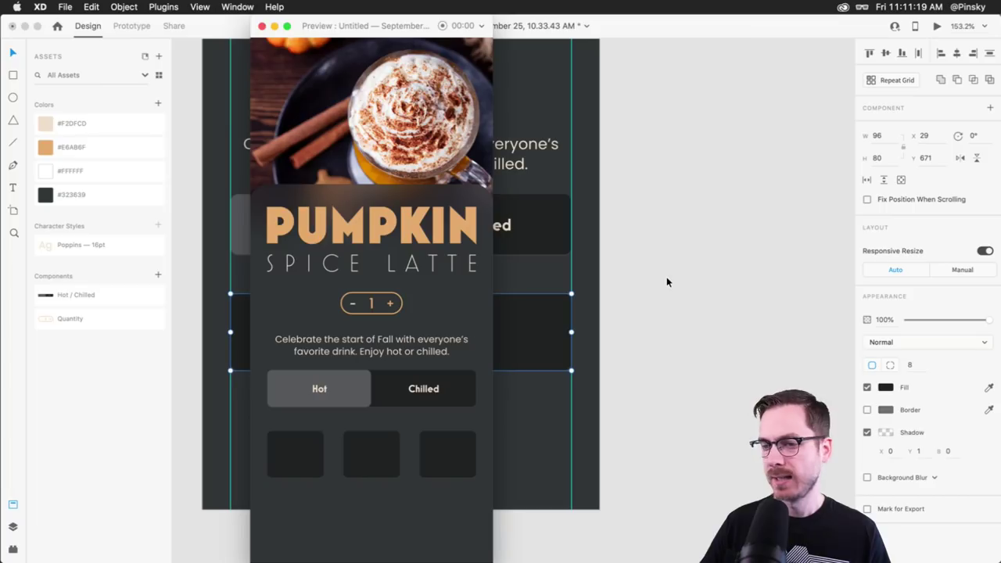
pyautogui.click(572, 299)
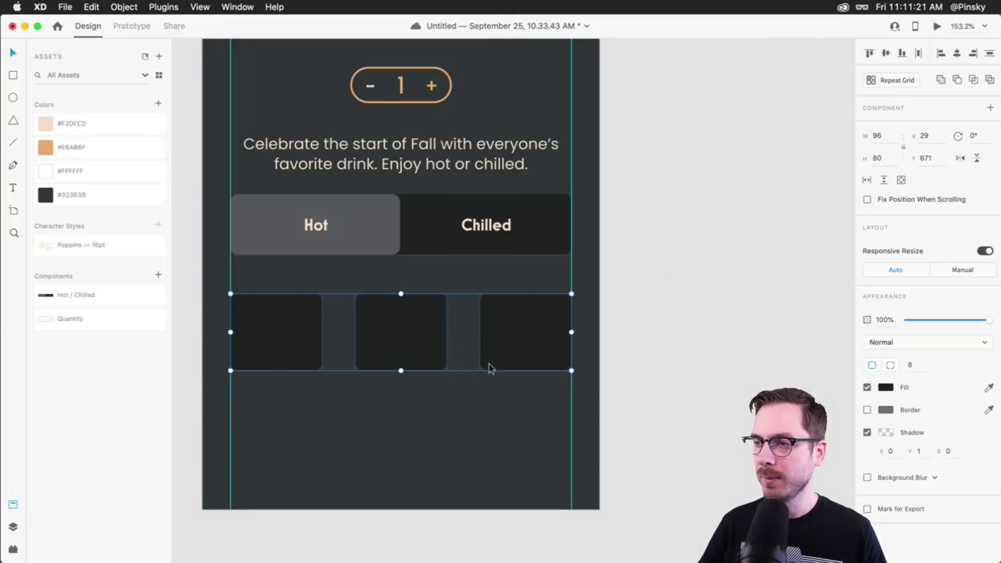
pyautogui.press('super+z')
pyautogui.press('super+z')
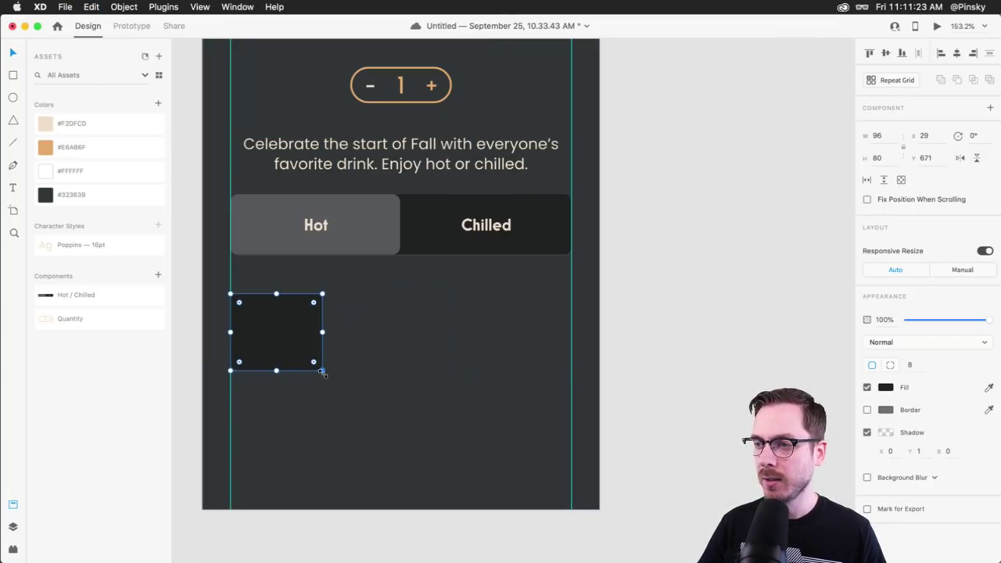
# Enlarge the dark tile to 104 × 87 and turn it into three separate tiles using Repeat Grid
pyautogui.moveTo(323, 369); pyautogui.dragTo(332, 379)
pyautogui.press('super+r')
pyautogui.moveTo(330, 336); pyautogui.dragTo(531, 352)
pyautogui.press('super+shift+g')
# Distribute the three tiles horizontally between the margin guides and preview the screen
pyautogui.click(502, 348)
pyautogui.keyDown('shift'); pyautogui.click(355, 334); pyautogui.keyUp('shift')
pyautogui.keyDown('shift'); pyautogui.click(302, 334); pyautogui.keyUp('shift')
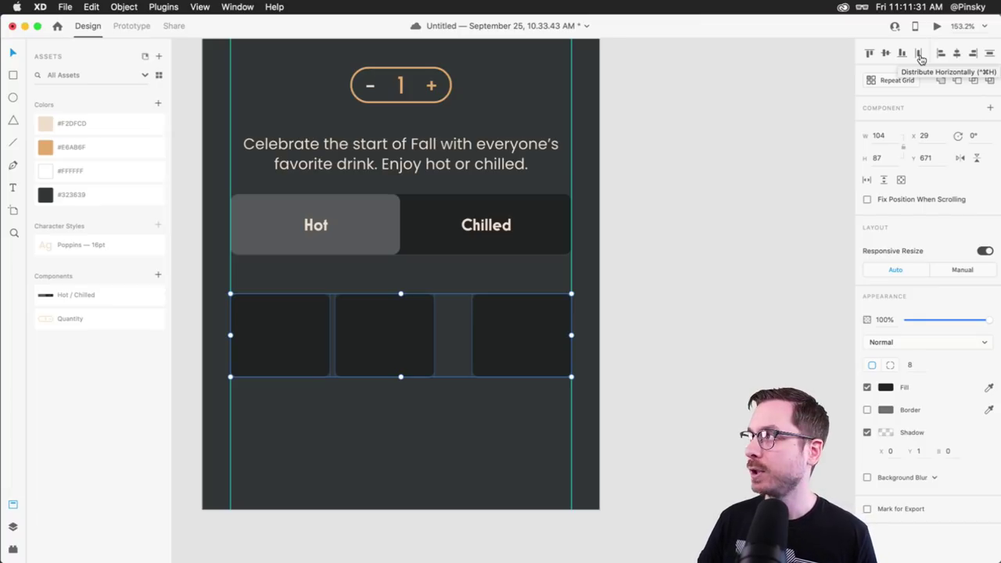
pyautogui.click(921, 55)
pyautogui.press('super+Return')
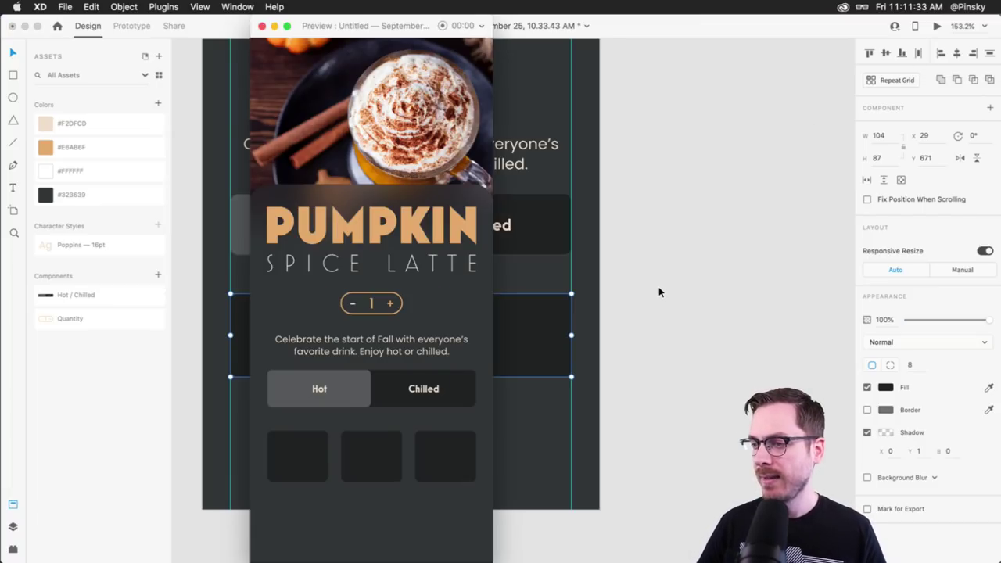
# Increase the height of the three tiles to 92 and save the document
pyautogui.click(588, 303)
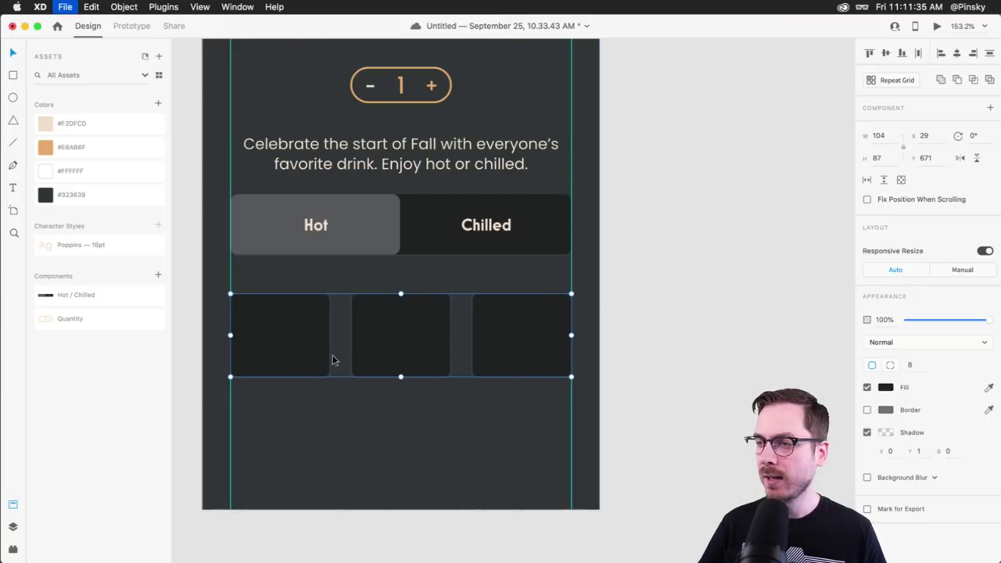
pyautogui.moveTo(401, 377); pyautogui.dragTo(402, 381)
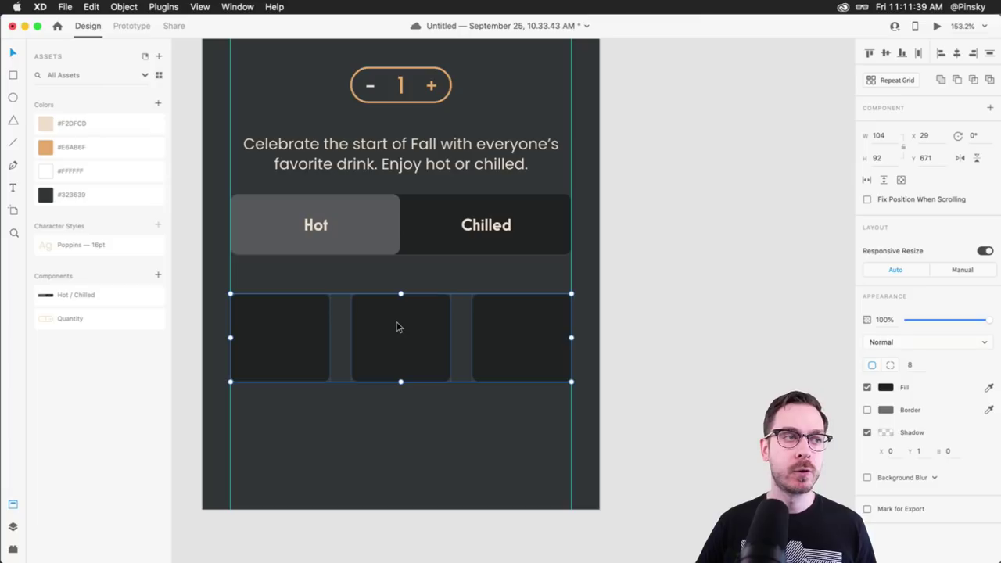
pyautogui.click(649, 337)
pyautogui.click(253, 309)
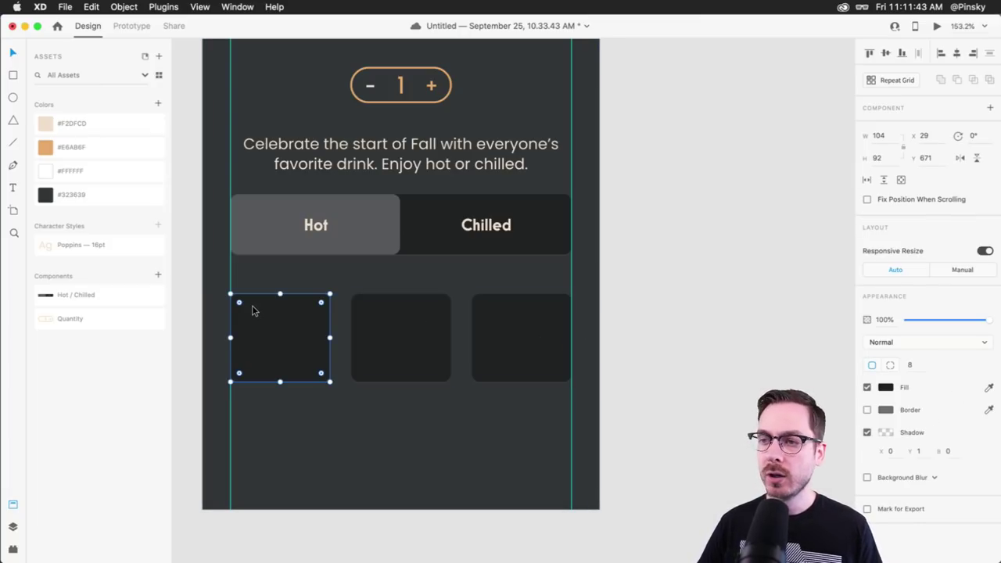
pyautogui.moveTo(252, 311); pyautogui.dragTo(273, 326)
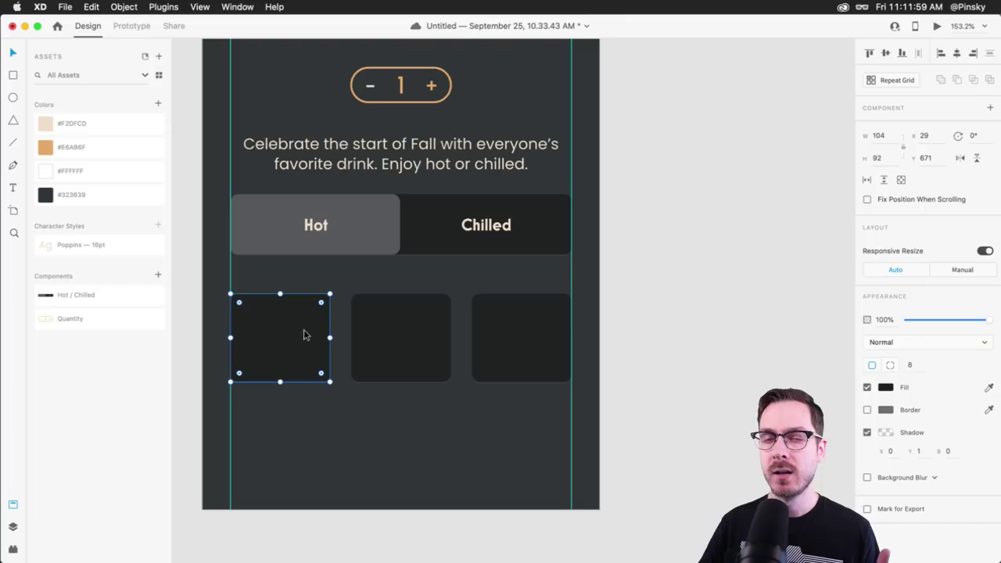
pyautogui.press('super+s')
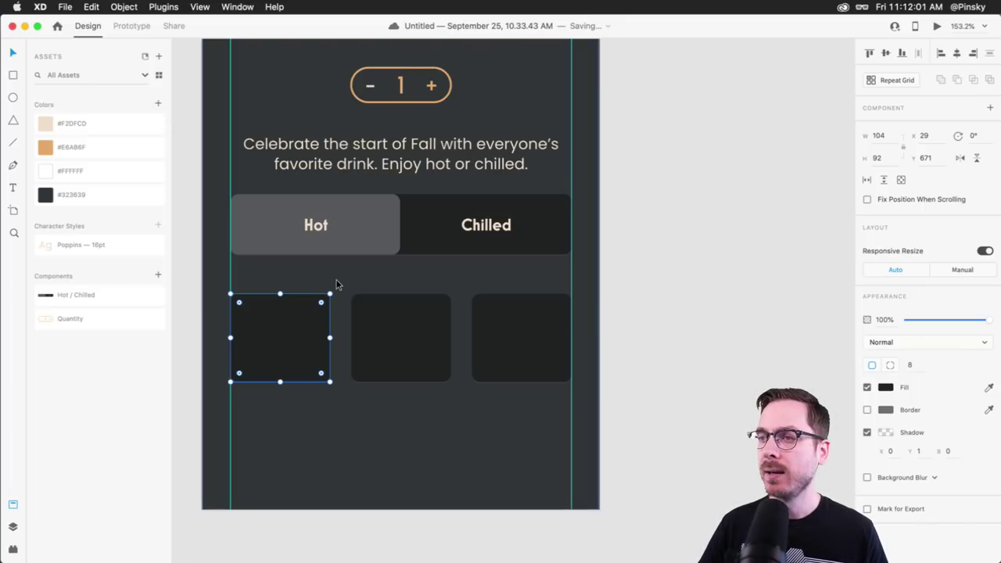
# Fill the first tile with the grey sampled from the Hot button and apply #E6AB6F as its border
pyautogui.click(988, 387)
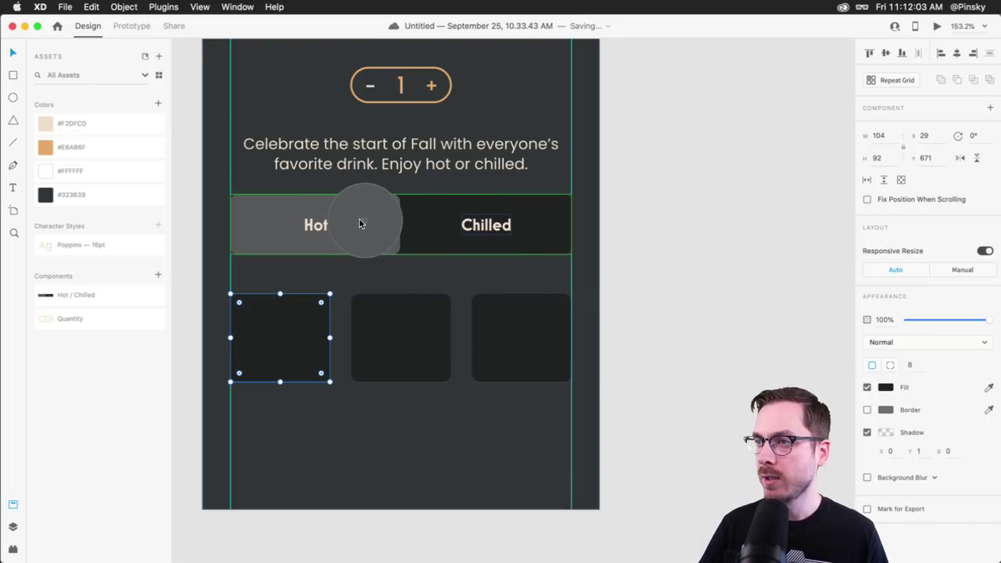
pyautogui.click(356, 221)
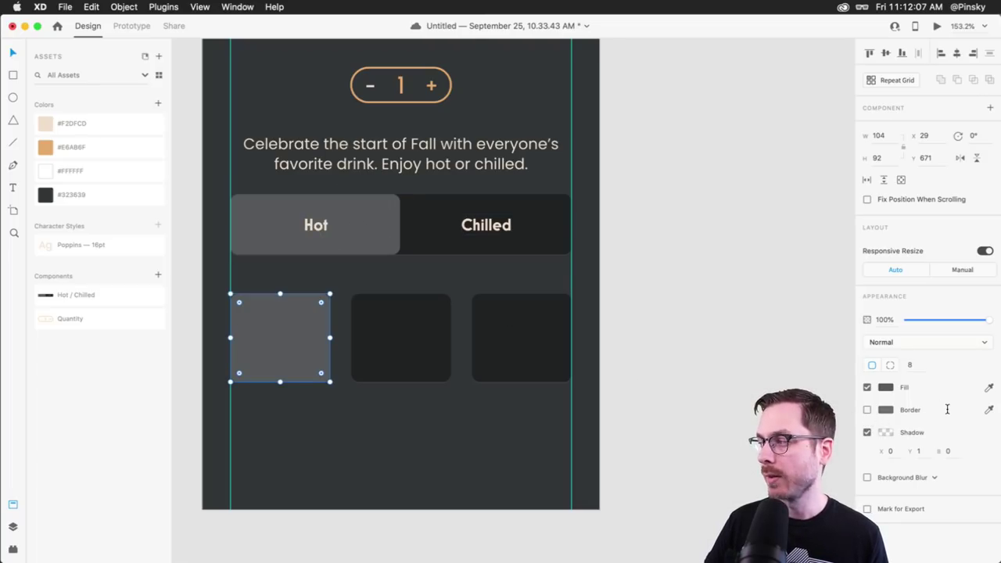
pyautogui.rightClick(102, 143)
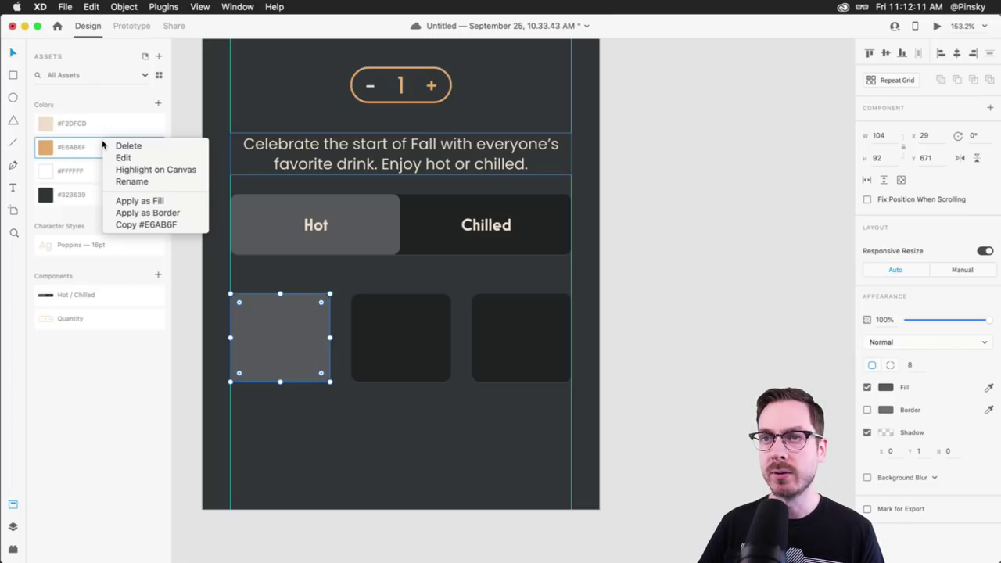
pyautogui.click(148, 213)
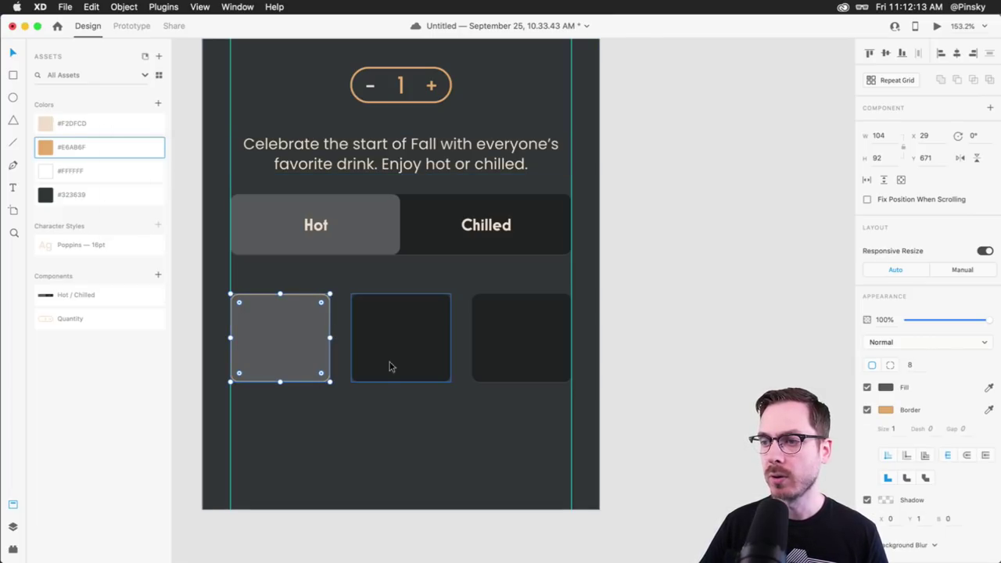
pyautogui.click(365, 391)
pyautogui.click(280, 340)
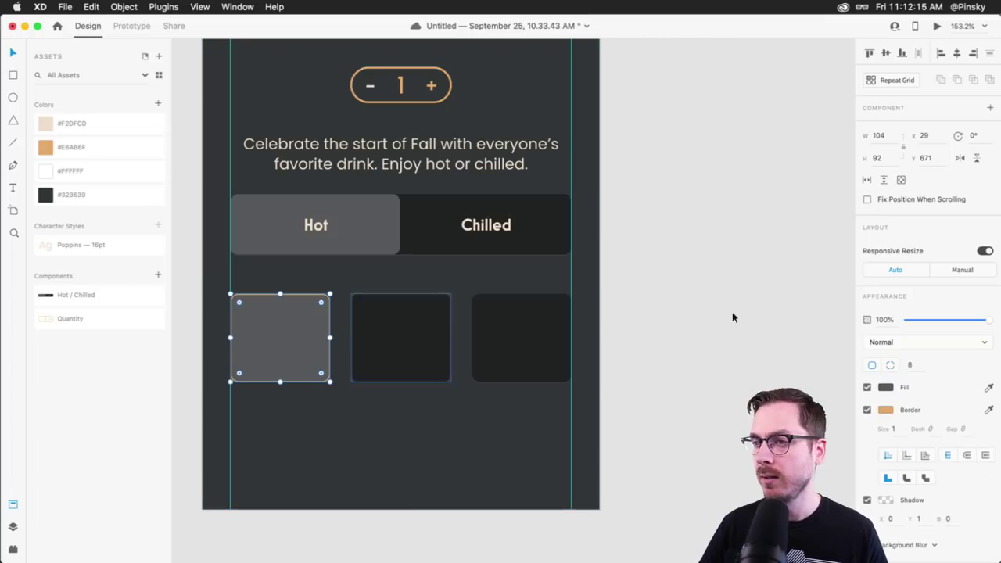
# Change the first tile's fill to a grey linear gradient, slightly darker at the top, and preview the screen
pyautogui.click(885, 388)
pyautogui.click(760, 316)
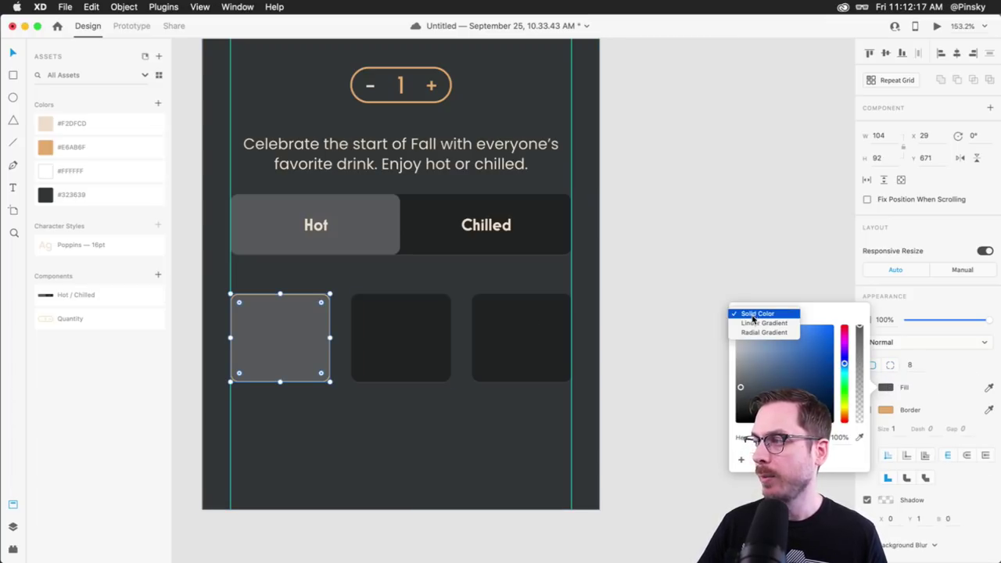
pyautogui.click(754, 321)
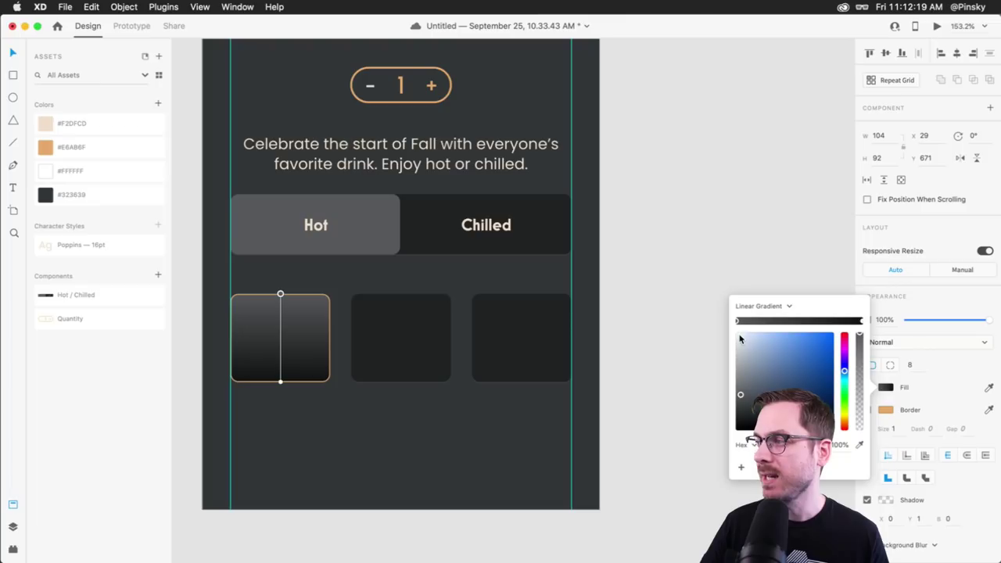
pyautogui.click(862, 321)
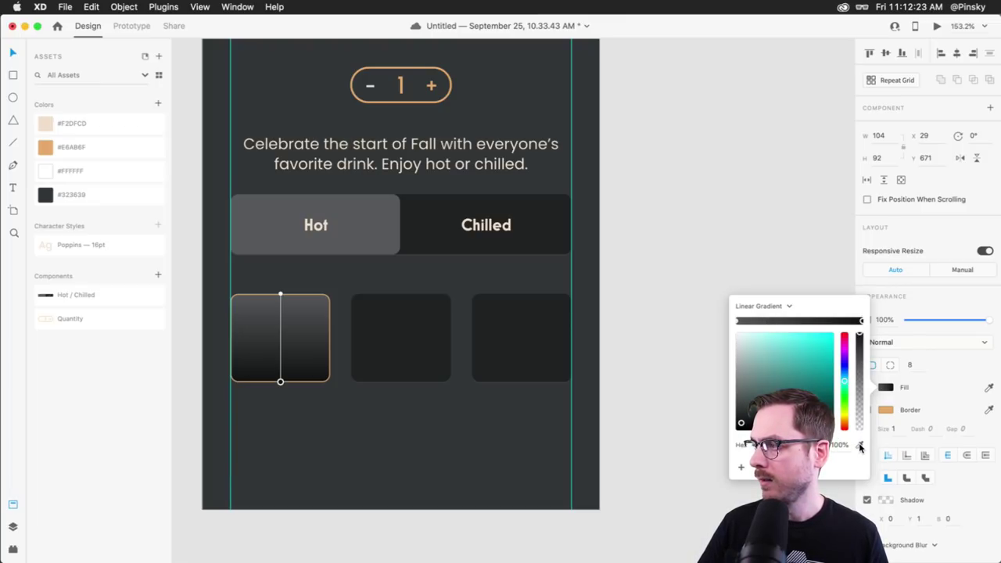
pyautogui.click(859, 445)
pyautogui.click(739, 316)
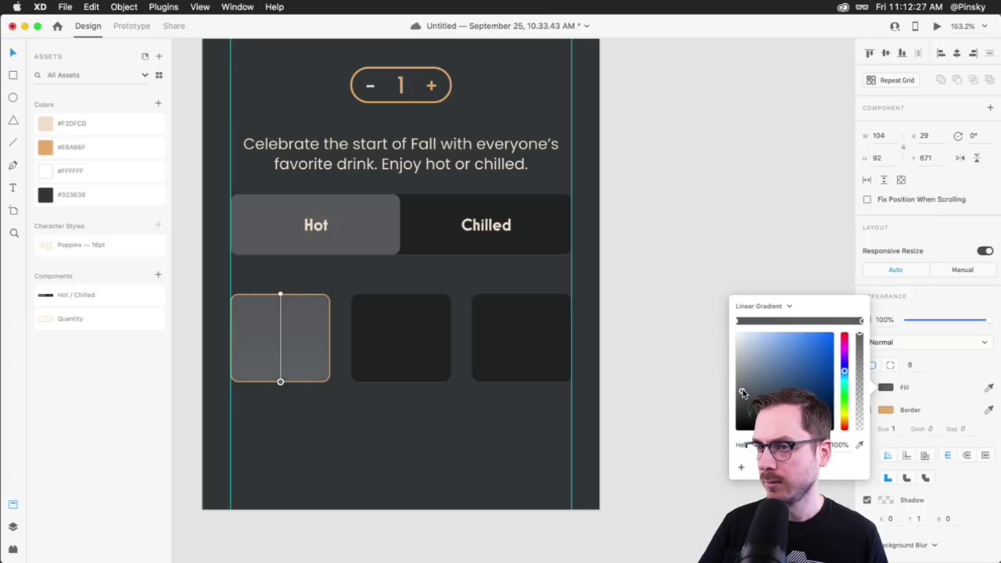
pyautogui.click(738, 322)
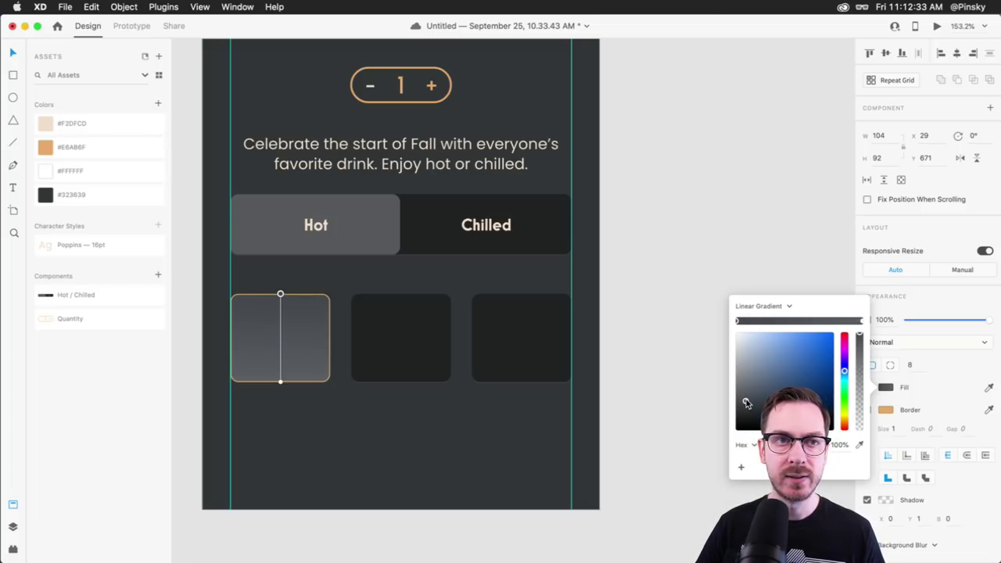
pyautogui.click(933, 295)
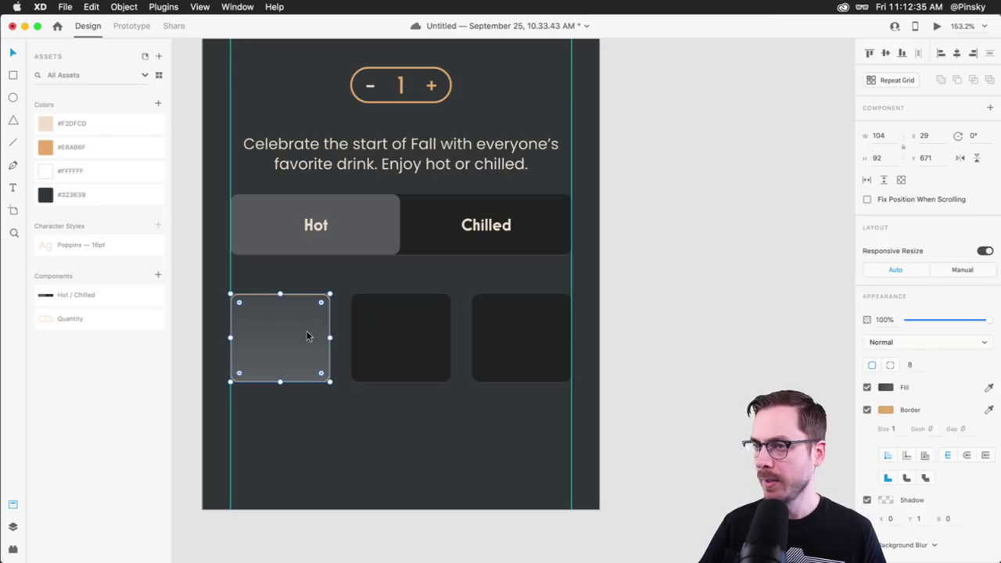
pyautogui.click(474, 422)
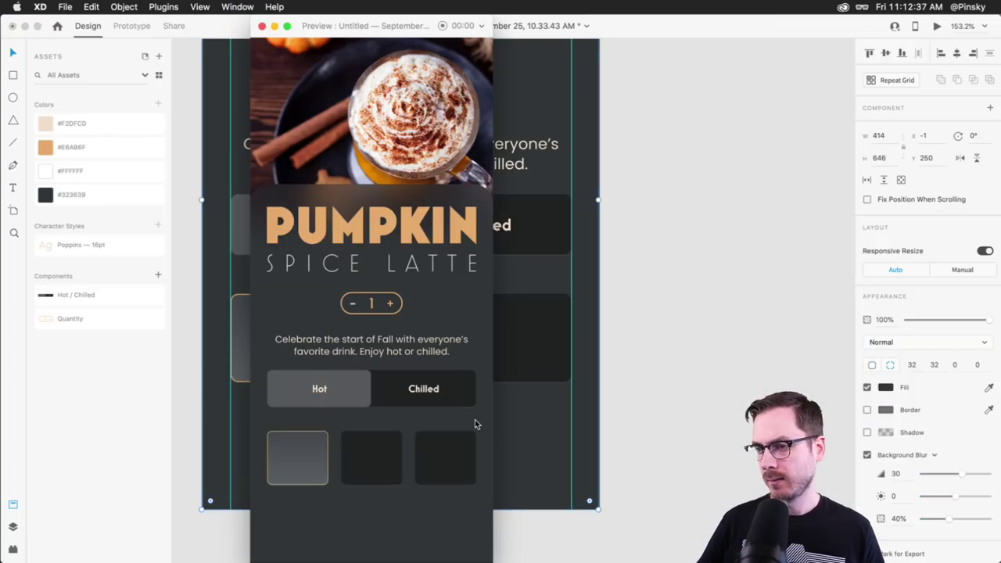
pyautogui.click(303, 327)
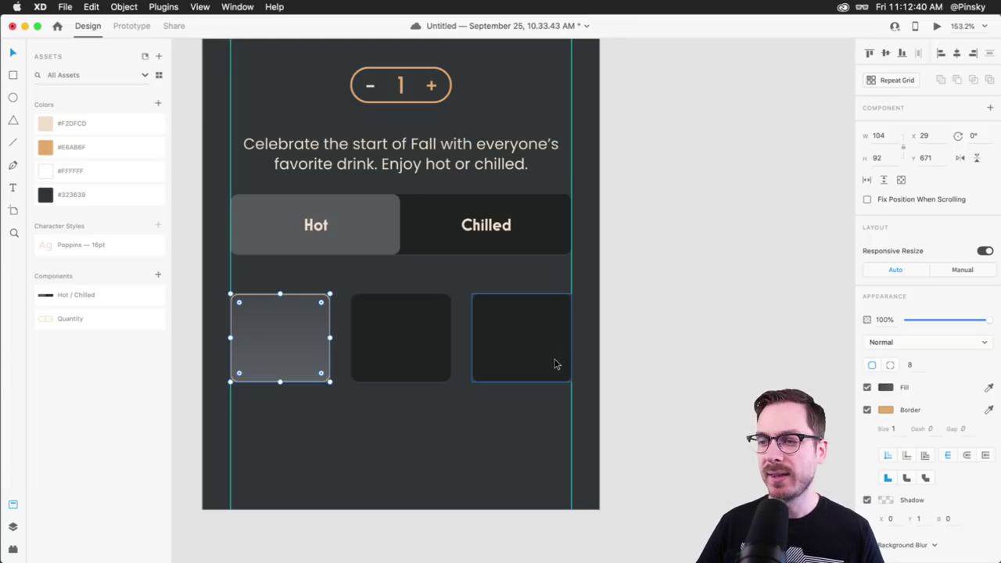
# Make the first tile's shadow black and raise its opacity
pyautogui.click(867, 501)
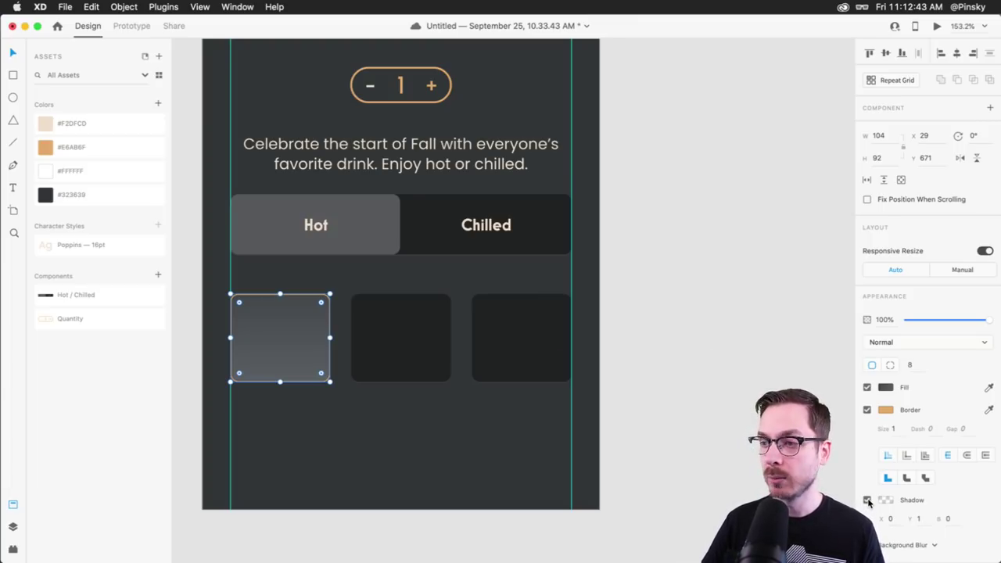
pyautogui.scroll(5, 427, 387)
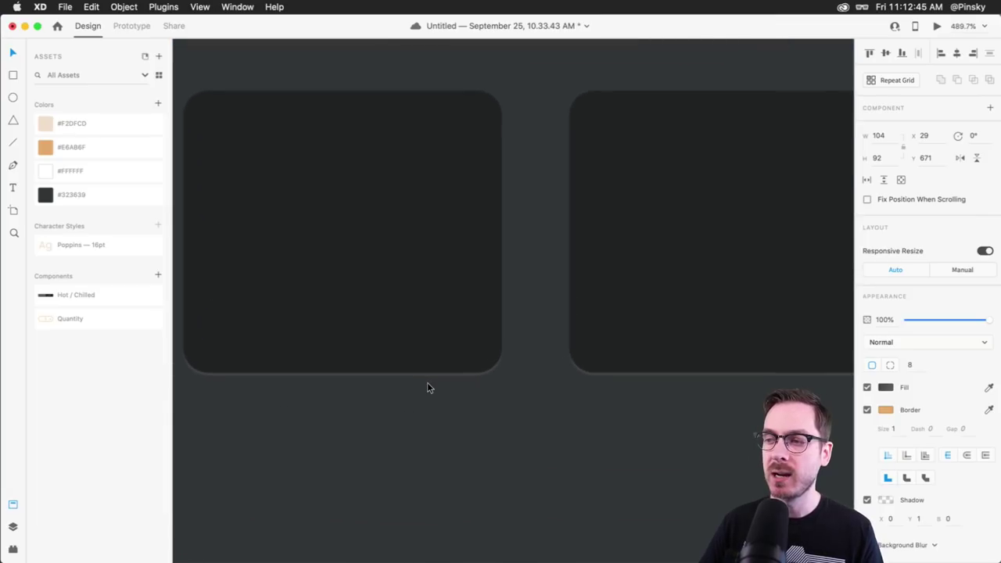
pyautogui.scroll(-4, 427, 387)
pyautogui.hscroll(-1, 427, 387)
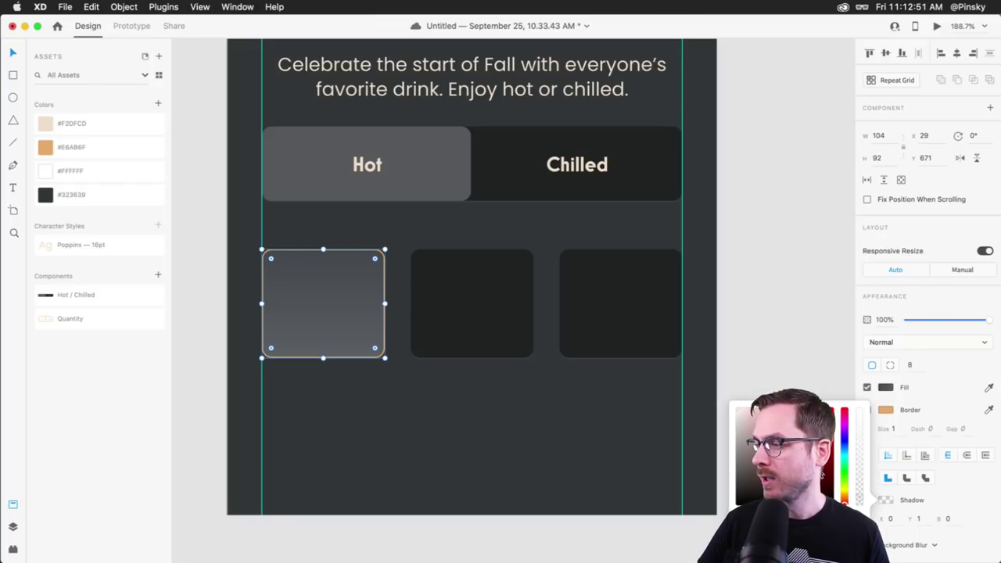
pyautogui.click(884, 501)
pyautogui.moveTo(863, 490); pyautogui.dragTo(862, 474)
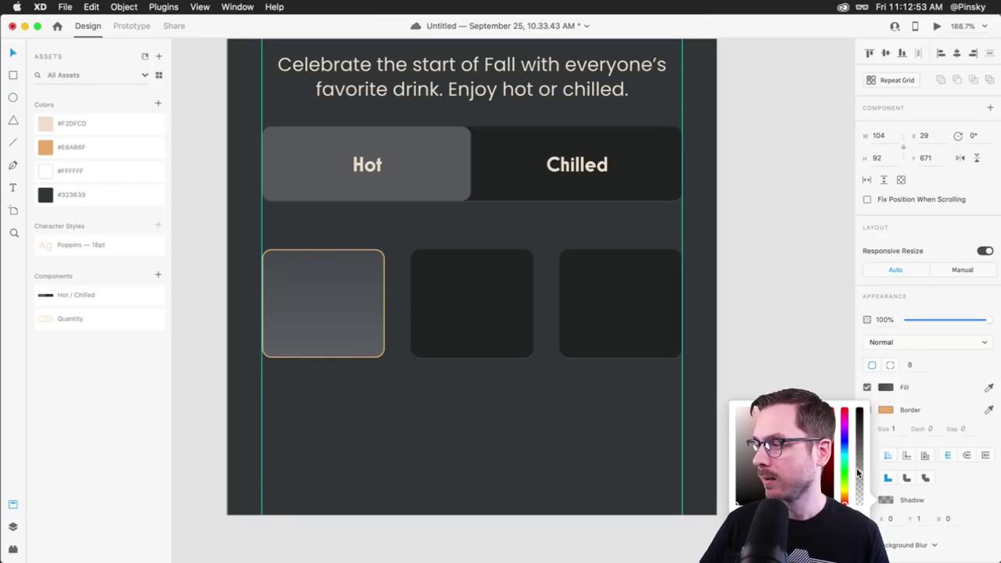
# Set the first tile's shadow to a Y offset of 11 and a blur of 20
pyautogui.click(916, 511)
pyautogui.click(920, 519)
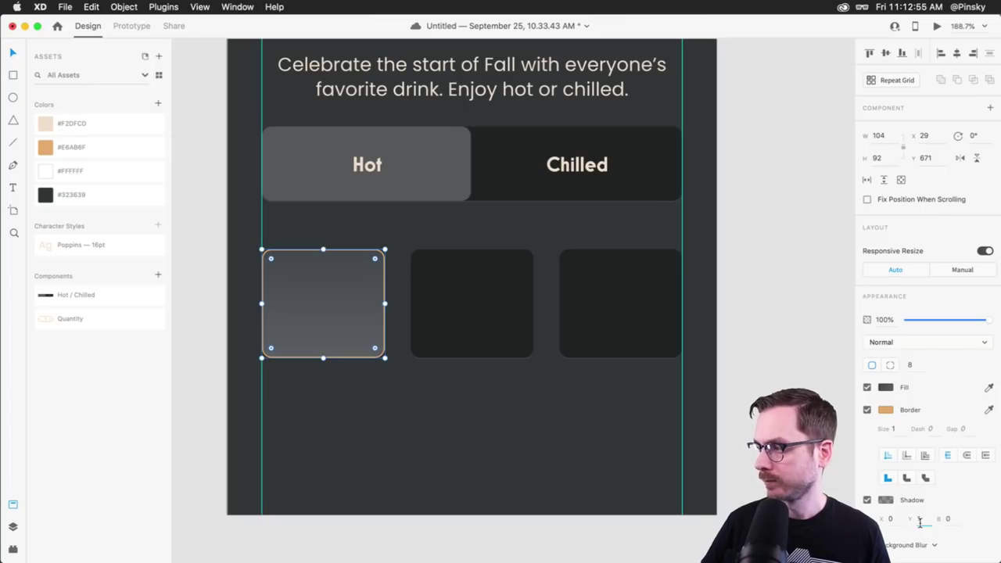
pyautogui.write('10')
pyautogui.press('Tab')
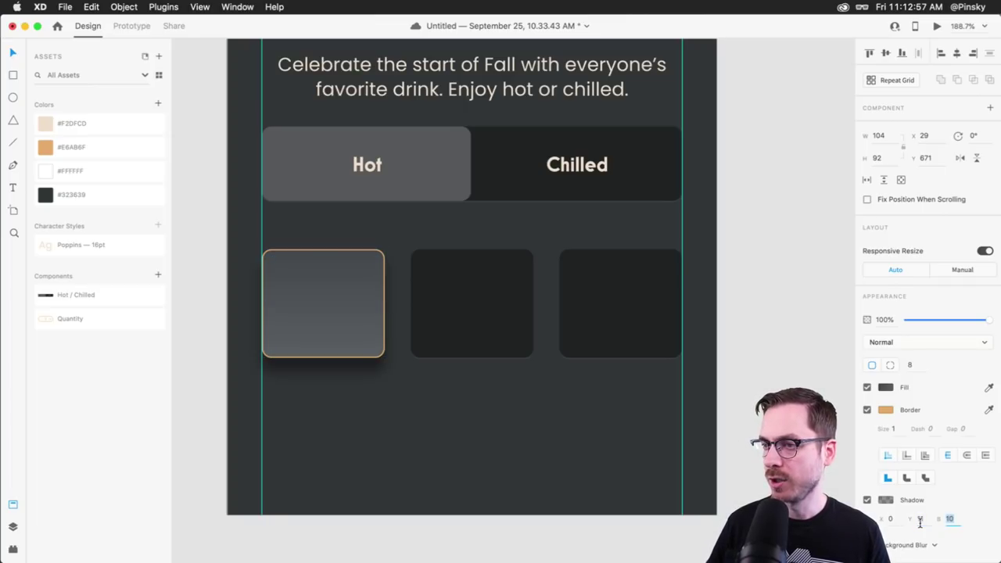
pyautogui.write('20')
pyautogui.press('Return')
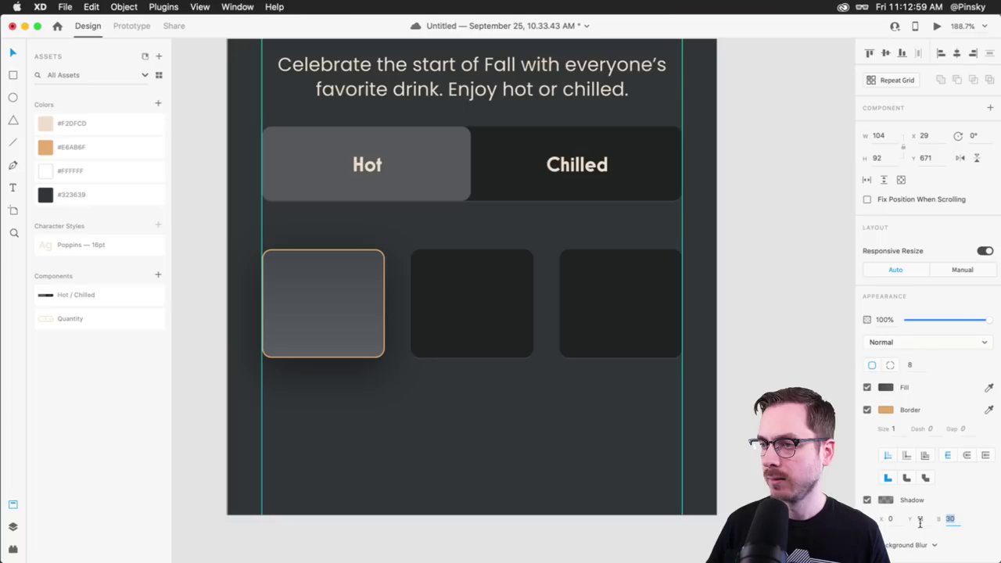
# Lower the opacity of the first tile's shadow slightly and preview the screen
pyautogui.click(884, 500)
pyautogui.moveTo(860, 465); pyautogui.dragTo(857, 483)
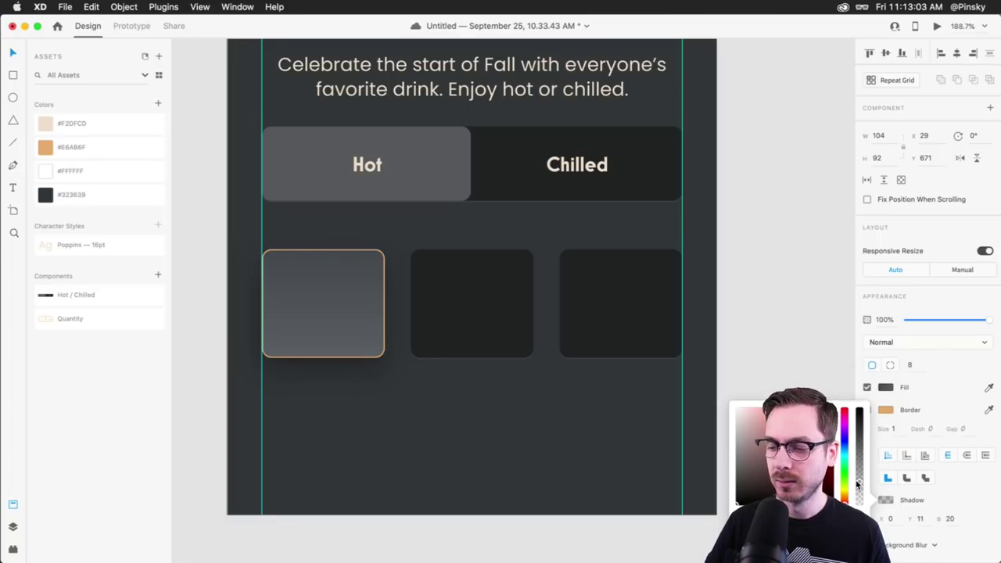
pyautogui.press('super+Return')
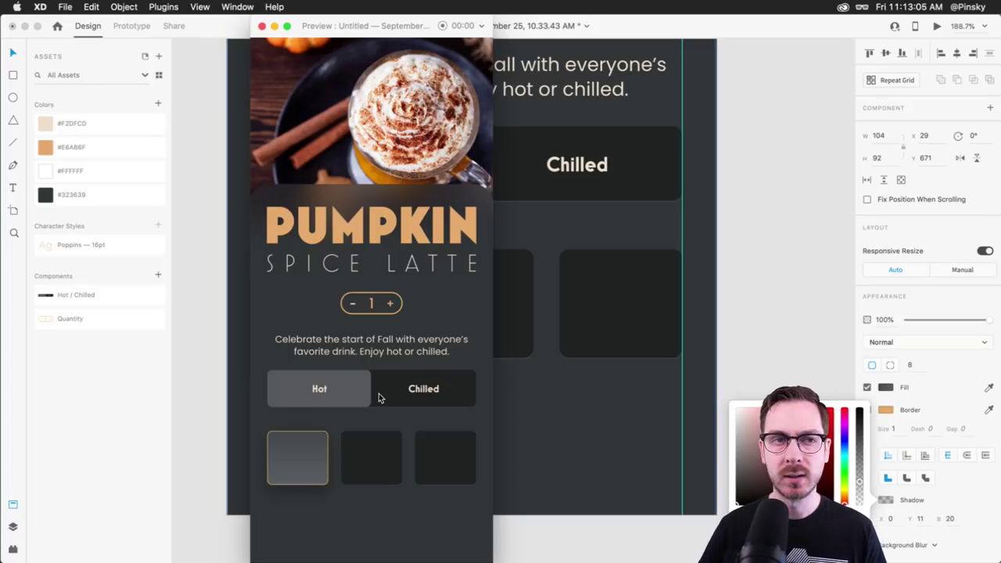
pyautogui.press('super+w')
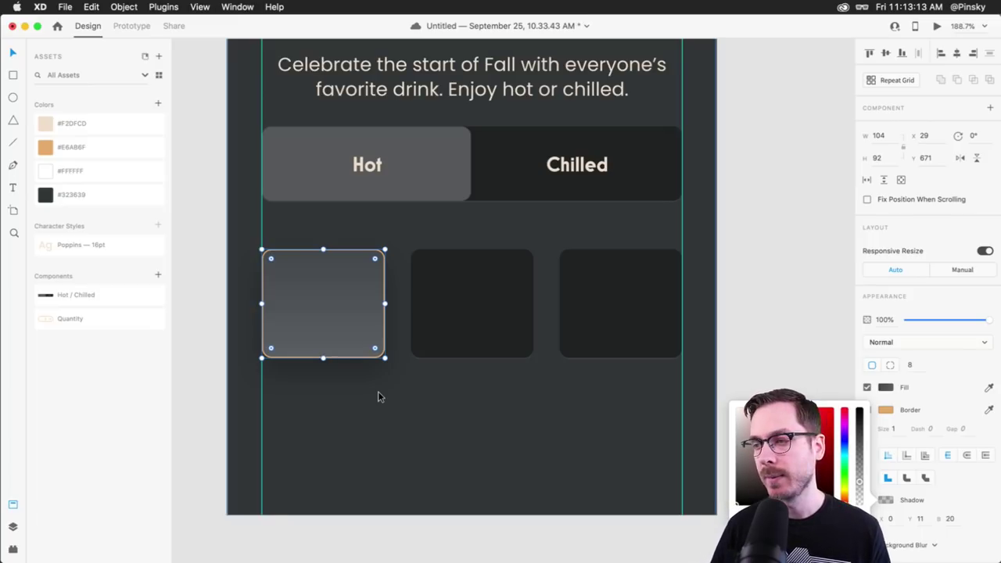
pyautogui.click(418, 399)
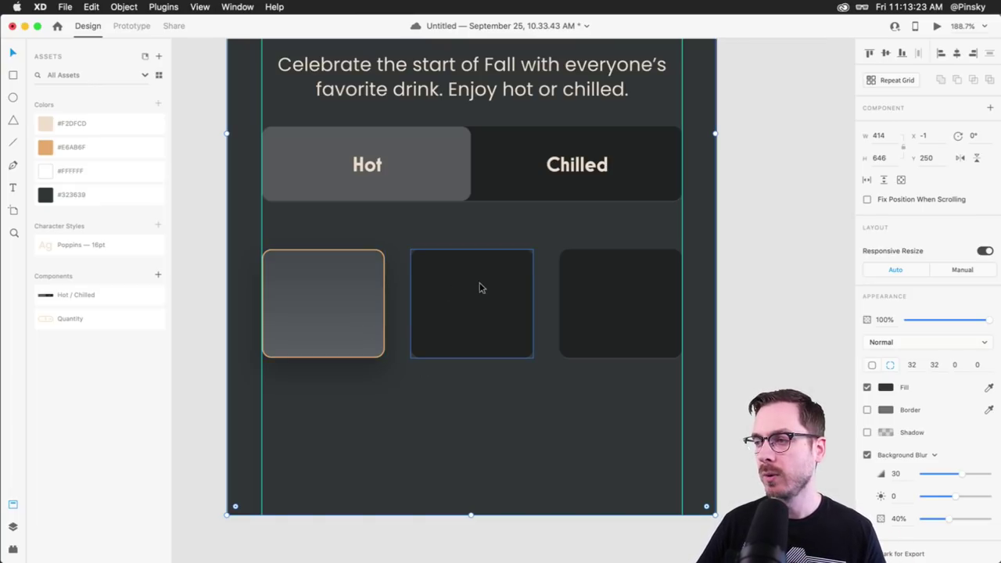
pyautogui.scroll(-3, 470, 286)
pyautogui.scroll(3, 501, 286)
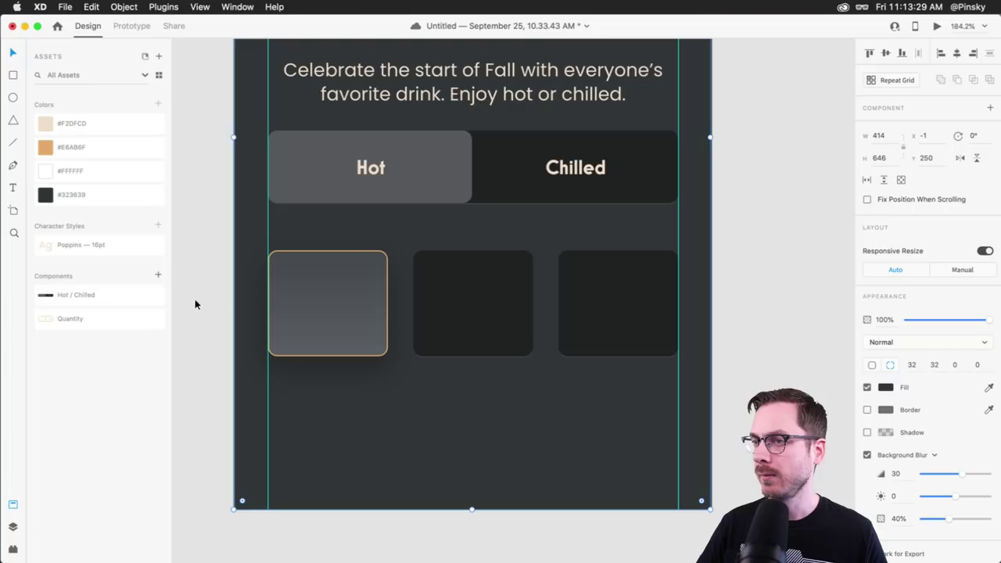
# Darken the bottom color stop of the first tile's linear gradient to a deeper grey
pyautogui.click(322, 304)
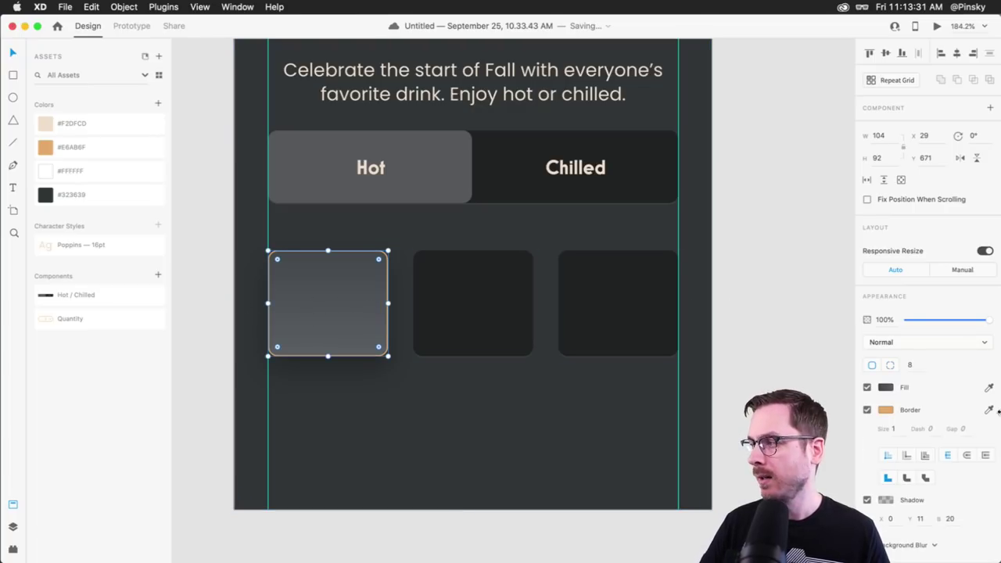
pyautogui.click(886, 389)
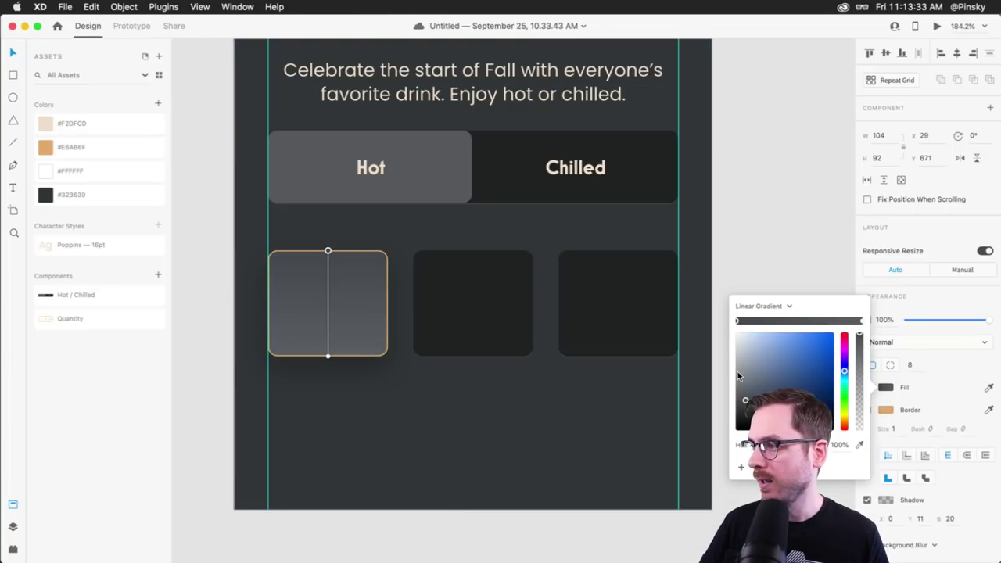
pyautogui.click(862, 320)
pyautogui.moveTo(743, 393); pyautogui.dragTo(743, 398)
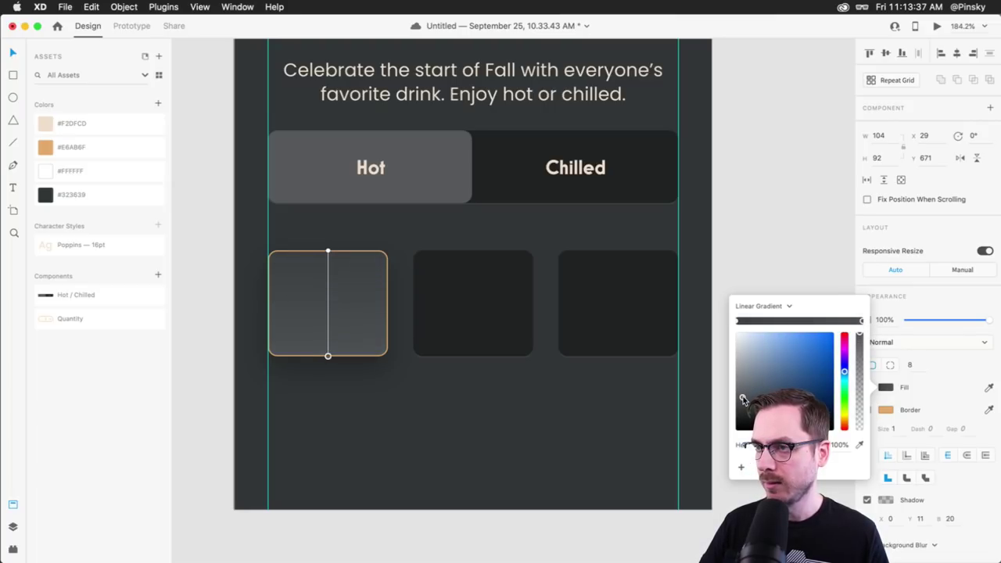
pyautogui.click(347, 324)
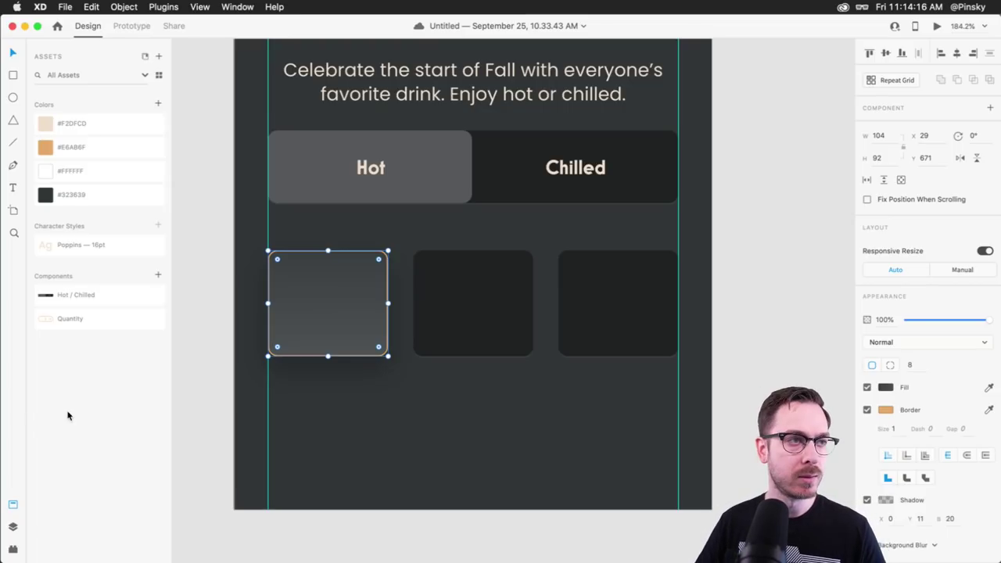
pyautogui.click(459, 496)
pyautogui.click(331, 314)
pyautogui.click(628, 313)
pyautogui.click(327, 314)
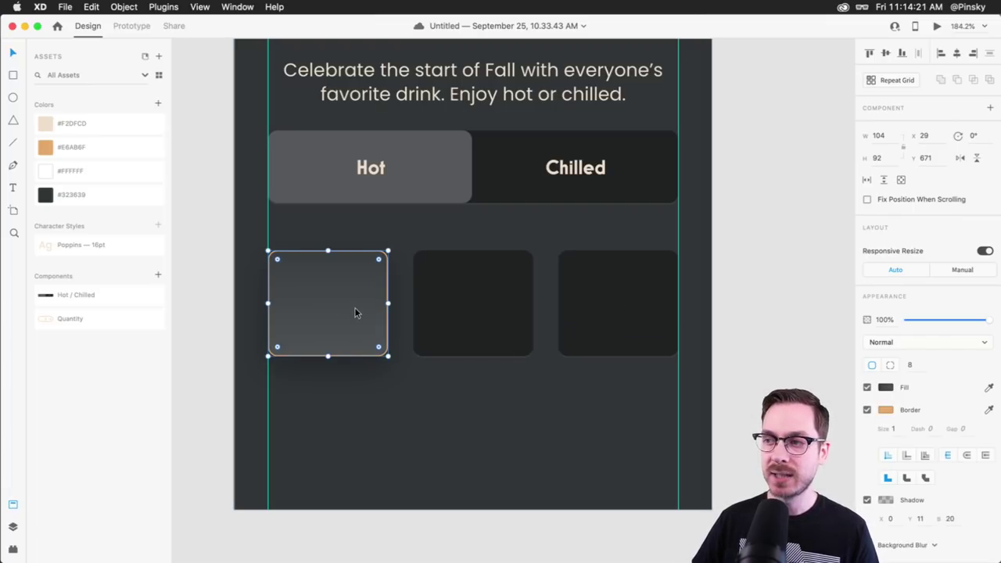
pyautogui.click(470, 307)
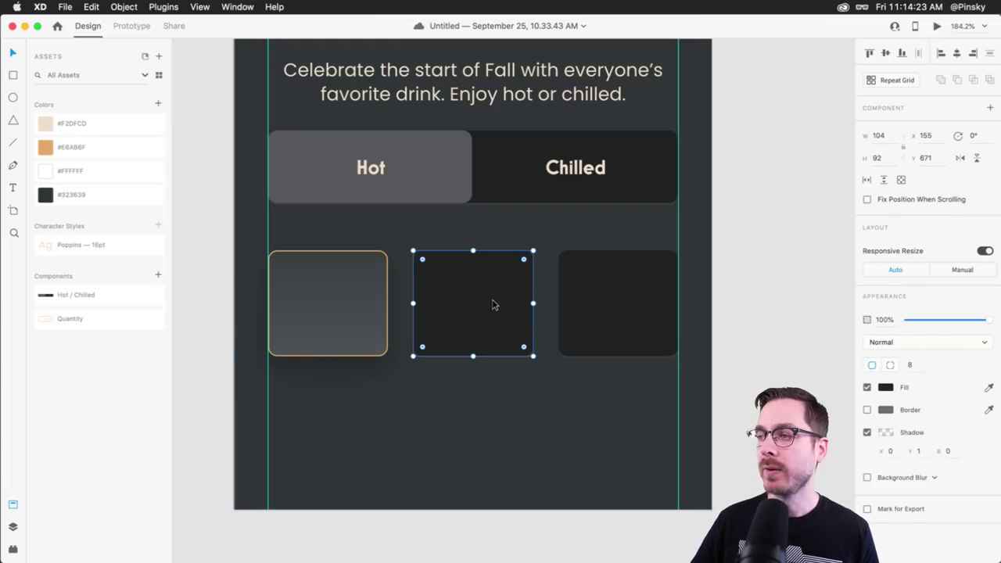
pyautogui.click(648, 313)
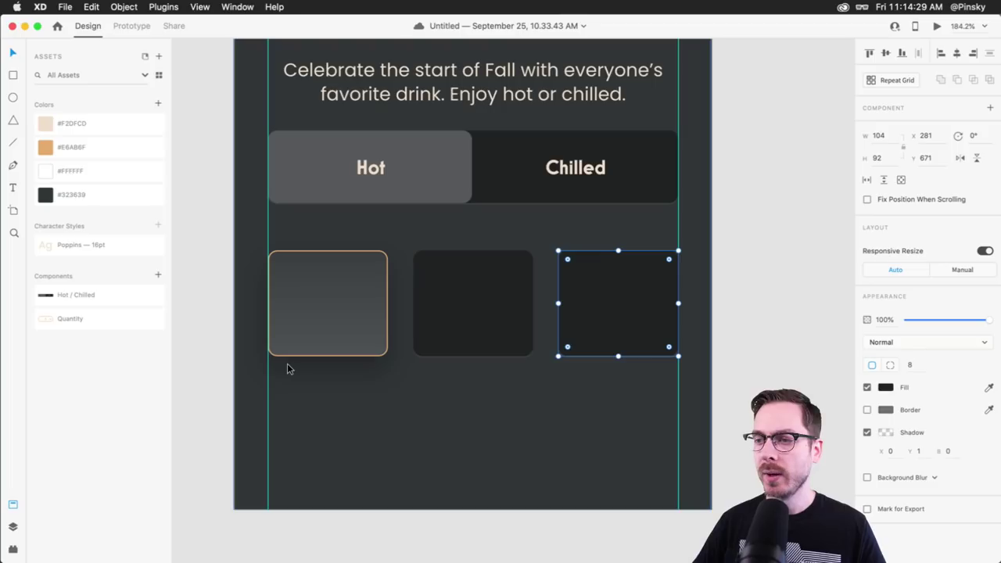
# Duplicate the "Hot" label beneath the first tile and change the copy's text to "Small"
pyautogui.click(366, 166)
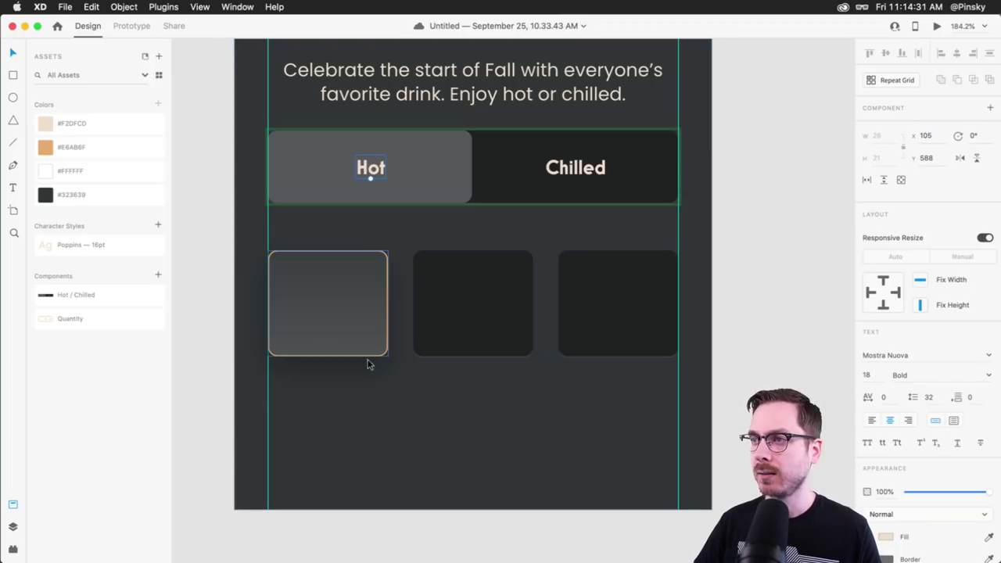
pyautogui.doubleClick(371, 164)
pyautogui.moveTo(372, 160); pyautogui.dragTo(327, 380)
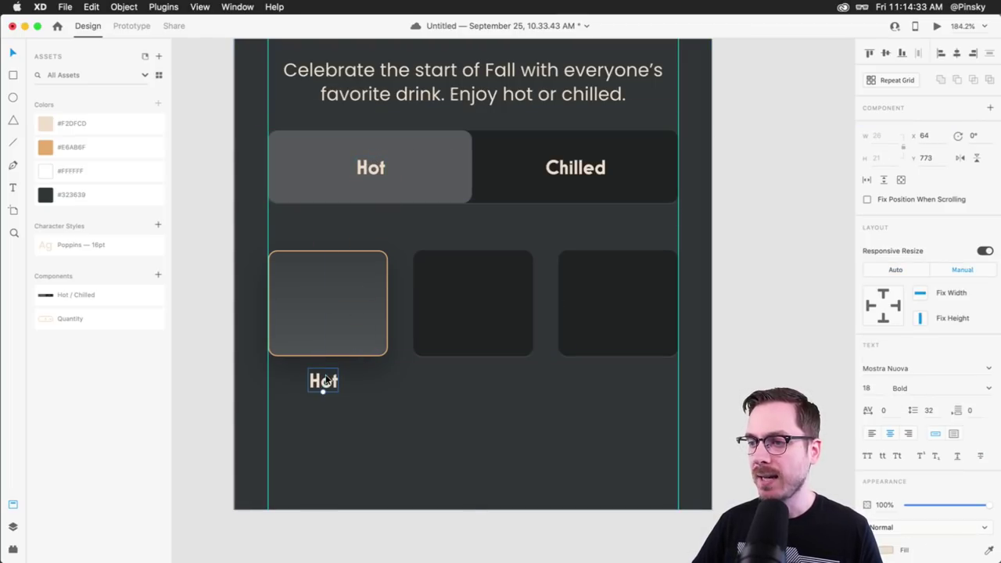
pyautogui.doubleClick(327, 380)
pyautogui.write('Small')
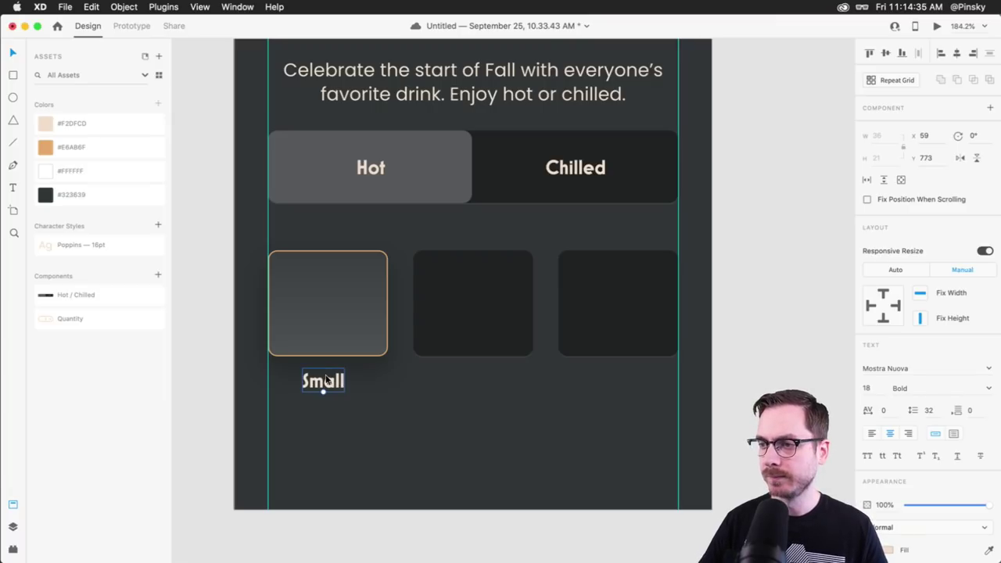
pyautogui.press('Escape')
# Duplicate the size label beneath the second and third tiles, changing the copies' text to "Medium" and "Large"
pyautogui.moveTo(329, 381); pyautogui.dragTo(474, 380)
pyautogui.doubleClick(473, 379)
pyautogui.write('Medium')
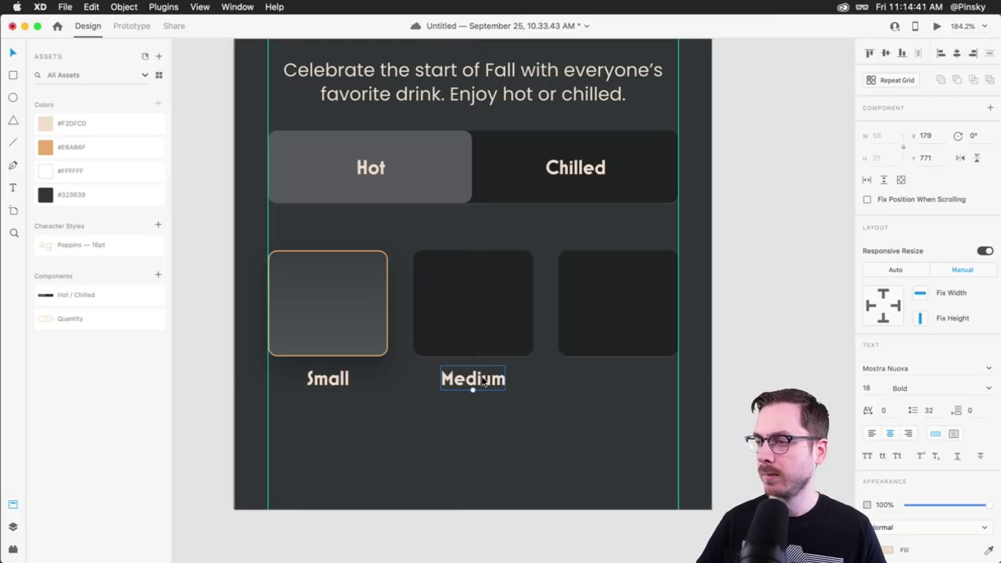
pyautogui.moveTo(473, 378); pyautogui.dragTo(624, 381)
pyautogui.doubleClick(576, 380)
pyautogui.write('Large')
pyautogui.press('Escape')
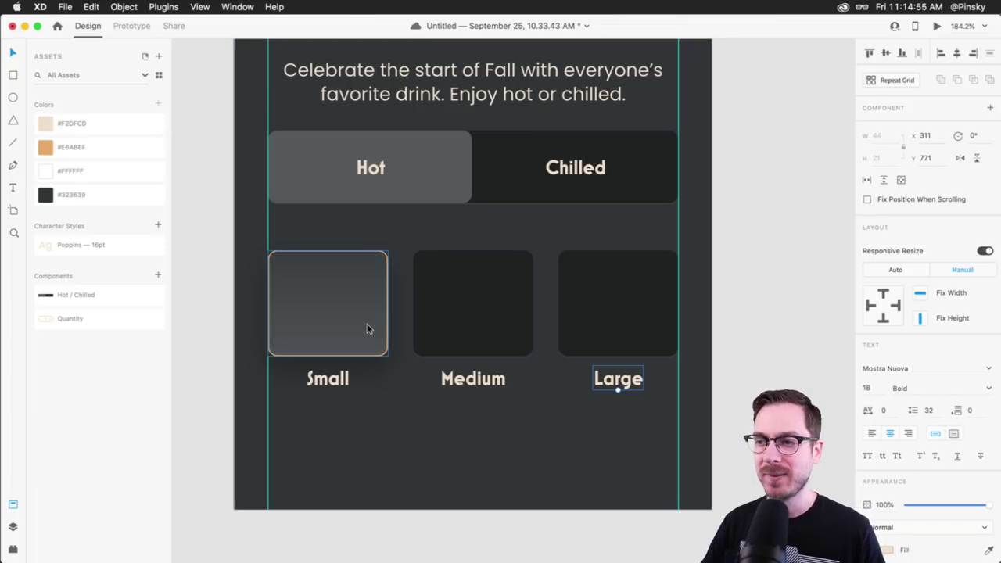
# Switch to Finder, go to the Illustrations folder and open AdobeStock_187998508.ai in Adobe XD
pyautogui.press('super+Tab')
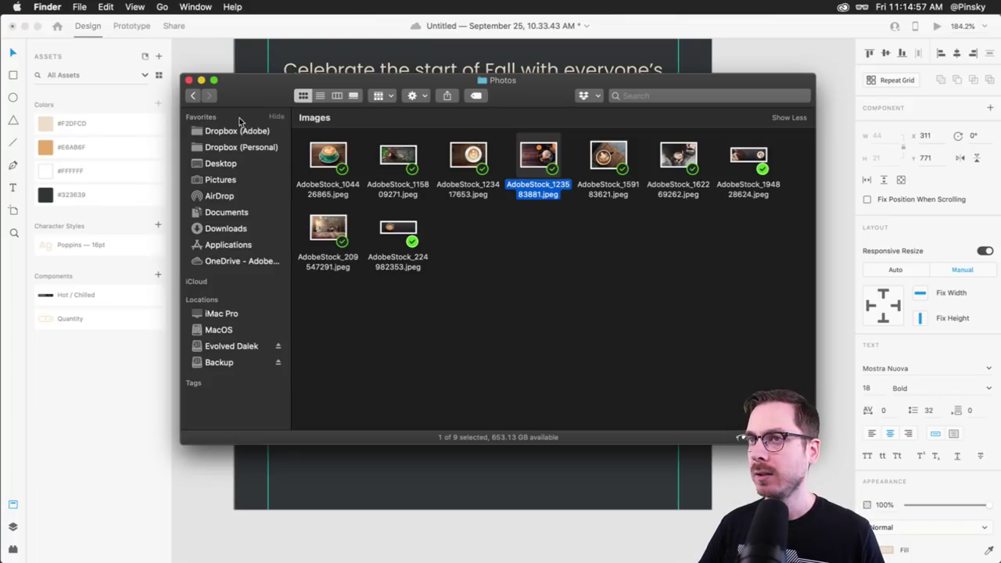
pyautogui.click(193, 94)
pyautogui.doubleClick(399, 156)
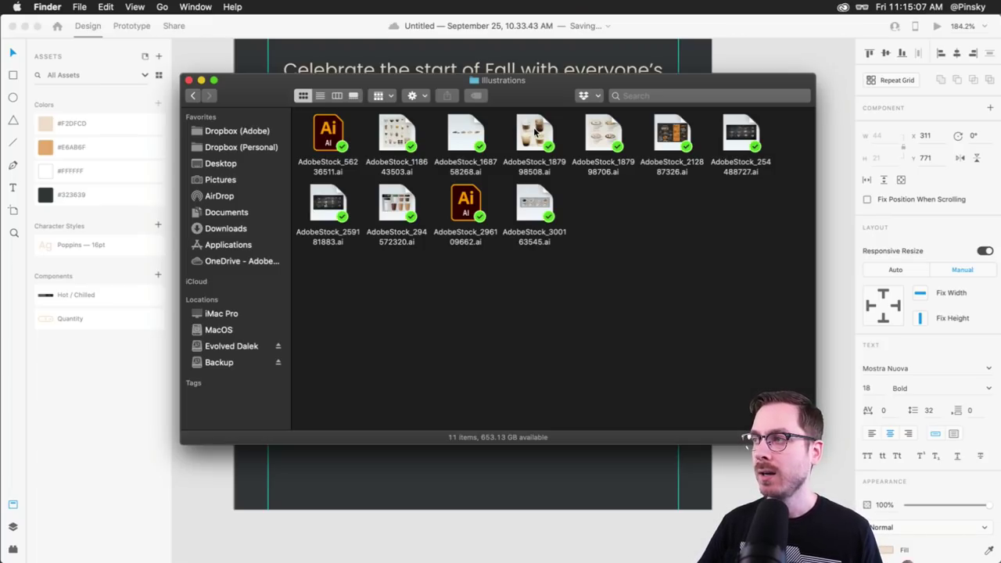
pyautogui.click(536, 133)
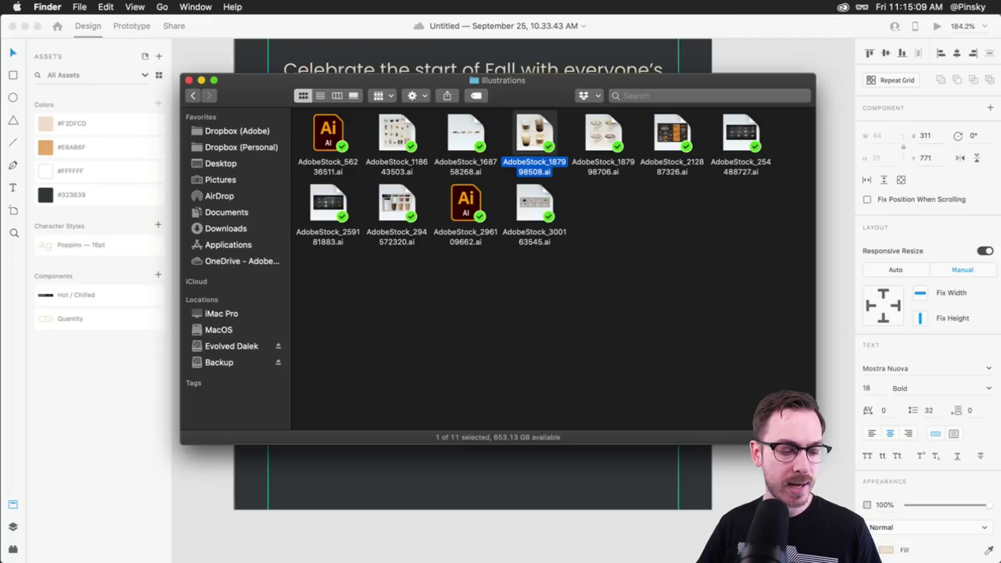
pyautogui.press('super+Tab')
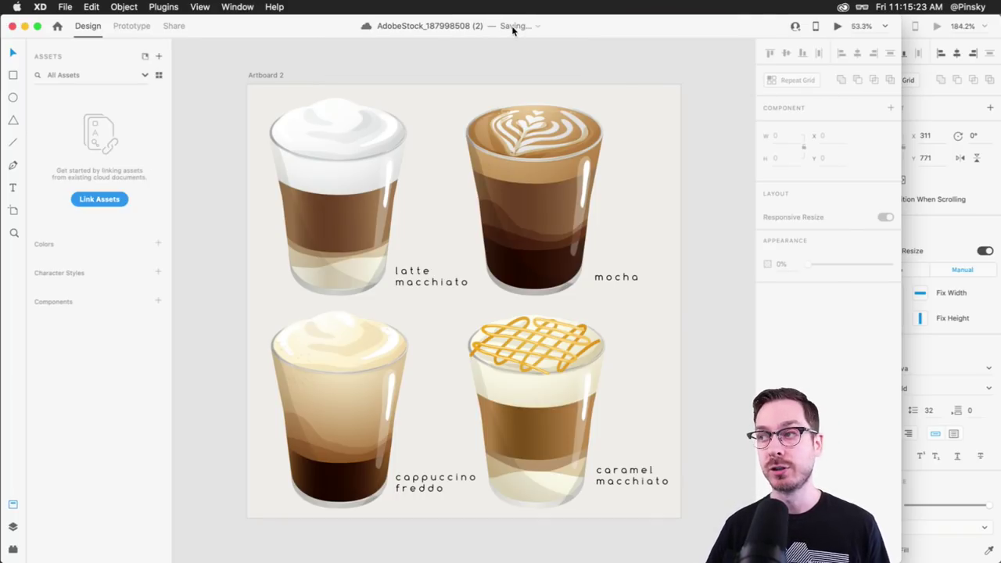
# Copy the mocha glass from the stock illustration and paste it into the Pumpkin Spice screen
pyautogui.click(565, 136)
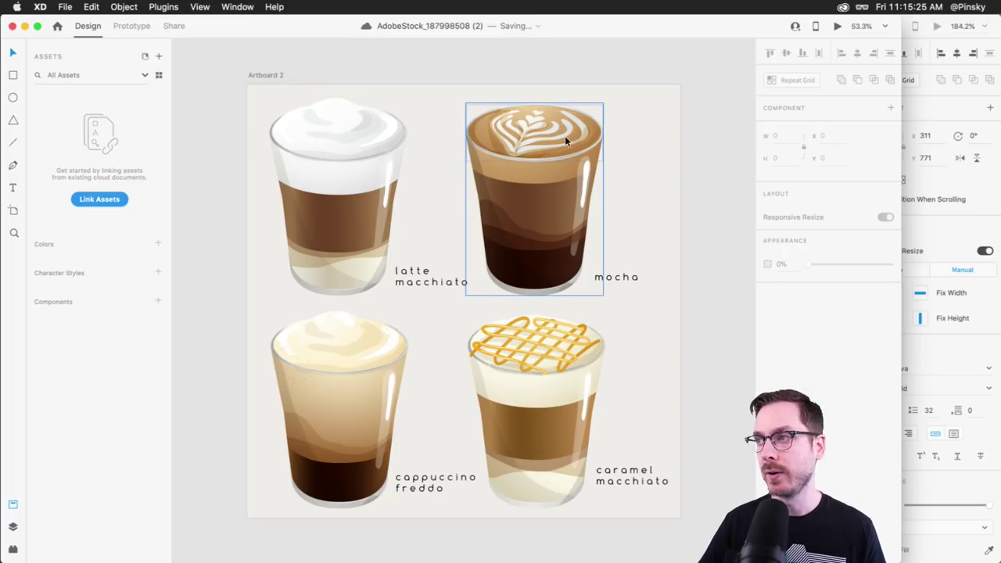
pyautogui.moveTo(564, 135); pyautogui.dragTo(539, 196)
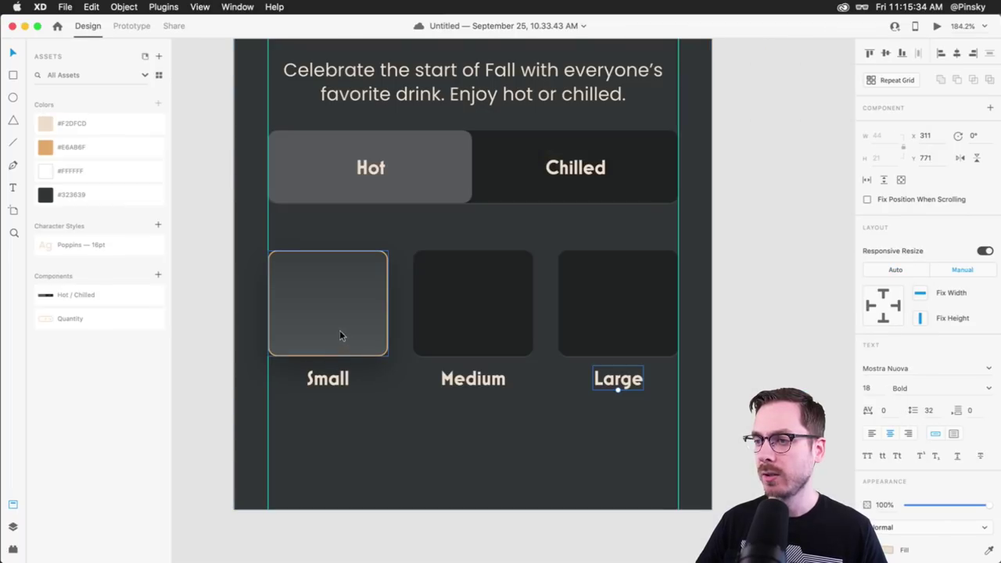
pyautogui.click(338, 332)
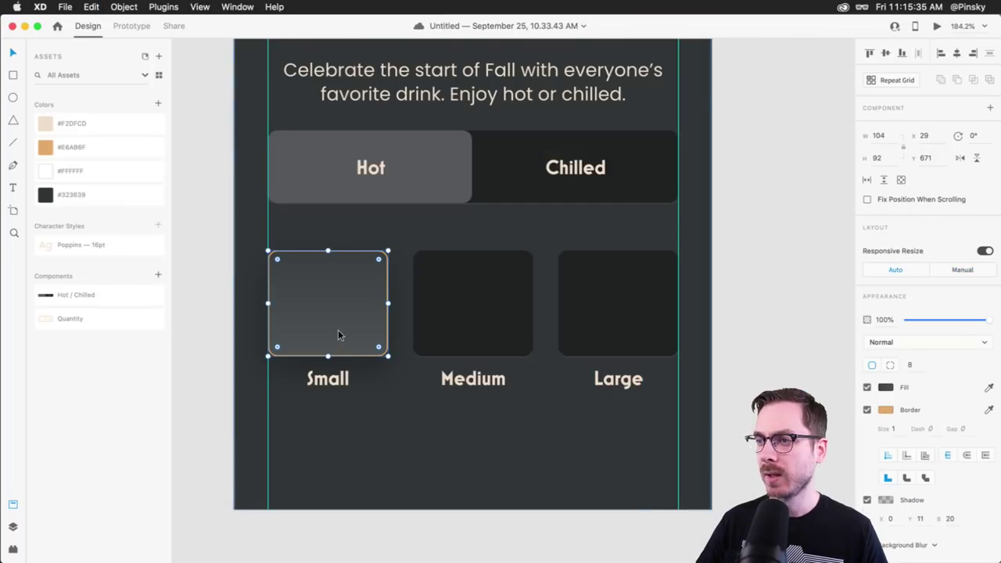
pyautogui.press('super+v')
# Scale the mocha glass down to about 51 by 71 and center it in the Small tile
pyautogui.scroll(-5, 667, 218)
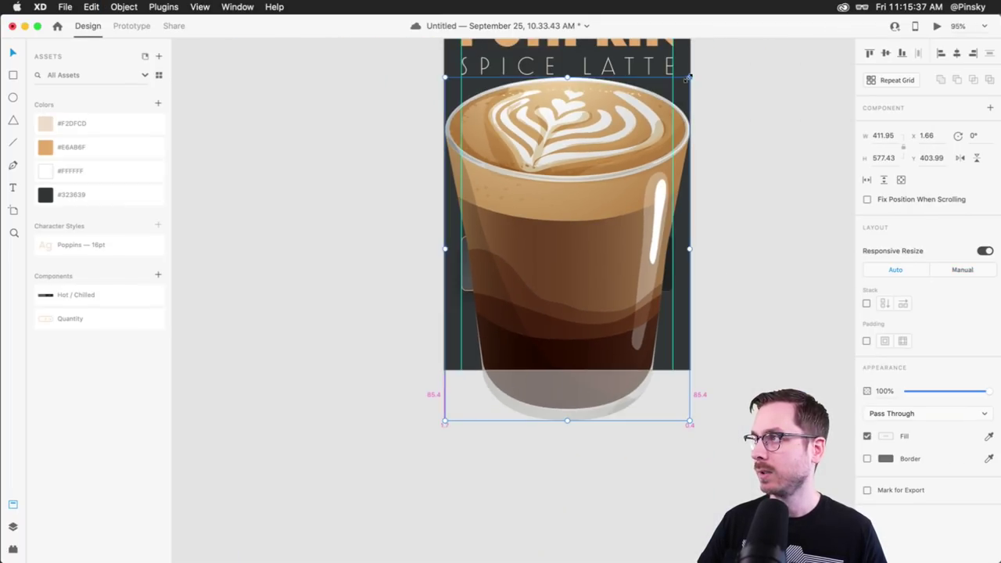
pyautogui.moveTo(690, 78); pyautogui.dragTo(643, 148)
pyautogui.moveTo(585, 176); pyautogui.dragTo(467, 253)
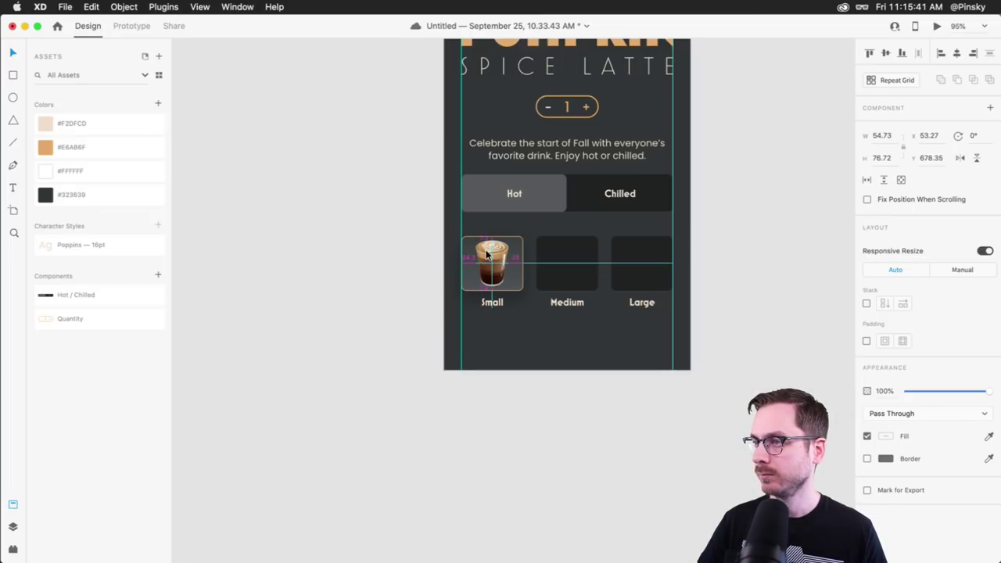
pyautogui.scroll(5, 486, 249)
pyautogui.hscroll(2, 485, 255)
pyautogui.scroll(-1, 485, 254)
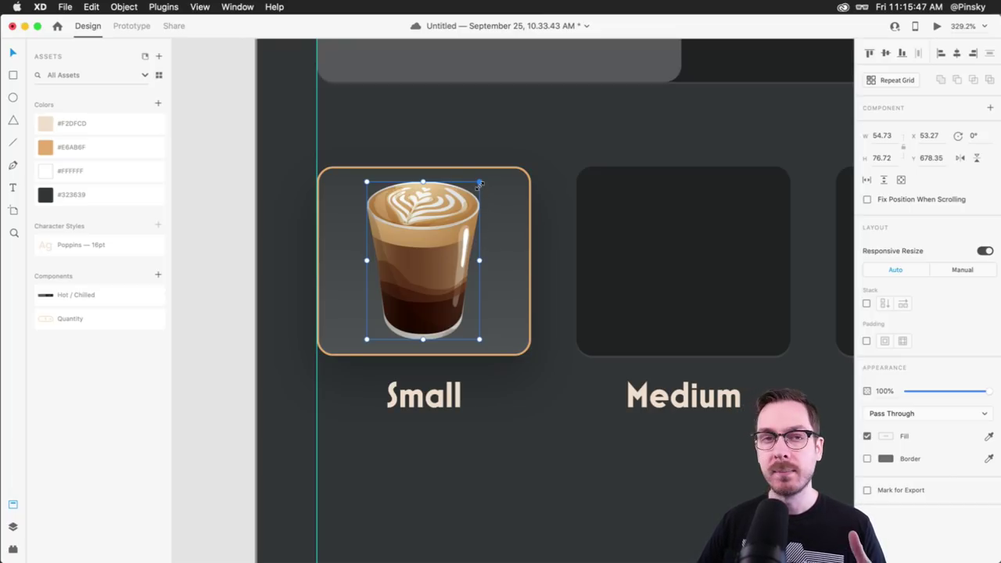
pyautogui.moveTo(480, 183); pyautogui.dragTo(475, 188)
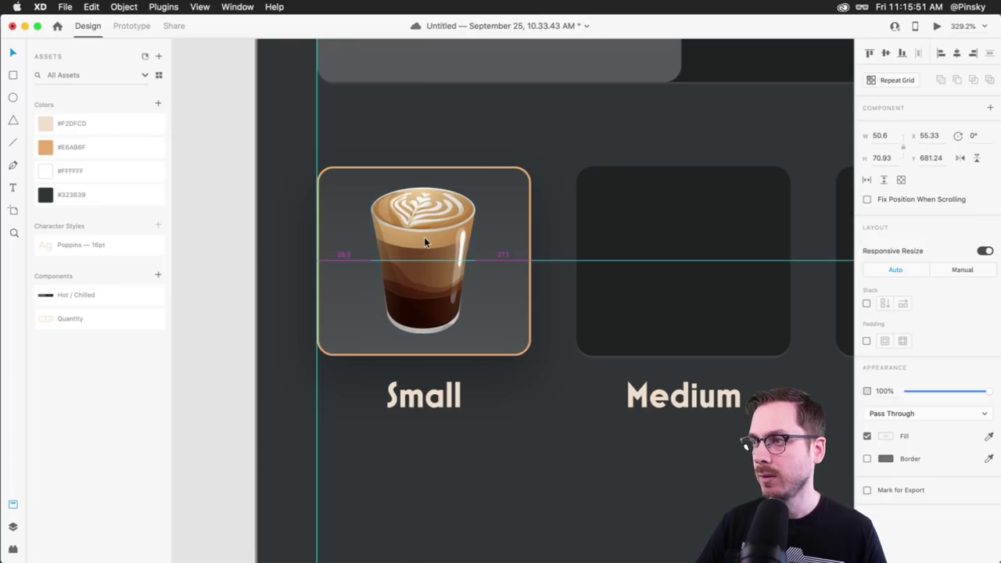
# Duplicate the glass into the Medium tile and enlarge it to about 60 by 84, with its rim slightly above the tile
pyautogui.hscroll(3, 424, 237)
pyautogui.hscroll(3, 424, 243)
pyautogui.moveTo(310, 263); pyautogui.dragTo(571, 266)
pyautogui.moveTo(596, 180); pyautogui.dragTo(624, 169)
pyautogui.moveTo(564, 210); pyautogui.dragTo(565, 197)
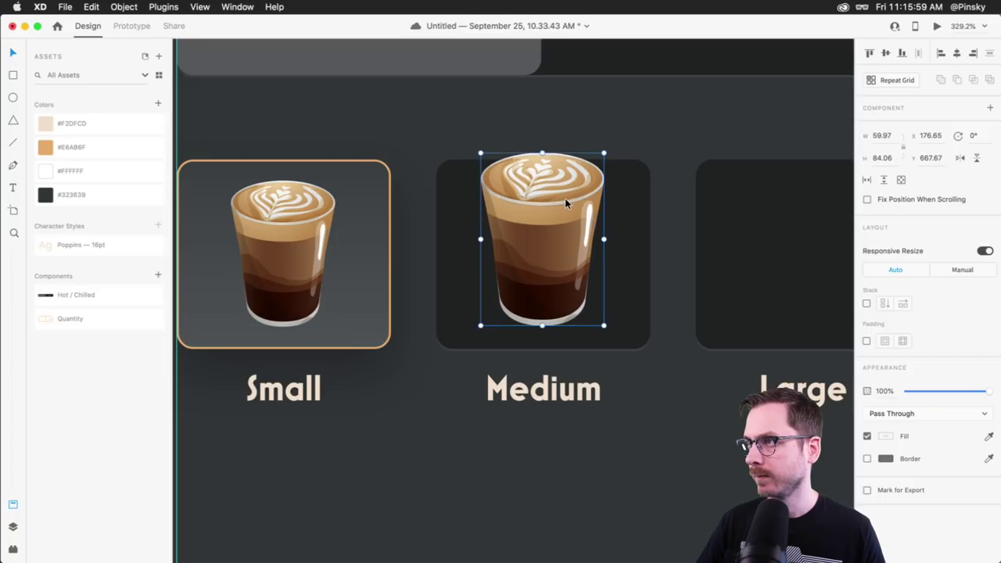
# Duplicate the glass into the Large tile and enlarge it to about 72 by 101, extending above the tile
pyautogui.hscroll(5, 564, 198)
pyautogui.moveTo(376, 219); pyautogui.dragTo(572, 224)
pyautogui.moveTo(632, 158); pyautogui.dragTo(646, 140)
pyautogui.moveTo(591, 210); pyautogui.dragTo(592, 187)
pyautogui.scroll(-2, 592, 188)
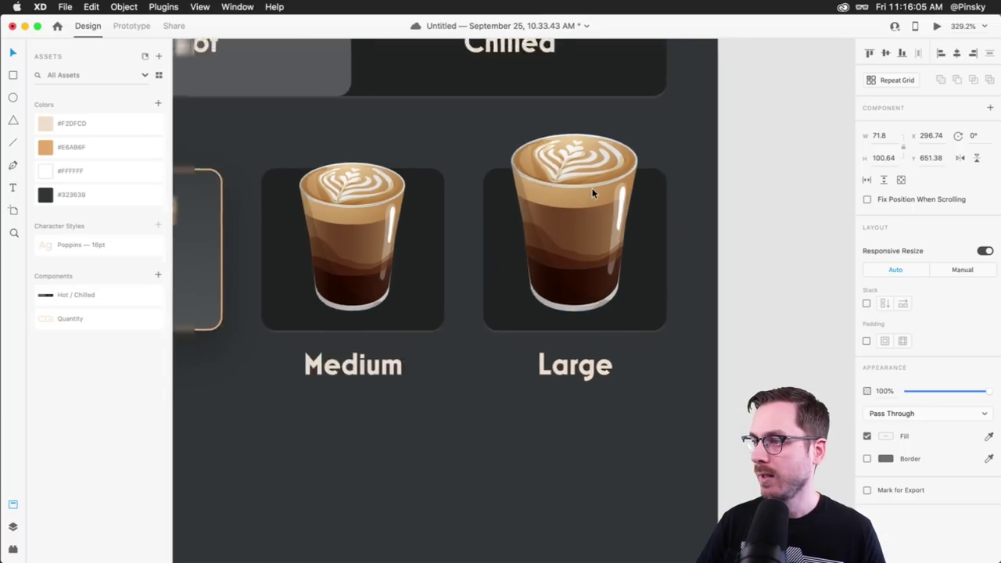
# Preview the screen with the three drink sizes, close the preview and save the document
pyautogui.scroll(-3, 592, 188)
pyautogui.scroll(1, 592, 187)
pyautogui.press('super+Return')
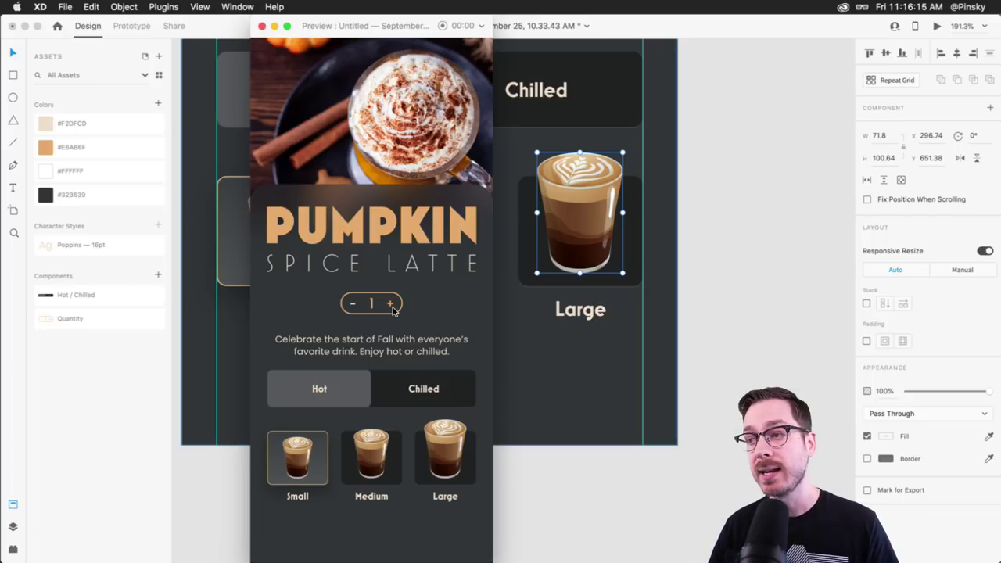
pyautogui.press('super+w')
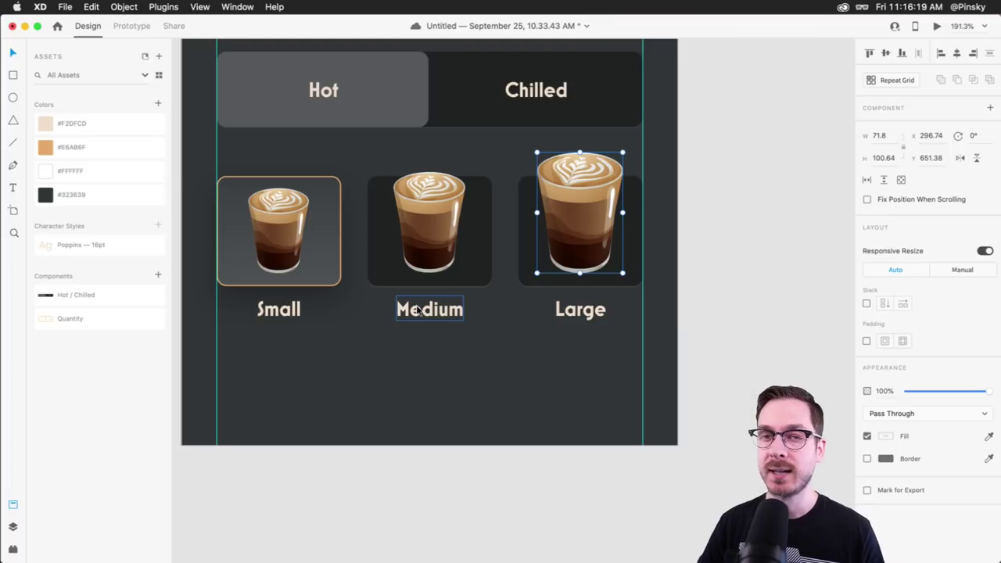
pyautogui.press('super+s')
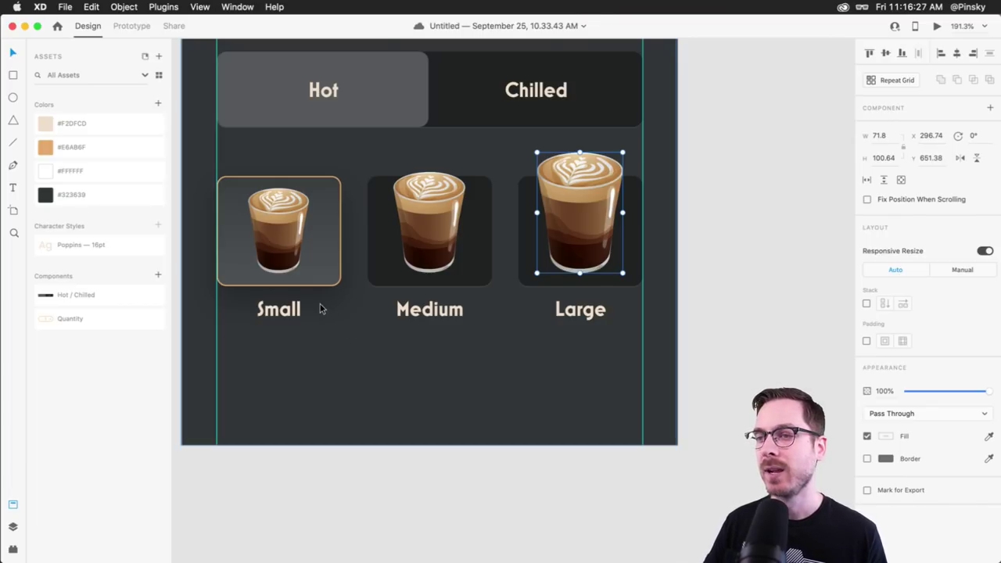
pyautogui.scroll(2, 319, 308)
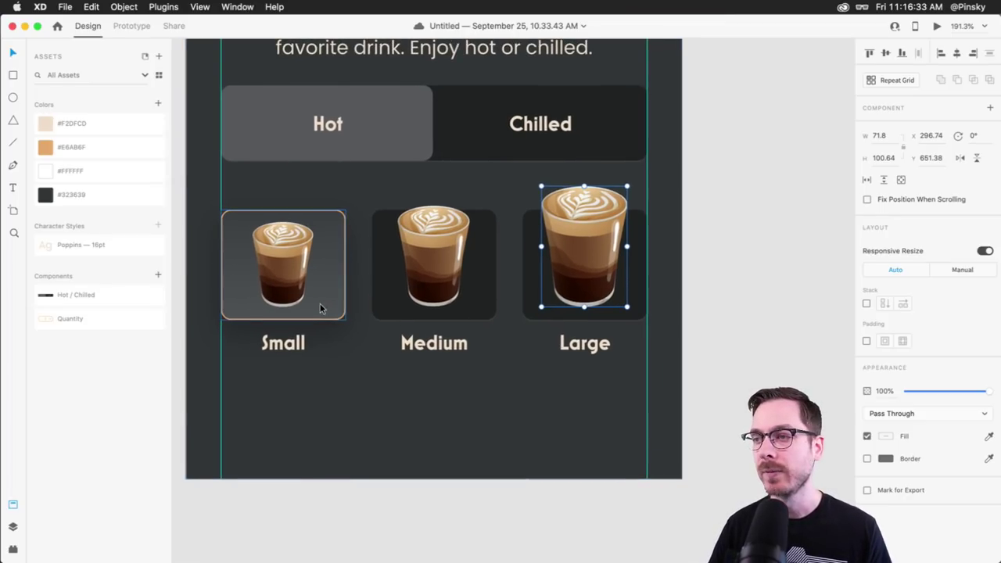
pyautogui.scroll(1, 320, 303)
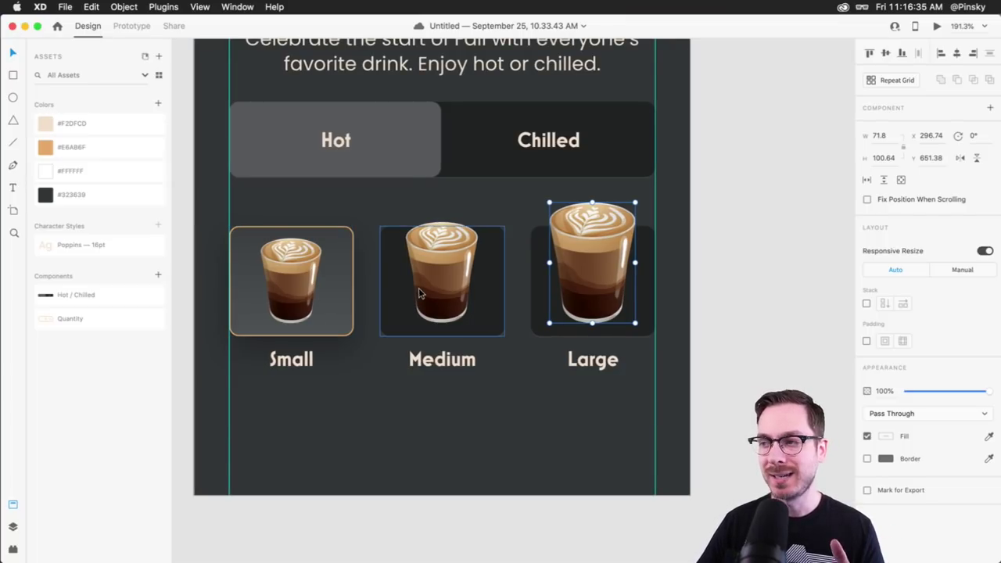
pyautogui.scroll(1, 428, 248)
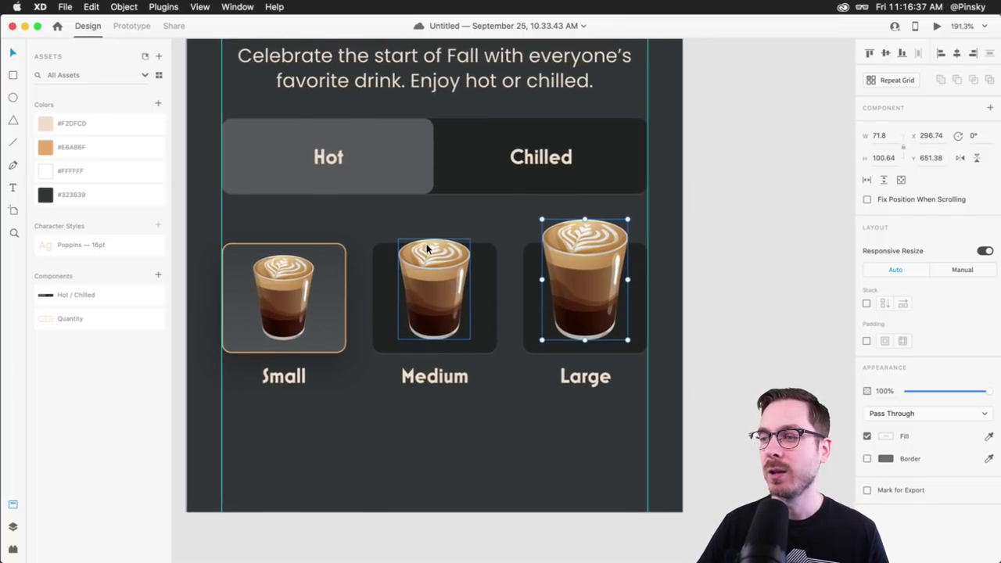
pyautogui.scroll(1, 427, 248)
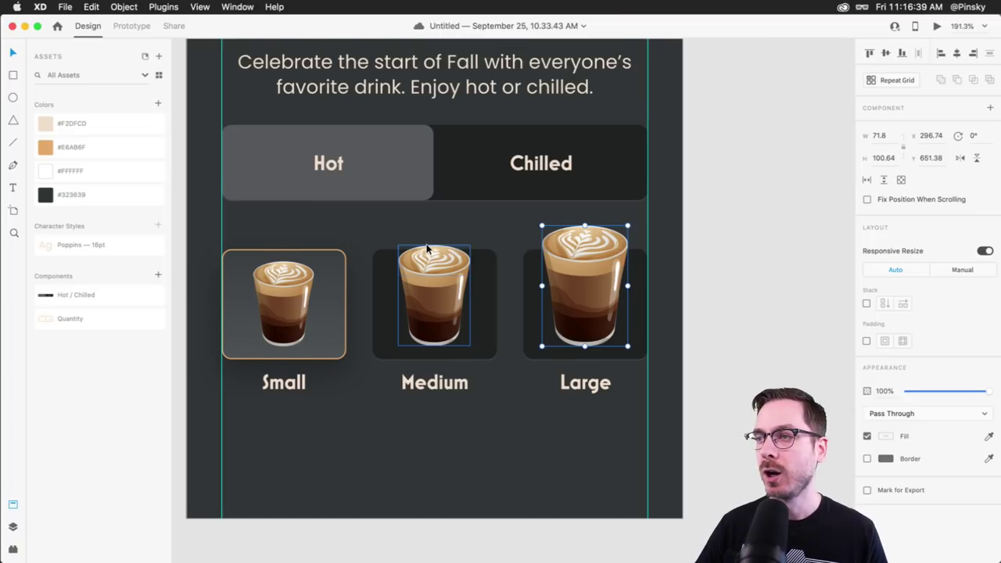
pyautogui.scroll(4, 391, 236)
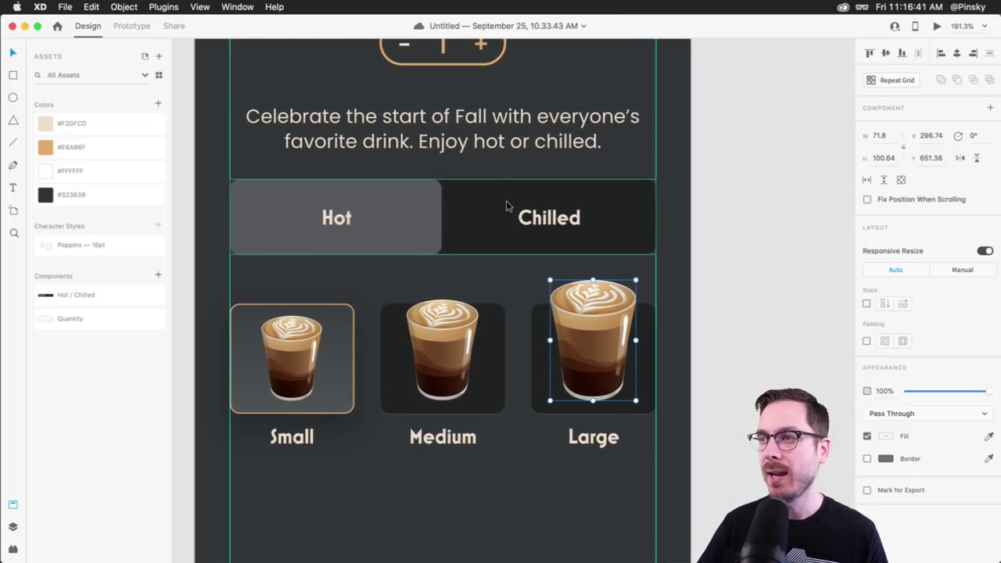
# Deselect the Large glass and check the complete Pumpkin Spice screen in the preview
pyautogui.scroll(-5, 509, 207)
pyautogui.click(630, 209)
pyautogui.scroll(-5, 687, 207)
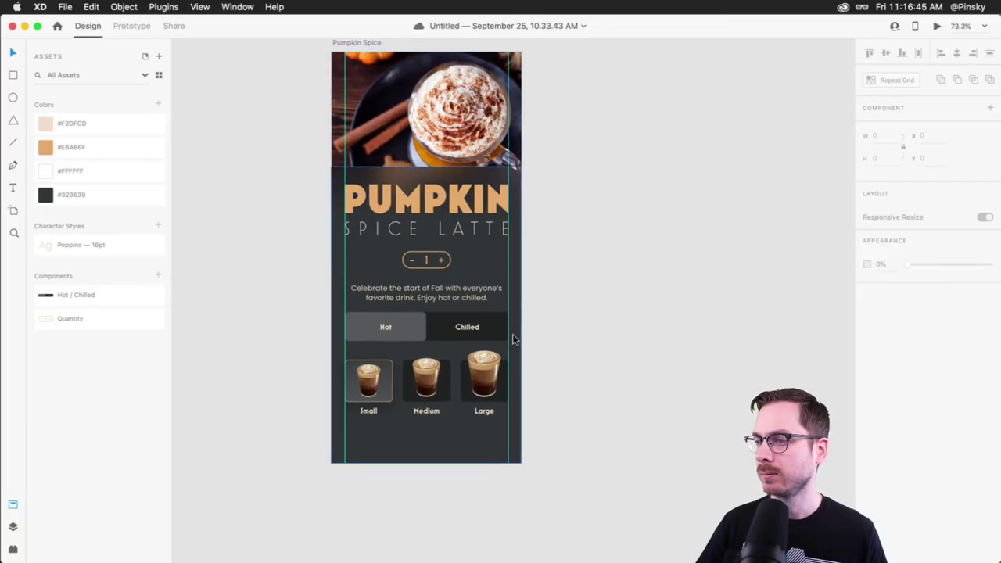
pyautogui.scroll(-1, 512, 334)
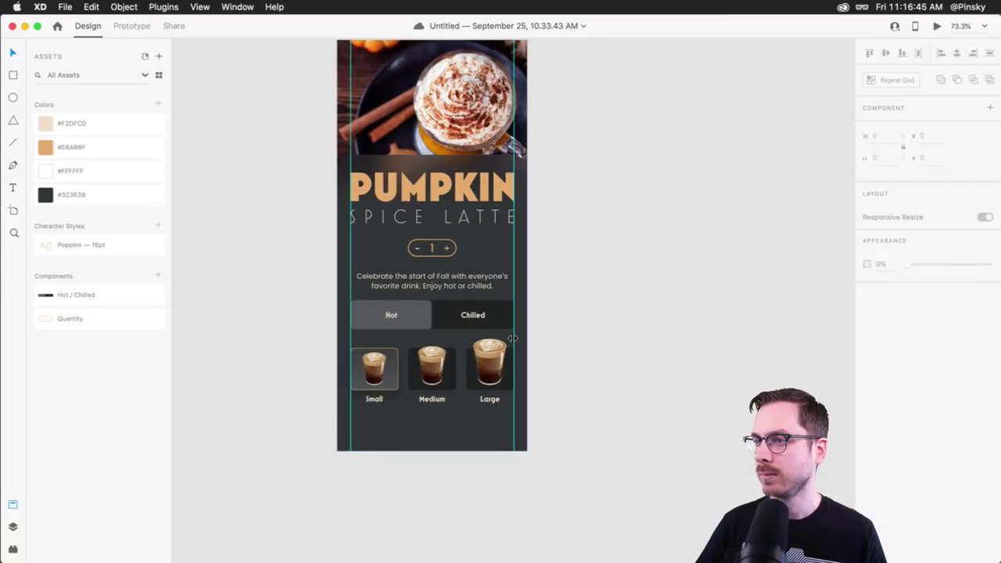
pyautogui.click(440, 291)
pyautogui.press('super+Return')
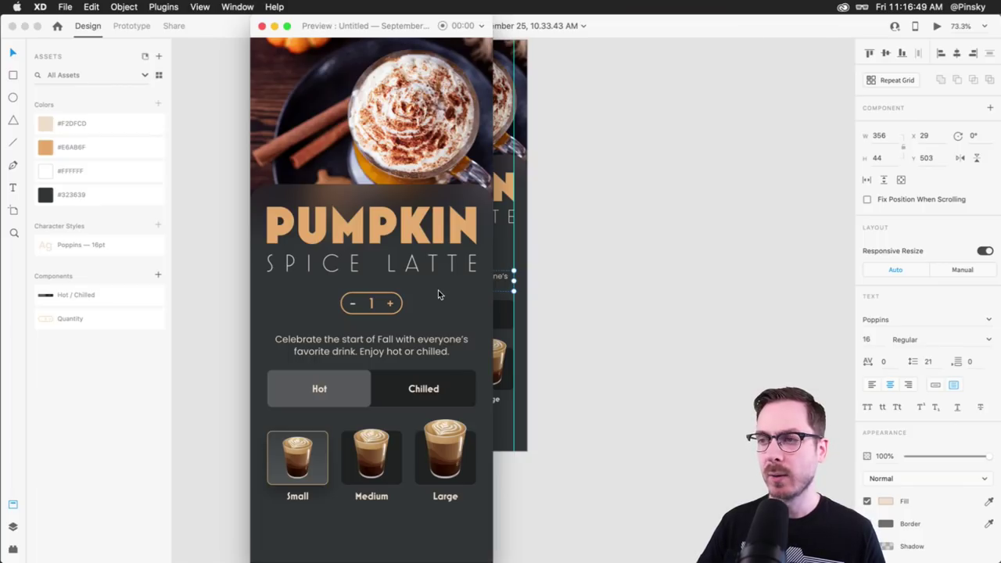
pyautogui.press('super+w')
# Extend the top edge of the dark blurred panel behind the title upward over the hero photo
pyautogui.scroll(5, 424, 404)
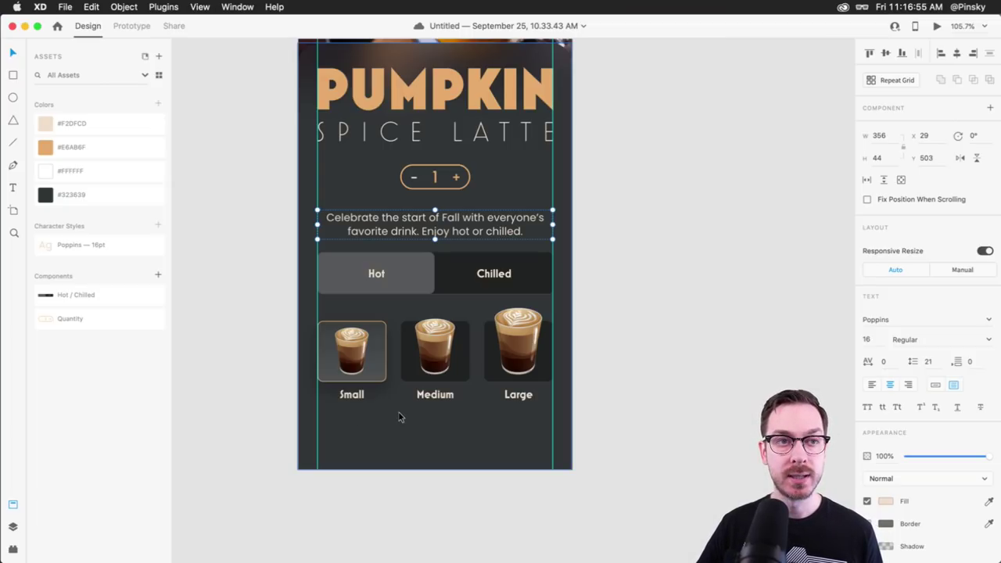
pyautogui.scroll(3, 396, 414)
pyautogui.scroll(6, 420, 481)
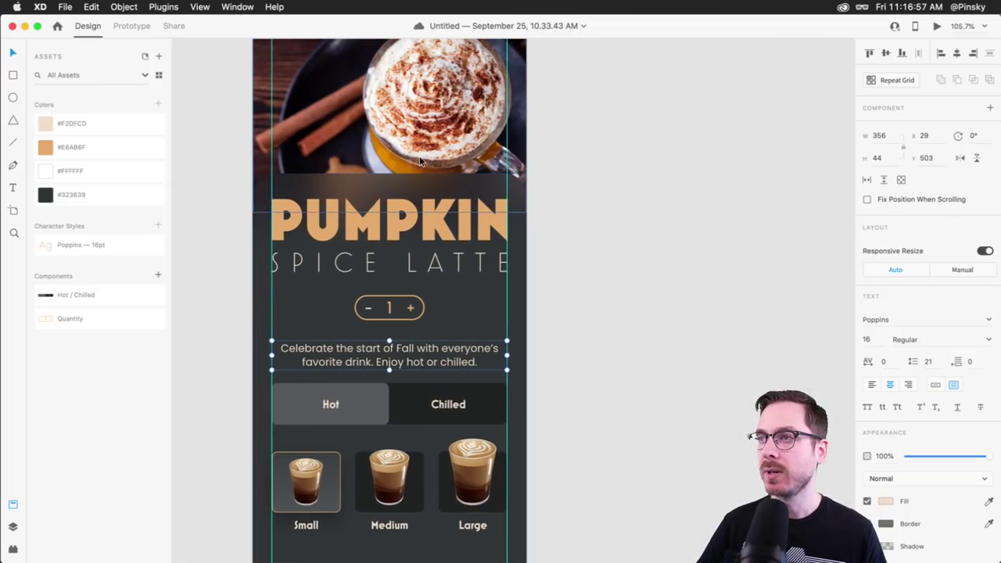
pyautogui.click(403, 233)
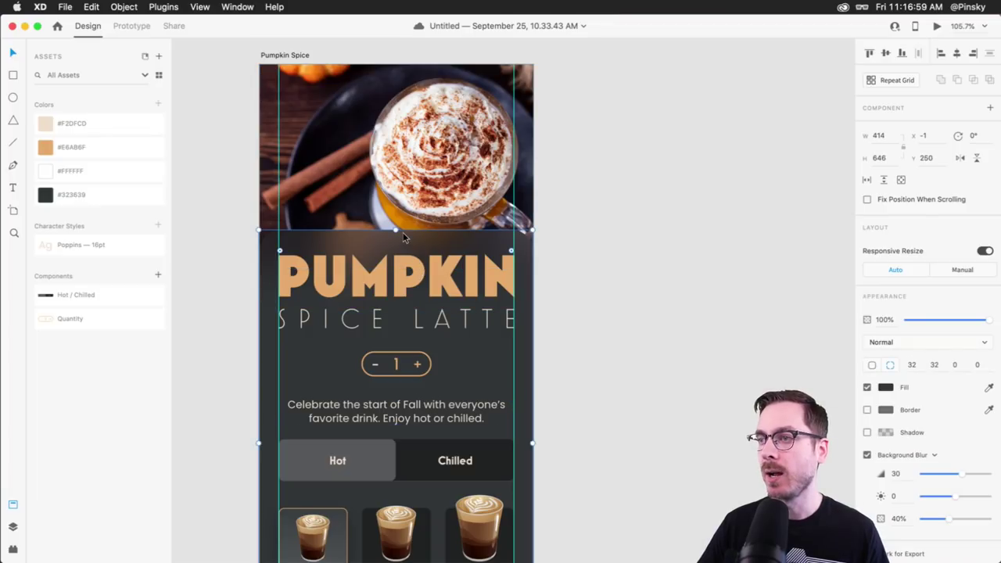
pyautogui.moveTo(393, 231); pyautogui.dragTo(400, 206)
# Shrink and reposition the hero photo inside its frame so the whole cup sits above the dark blurred panel
pyautogui.doubleClick(450, 160)
pyautogui.moveTo(450, 161); pyautogui.dragTo(452, 151)
pyautogui.moveTo(604, 362); pyautogui.dragTo(586, 347)
pyautogui.click(627, 193)
pyautogui.doubleClick(426, 113)
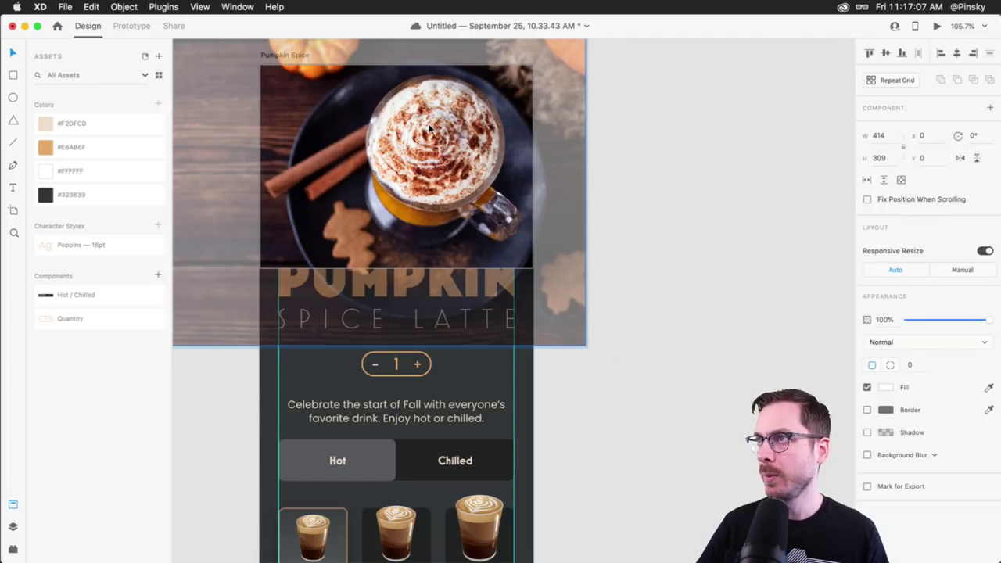
pyautogui.moveTo(585, 342); pyautogui.dragTo(576, 330)
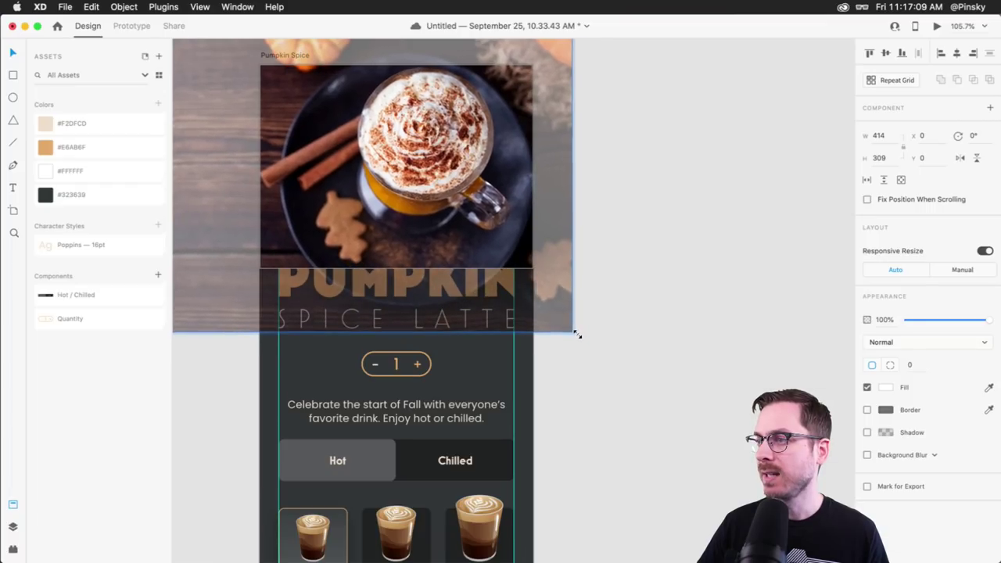
pyautogui.click(677, 201)
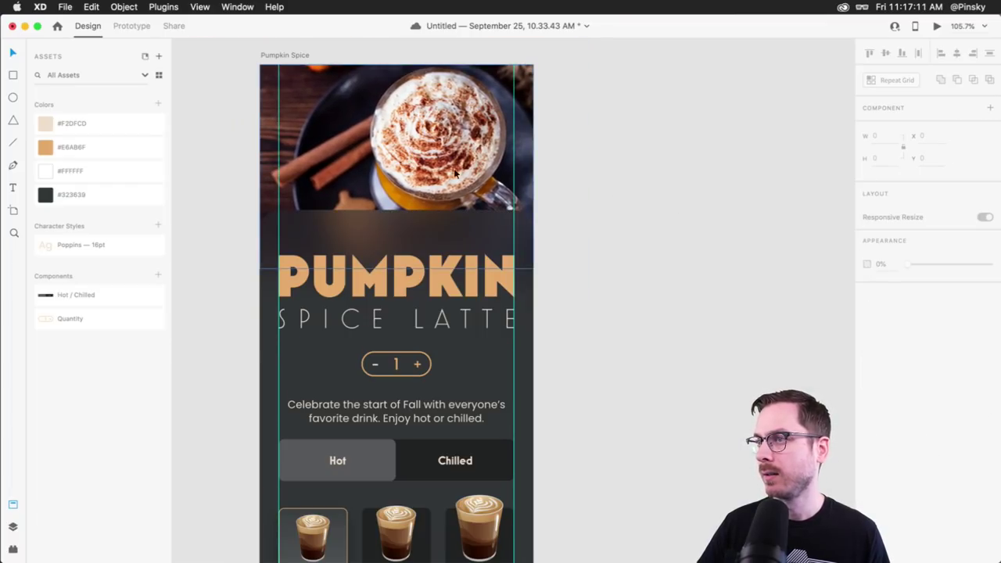
# Move the PUMPKIN SPICE LATTE title, quantity stepper, description and Hot/Chilled toggle upward to close the gap below the photo
pyautogui.click(407, 290)
pyautogui.keyDown('shift'); pyautogui.click(403, 319); pyautogui.keyUp('shift')
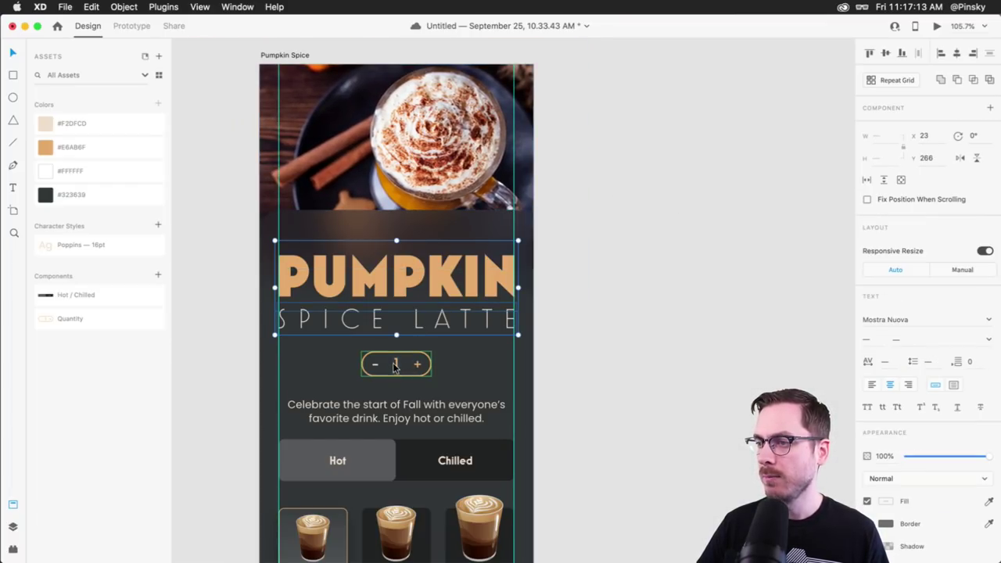
pyautogui.moveTo(417, 283); pyautogui.dragTo(413, 263)
pyautogui.moveTo(399, 359); pyautogui.dragTo(398, 343)
pyautogui.click(395, 398)
pyautogui.moveTo(395, 398); pyautogui.dragTo(368, 373)
pyautogui.scroll(-5, 391, 470)
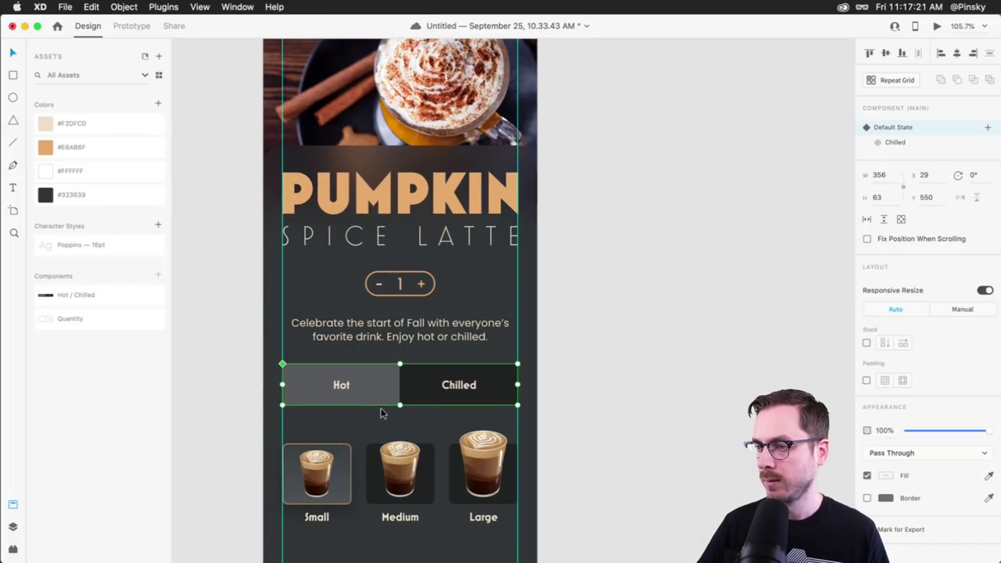
# Group the Small, Medium and Large tiles with their labels and rename the group Sizes
pyautogui.click(389, 444)
pyautogui.scroll(-6, 388, 443)
pyautogui.moveTo(203, 353); pyautogui.dragTo(516, 434)
pyautogui.press('super+g')
pyautogui.press('super+y')
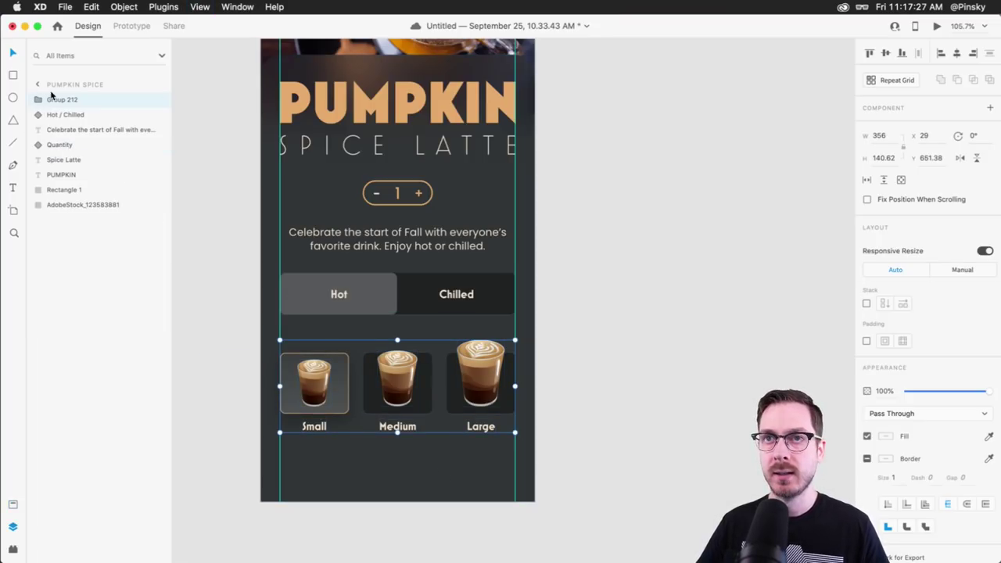
pyautogui.doubleClick(64, 100)
pyautogui.write('Sizes')
pyautogui.press('Return')
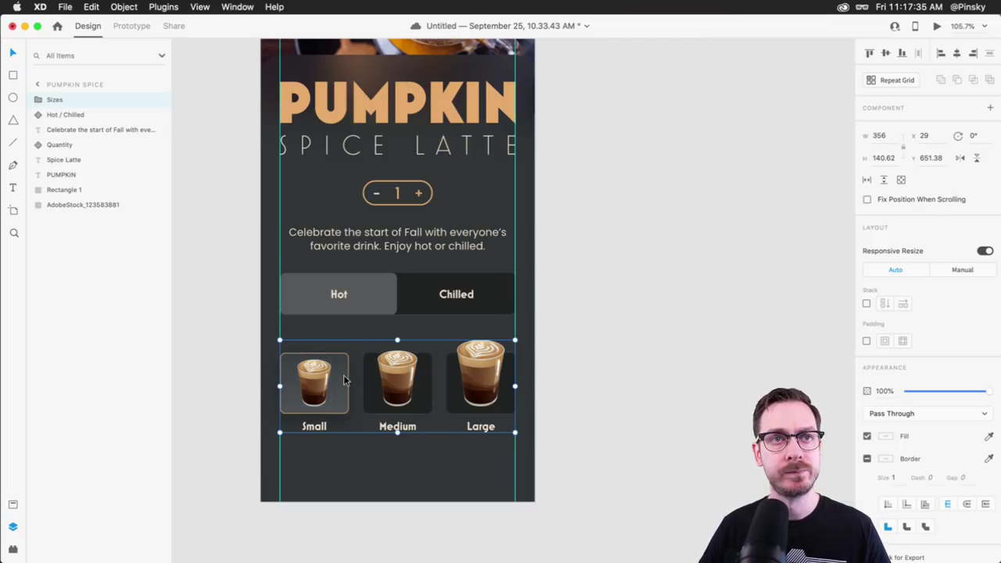
# Move the Sizes group up to about Y 642 and check the adjusted layout in the preview
pyautogui.moveTo(381, 386); pyautogui.dragTo(381, 379)
pyautogui.press('super+Return')
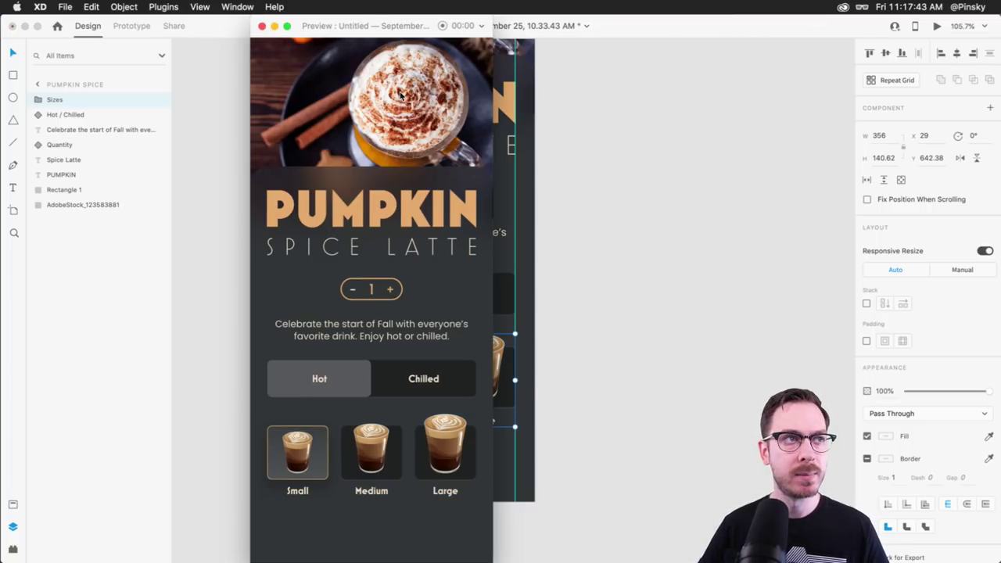
pyautogui.press('super+w')
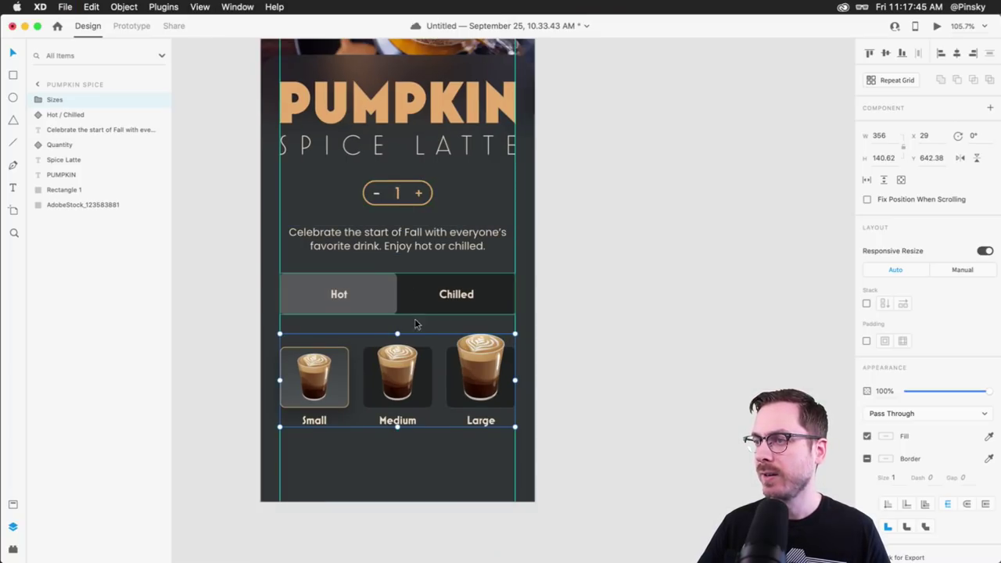
# Draw a rectangle about 356 by 75 between the guides below the size tiles, with corner radius 8 and no border
pyautogui.scroll(-2, 408, 376)
pyautogui.click(254, 432)
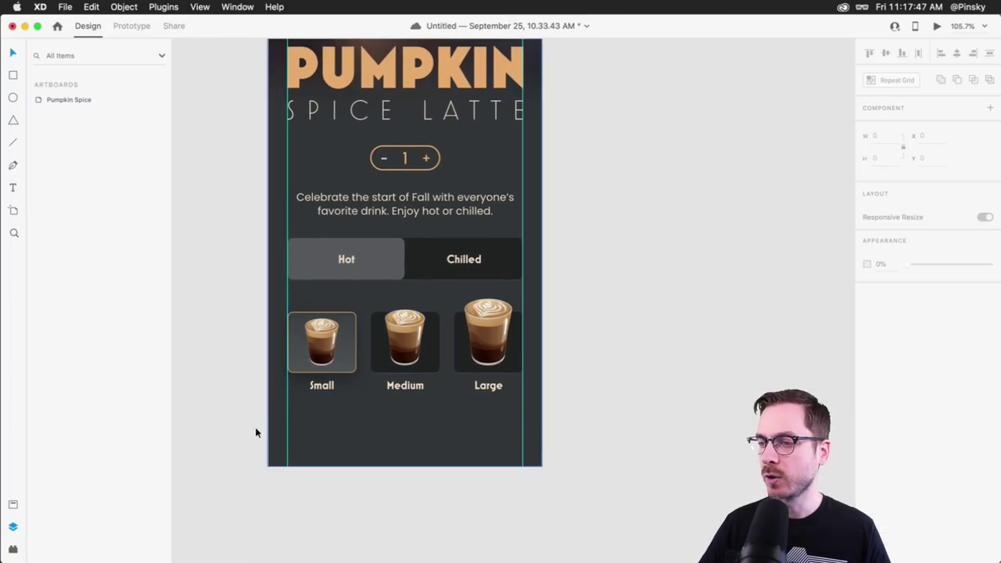
pyautogui.scroll(1, 408, 352)
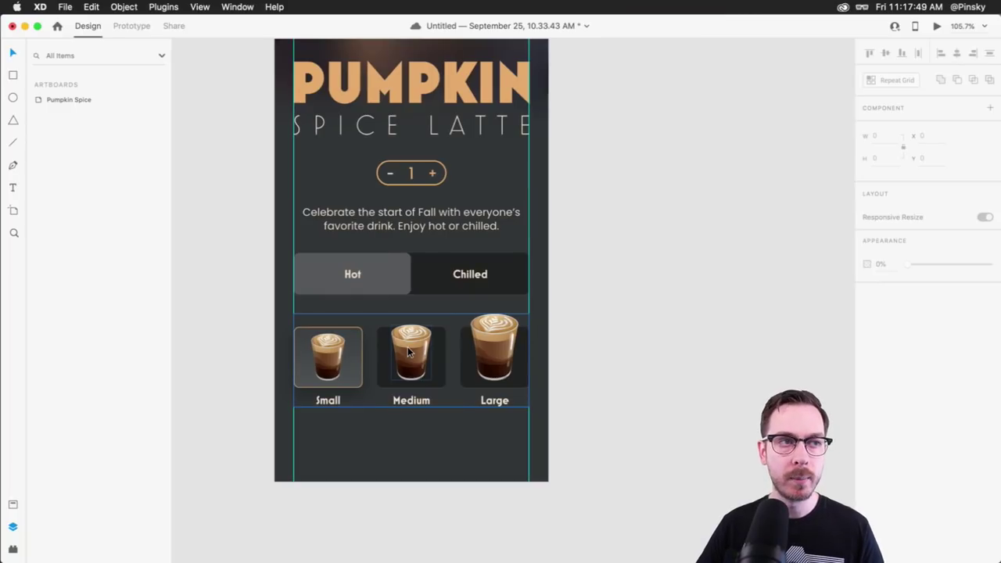
pyautogui.click(13, 75)
pyautogui.scroll(3, 388, 448)
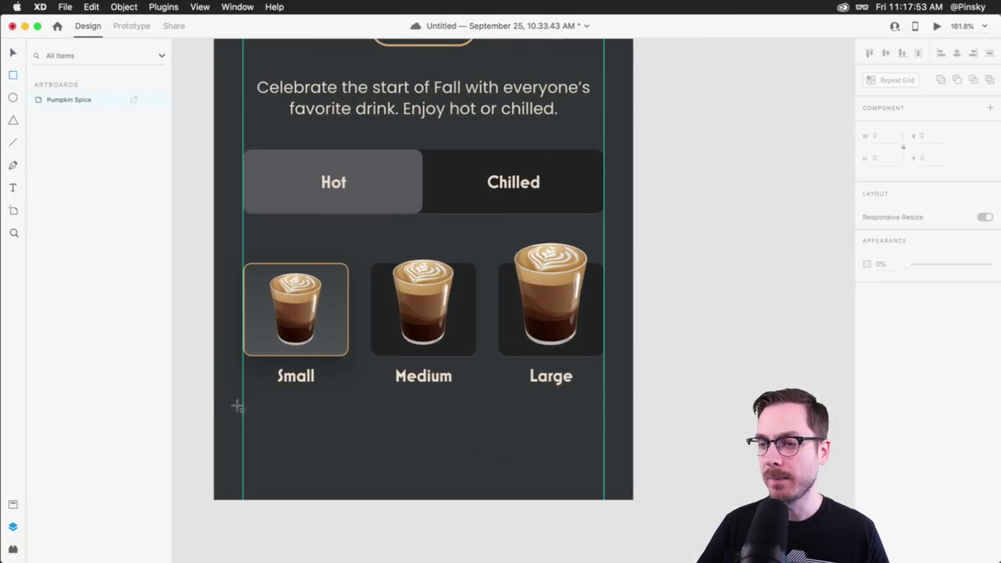
pyautogui.moveTo(243, 405)
pyautogui.mouseDown()
pyautogui.moveTo(532, 472)
pyautogui.moveTo(603, 472)
pyautogui.moveTo(605, 485)
pyautogui.mouseUp()
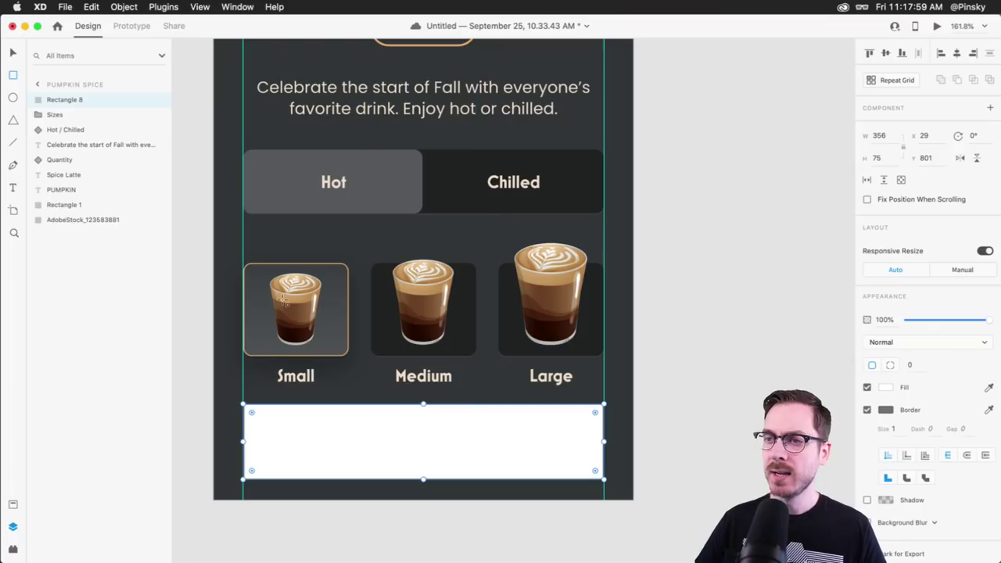
pyautogui.click(910, 364)
pyautogui.press('Return')
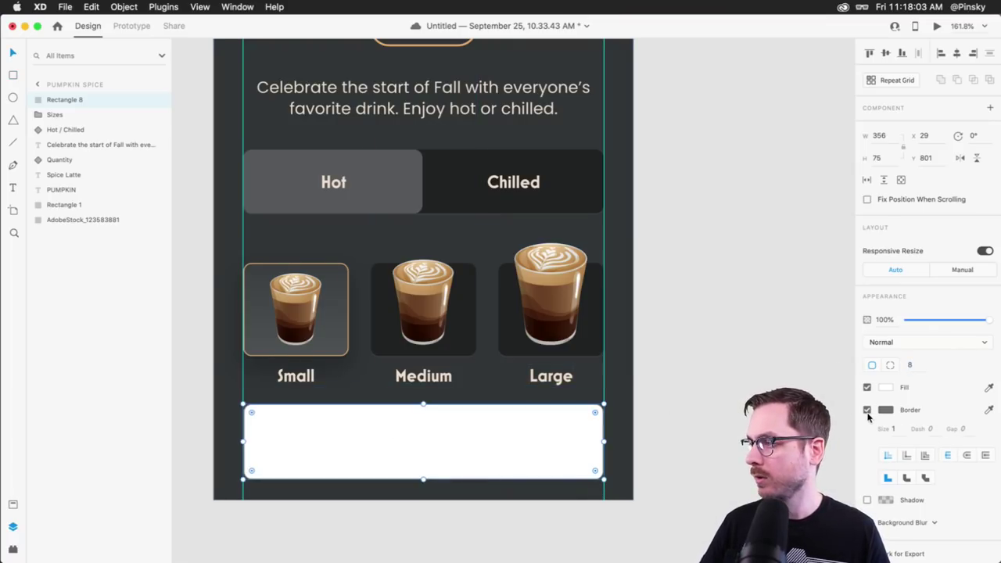
pyautogui.click(867, 410)
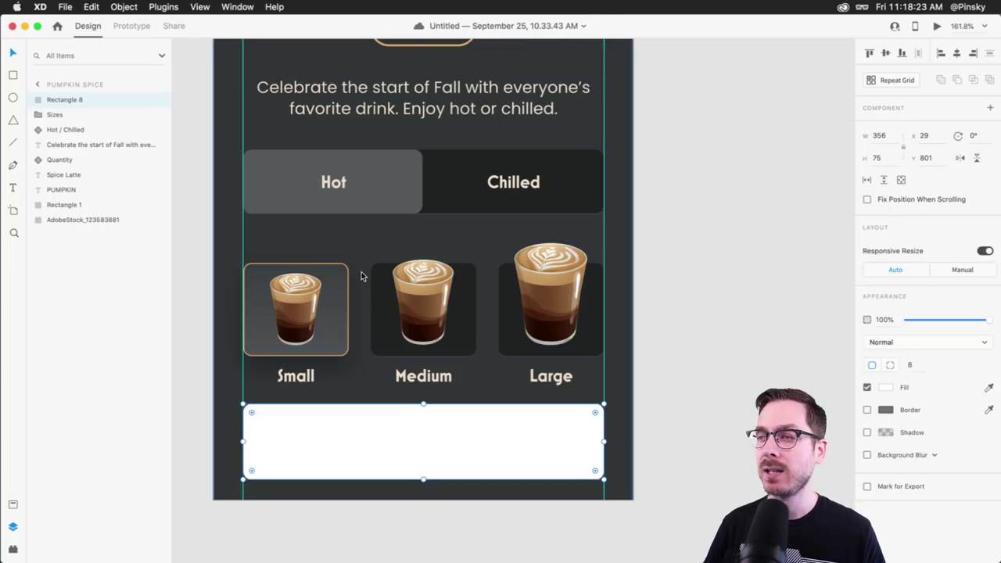
# Switch to the AdobeStock_187998508 document and examine the individual paths that make up the mocha glass group
pyautogui.press('super+grave')
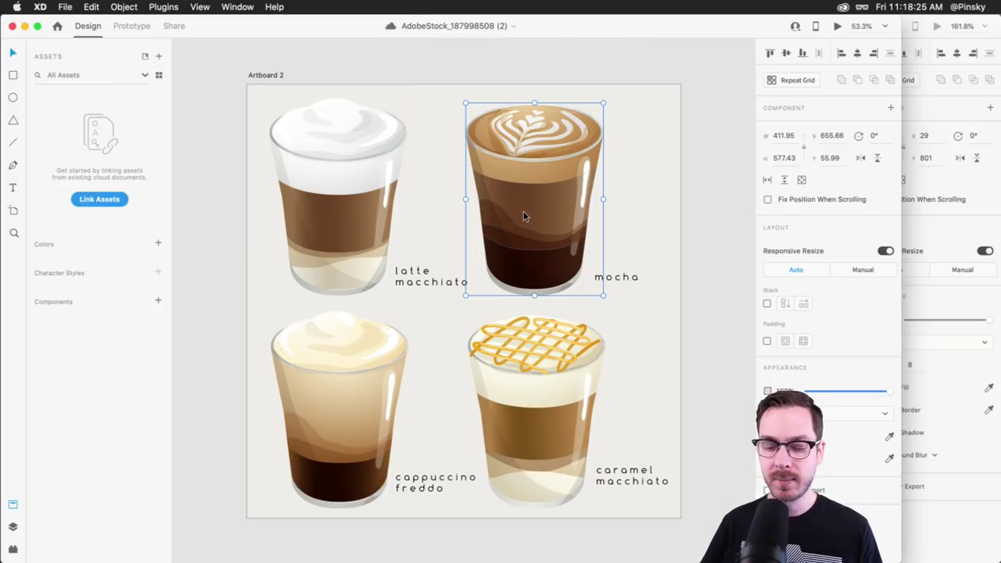
pyautogui.press('super+y')
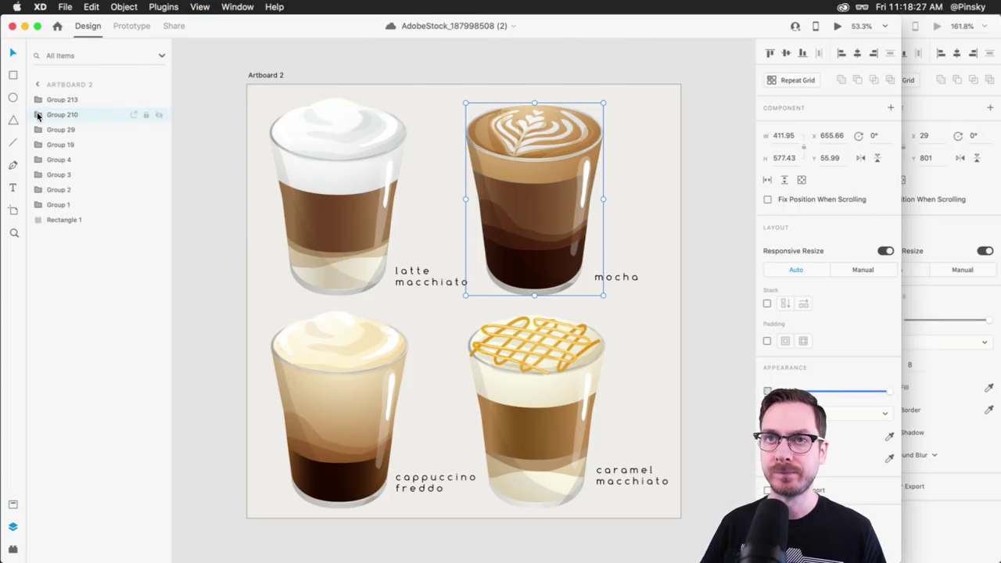
pyautogui.click(38, 115)
pyautogui.click(85, 131)
pyautogui.click(86, 144)
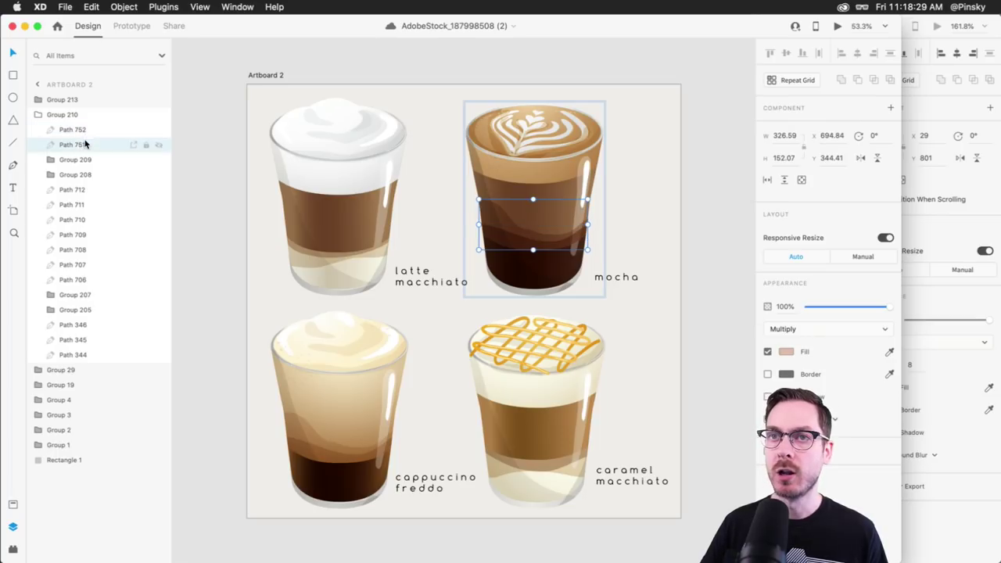
pyautogui.click(80, 191)
pyautogui.click(72, 218)
pyautogui.click(78, 251)
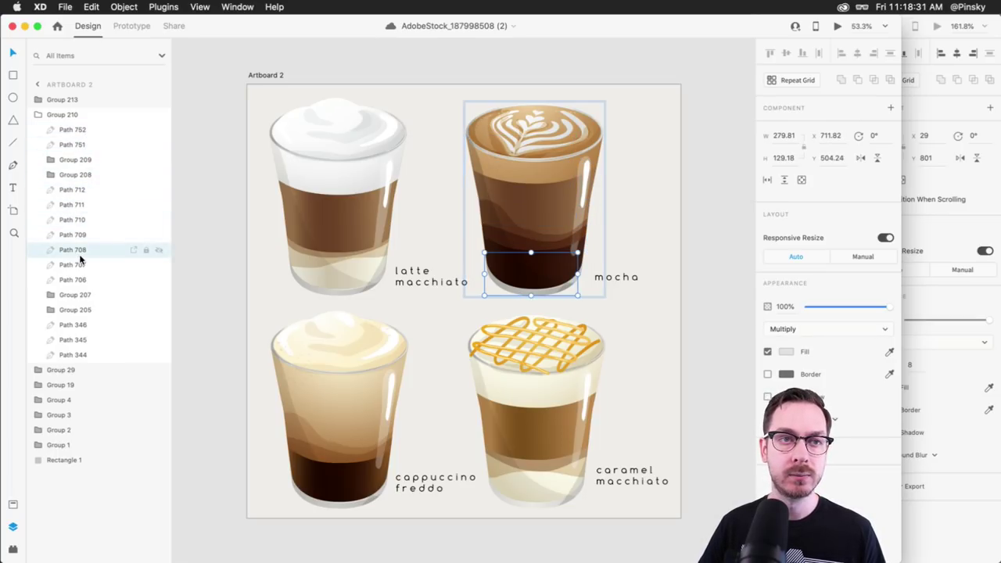
pyautogui.click(72, 279)
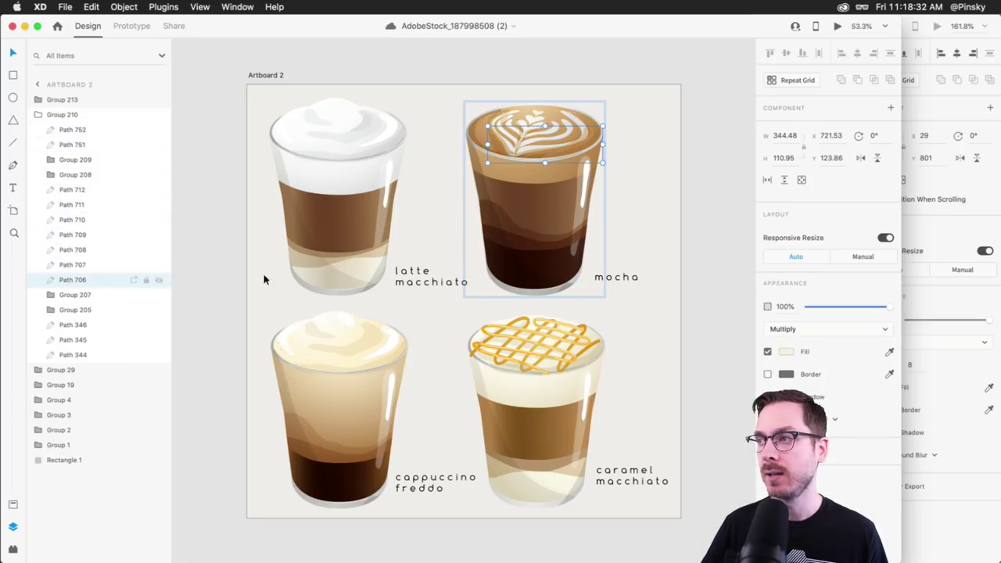
# Examine the mocha glass's foam and dark body shapes and the body's gradient fill, then close the illustration document
pyautogui.click(524, 152)
pyautogui.moveTo(603, 161)
pyautogui.mouseDown()
pyautogui.moveTo(648, 201)
pyautogui.moveTo(603, 161)
pyautogui.mouseUp()
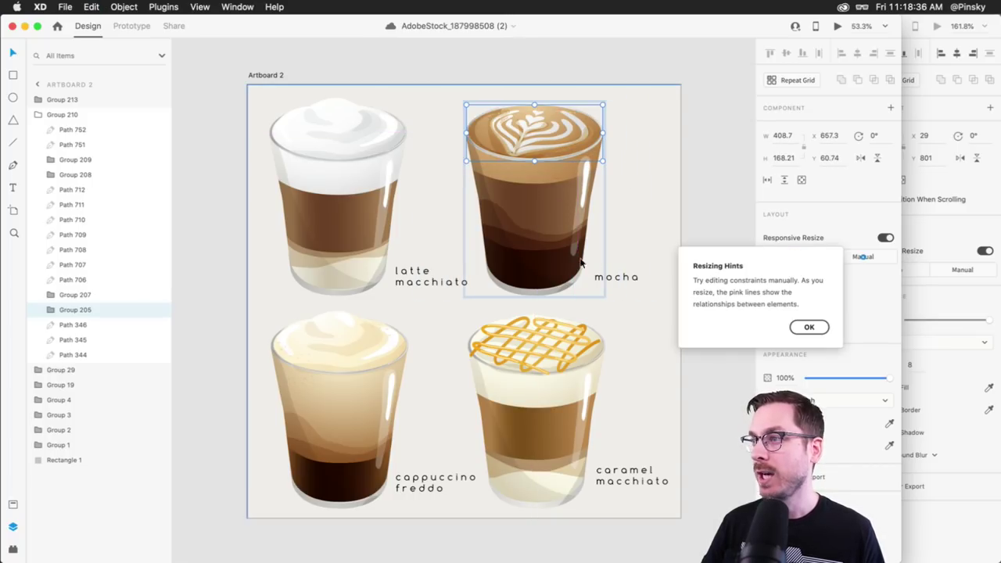
pyautogui.click(536, 277)
pyautogui.click(810, 327)
pyautogui.click(576, 264)
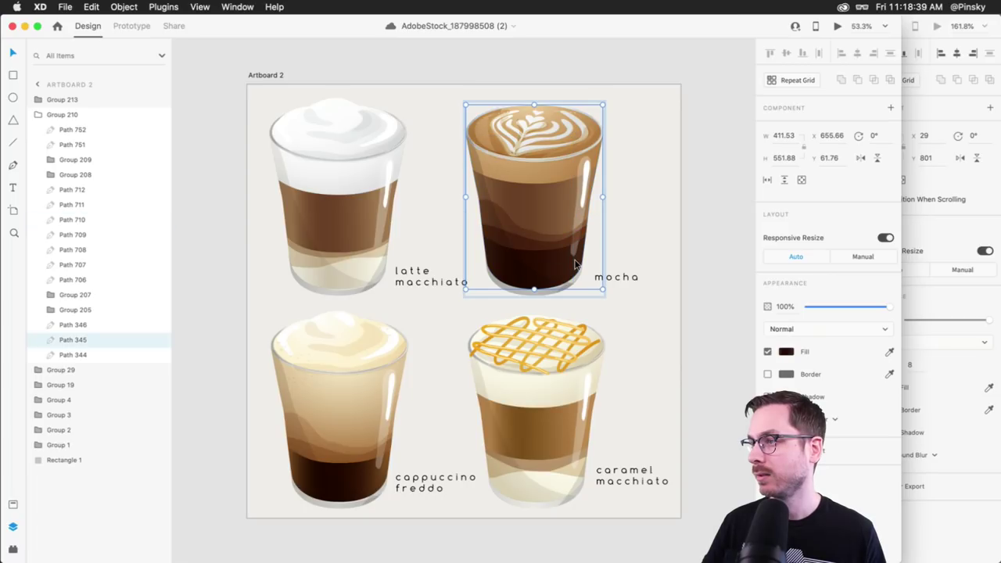
pyautogui.click(786, 351)
pyautogui.click(742, 286)
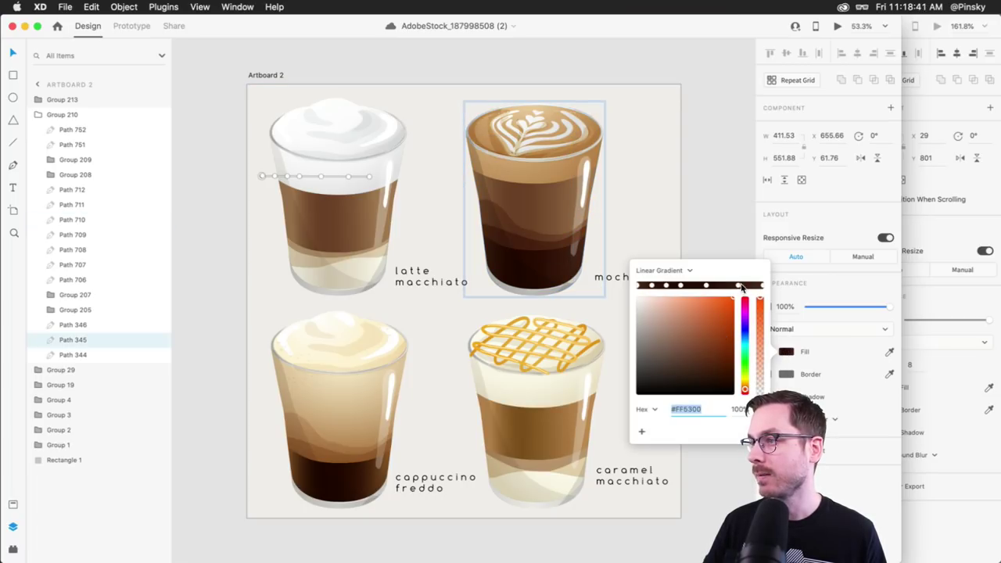
pyautogui.click(691, 188)
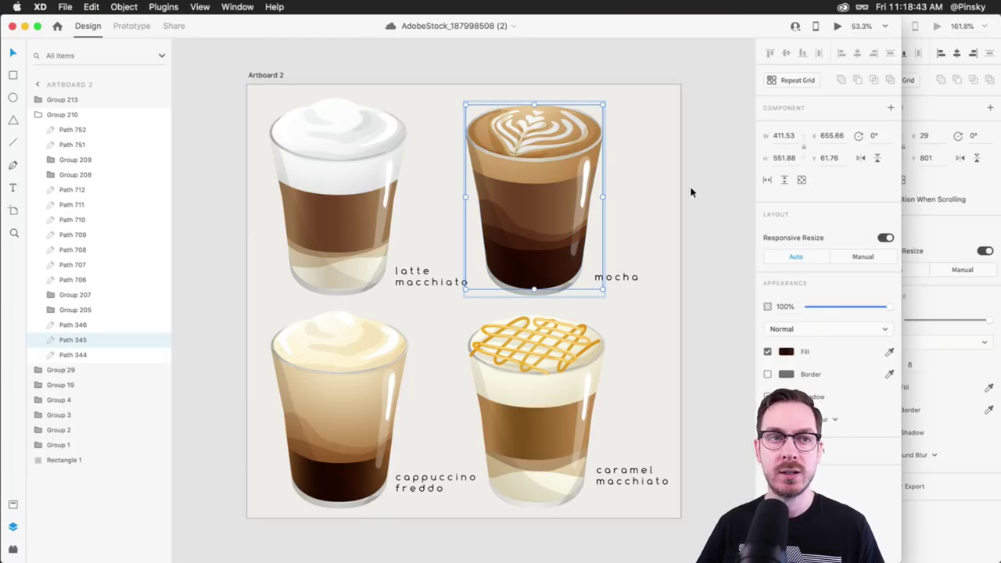
pyautogui.click(12, 26)
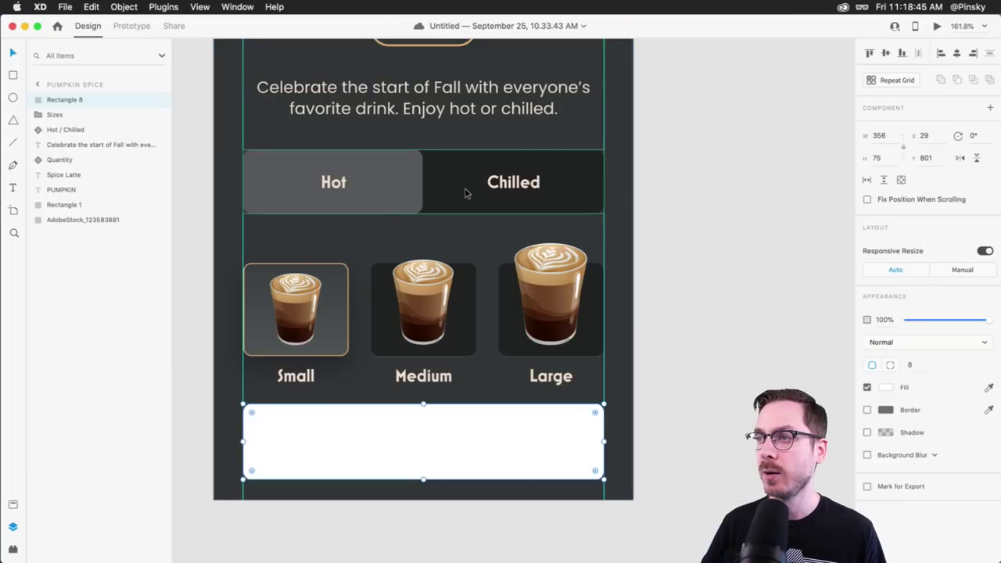
# Draw a horizontal line about 108 long below the white rectangle, with border size 5 and round caps
pyautogui.moveTo(566, 277); pyautogui.dragTo(587, 294)
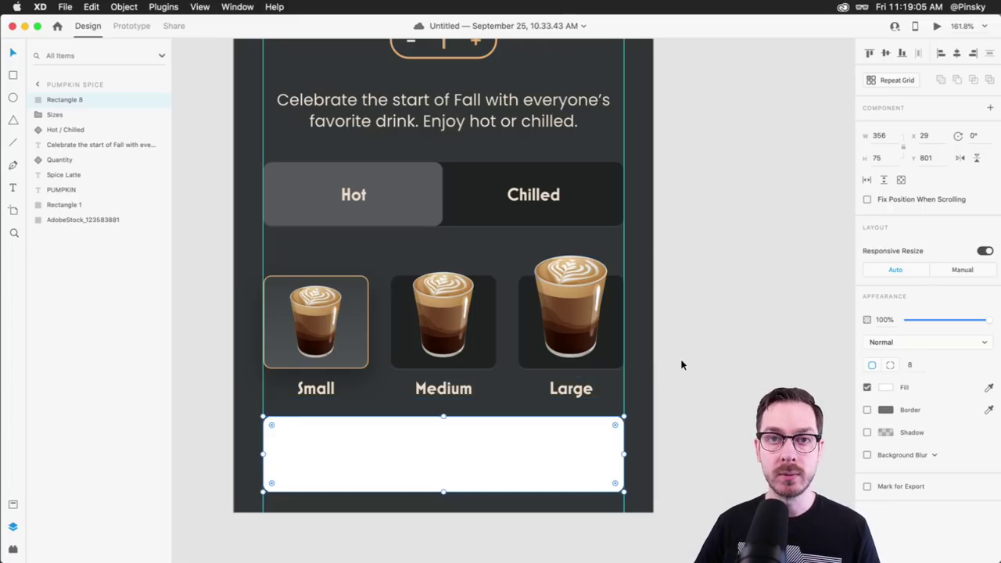
pyautogui.press('l')
pyautogui.moveTo(380, 504); pyautogui.dragTo(487, 504)
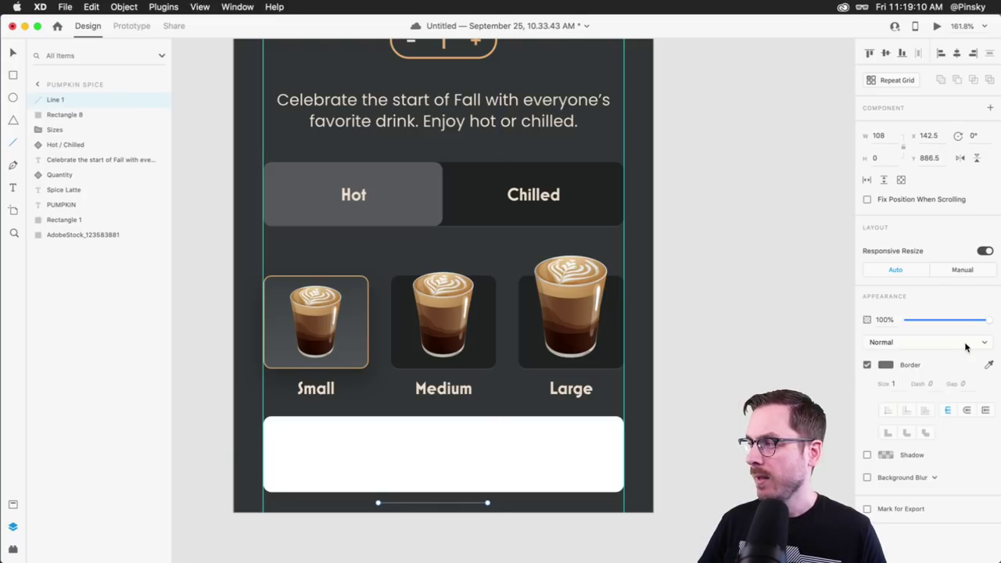
pyautogui.click(892, 390)
pyautogui.write('8')
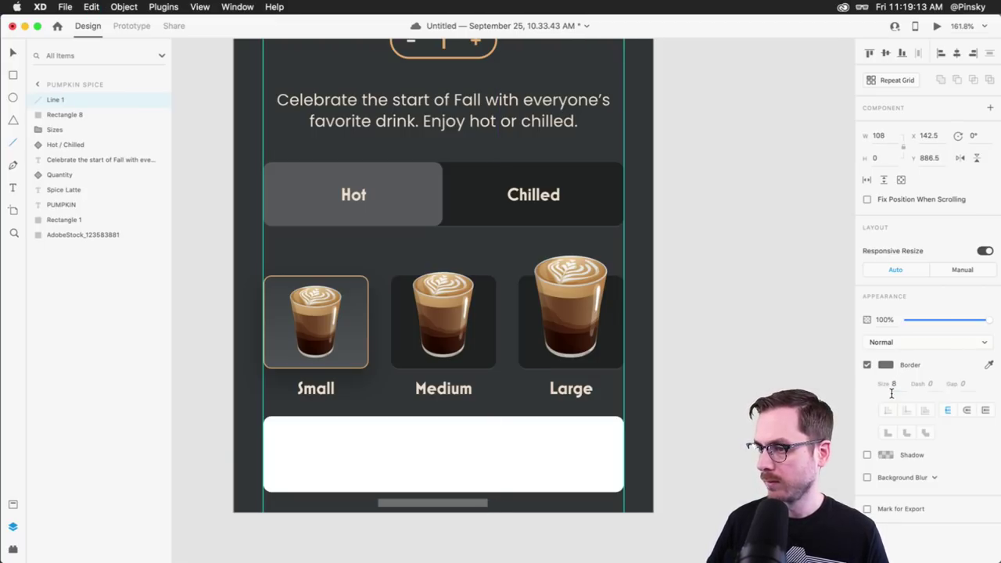
pyautogui.click(966, 409)
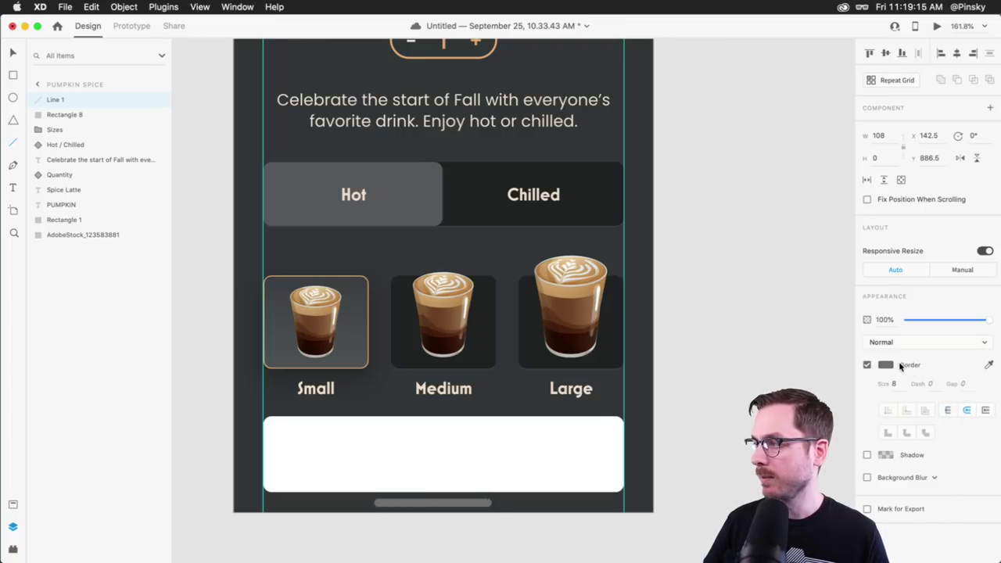
pyautogui.click(894, 384)
pyautogui.write('5')
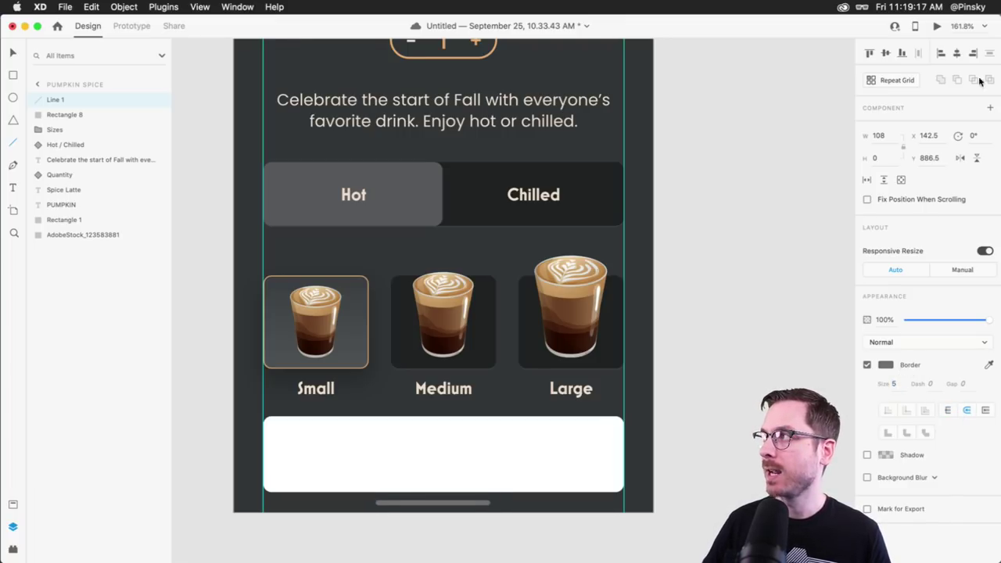
# Center the grey line horizontally on the artboard and move the white rectangle up to Y 793
pyautogui.moveTo(452, 500); pyautogui.dragTo(451, 498)
pyautogui.keyDown('shift'); pyautogui.click(480, 462); pyautogui.keyUp('shift')
pyautogui.moveTo(480, 463); pyautogui.dragTo(502, 452)
pyautogui.press('super+z')
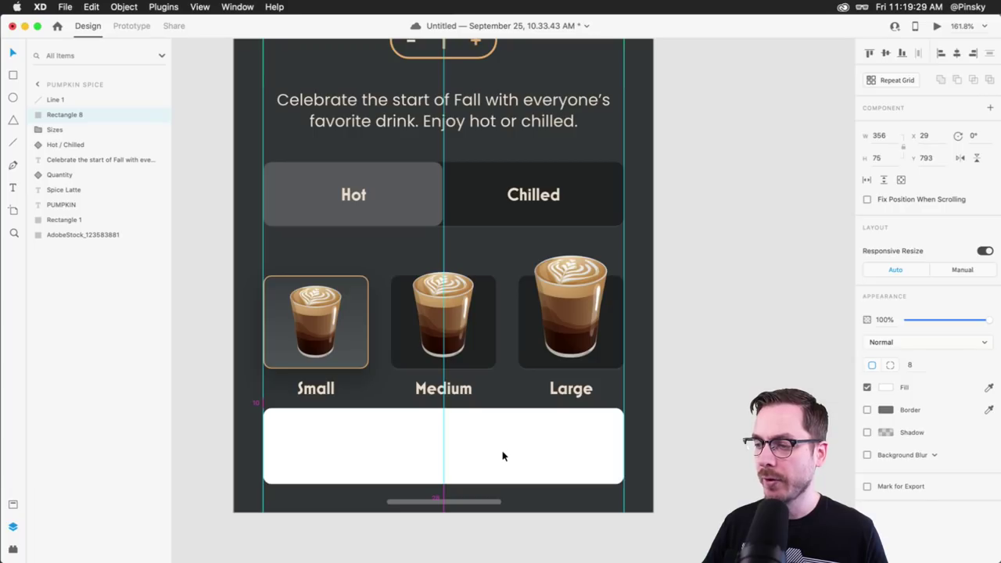
pyautogui.click(501, 456)
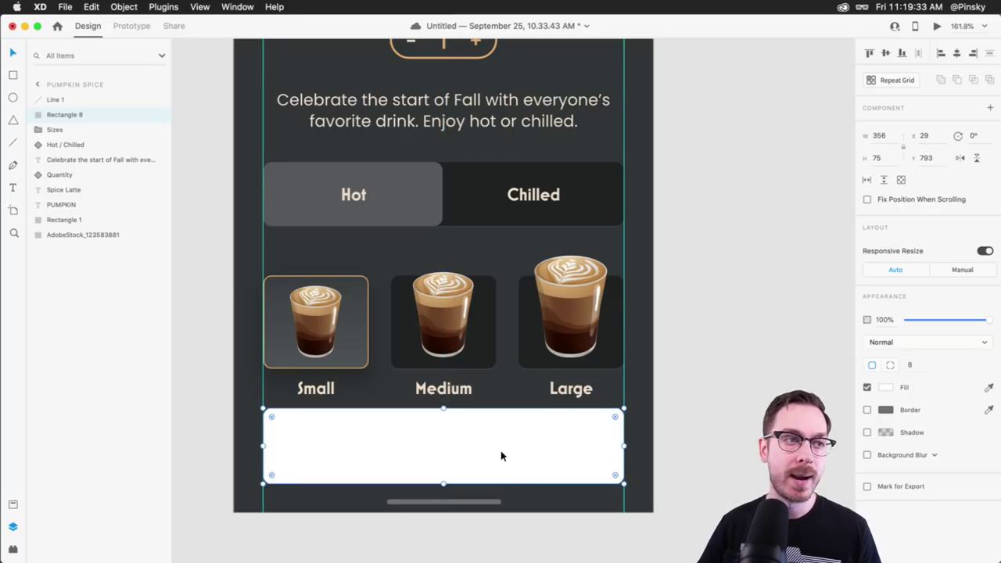
# Set the white rectangle's corner radius to 16 and move it up to Y 791
pyautogui.moveTo(615, 417)
pyautogui.mouseDown()
pyautogui.moveTo(601, 418)
pyautogui.moveTo(615, 417)
pyautogui.mouseUp()
pyautogui.click(911, 366)
pyautogui.write('16')
pyautogui.press('Return')
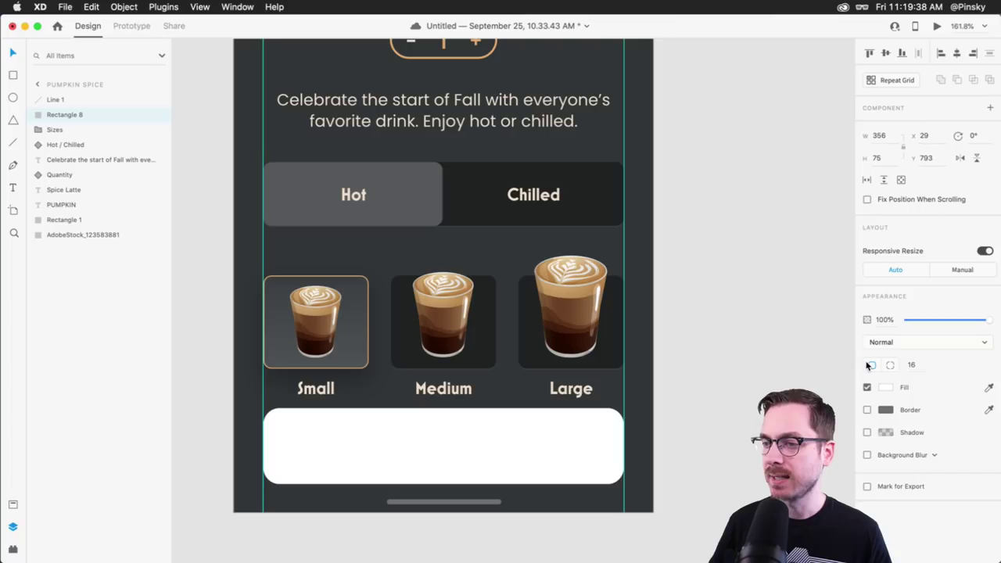
pyautogui.click(484, 469)
pyautogui.moveTo(509, 443); pyautogui.dragTo(507, 436)
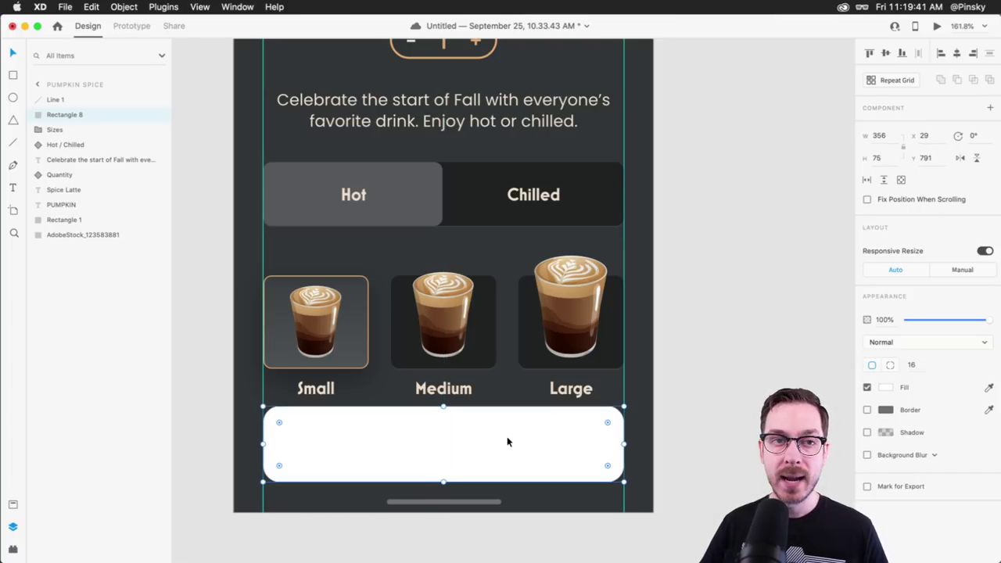
# Nudge the Sizes group slightly upward for more space above the white rectangle, and reselect the rectangle
pyautogui.click(467, 304)
pyautogui.press('Up')
pyautogui.press('Up')
pyautogui.press('Up')
pyautogui.press('Up')
pyautogui.press('Up')
pyautogui.press('Up')
pyautogui.press('Up')
pyautogui.press('Up')
pyautogui.press('Up')
pyautogui.press('Up')
pyautogui.press('Up')
pyautogui.press('Up')
pyautogui.press('Up')
pyautogui.press('Up')
pyautogui.press('Down')
pyautogui.press('Down')
pyautogui.press('Down')
pyautogui.press('Down')
pyautogui.press('Down')
pyautogui.click(448, 425)
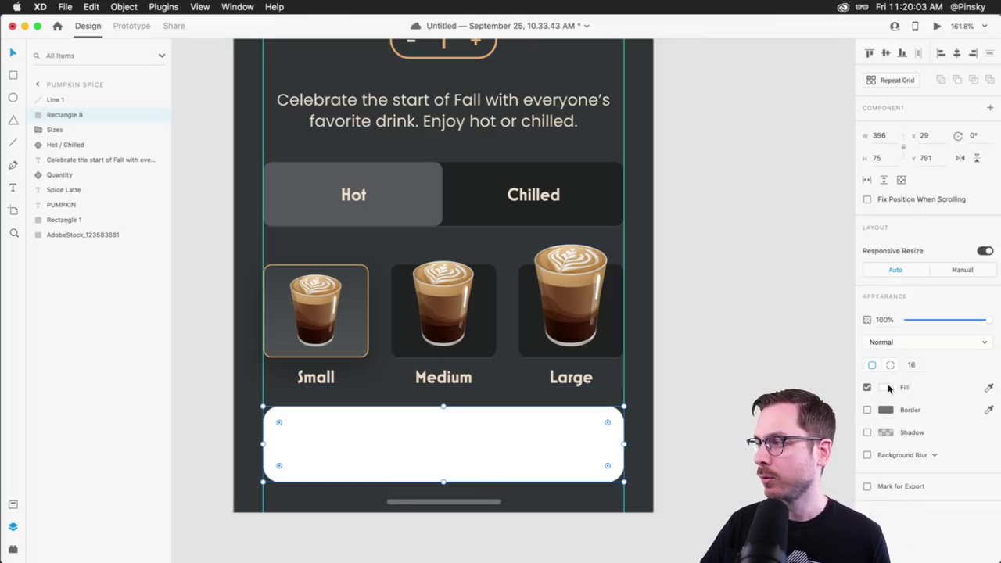
# Try the #E6AB6F asset colour and the Hot tab's grey appearance on the bottom rectangle, undoing the grey
pyautogui.press('super+shift+y')
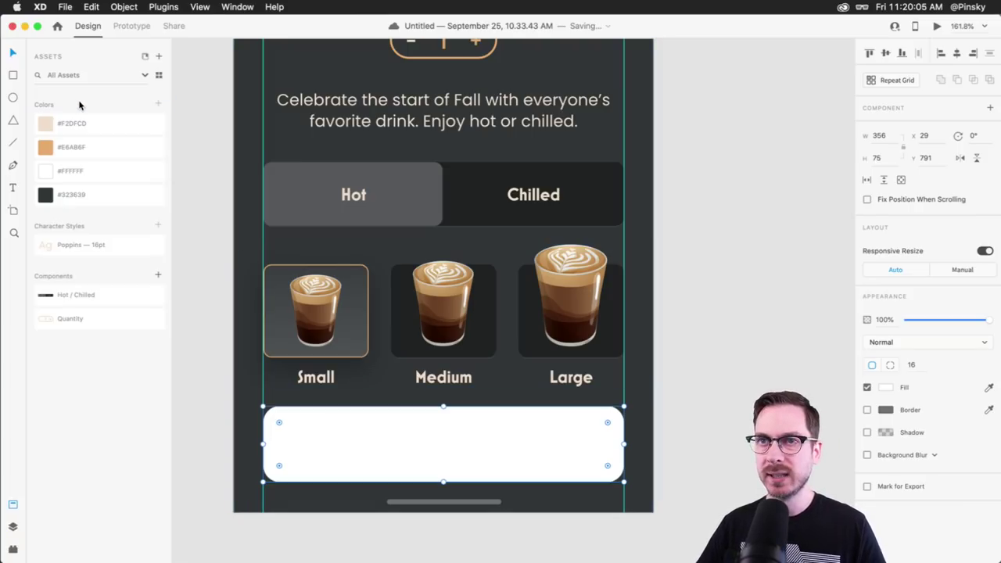
pyautogui.click(107, 157)
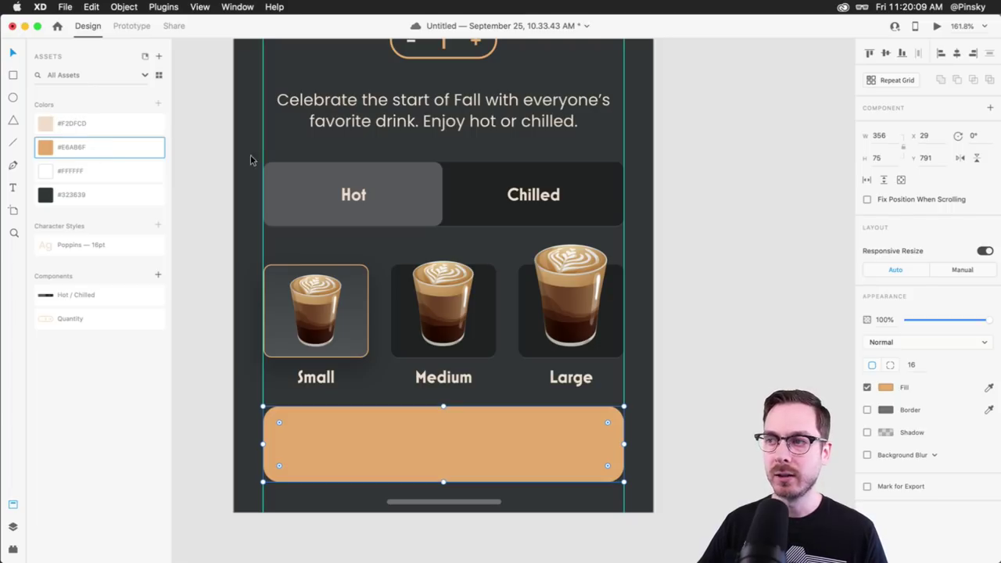
pyautogui.click(396, 185)
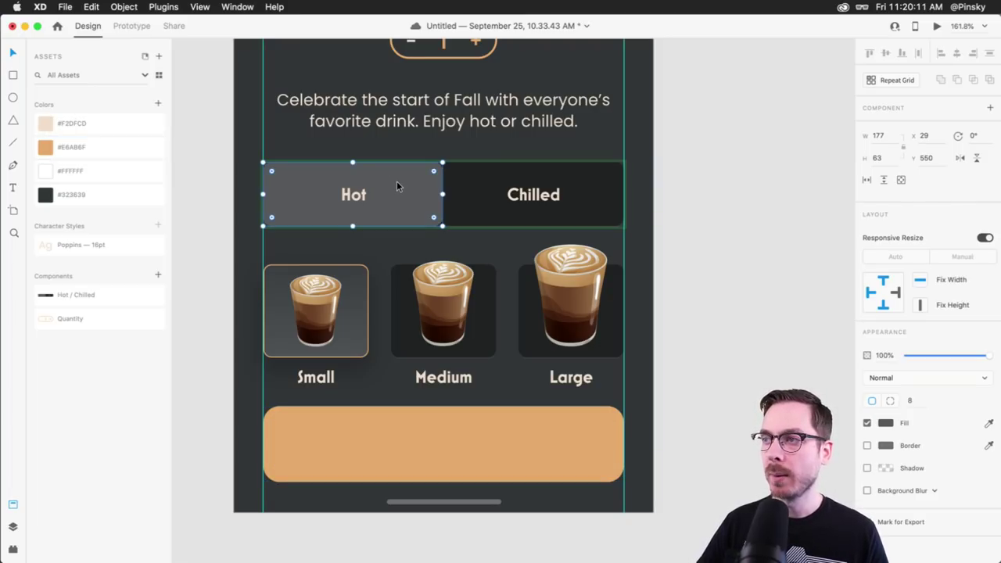
pyautogui.click(499, 436)
pyautogui.press('super+shift+v')
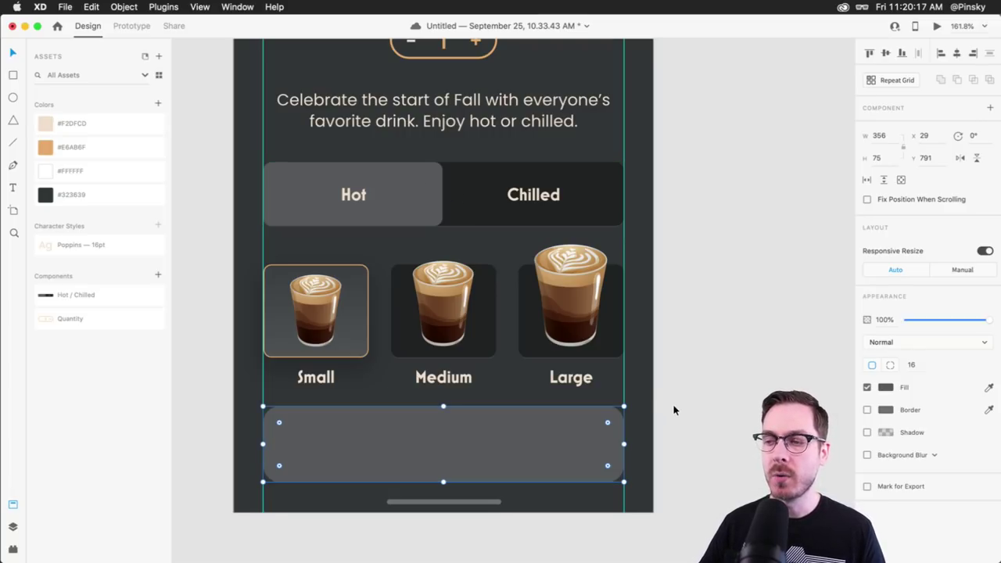
pyautogui.press('super+z')
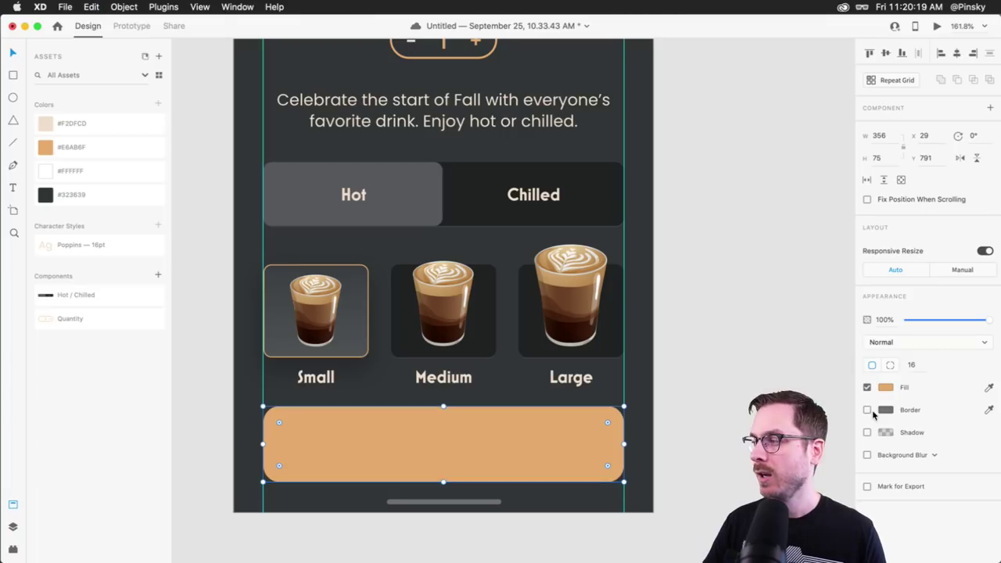
# Change the bottom rectangle's fill to a soft, slightly muted light green
pyautogui.click(885, 387)
pyautogui.click(844, 403)
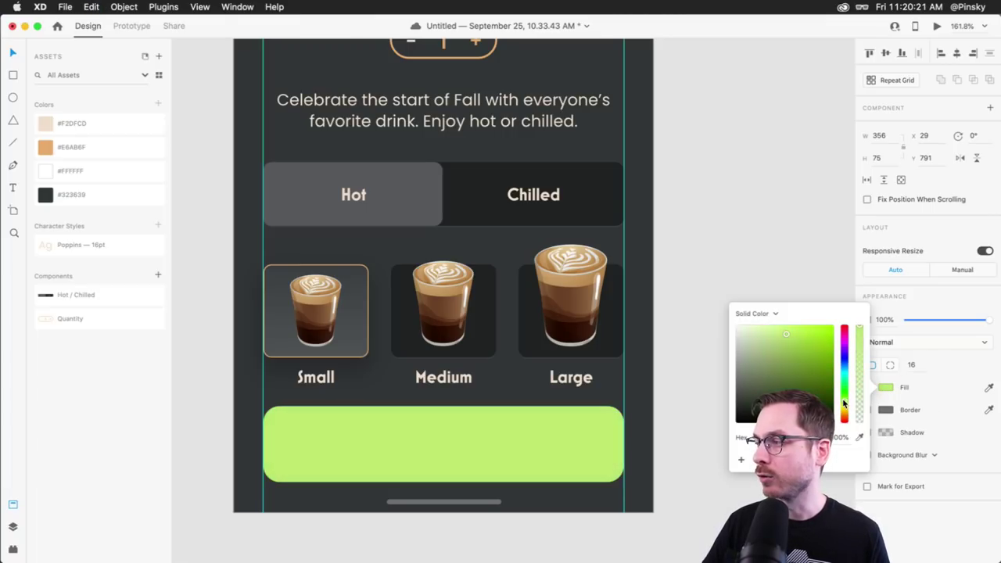
pyautogui.click(780, 342)
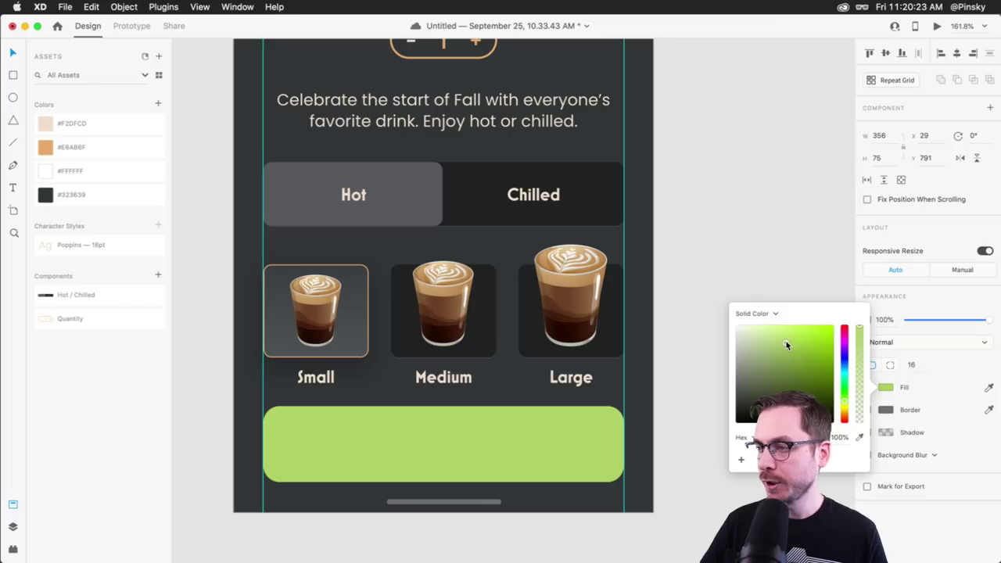
pyautogui.click(844, 400)
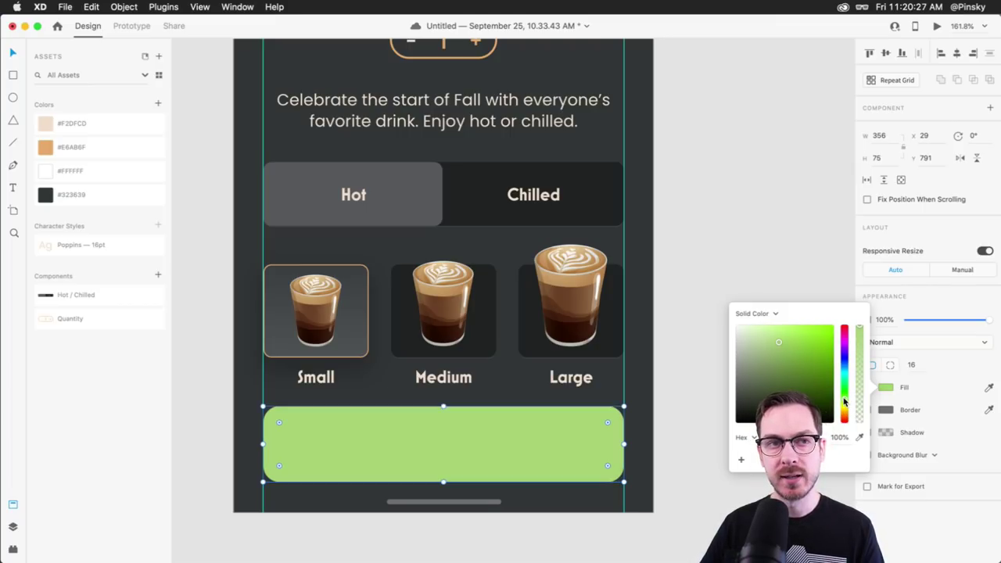
pyautogui.click(778, 348)
pyautogui.moveTo(779, 349); pyautogui.dragTo(784, 347)
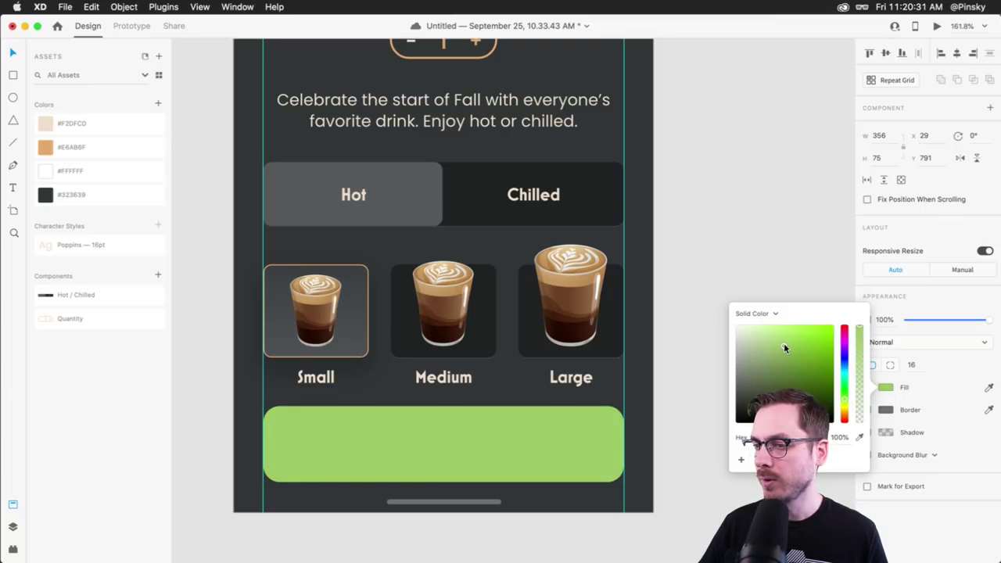
pyautogui.click(519, 475)
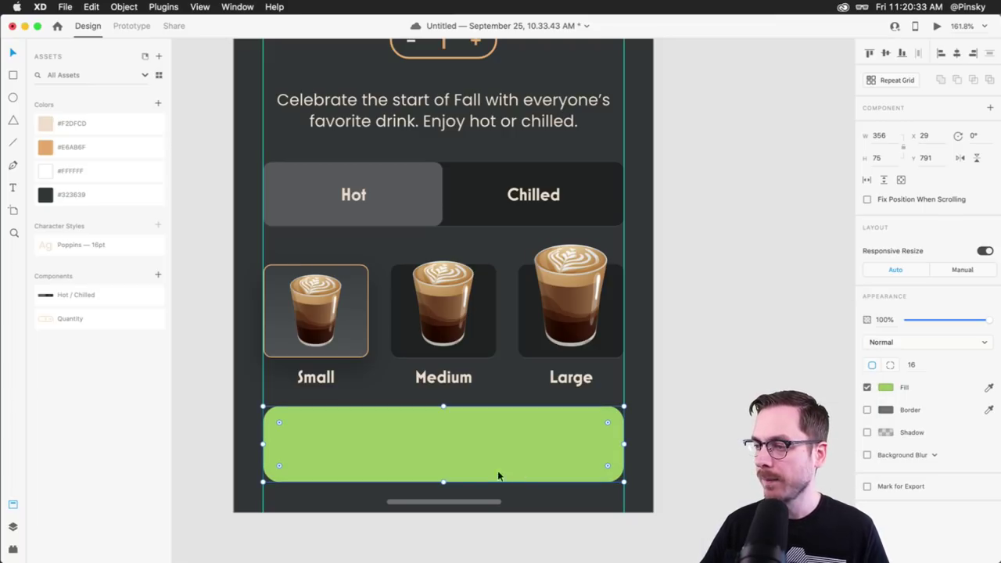
# Add the text label "Add to Bag – $4.95" on the green rectangle
pyautogui.press('t')
pyautogui.click(446, 450)
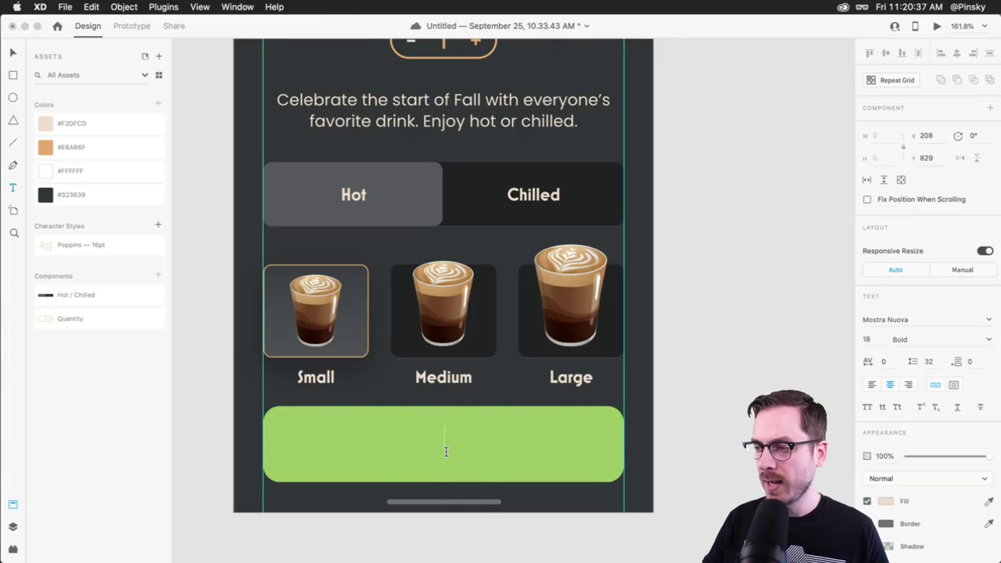
pyautogui.write('Add to Bag –')
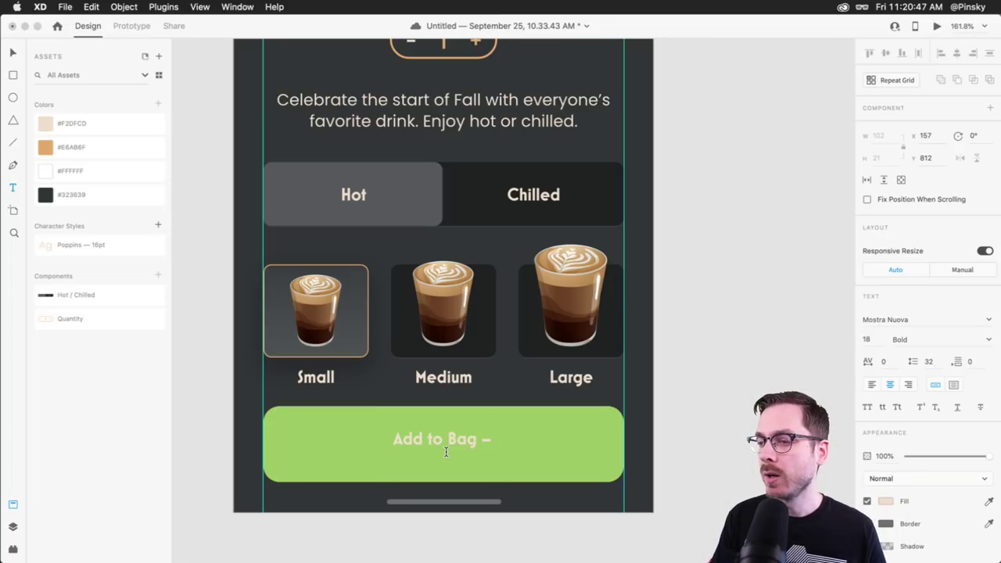
pyautogui.write('$')
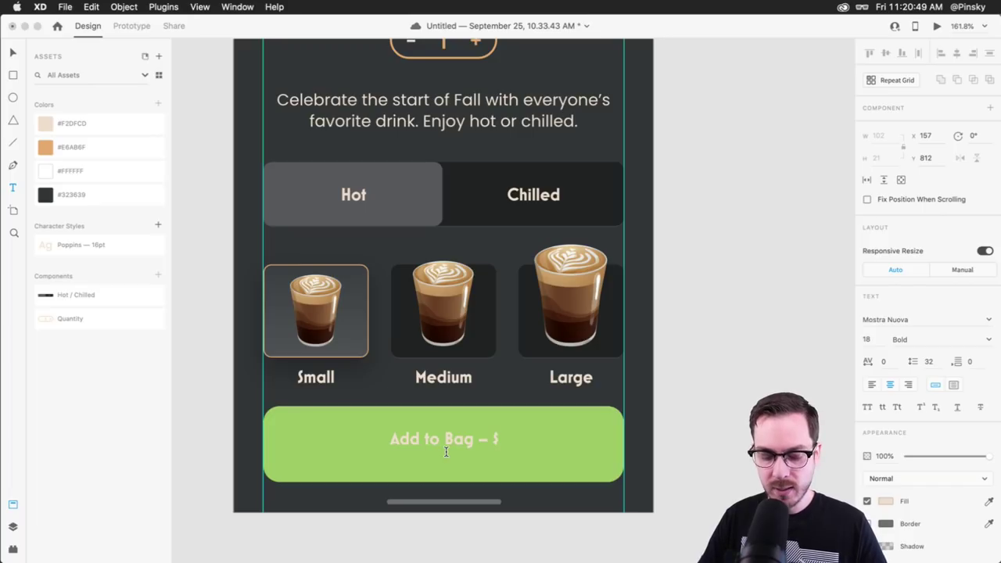
pyautogui.write('4.95')
pyautogui.press('Escape')
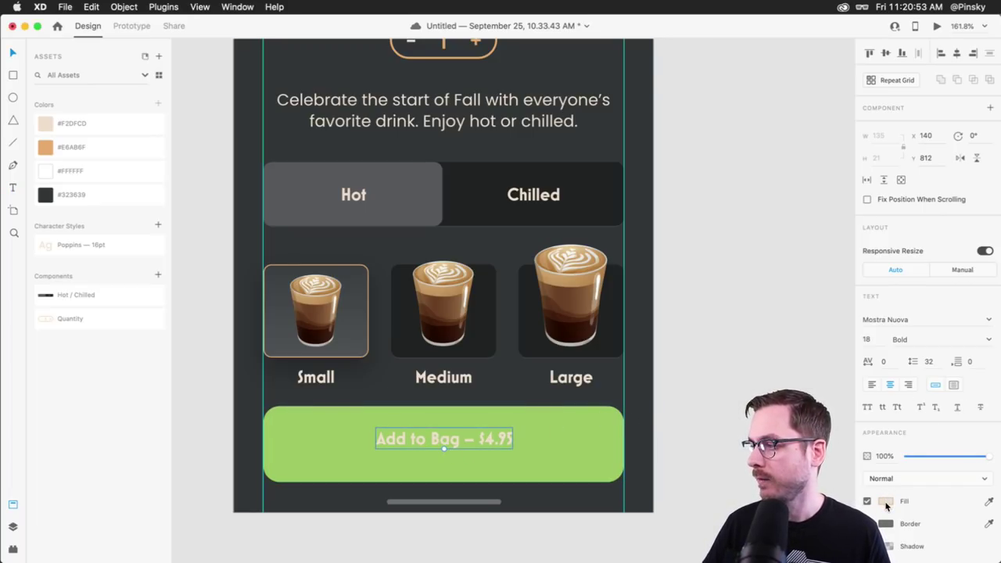
# Make the Add to Bag label white, enlarge it to size 28, and check the screen in a preview
pyautogui.click(678, 340)
pyautogui.click(452, 439)
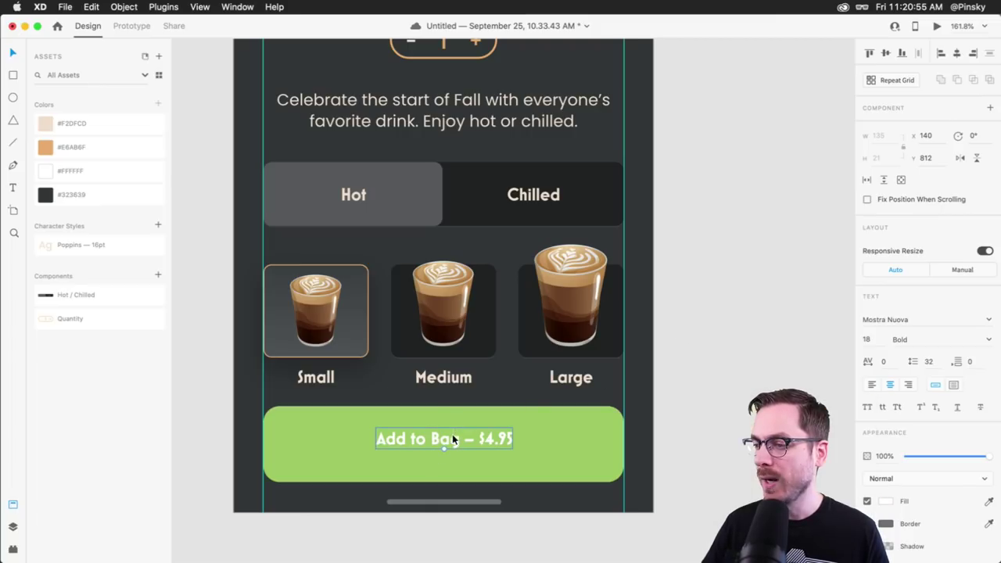
pyautogui.moveTo(444, 450)
pyautogui.mouseDown()
pyautogui.moveTo(443, 464)
pyautogui.moveTo(453, 446)
pyautogui.mouseUp()
pyautogui.press('super+Return')
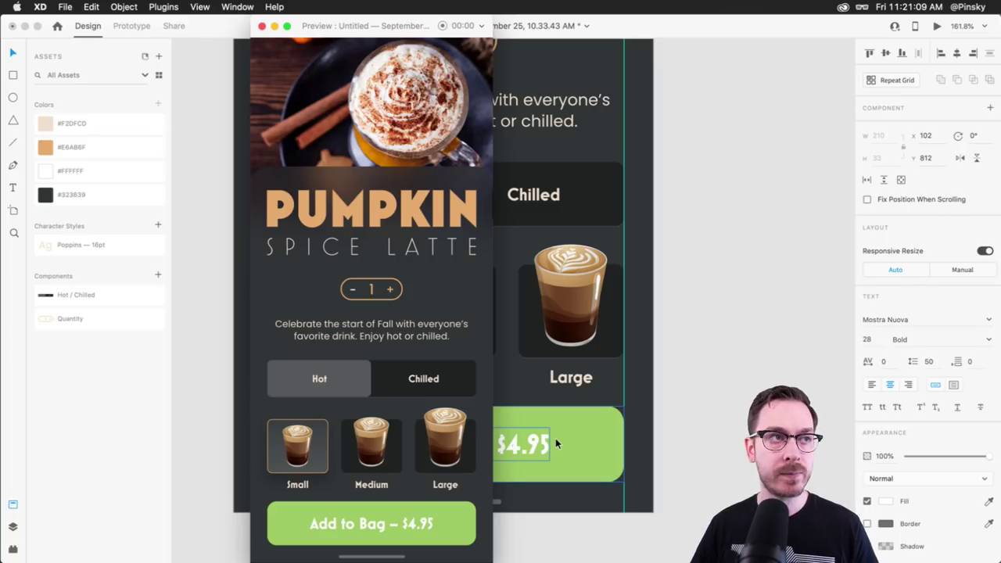
pyautogui.press('super+w')
# Group the dark panel, titles, controls, sizes and Add to Bag button, leaving out the photo and the home-indicator line
pyautogui.scroll(3, 557, 294)
pyautogui.scroll(-3, 556, 294)
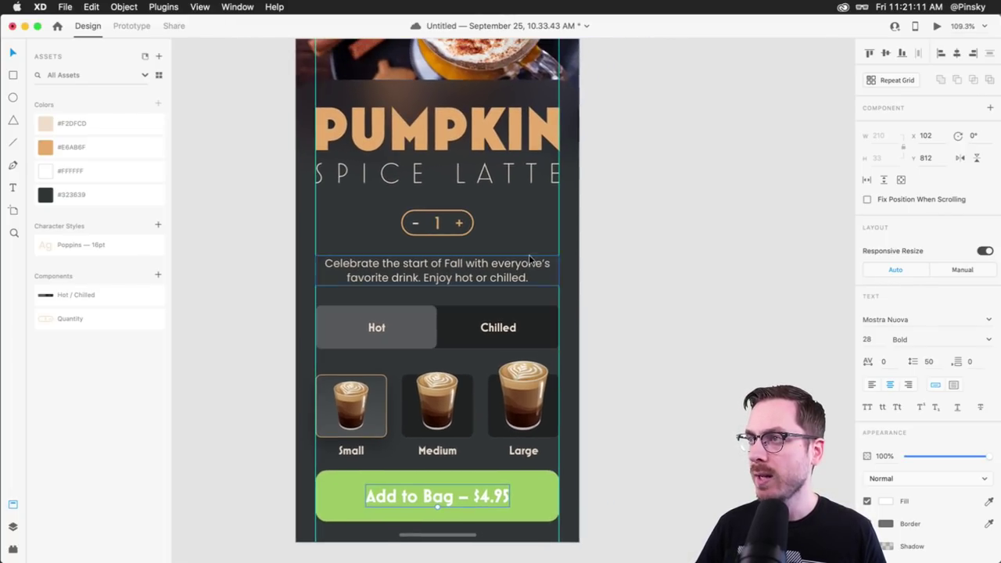
pyautogui.scroll(2, 481, 191)
pyautogui.moveTo(618, 147); pyautogui.dragTo(320, 530)
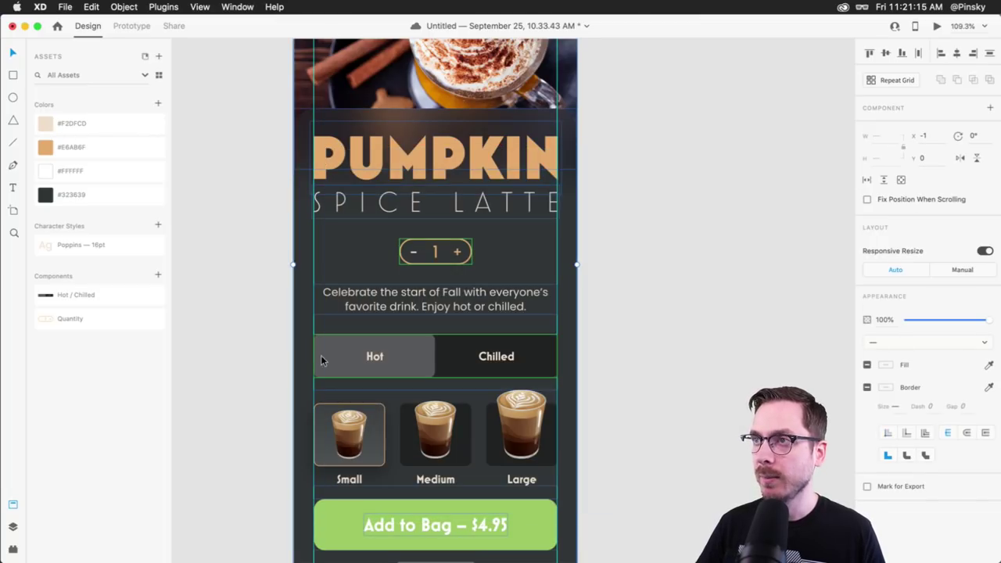
pyautogui.keyDown('shift'); pyautogui.click(367, 61); pyautogui.keyUp('shift')
pyautogui.press('super+g')
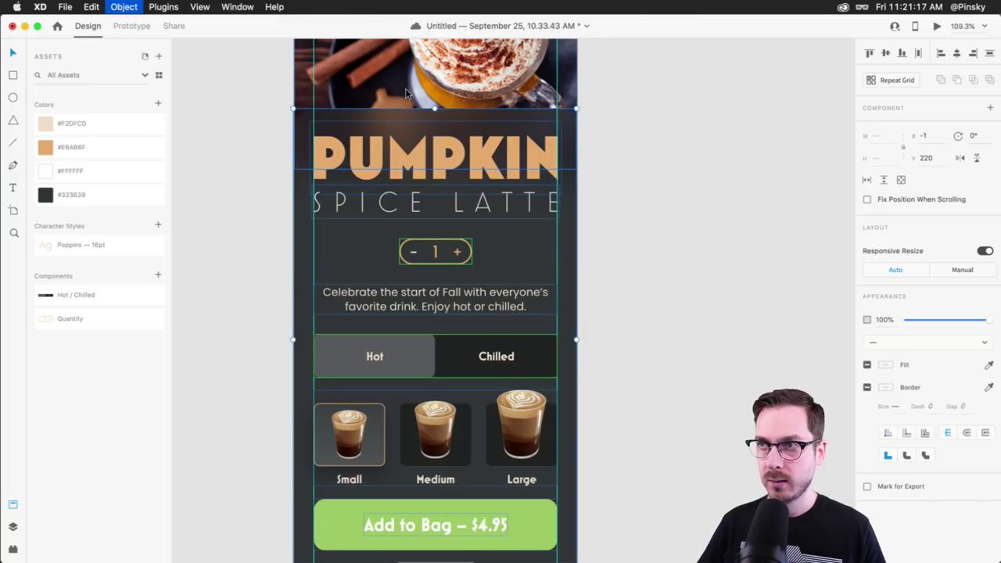
# Try stretching the content group's upper edge up to Y 186, and undo it
pyautogui.scroll(2, 448, 120)
pyautogui.moveTo(427, 134); pyautogui.dragTo(427, 115)
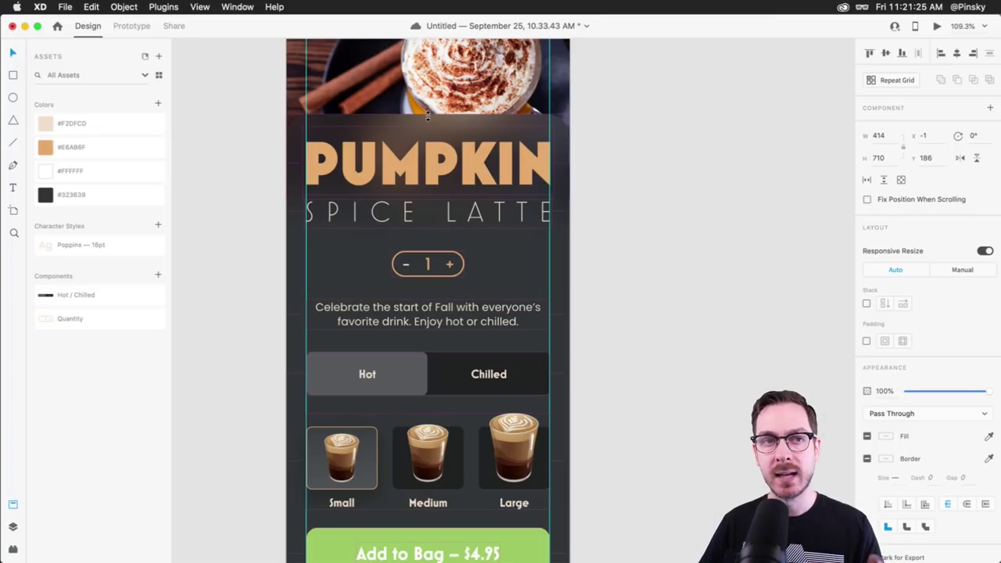
pyautogui.press('super+z')
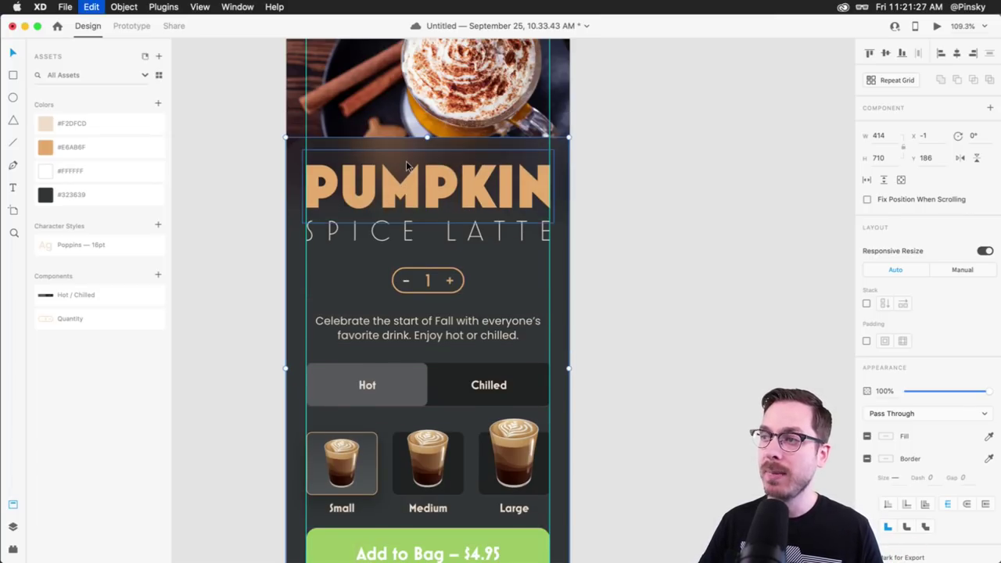
# Show the layers and group the PUMPKIN and SPICE LATTE titles inside the content group
pyautogui.press('super+y')
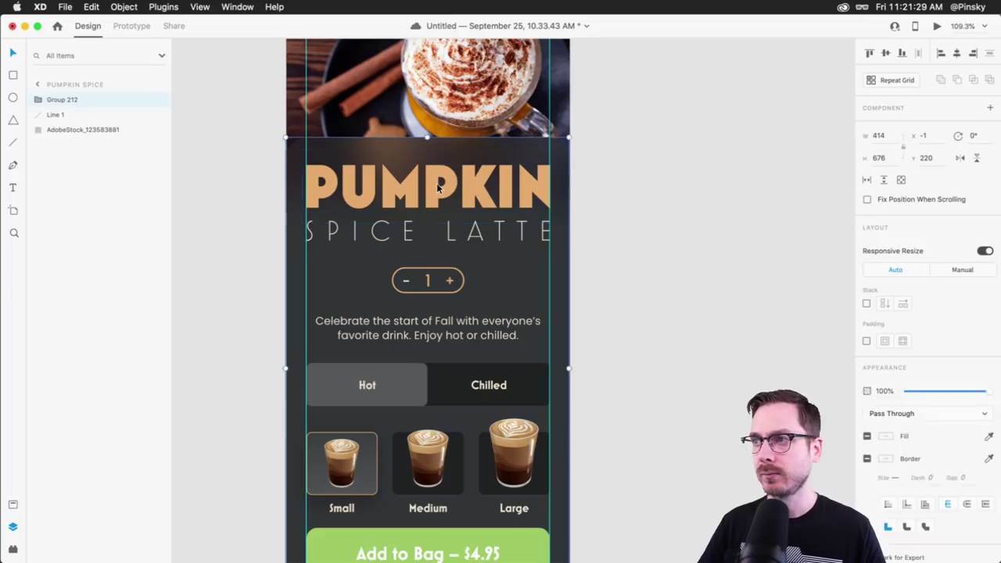
pyautogui.doubleClick(436, 195)
pyautogui.keyDown('shift'); pyautogui.click(450, 231); pyautogui.keyUp('shift')
pyautogui.press('super+g')
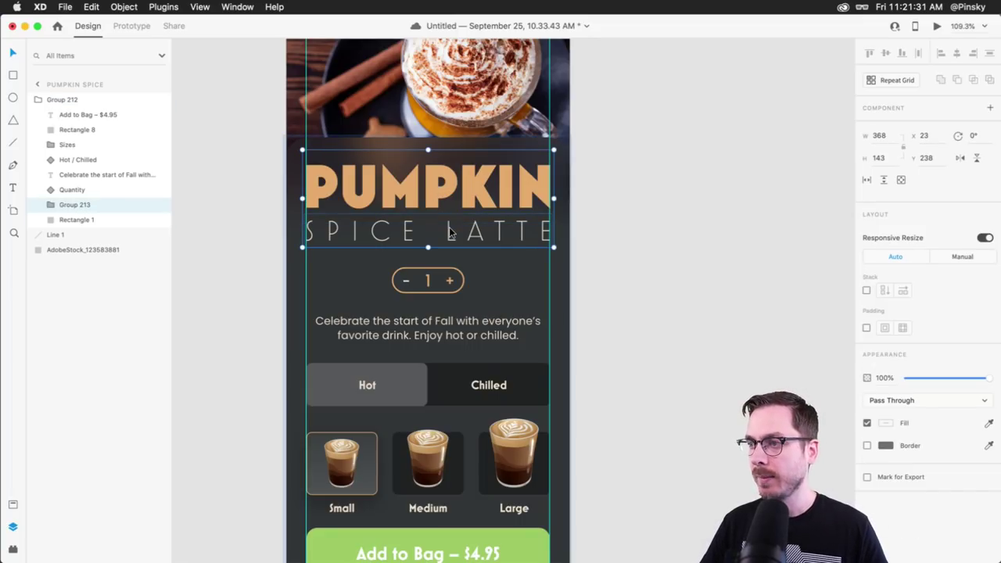
pyautogui.press('Escape')
# Stretch the content group up to Y 196 and shift the quantity control, description, Hot/Chilled toggle and Sizes group slightly upward
pyautogui.moveTo(427, 139); pyautogui.dragTo(428, 122)
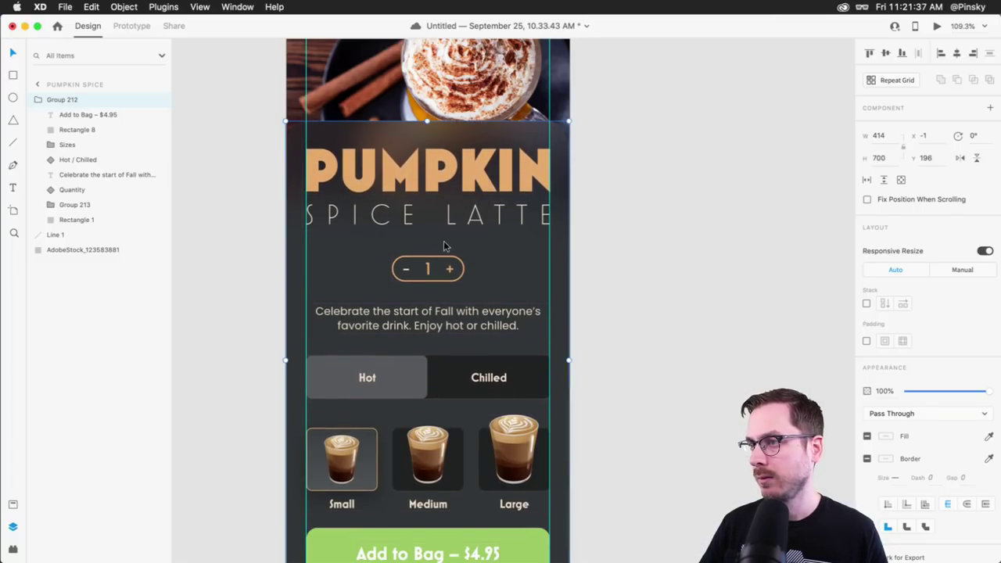
pyautogui.doubleClick(427, 268)
pyautogui.moveTo(430, 270); pyautogui.dragTo(428, 263)
pyautogui.moveTo(436, 308); pyautogui.dragTo(438, 296)
pyautogui.moveTo(398, 387); pyautogui.dragTo(400, 375)
pyautogui.moveTo(418, 435); pyautogui.dragTo(418, 420)
# Preview the new spacing and move the green button together with its Add to Bag label up to Y 780
pyautogui.press('super+Return')
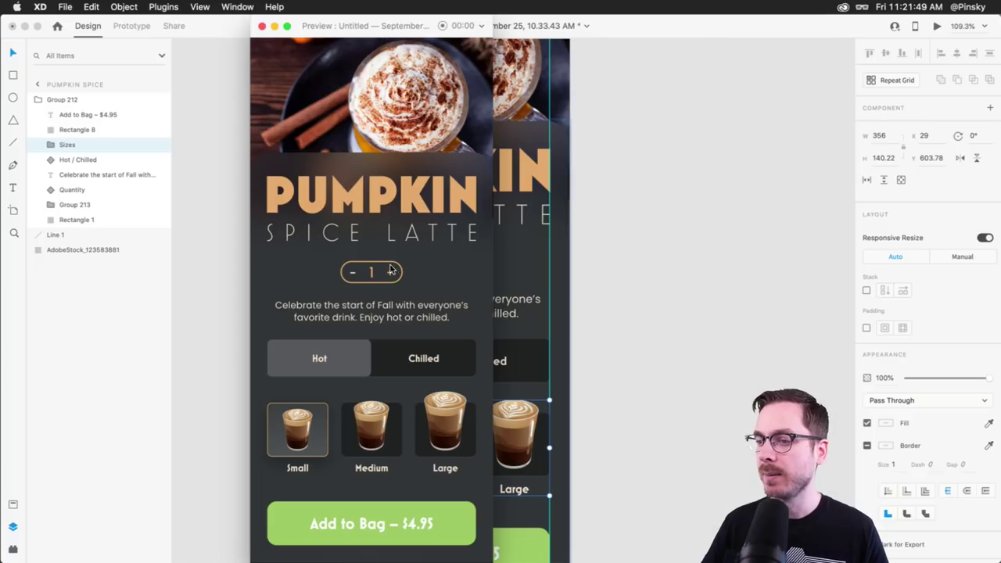
pyautogui.click(504, 387)
pyautogui.scroll(-5, 506, 491)
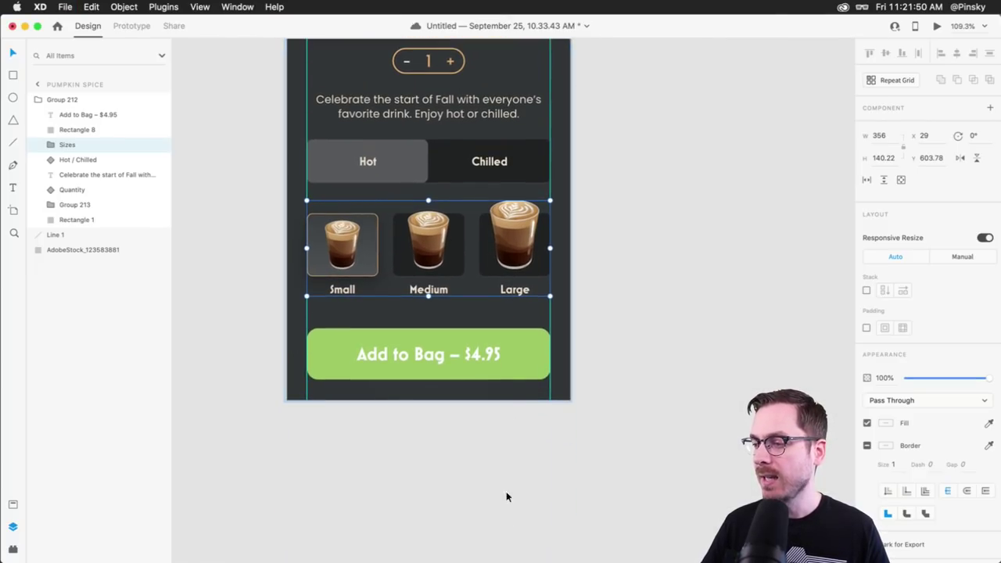
pyautogui.click(510, 338)
pyautogui.moveTo(511, 345); pyautogui.dragTo(527, 343)
pyautogui.press('super+z')
pyautogui.keyDown('shift'); pyautogui.click(489, 354); pyautogui.keyUp('shift')
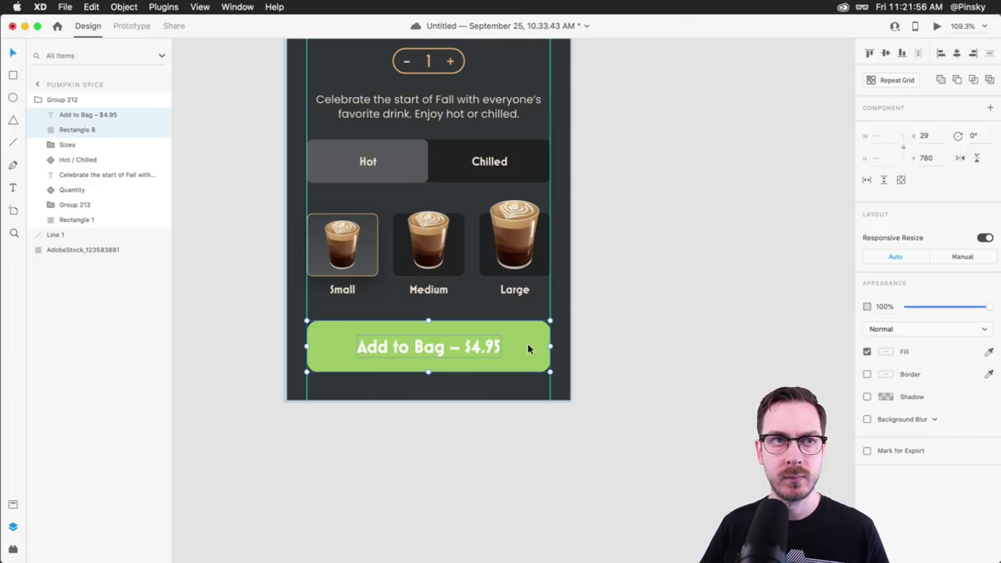
pyautogui.click(616, 306)
# Preview the screen, switch between Hot and Chilled to test the toggle, and return to the design
pyautogui.press('super+Return')
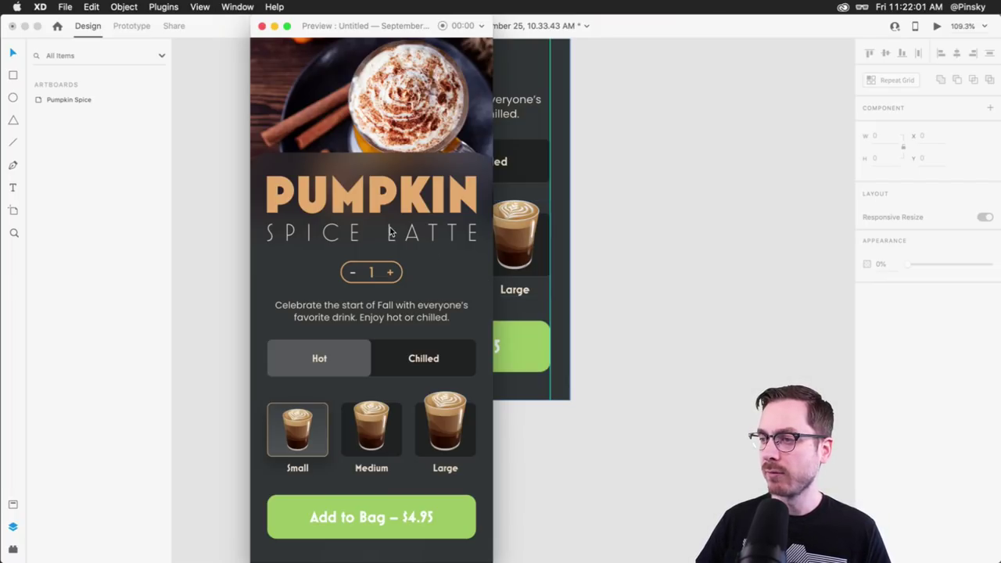
pyautogui.click(430, 360)
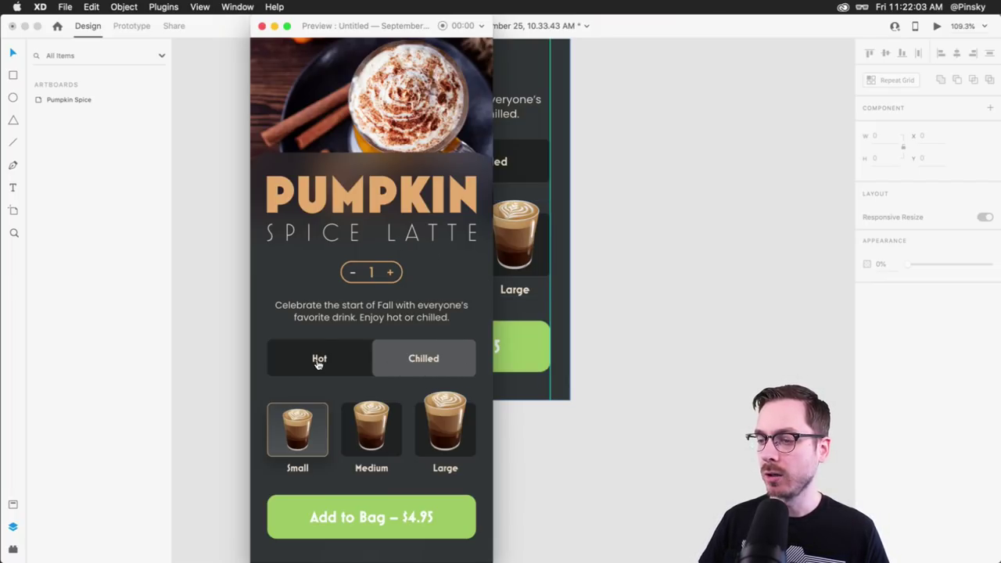
pyautogui.click(317, 363)
pyautogui.click(398, 361)
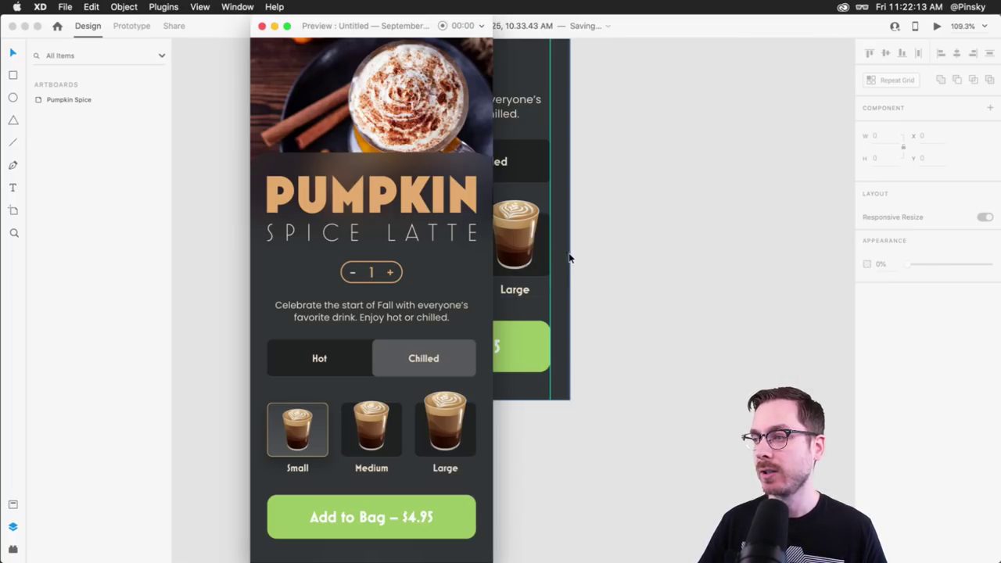
pyautogui.click(536, 270)
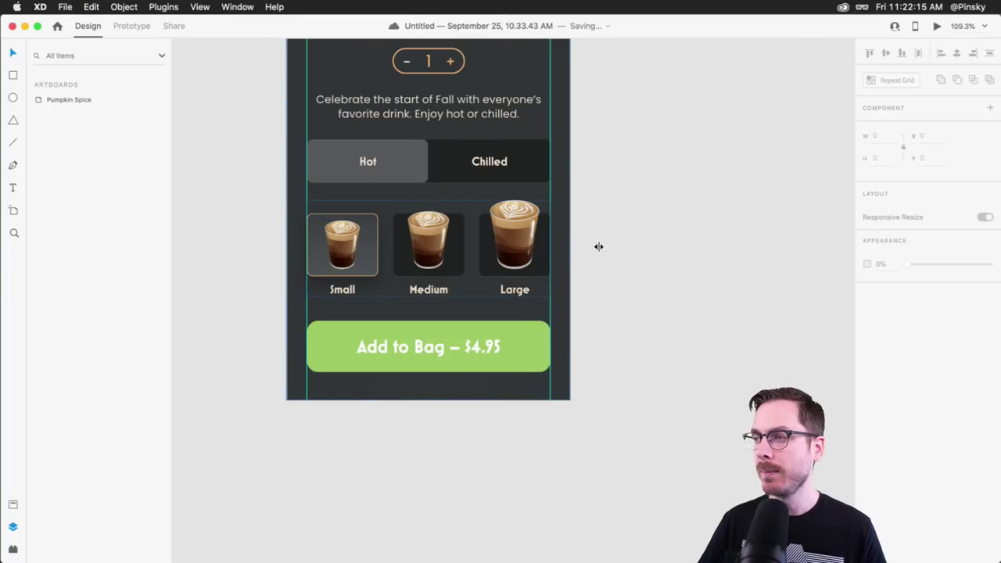
# Duplicate the Pumpkin Spice artboard
pyautogui.scroll(-5, 599, 247)
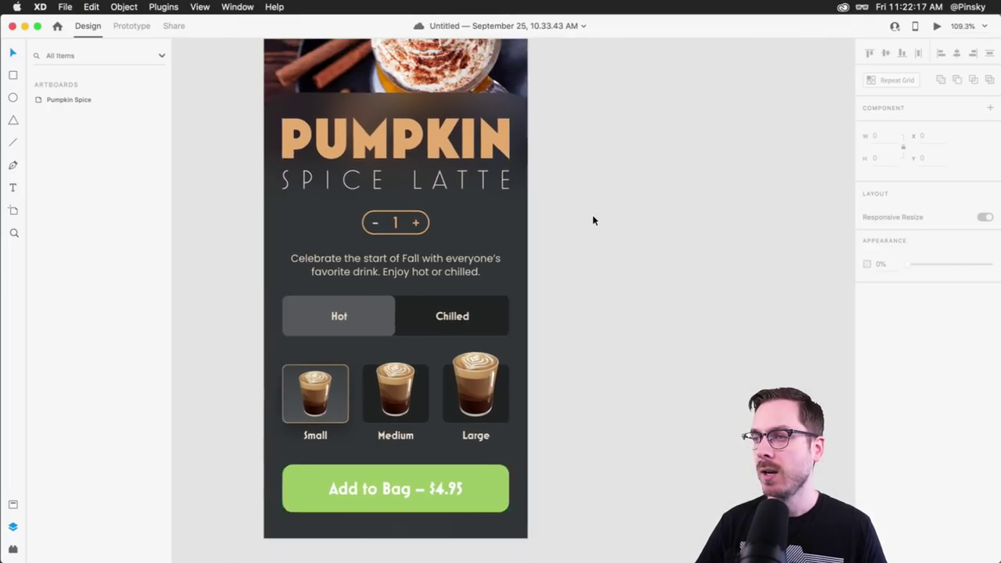
pyautogui.hscroll(1, 592, 220)
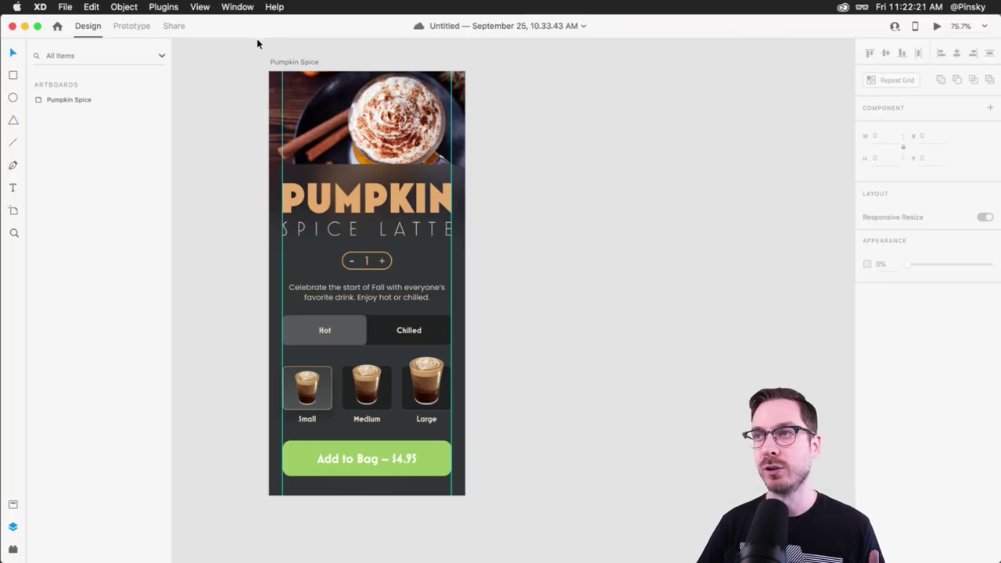
pyautogui.click(294, 62)
pyautogui.press('super+d')
pyautogui.hscroll(2, 556, 162)
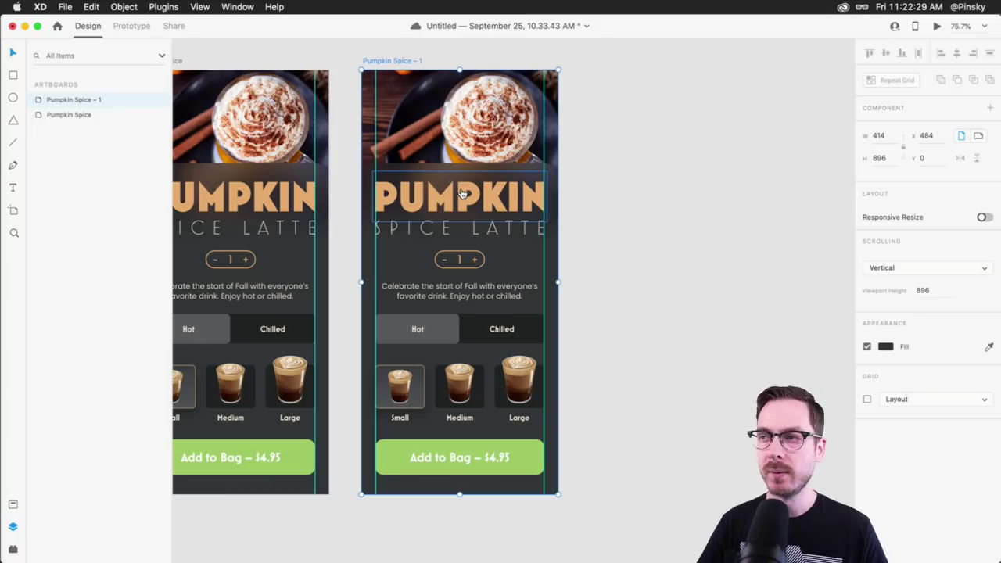
# Switch to Finder and replace the duplicated artboard's header image with the green coffee cup picture from the Photos folder
pyautogui.press('super+Tab')
pyautogui.click(192, 95)
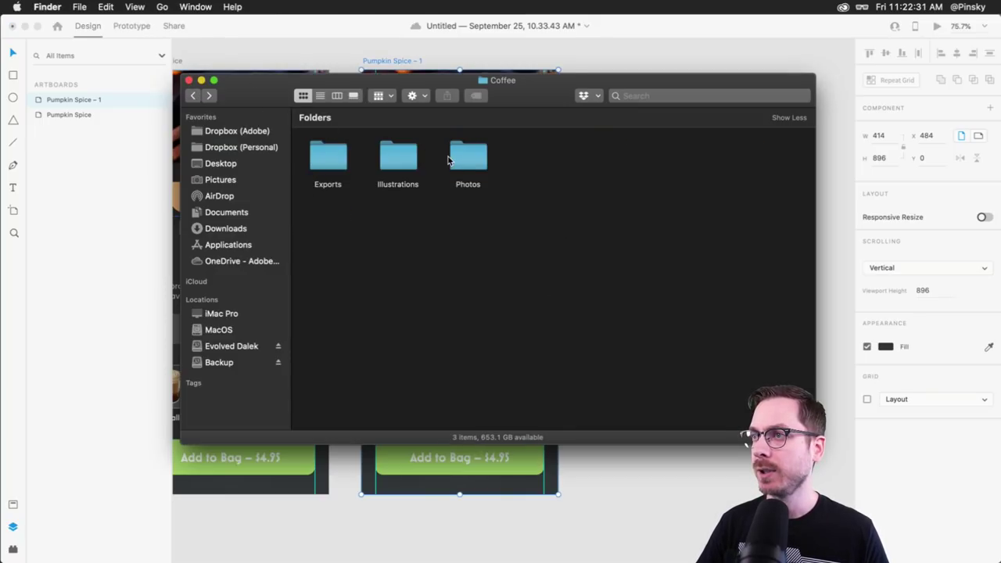
pyautogui.doubleClick(476, 160)
pyautogui.moveTo(337, 159); pyautogui.dragTo(469, 137)
pyautogui.press('super+Tab')
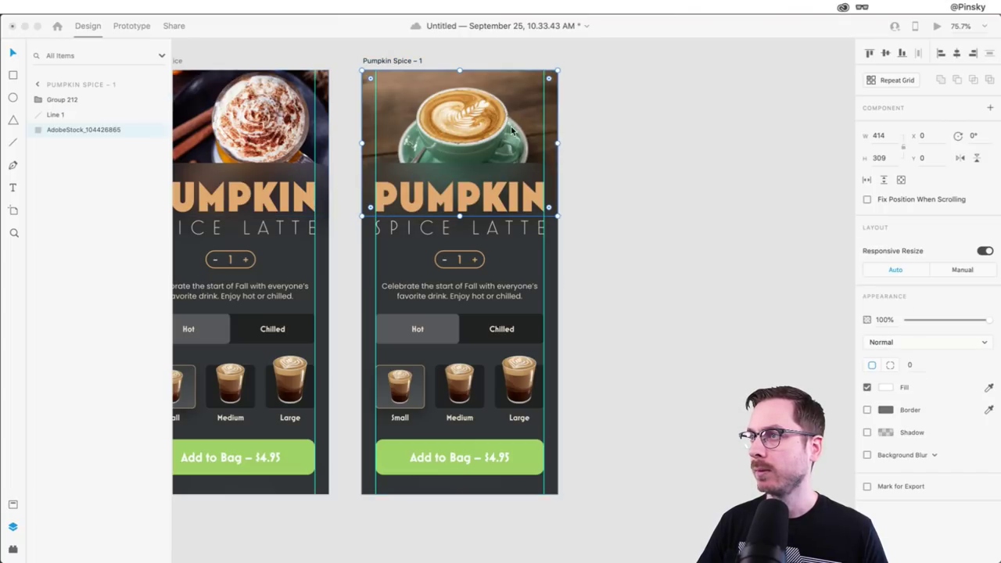
# Enlarge the green cup photo slightly within its frame on the duplicated artboard
pyautogui.doubleClick(509, 131)
pyautogui.moveTo(565, 219); pyautogui.dragTo(599, 236)
pyautogui.click(683, 193)
# Replace the PUMPKIN title on the duplicated artboard with VANILLA
pyautogui.click(463, 189)
pyautogui.doubleClick(462, 189)
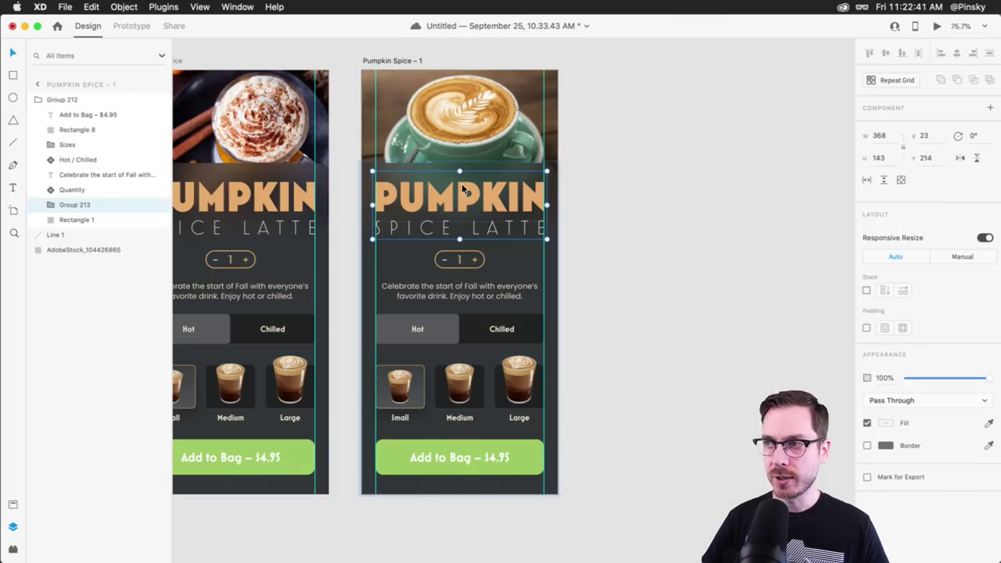
pyautogui.doubleClick(462, 188)
pyautogui.doubleClick(462, 193)
pyautogui.write('VALINNA')
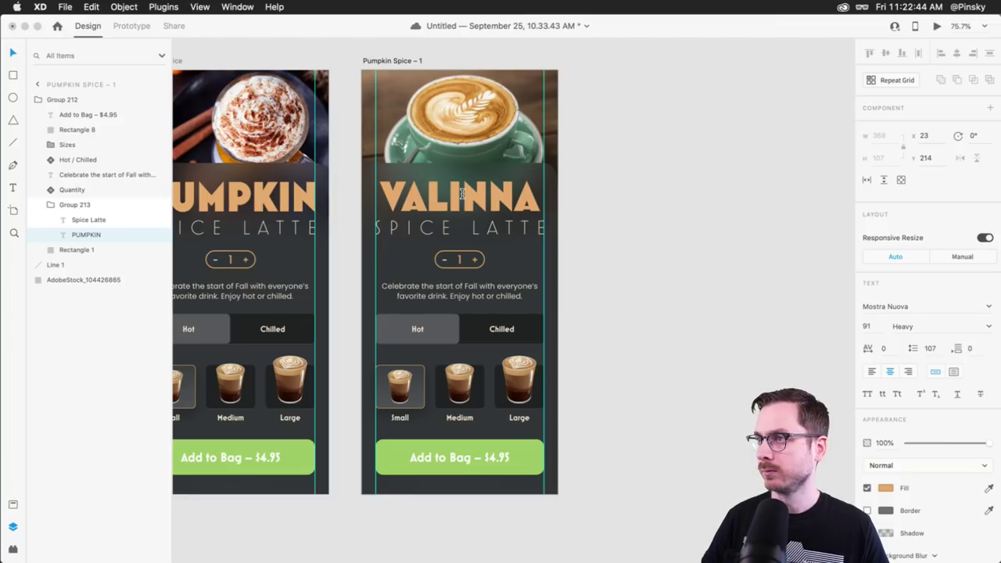
pyautogui.press('Escape')
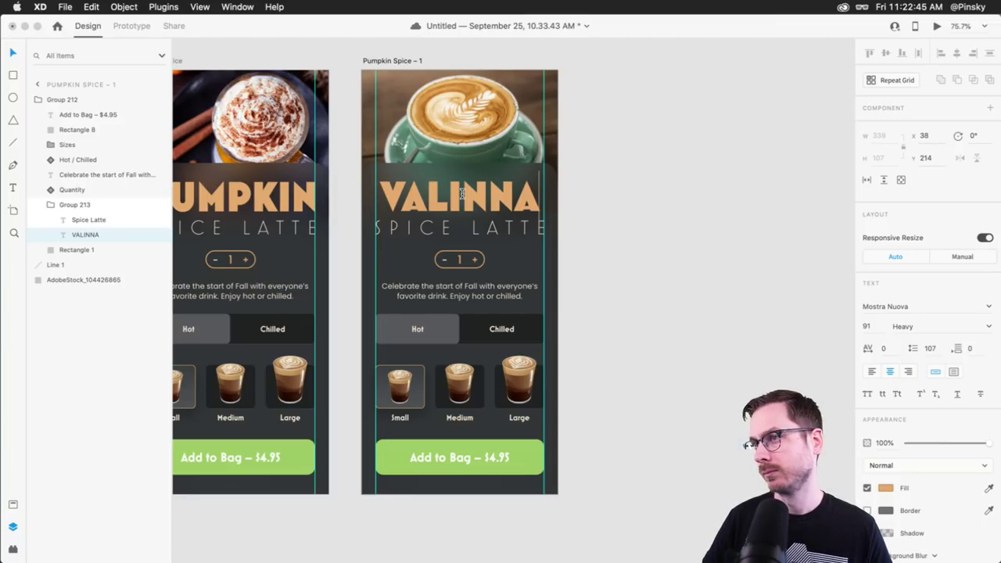
pyautogui.doubleClick(462, 193)
pyautogui.write('VANUIL')
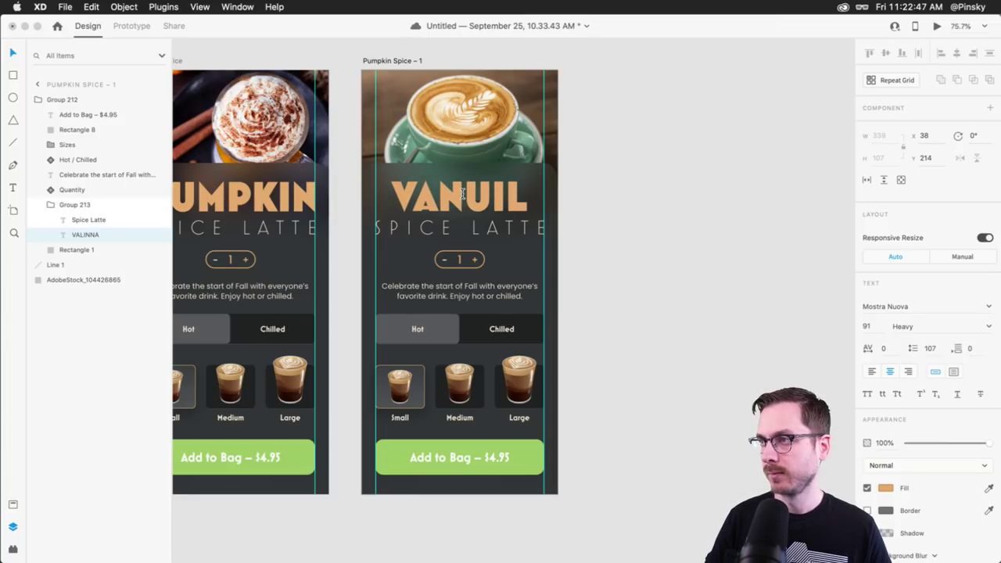
pyautogui.press('BackSpace')
pyautogui.write('LAA')
pyautogui.press('BackSpace')
pyautogui.press('BackSpace')
pyautogui.write('LA')
pyautogui.press('Escape')
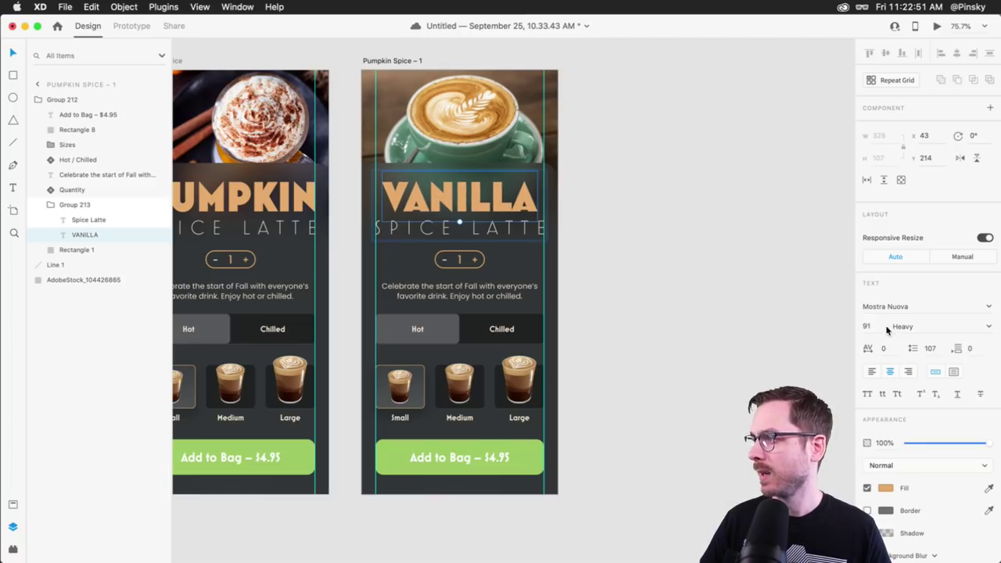
# Set the VANILLA title's character spacing to 50 so it spans the margin guides
pyautogui.click(886, 349)
pyautogui.write('20')
pyautogui.press('Return')
pyautogui.hotkey('shift', 'Up')
pyautogui.hotkey('shift', 'Up')
pyautogui.hotkey('shift', 'Up')
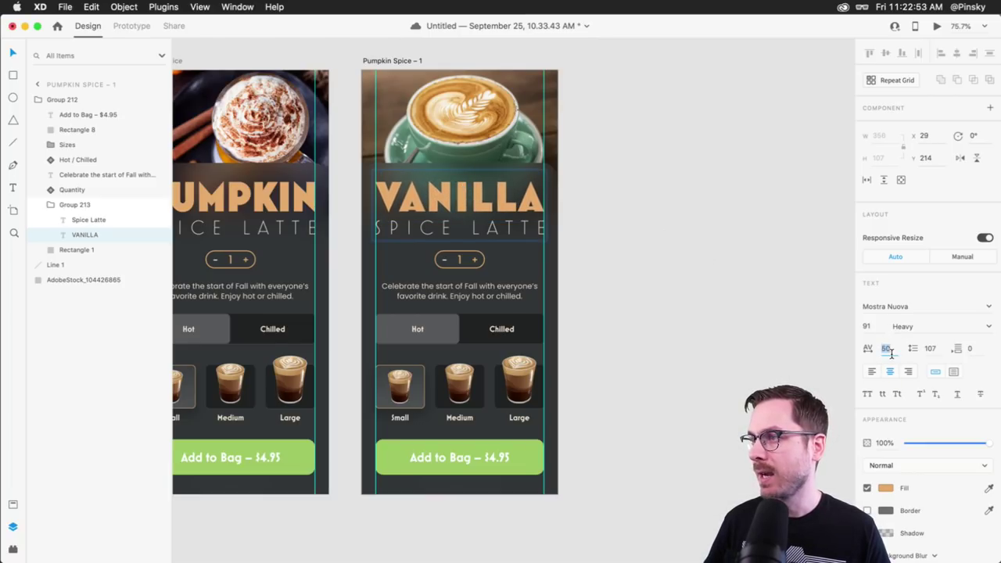
# Replace the Spice Latte subtitle on the duplicated artboard with Cappuccino
pyautogui.doubleClick(436, 227)
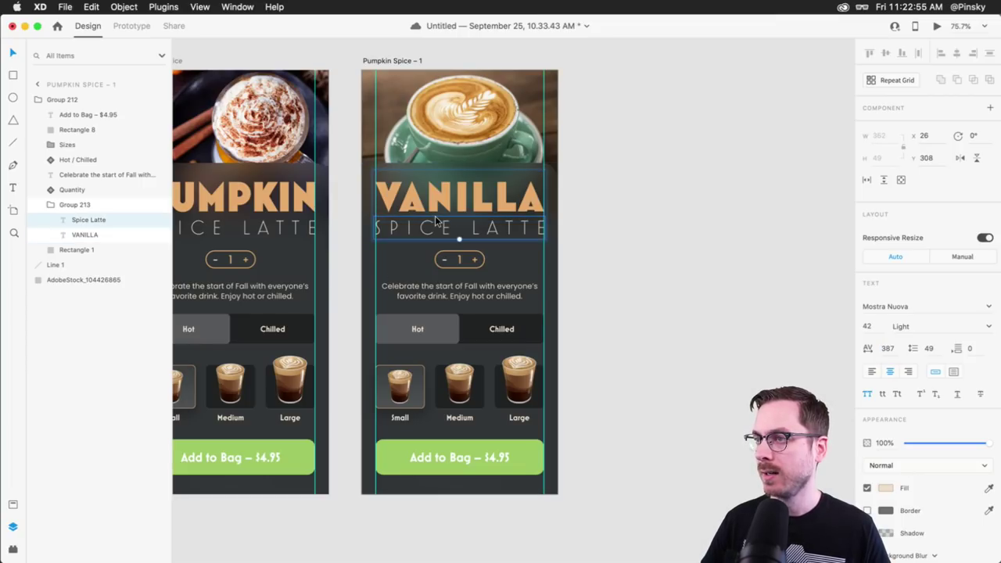
pyautogui.write('Cappuccina')
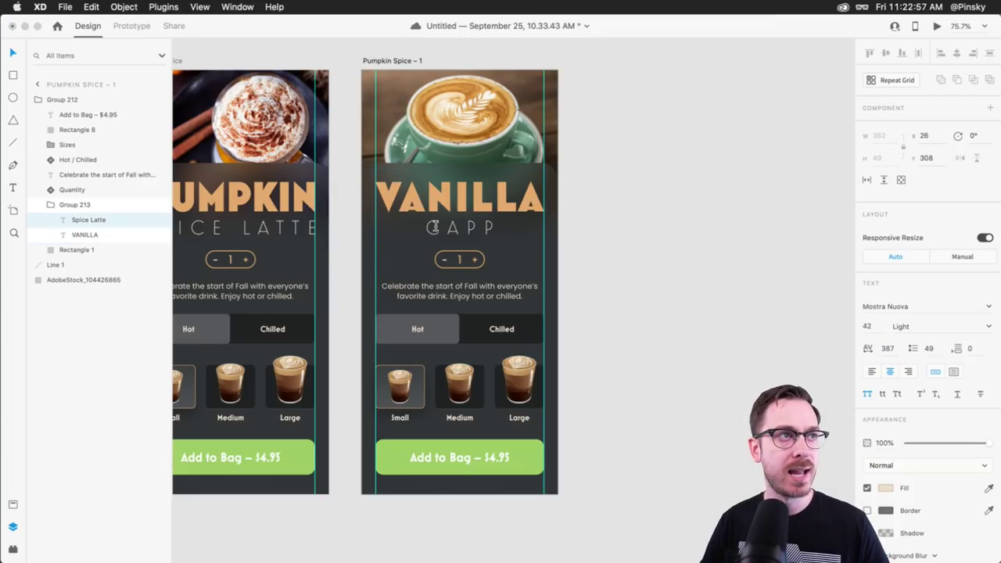
pyautogui.press('BackSpace')
pyautogui.write('o')
pyautogui.press('Escape')
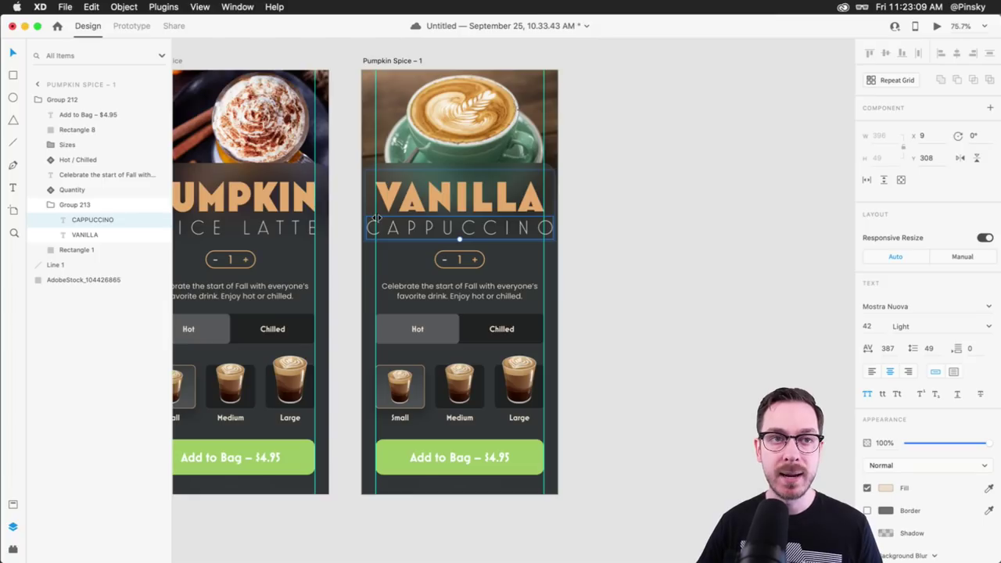
# Reduce the CAPPUCCINO subtitle's character spacing to 294 so it fits between the margin guides
pyautogui.scroll(5, 464, 199)
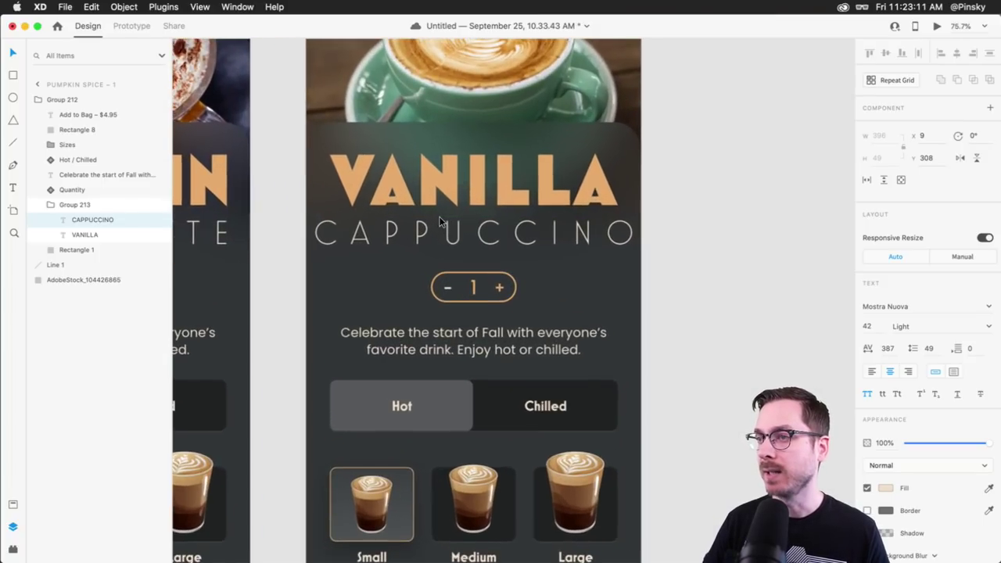
pyautogui.click(891, 354)
pyautogui.hotkey('shift', 'Down')
pyautogui.hotkey('shift', 'Down')
pyautogui.hotkey('shift', 'Down')
pyautogui.hotkey('shift', 'Down')
pyautogui.hotkey('shift', 'Down')
pyautogui.hotkey('shift', 'Down')
pyautogui.hotkey('shift', 'Down')
pyautogui.hotkey('shift', 'Down')
pyautogui.press('Down')
pyautogui.press('Down')
pyautogui.press('Down')
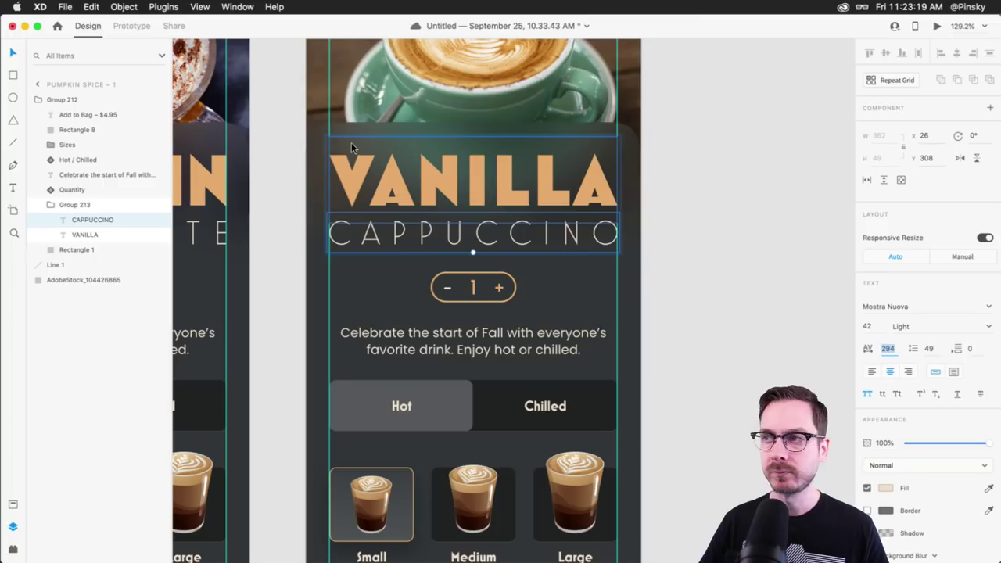
# Apply the saved colour #F2DFCD to the VANILLA title and #FFFFFF to the CAPPUCCINO subtitle
pyautogui.click(487, 206)
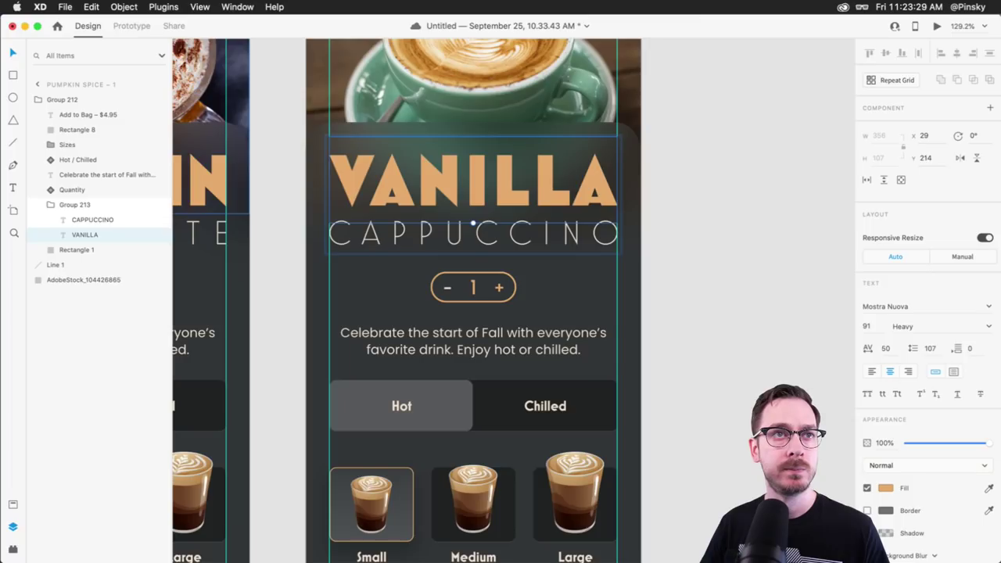
pyautogui.click(469, 233)
pyautogui.click(453, 182)
pyautogui.scroll(2, 452, 182)
pyautogui.hscroll(-2, 452, 183)
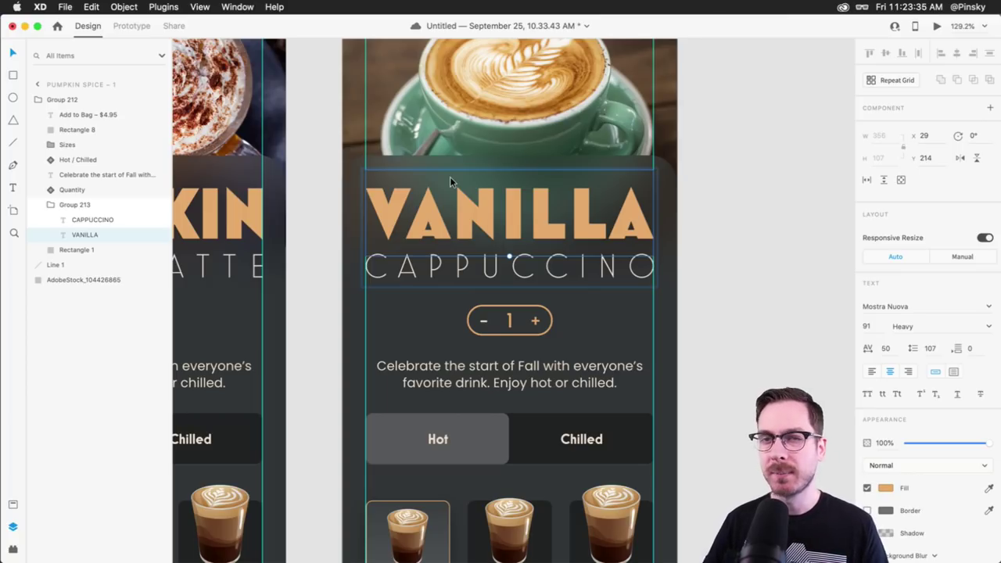
pyautogui.press('super+y')
pyautogui.press('super+y')
pyautogui.press('super+shift+y')
pyautogui.click(101, 125)
pyautogui.click(508, 266)
pyautogui.click(96, 172)
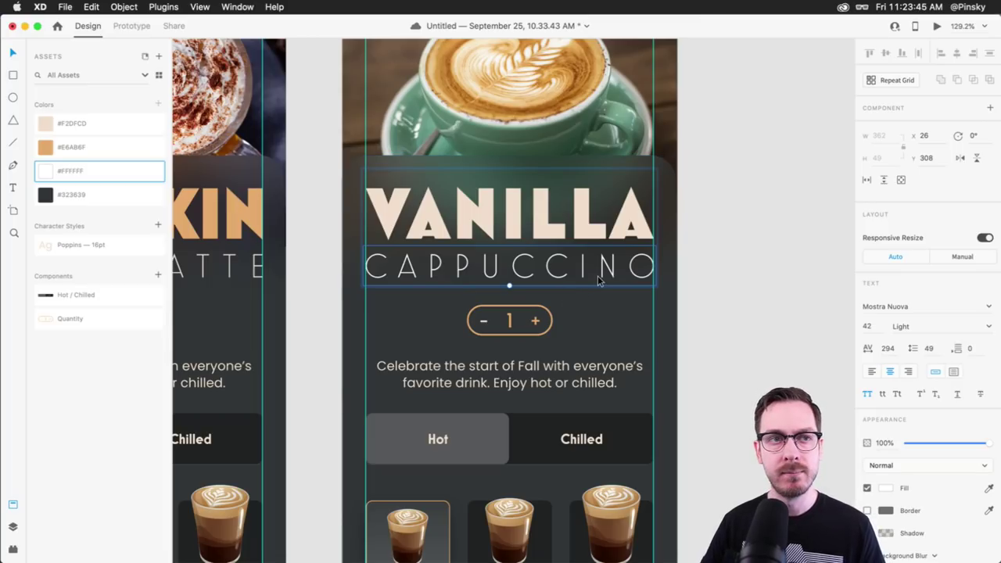
# Replace the duplicated artboard's description with "When you're in the mood for something basic, go for vanilla."
pyautogui.scroll(-3, 596, 359)
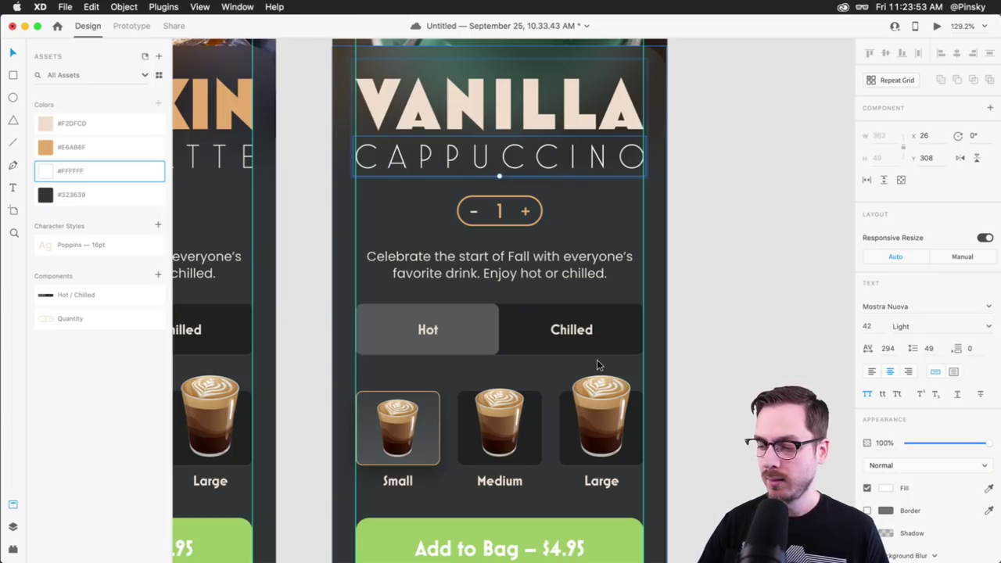
pyautogui.click(510, 264)
pyautogui.doubleClick(510, 270)
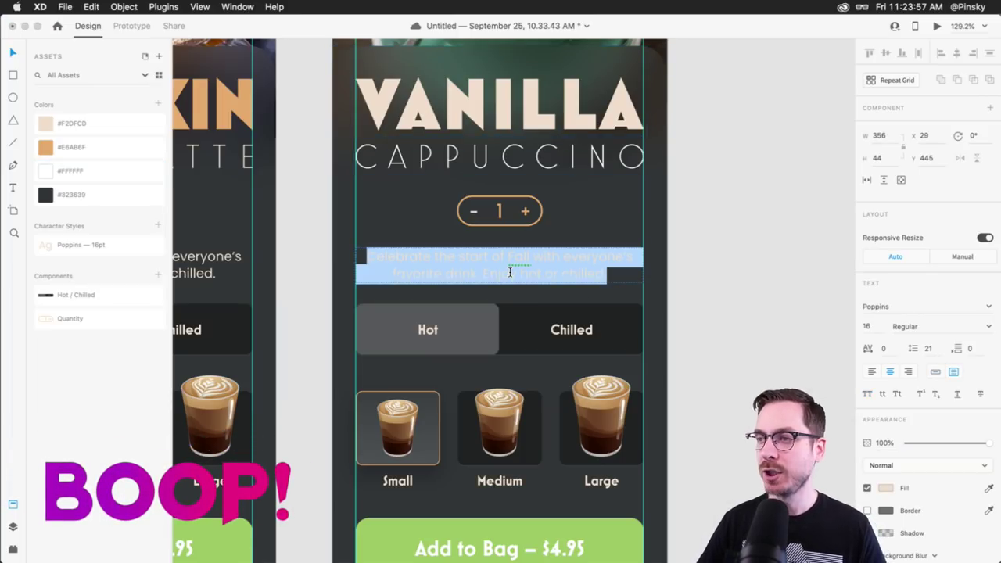
pyautogui.write('When ')
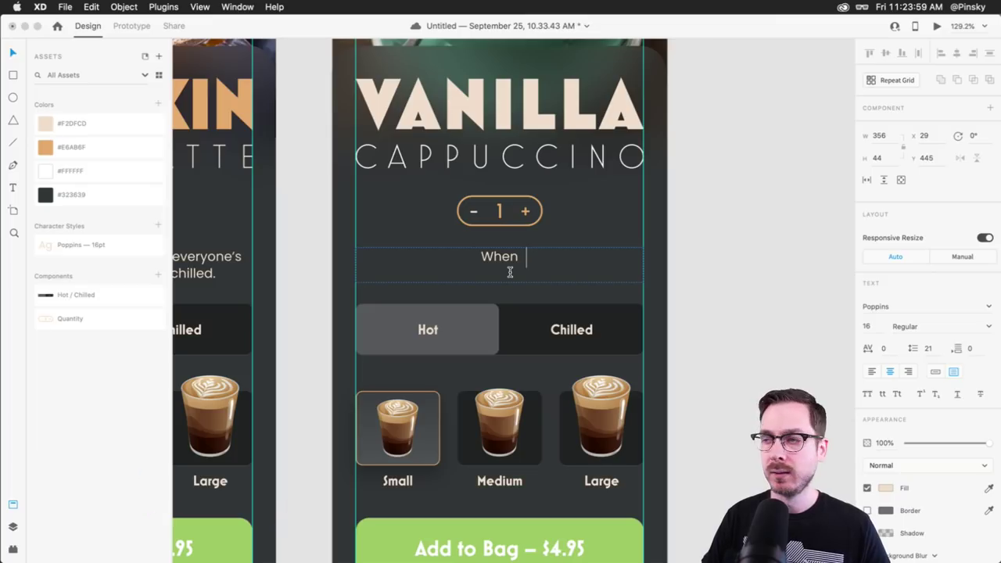
pyautogui.write("you're in the mood")
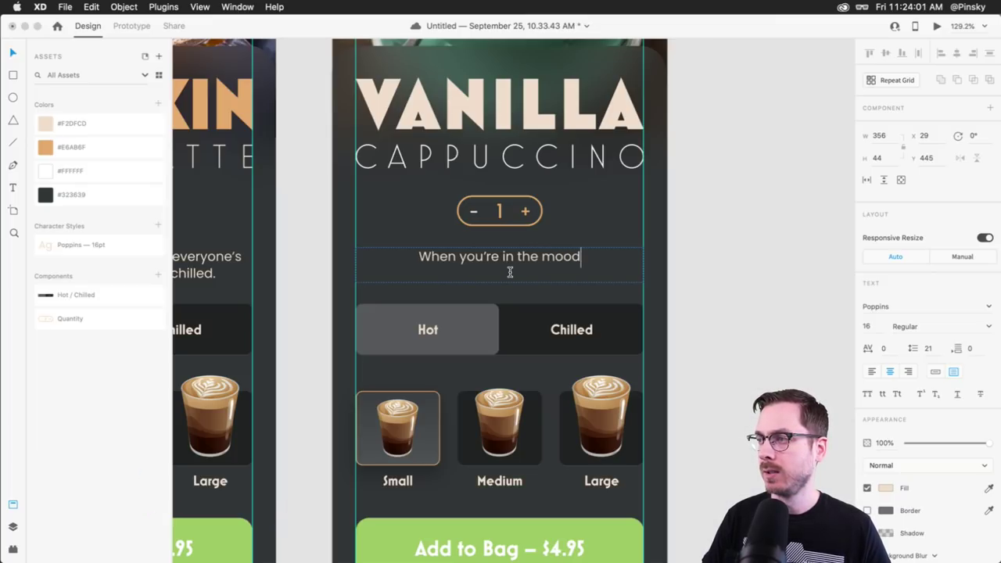
pyautogui.write(' for soom')
pyautogui.press('BackSpace')
pyautogui.press('BackSpace')
pyautogui.press('BackSpace')
pyautogui.write('ome')
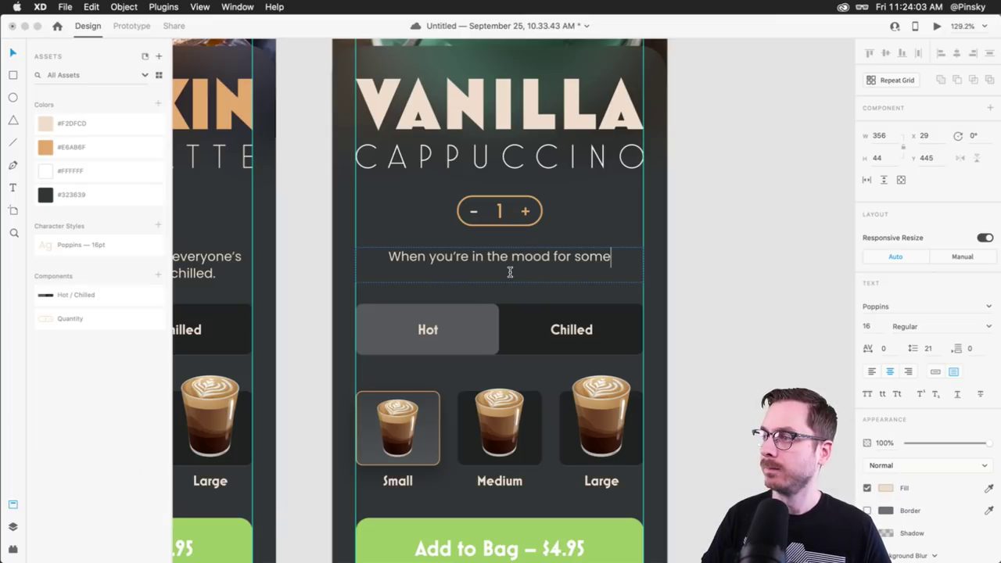
pyautogui.write('thing basic, ')
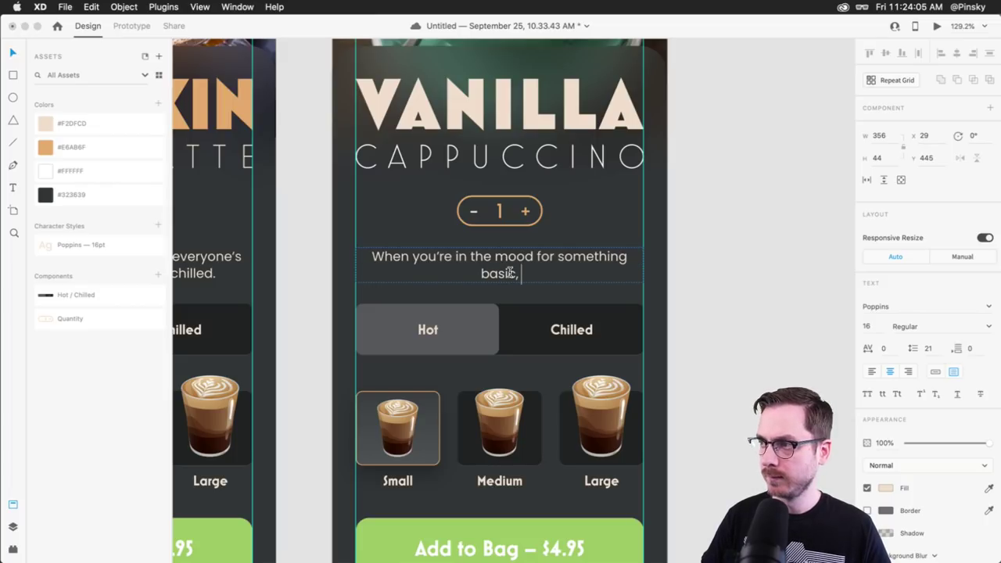
pyautogui.write('go for vanu')
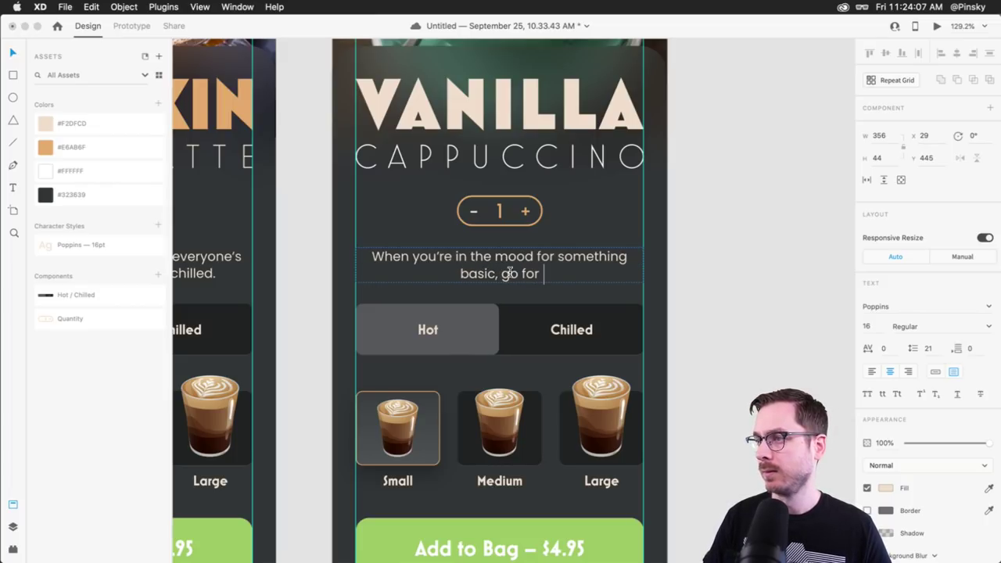
pyautogui.press('BackSpace')
pyautogui.write('illa.')
pyautogui.press('Escape')
# Preview the Pumpkin Spice screen, switch between Hot and Chilled, and return to the design
pyautogui.scroll(-5, 613, 293)
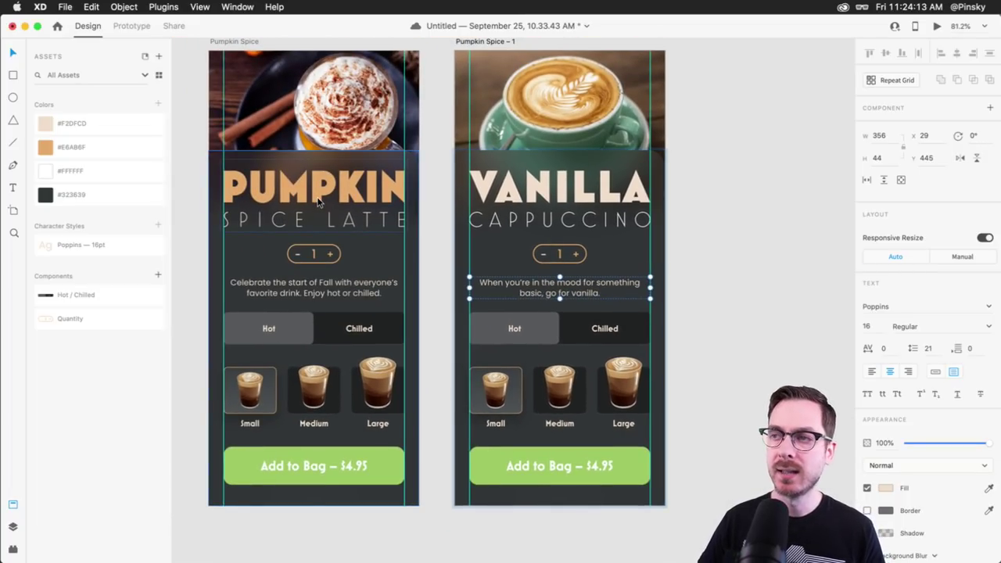
pyautogui.press('Escape')
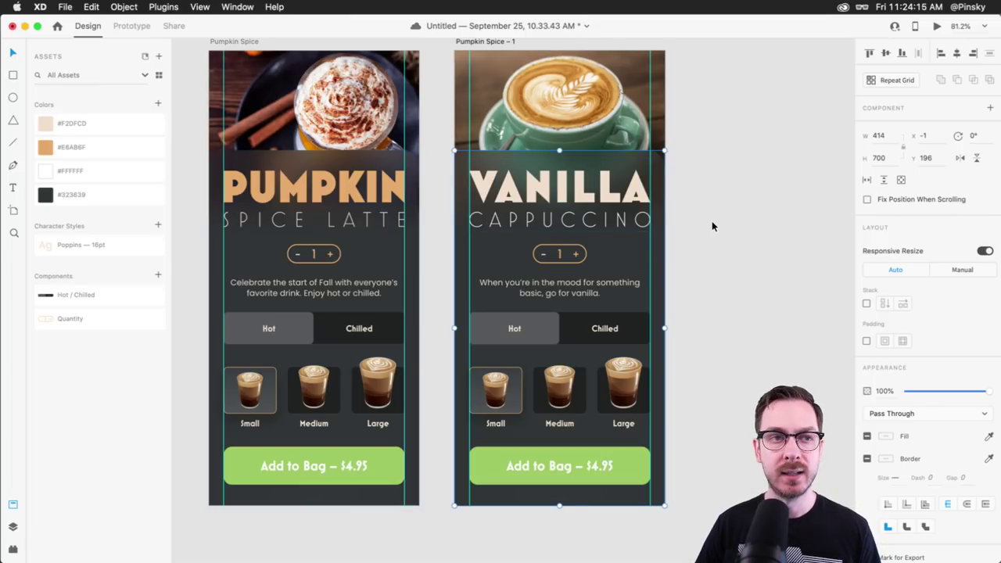
pyautogui.press('super+0')
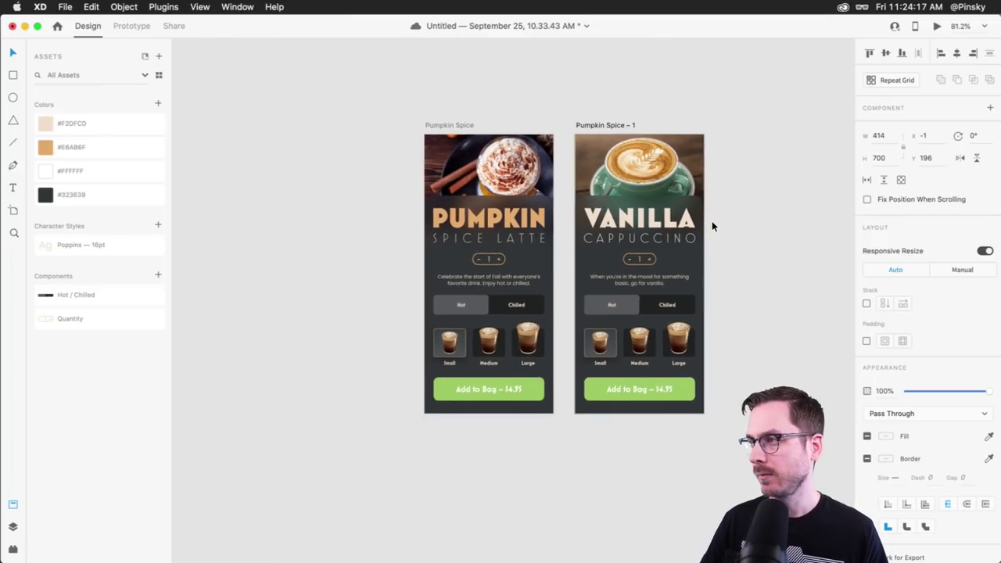
pyautogui.hscroll(2, 423, 263)
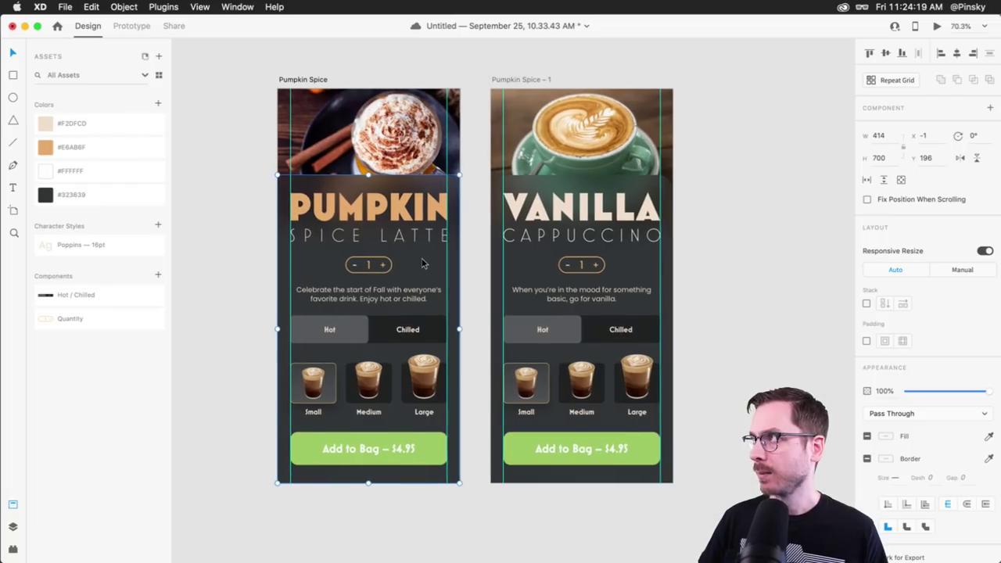
pyautogui.press('super+Return')
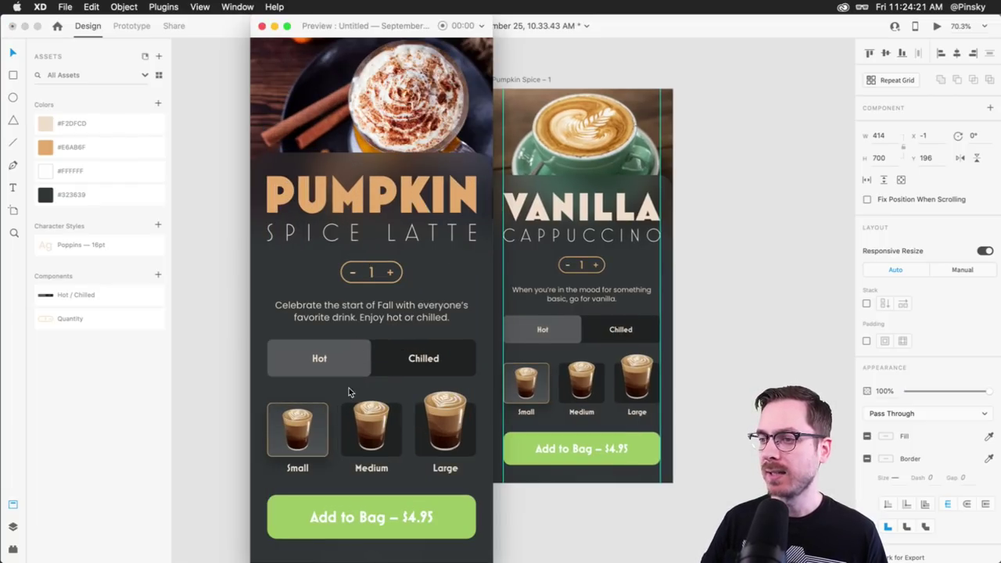
pyautogui.click(431, 360)
pyautogui.click(425, 359)
pyautogui.click(428, 361)
pyautogui.click(318, 360)
pyautogui.press('super+w')
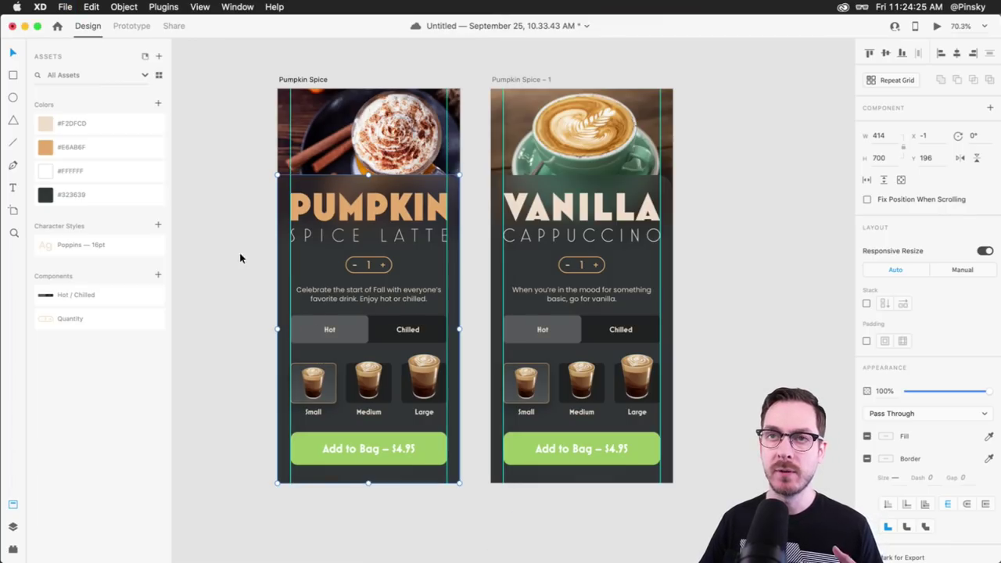
# Try a turquoise hue for the saved orange colour on both artboards and restore it to #E6AB6F
pyautogui.click(215, 204)
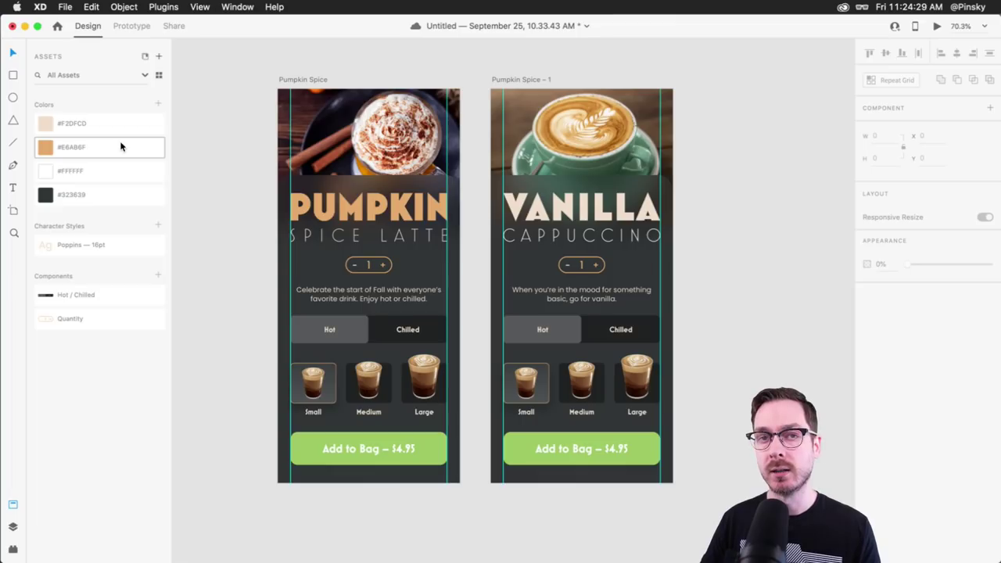
pyautogui.rightClick(96, 149)
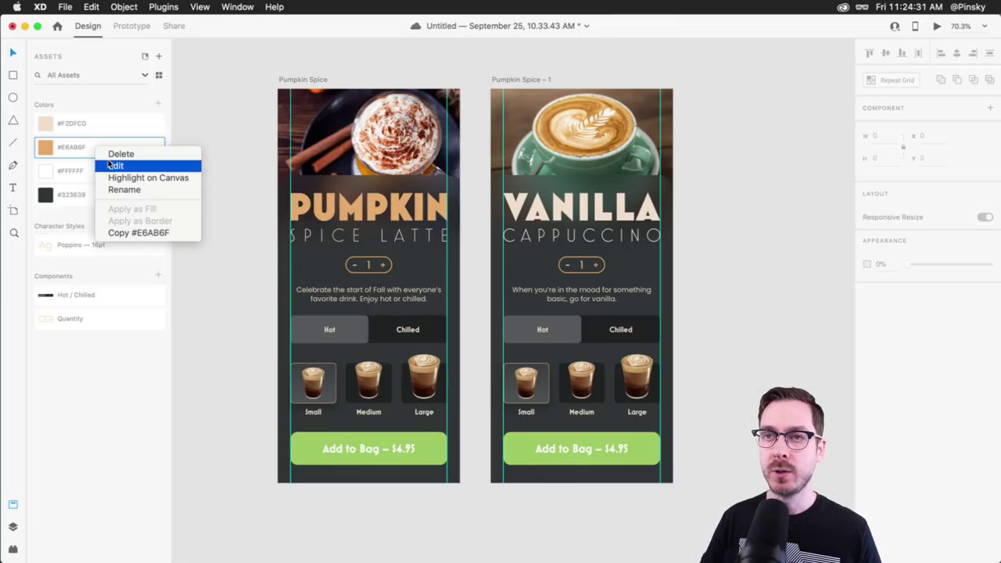
pyautogui.click(114, 166)
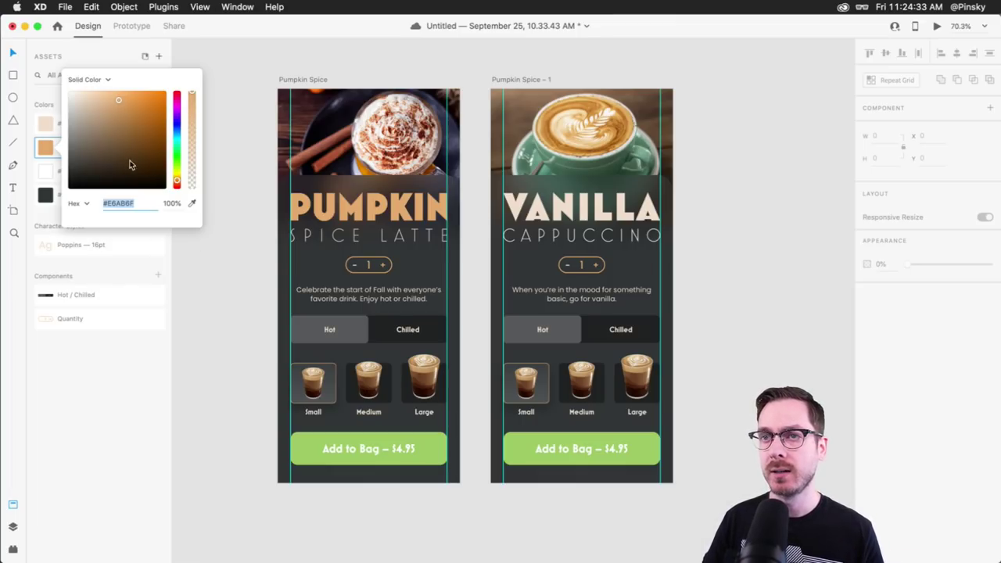
pyautogui.moveTo(179, 130); pyautogui.dragTo(173, 149)
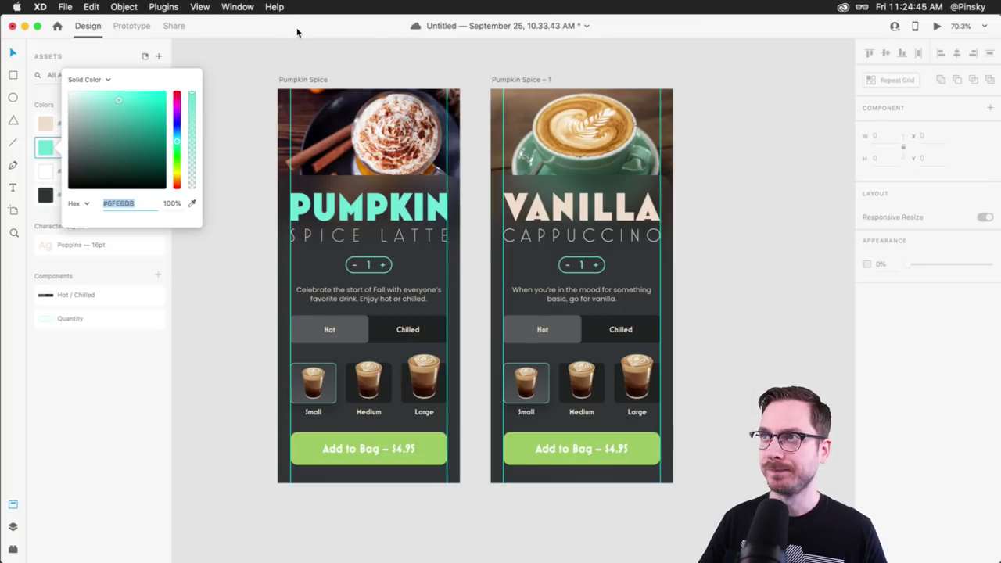
pyautogui.write('#E6AB6F')
pyautogui.press('Return')
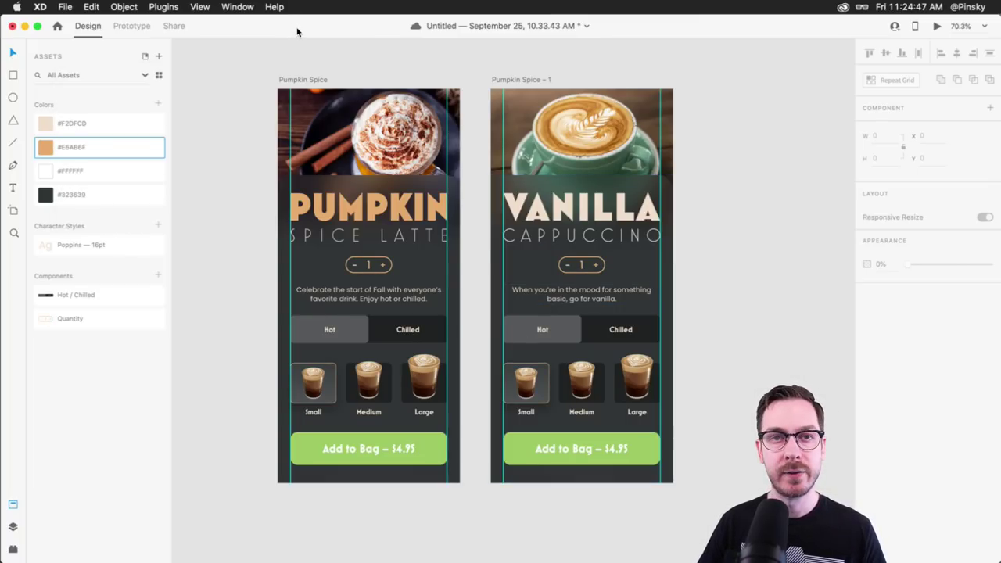